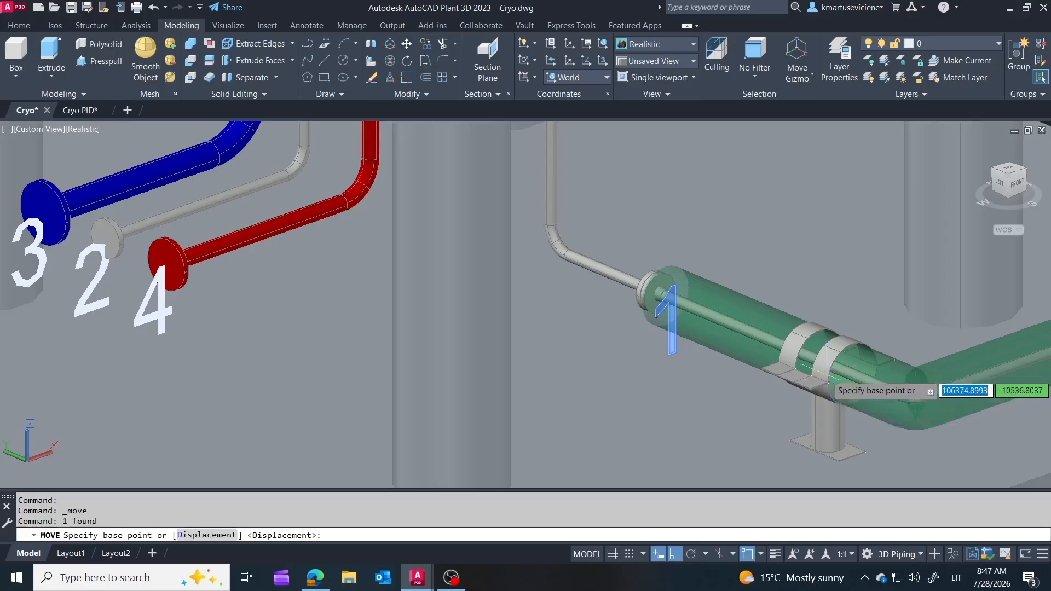
Step: Move the number 1 label above the end of the green insulated pipe under the tank
scroll(828, 383, "down", 3)
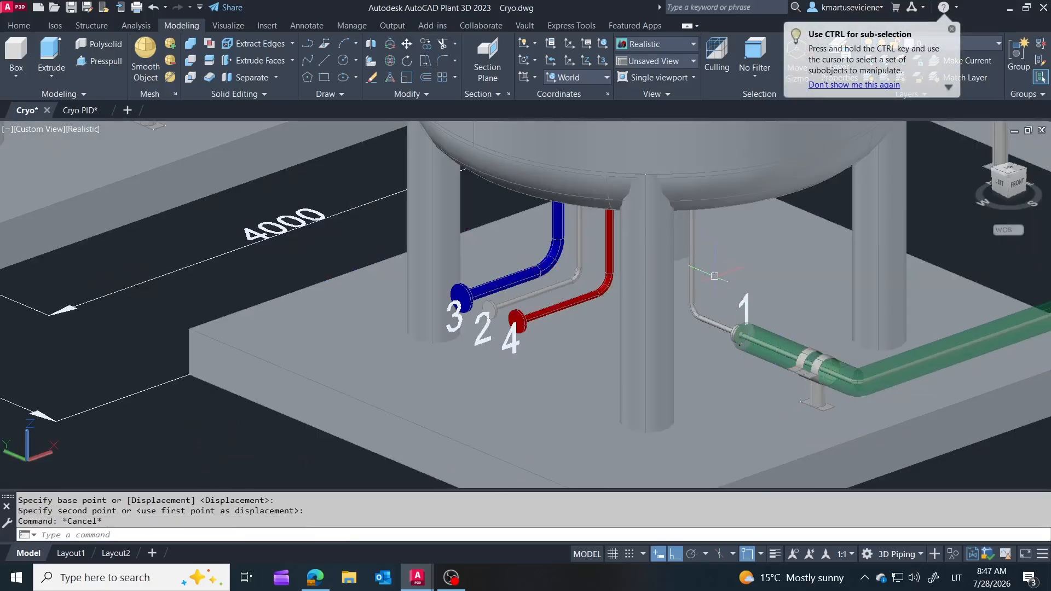
middle_click_drag(714, 276, 876, 284, "shift")
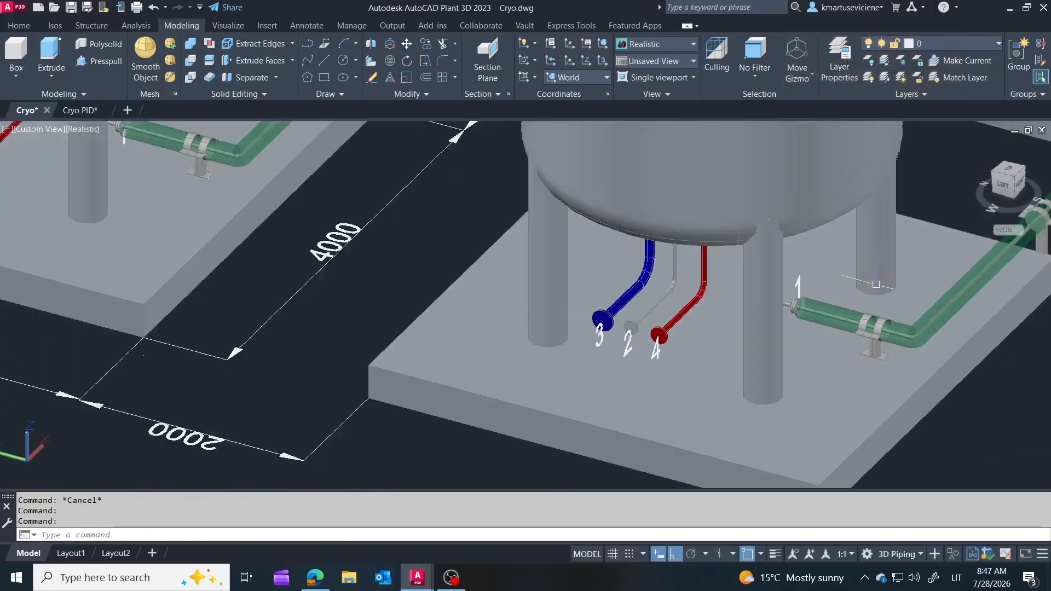
scroll(876, 284, "down", 3)
Step: Start a pipe at the flange of nozzle 2 and route its first straight leg out past the slab edge
scroll(737, 309, "up", 3)
middle_click_drag(737, 309, 789, 301, "shift")
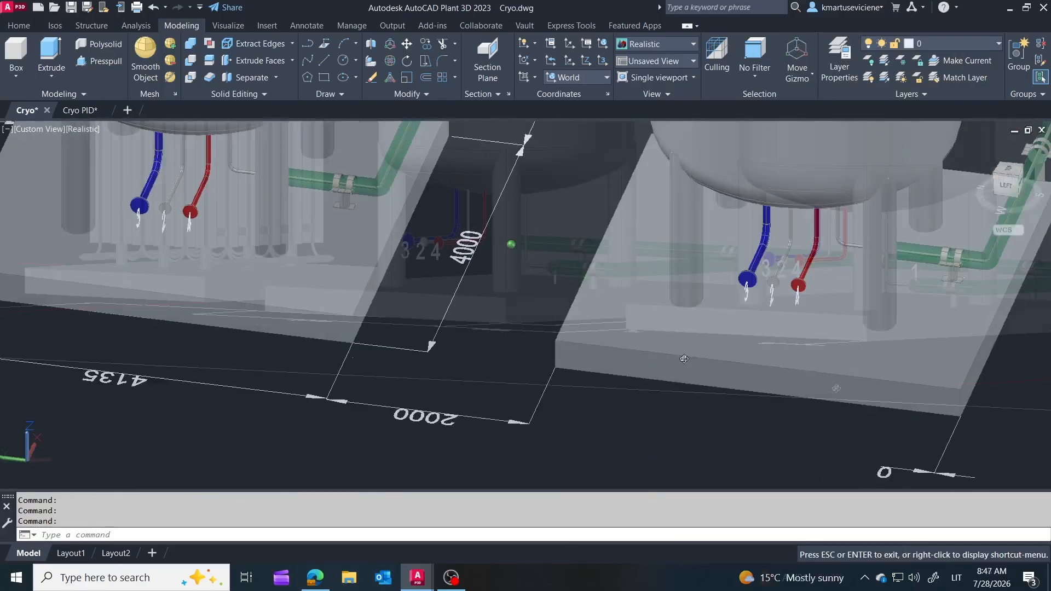
scroll(789, 370, "up", 3)
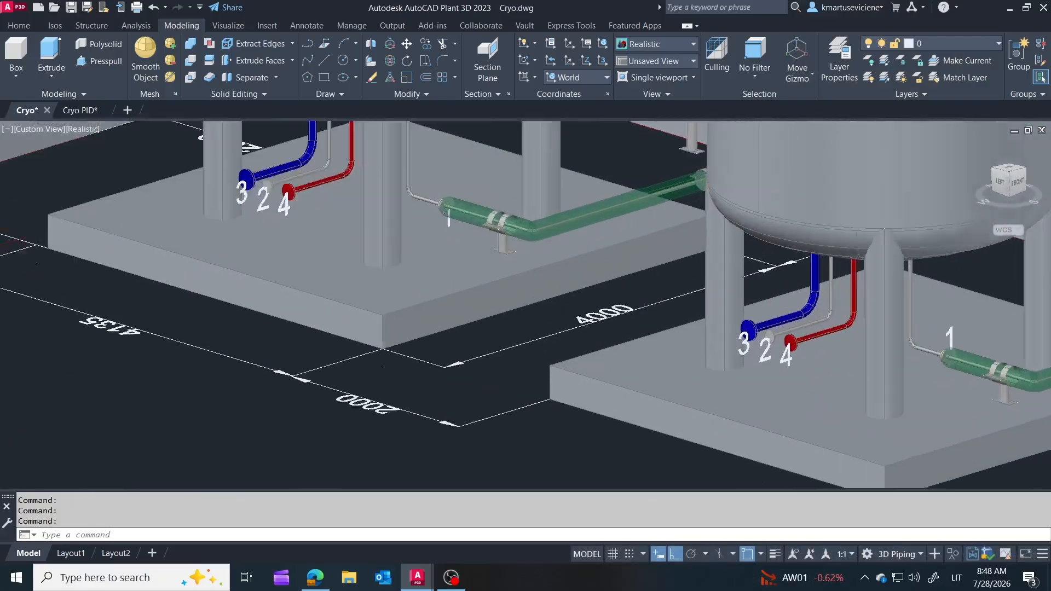
scroll(748, 311, "up", 5)
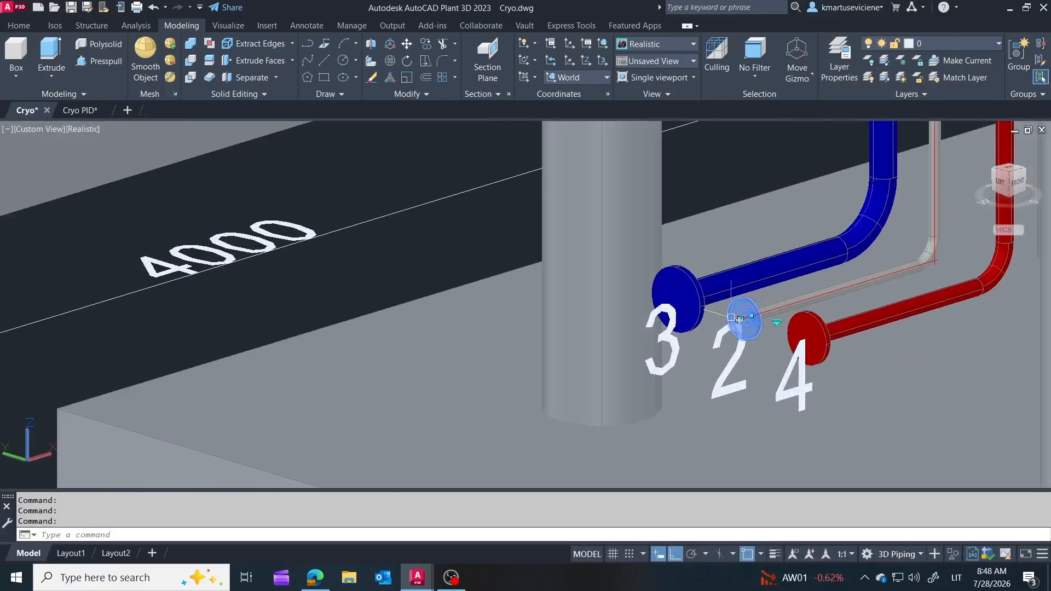
left_click(740, 319)
scroll(811, 235, "down", 5)
middle_click_drag(597, 322, 668, 392, "shift")
scroll(737, 140, "down", 1)
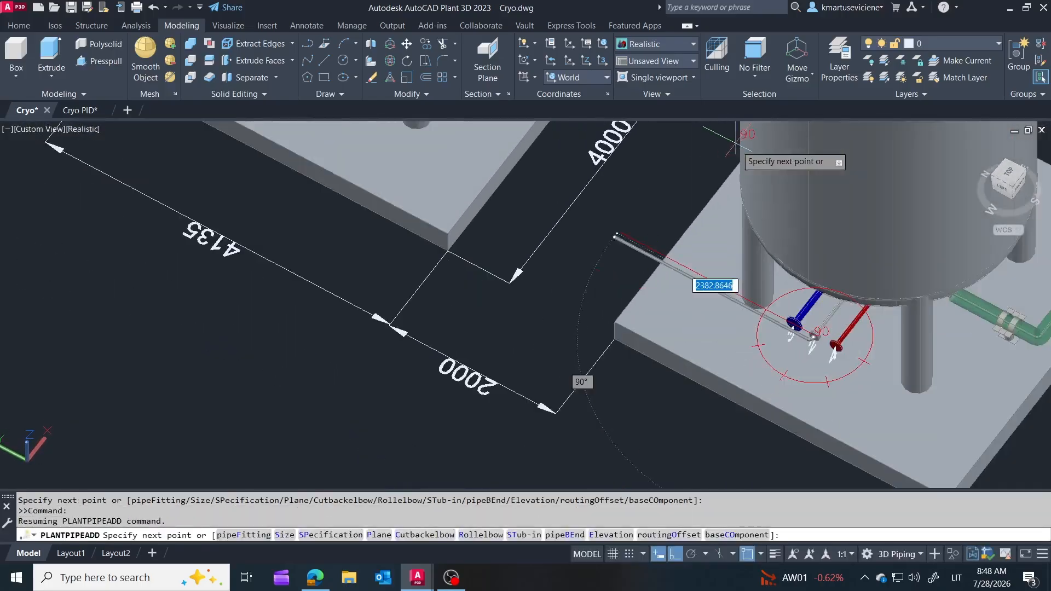
left_click(728, 427)
Step: Continue the pipe alongside the tank slabs and turn it onto the finned vaporizer's slab near its inlet header
scroll(849, 350, "down", 3)
scroll(668, 397, "down", 2)
scroll(499, 210, "up", 3)
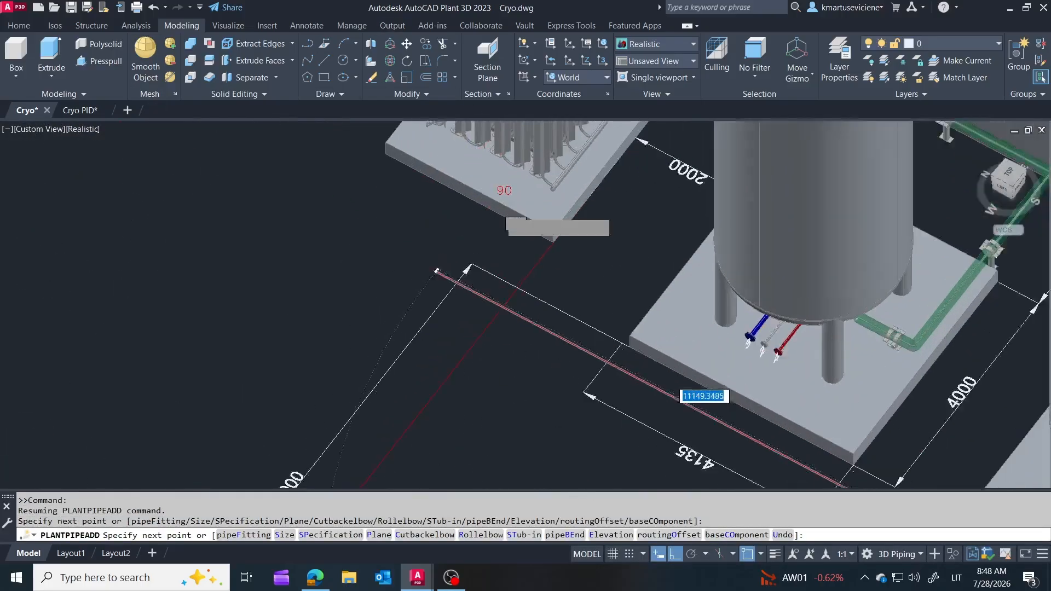
scroll(509, 211, "up", 2)
scroll(565, 401, "down", 5)
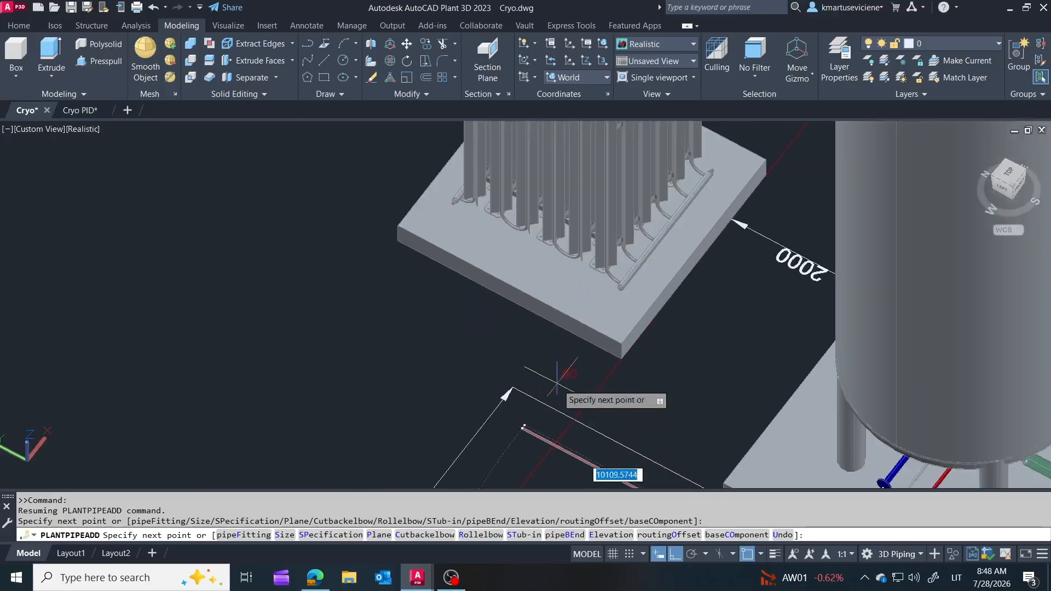
scroll(436, 270, "up", 1)
scroll(436, 270, "up", 2)
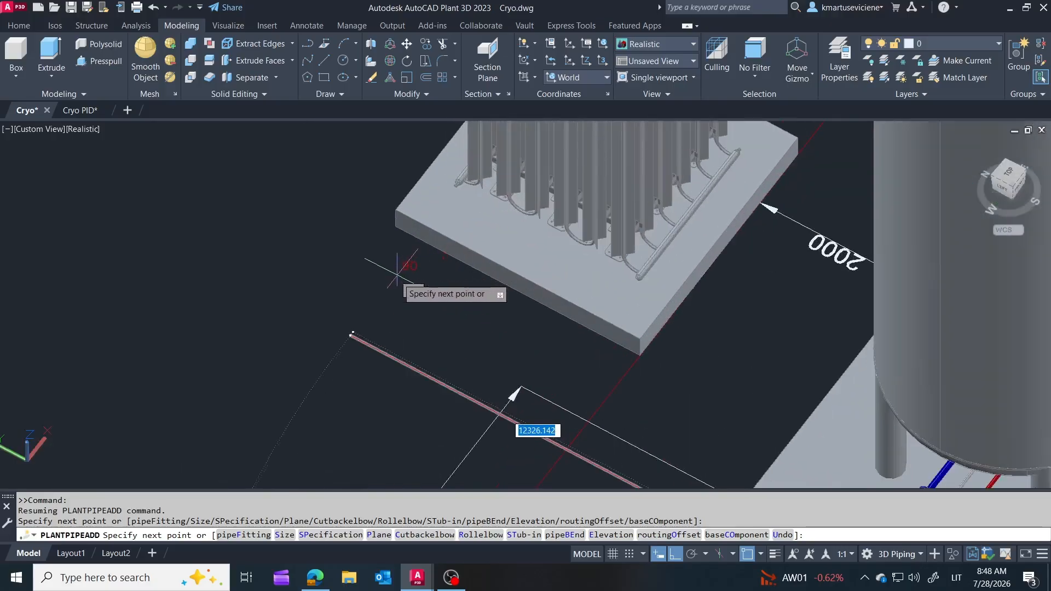
key("Escape")
scroll(438, 156, "up", 5)
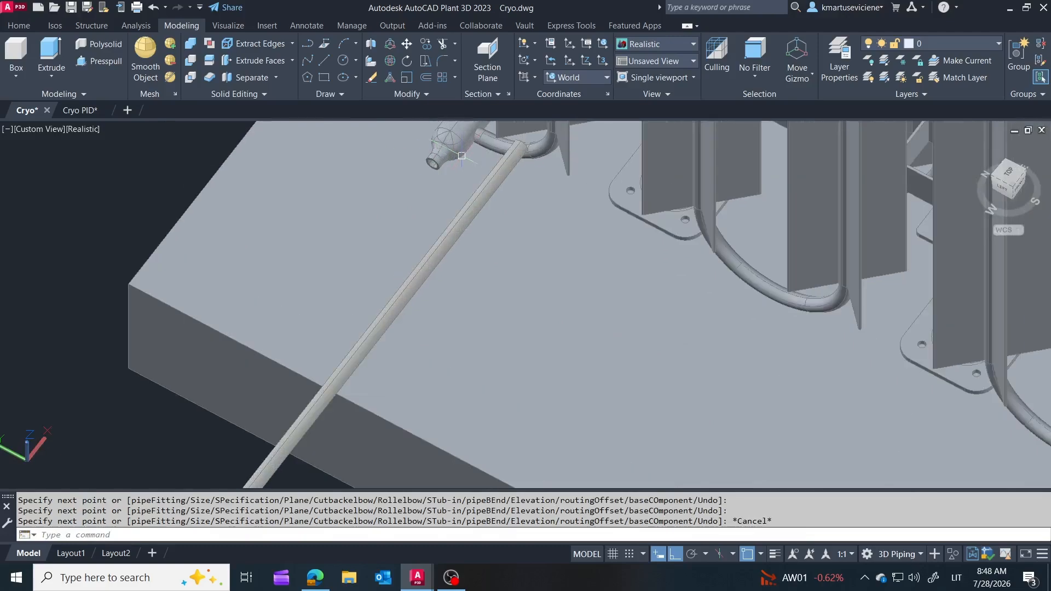
Step: Reposition the elbow end of the horizontal pipe segment leaving nozzle 2
scroll(433, 159, "down", 8)
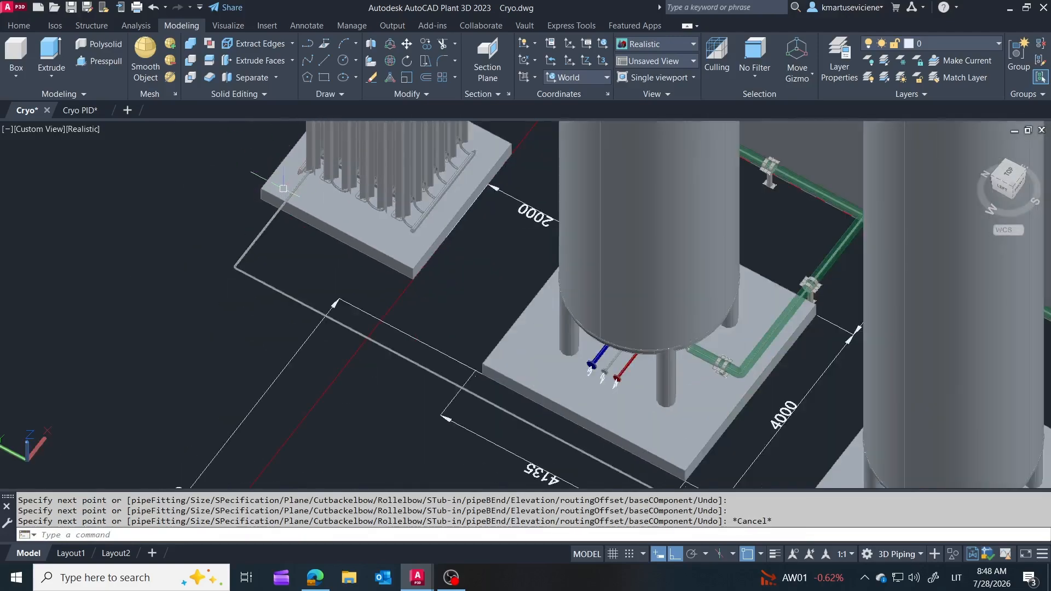
scroll(642, 470, "up", 3)
middle_click_drag(641, 471, 508, 376, "shift")
key("Escape")
scroll(386, 334, "up", 6)
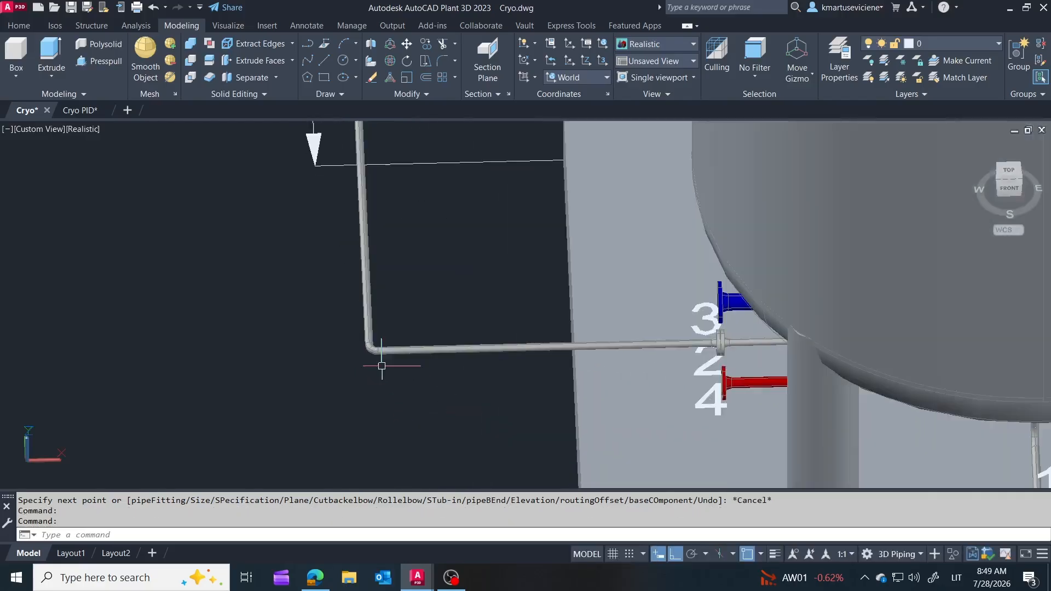
left_click(397, 351)
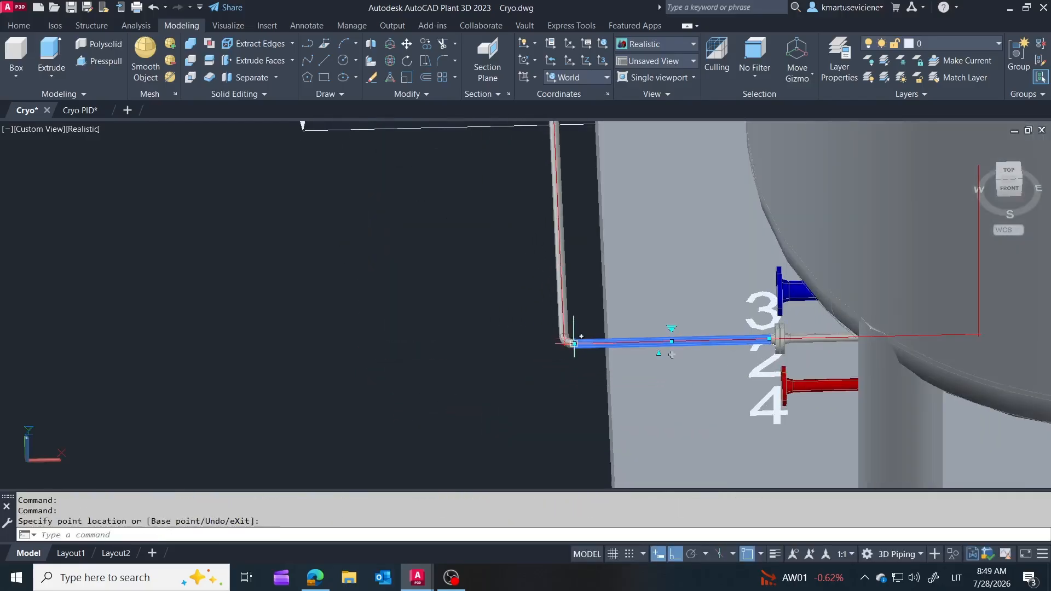
scroll(573, 343, "down", 5)
scroll(533, 386, "up", 4)
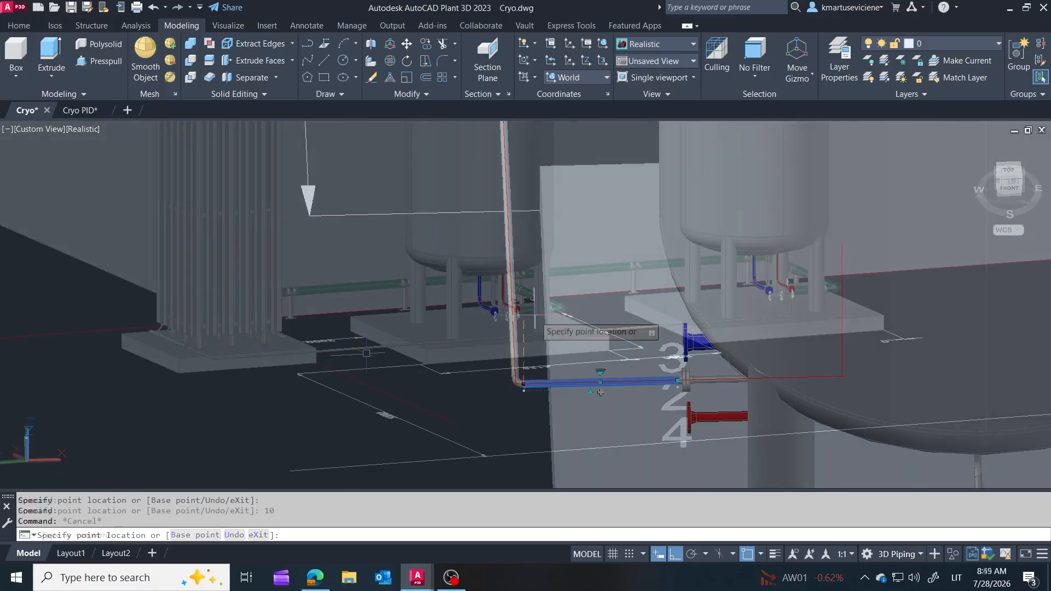
key("Escape")
Step: Examine the pipe's connection to the vaporizer header and its run past the tanks
scroll(199, 357, "up", 8)
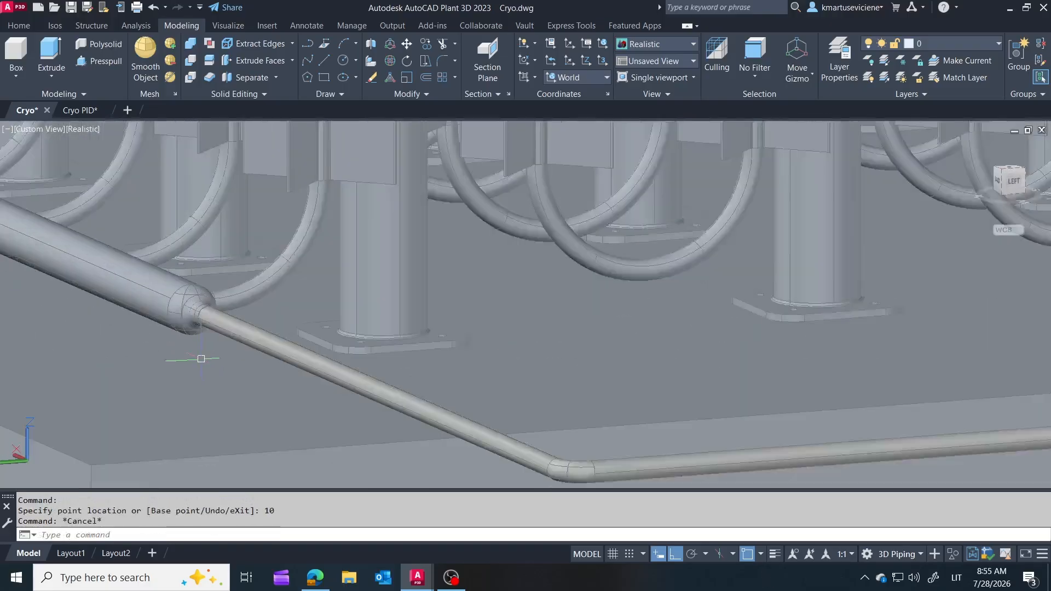
scroll(180, 319, "down", 5)
middle_click_drag(180, 320, 159, 359, "shift")
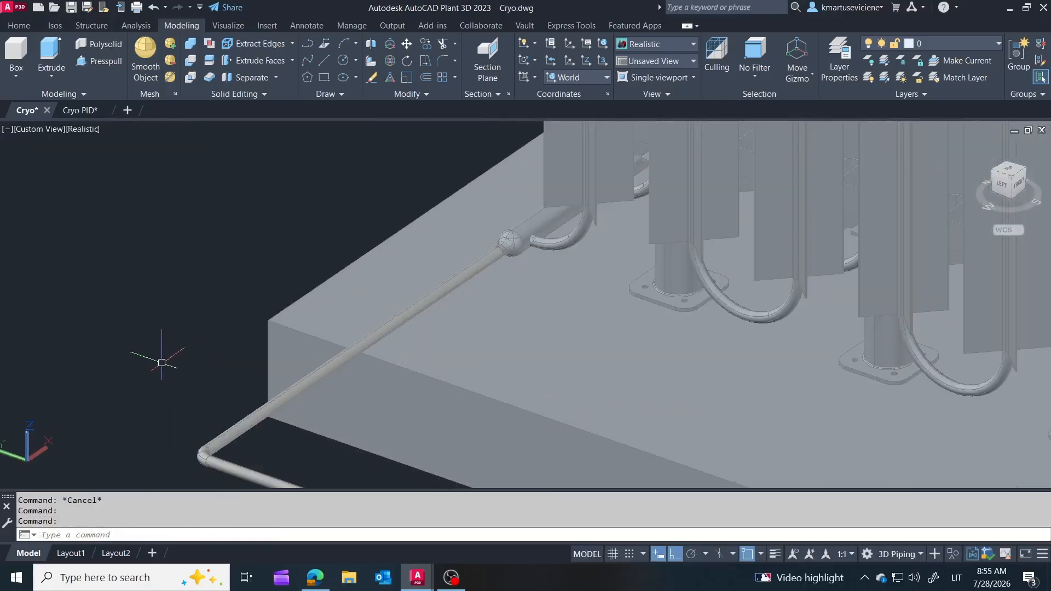
scroll(531, 243, "up", 5)
scroll(146, 182, "down", 6)
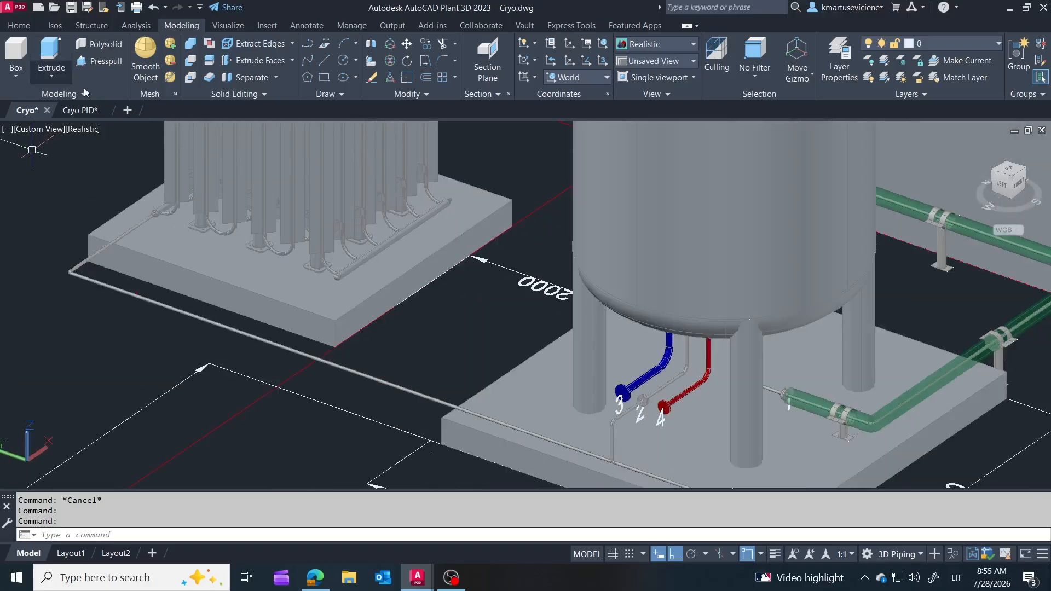
scroll(59, 189, "down", 4)
scroll(274, 359, "up", 5)
Step: Insert a Pipe shoe T-bar cradle support on the low pipe run beside the elbow below nozzle 2
middle_click_drag(376, 256, 323, 277, "shift")
mouse_move(35, 349)
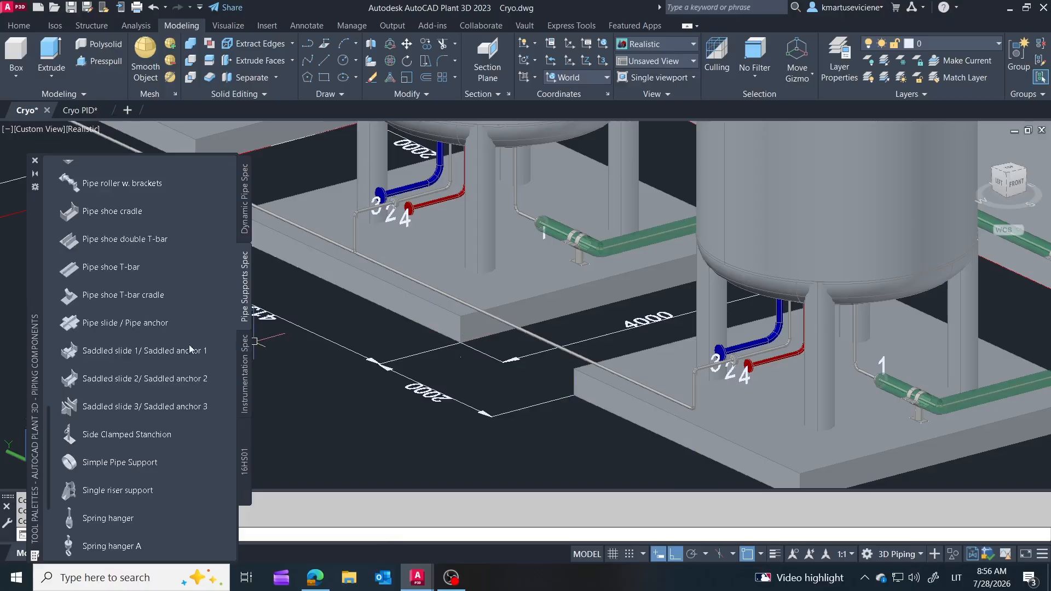
scroll(95, 506, "up", 3)
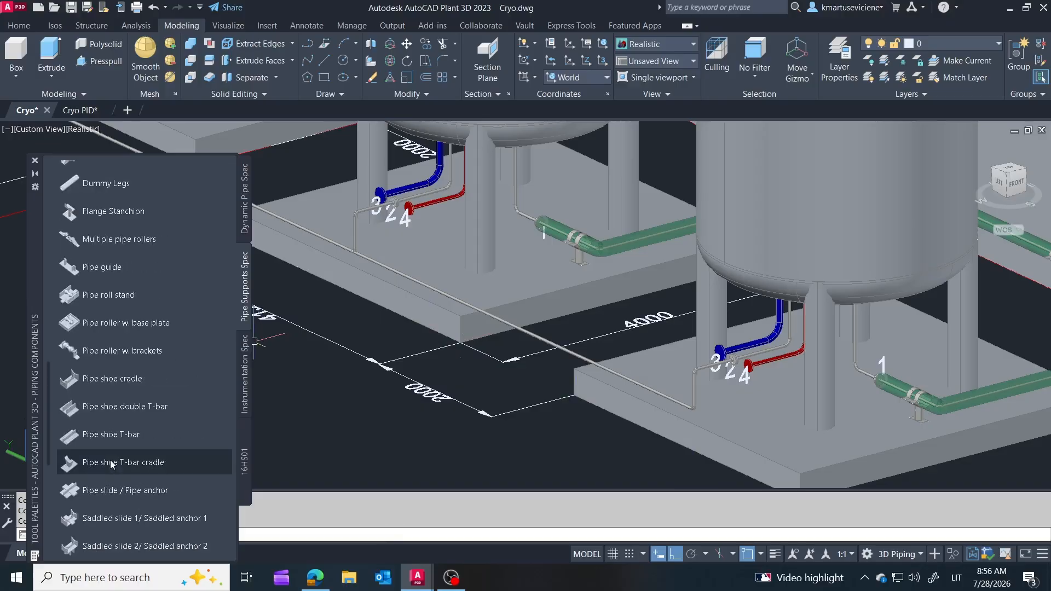
scroll(704, 408, "up", 5)
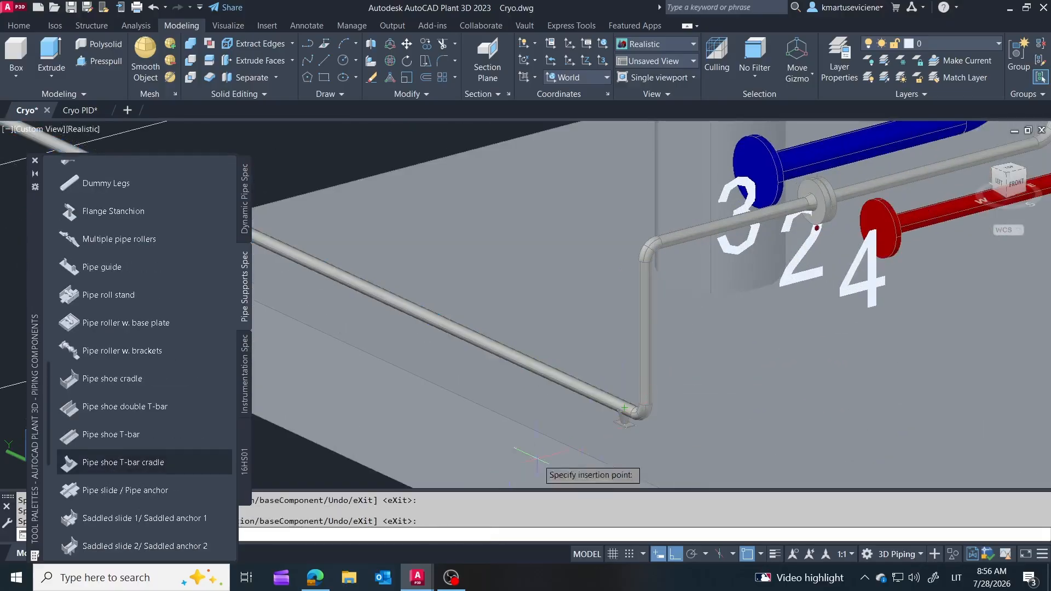
key("Escape")
scroll(572, 430, "up", 2)
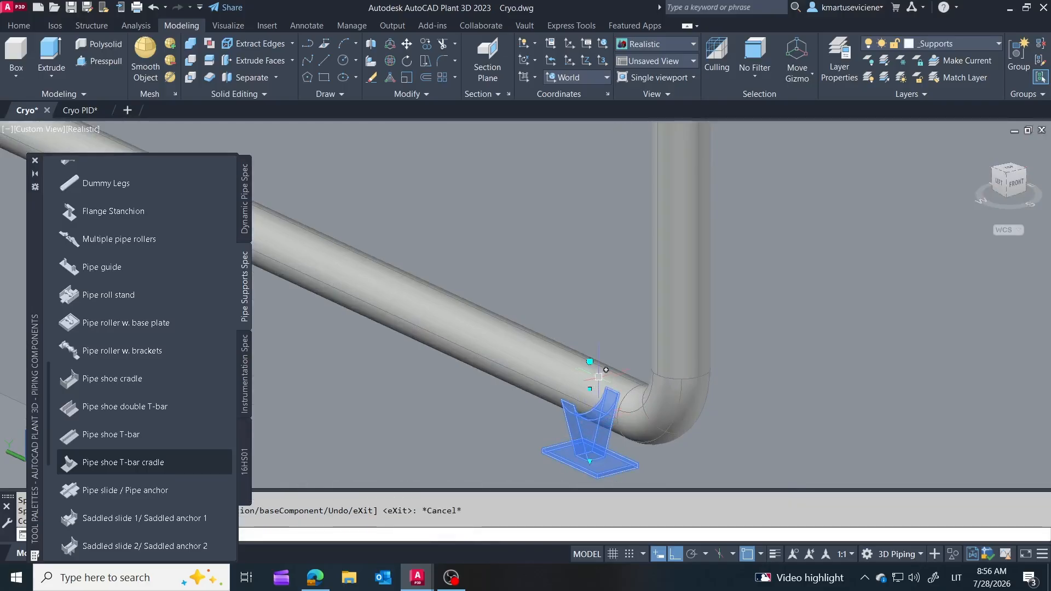
Step: Position the cradle support 100 mm from the elbow along the pipe
middle_click_drag(606, 370, 598, 408, "shift")
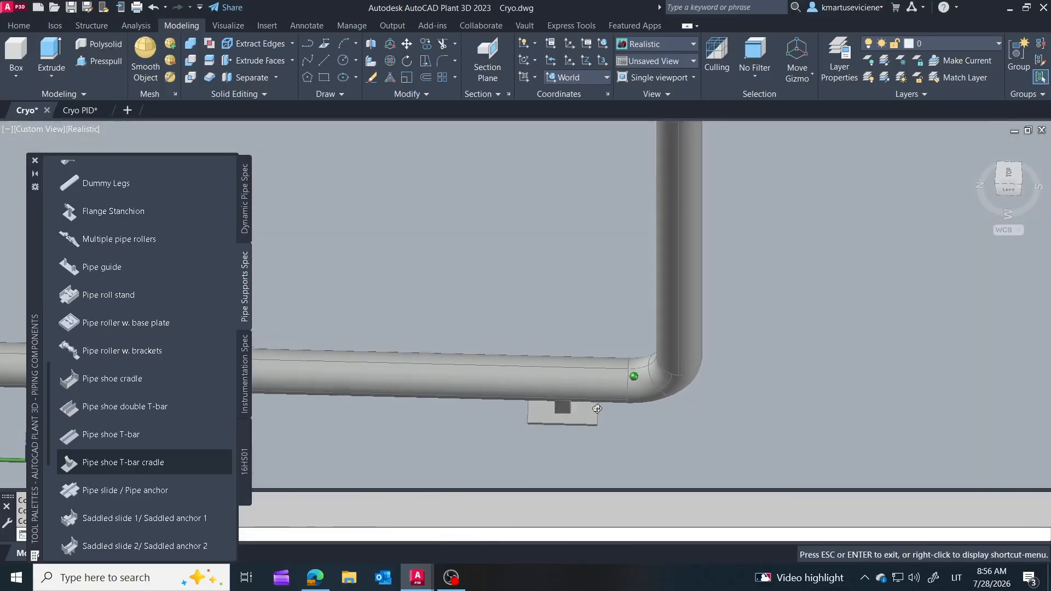
scroll(723, 392, "down", 3)
scroll(720, 372, "up", 5)
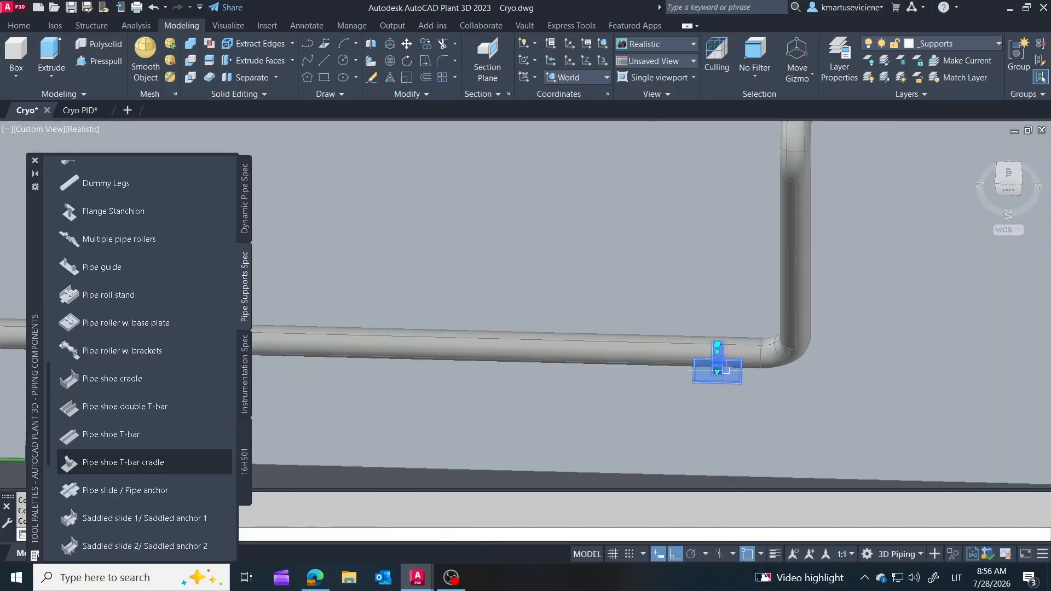
left_click(715, 328)
type("100")
key("Return")
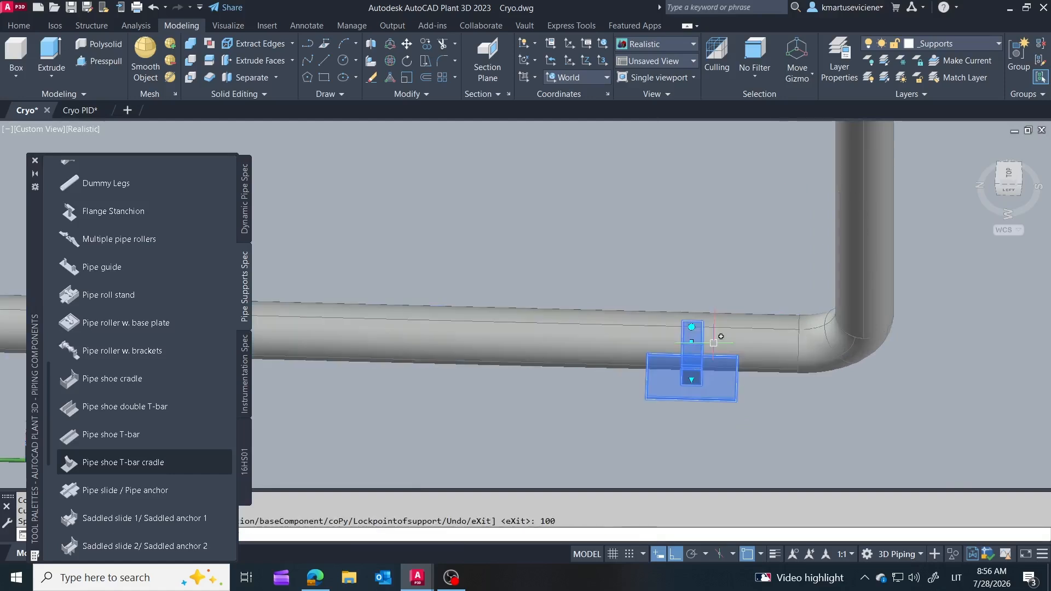
Step: Add a second Pipe shoe T-bar cradle support on the same pipe run at a distance of 2500 mm
left_click(97, 464)
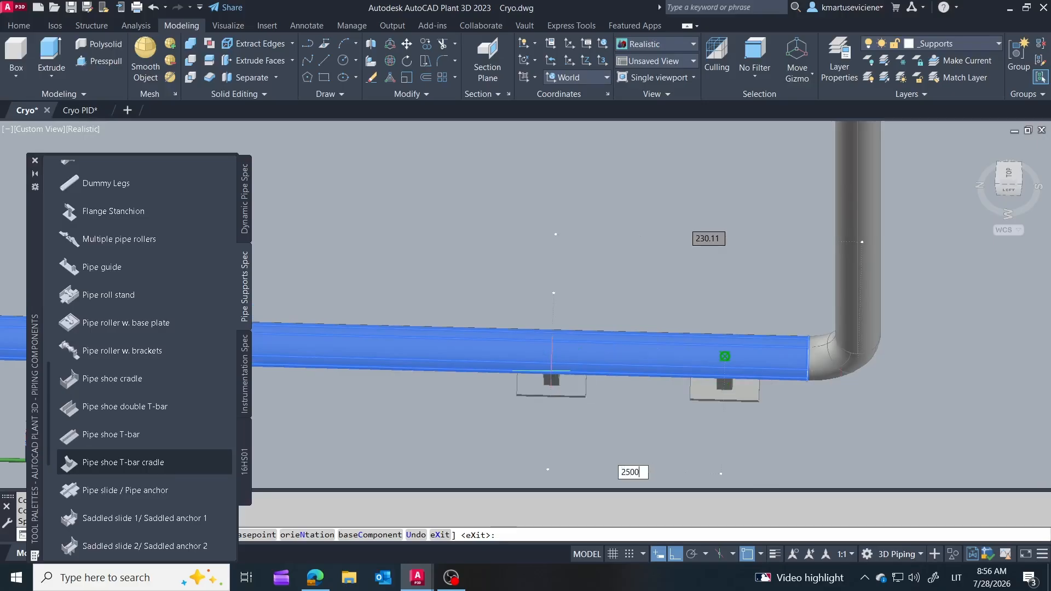
key("Return")
scroll(867, 257, "down", 10)
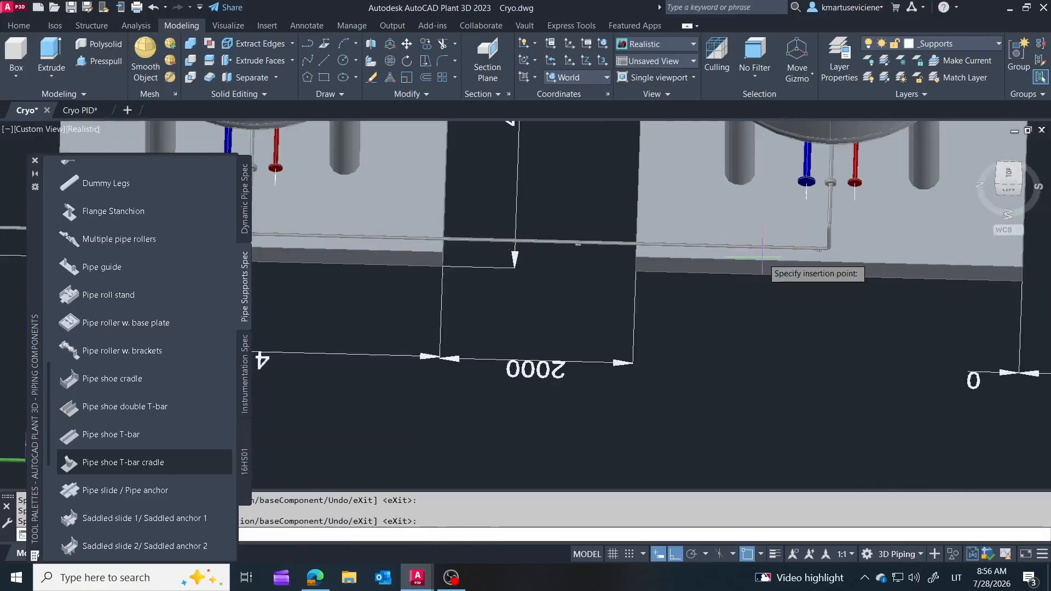
Step: Add another T-bar cradle support on the pipe at 1900 mm, just inside the edge of the first tank's slab
scroll(762, 256, "down", 5)
scroll(644, 228, "up", 4)
scroll(708, 305, "up", 2)
middle_click_drag(721, 314, 727, 303, "shift")
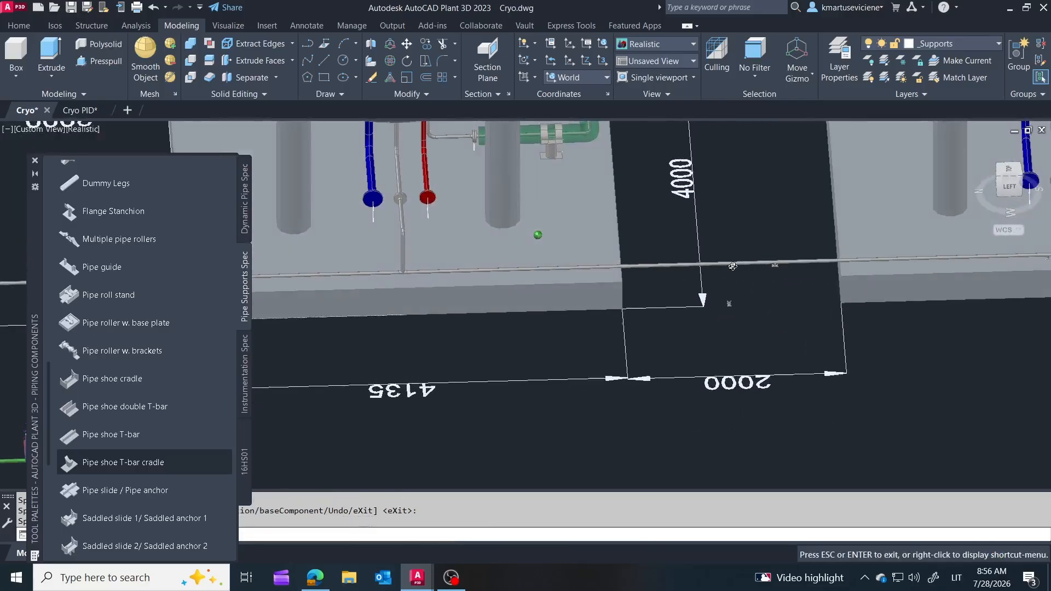
scroll(849, 267, "up", 4)
middle_click_drag(824, 301, 820, 302, "shift")
scroll(841, 269, "up", 4)
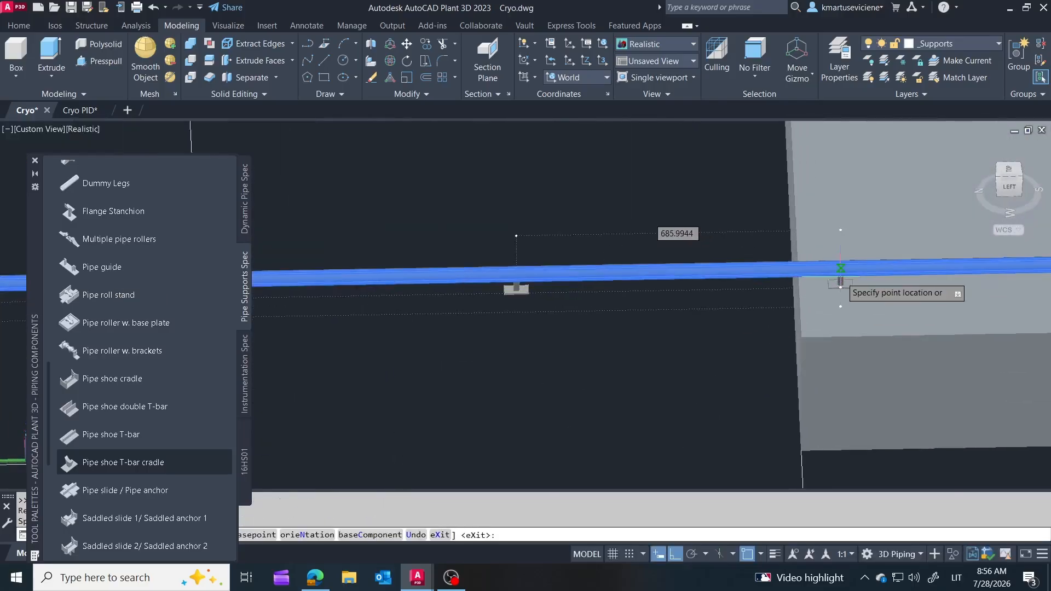
scroll(832, 269, "down", 4)
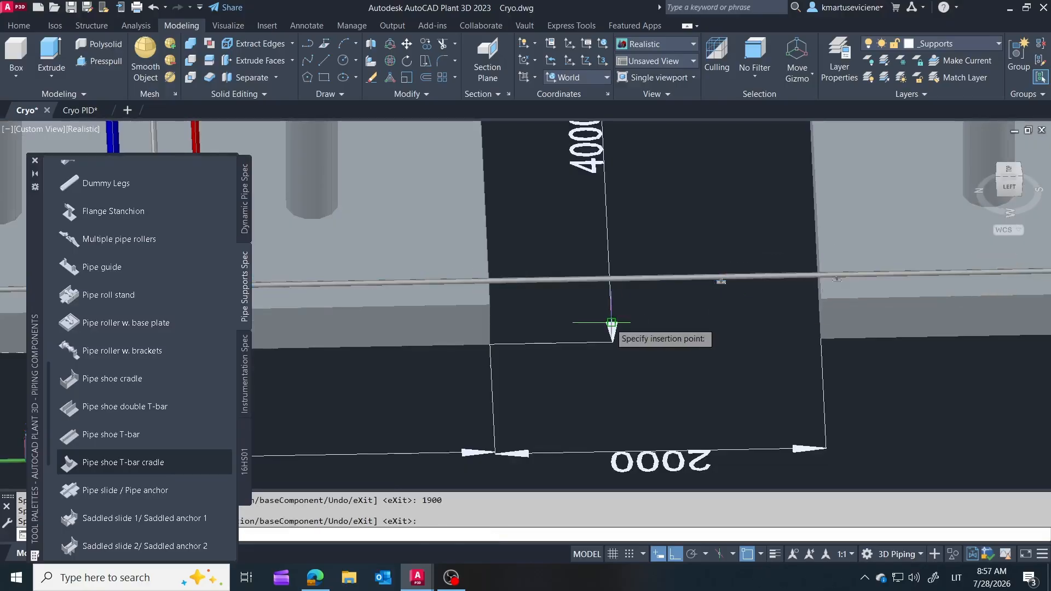
Step: Move the support hanging between the two slabs onto the neighbouring slab's edge, at a distance of 4100 mm
scroll(730, 264, "up", 3)
scroll(730, 241, "down", 3)
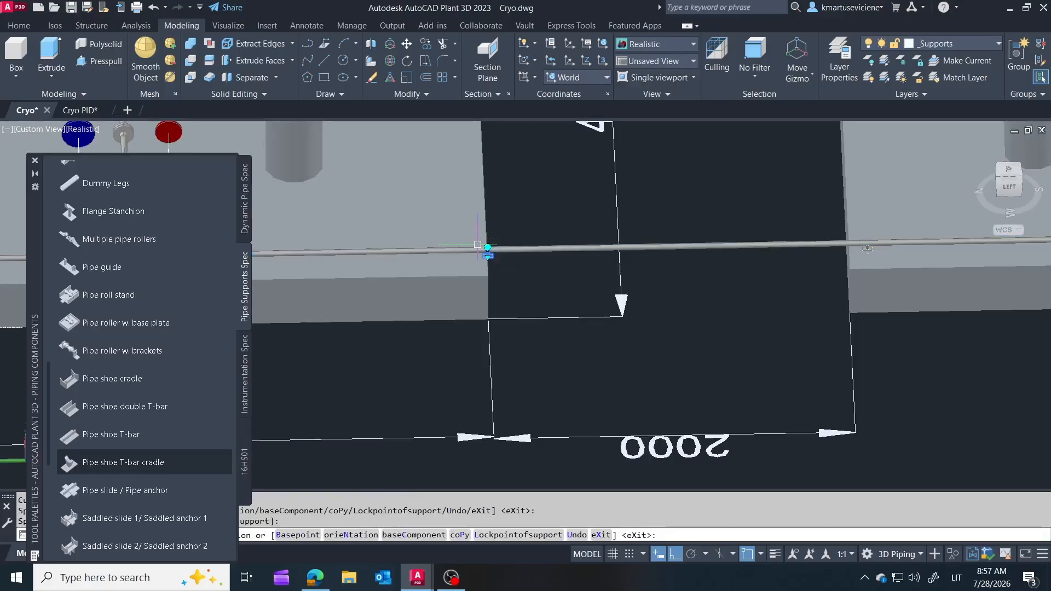
scroll(485, 251, "up", 4)
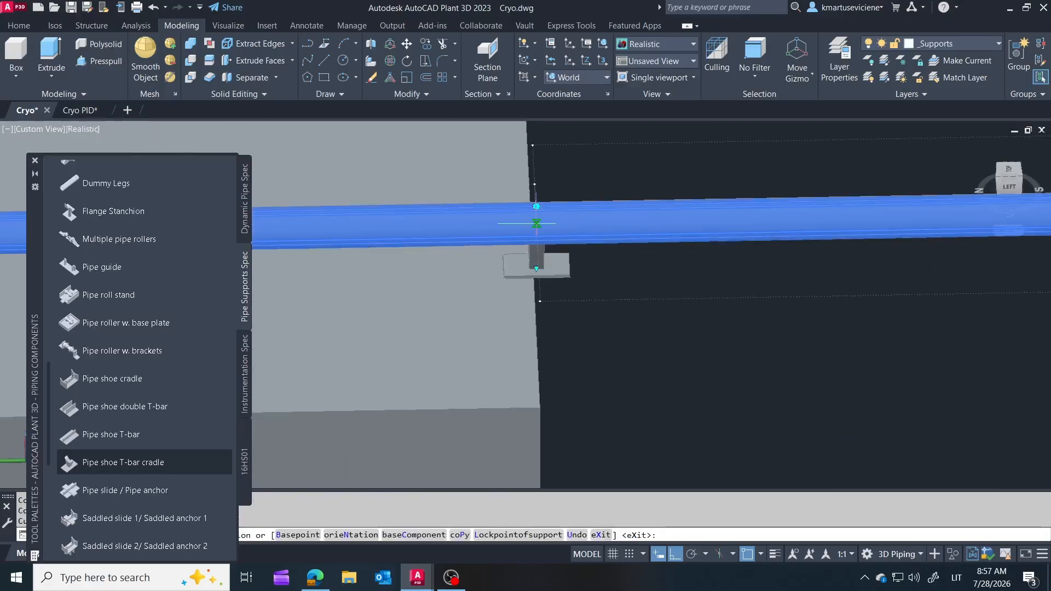
type("4100")
key("Return")
Step: Place another T-bar cradle support on the pipe beside the branch coming down from the next tank's nozzle 2
scroll(534, 277, "down", 5)
scroll(614, 283, "down", 3)
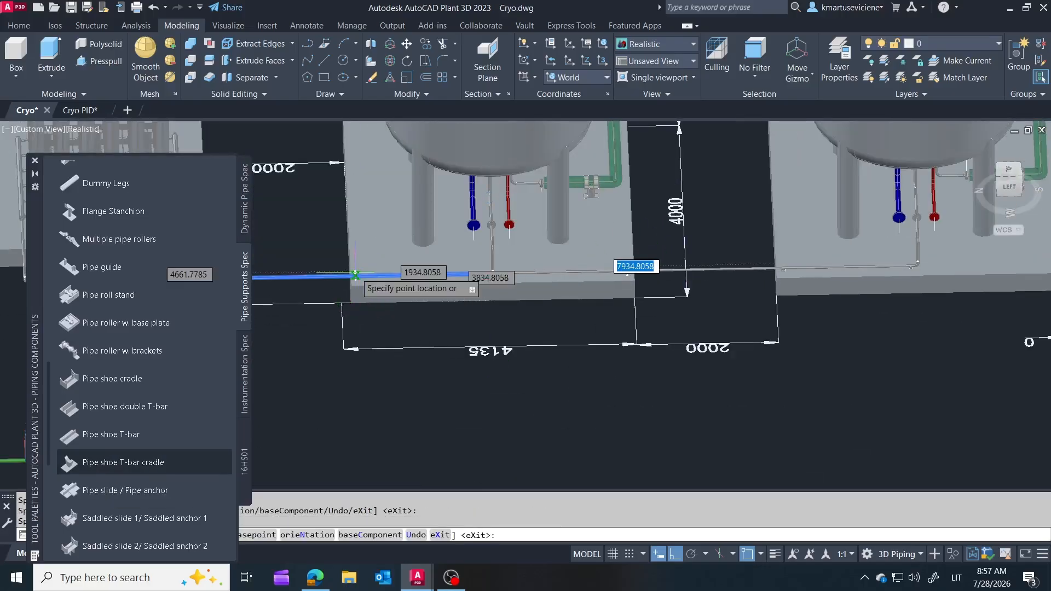
scroll(508, 269, "up", 5)
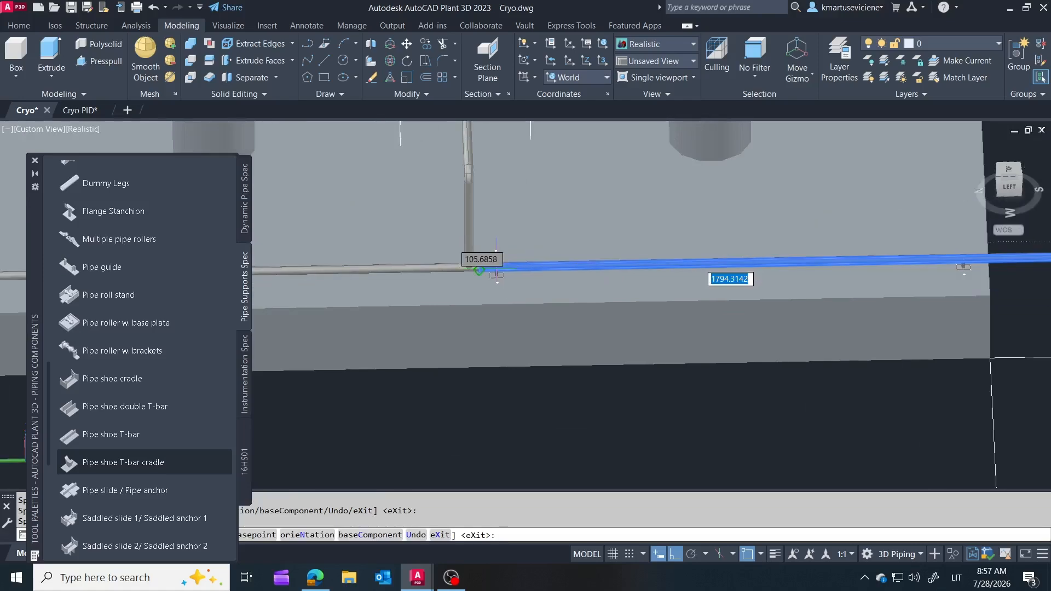
type("0")
key("Return")
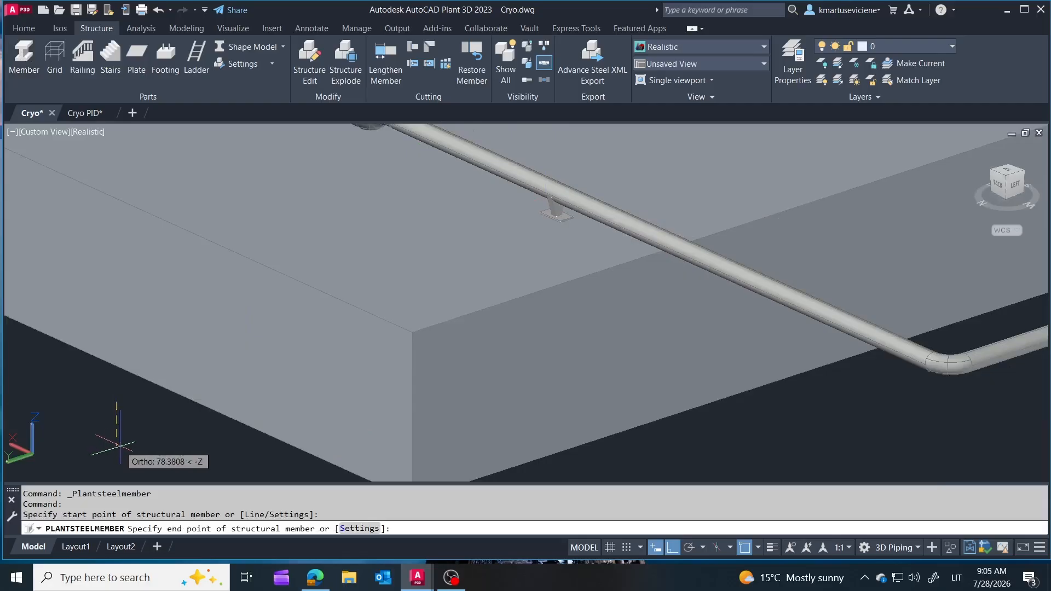
Step: Finish a vertical structural steel member 67 mm long in the free space beside the vaporizer slab
key("Escape")
left_click(186, 28)
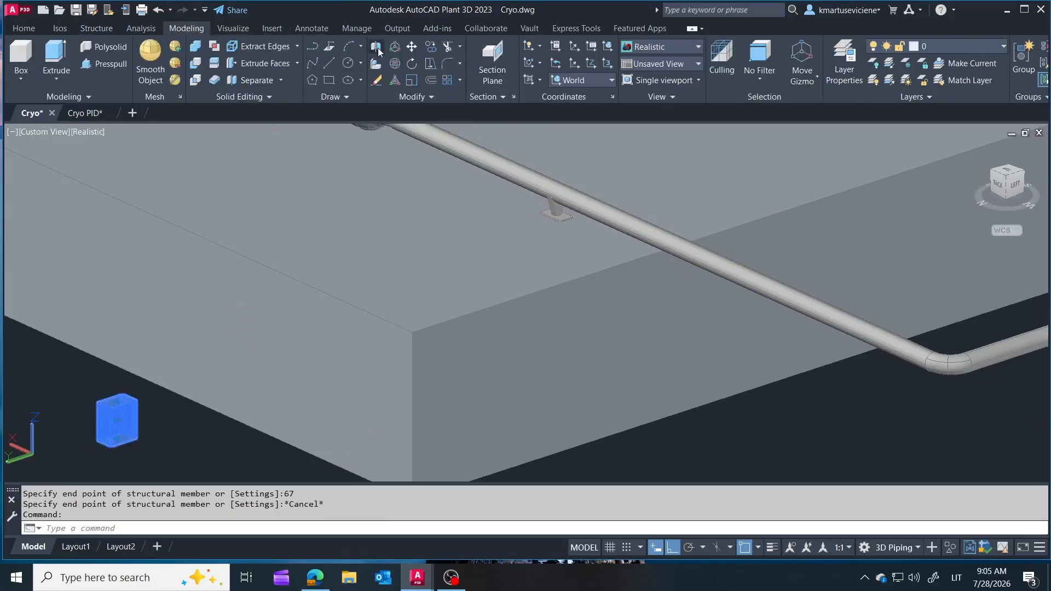
Step: Move the new structural steel member from beside the vaporizer slab to the underside of the pipe support's base plate
left_click(411, 48)
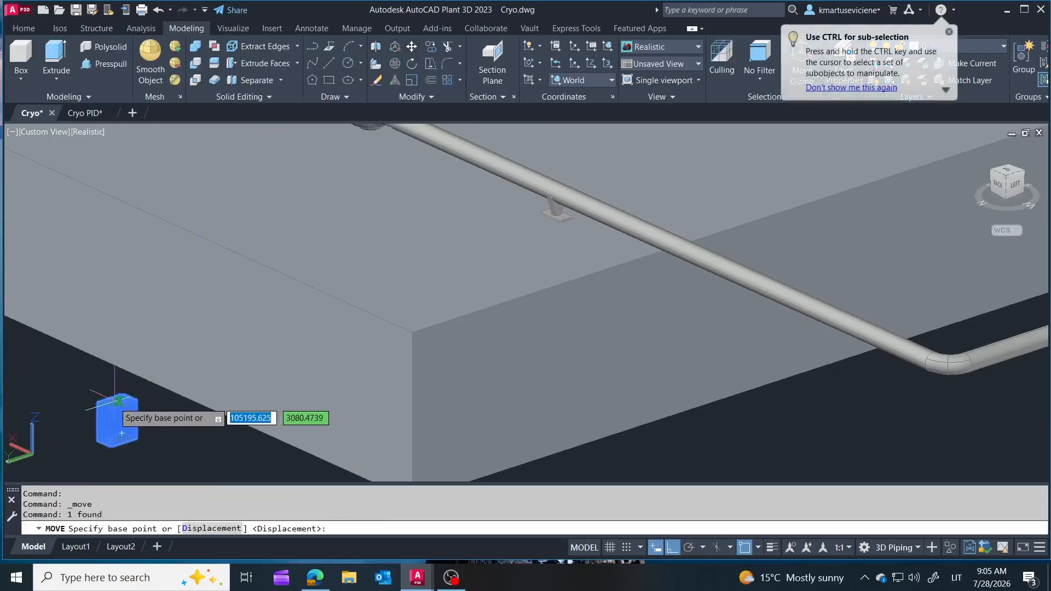
scroll(122, 433, "up", 3)
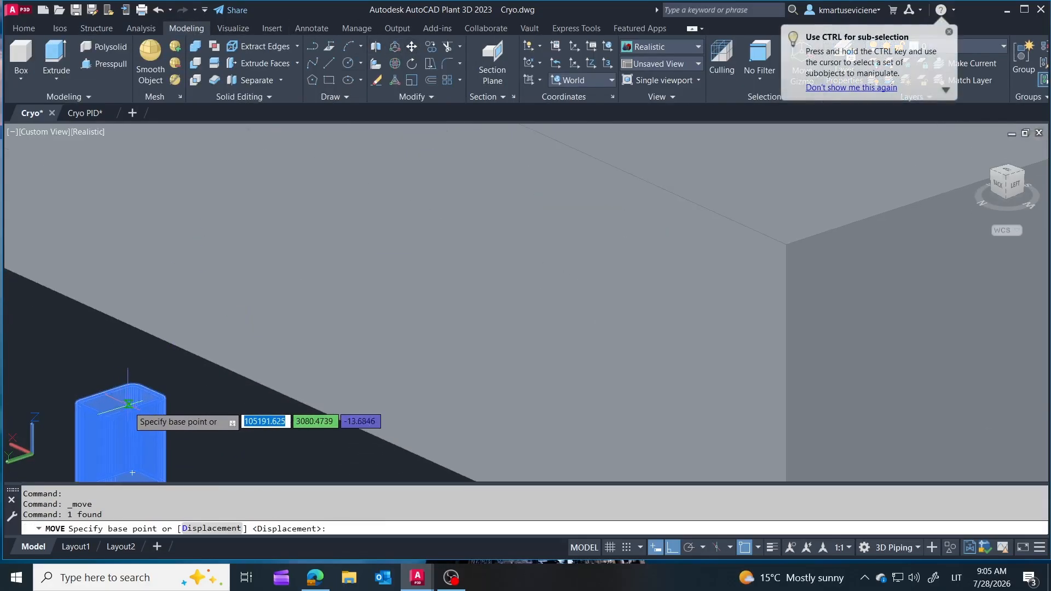
left_click(132, 472)
scroll(363, 277, "down", 3)
scroll(392, 301, "up", 3)
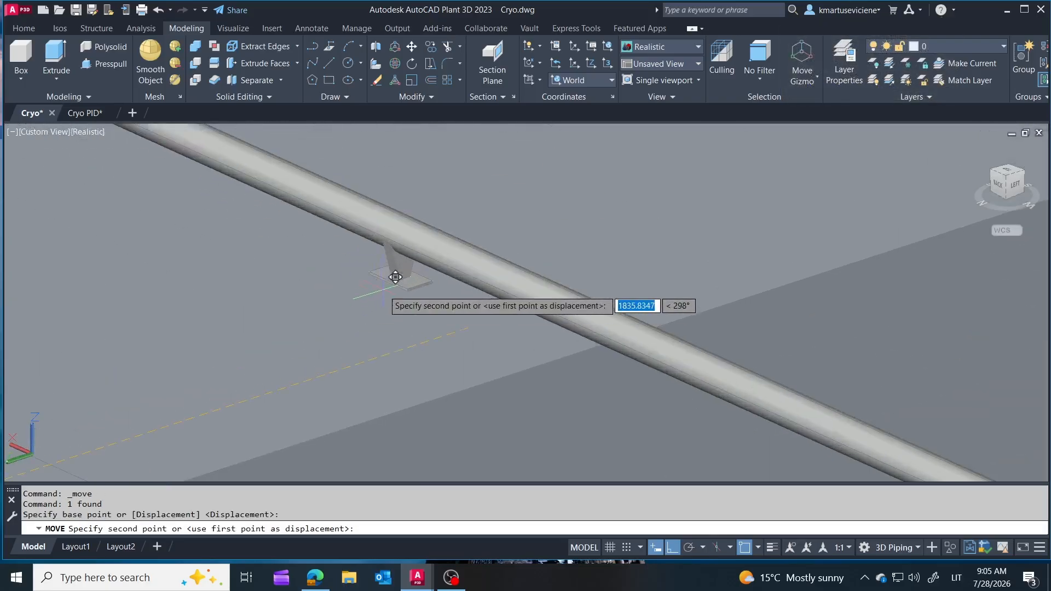
left_click(420, 281)
Step: Shift the steel member sideways so it sits centred beneath the pipe support's base plate
middle_click_drag(502, 413, 431, 348, "shift")
scroll(404, 309, "up", 3)
left_click(399, 321)
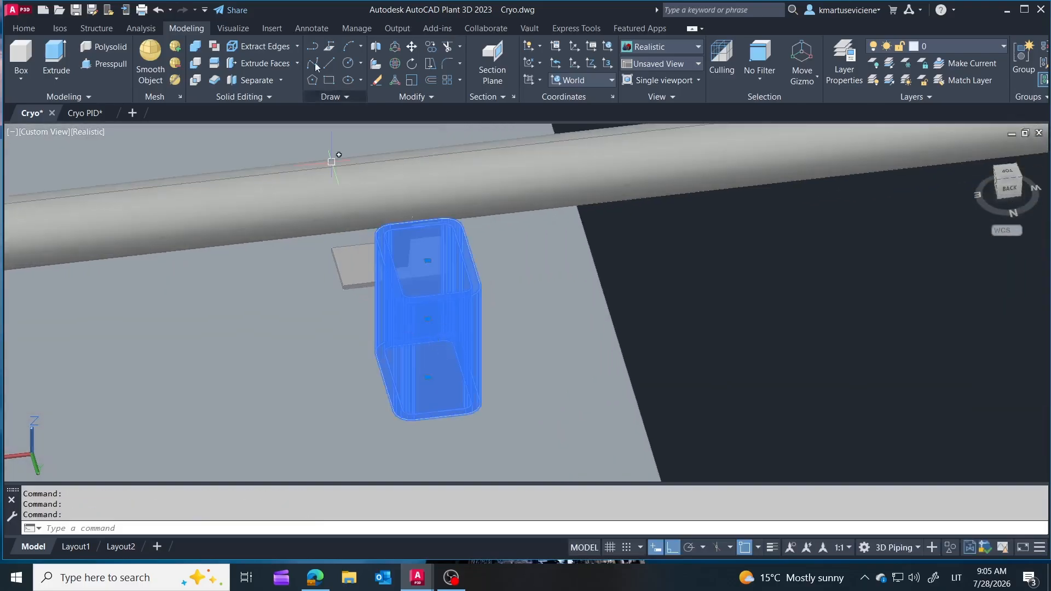
left_click(411, 50)
left_click(889, 345)
left_click(856, 336)
key("Escape")
scroll(478, 336, "down", 3)
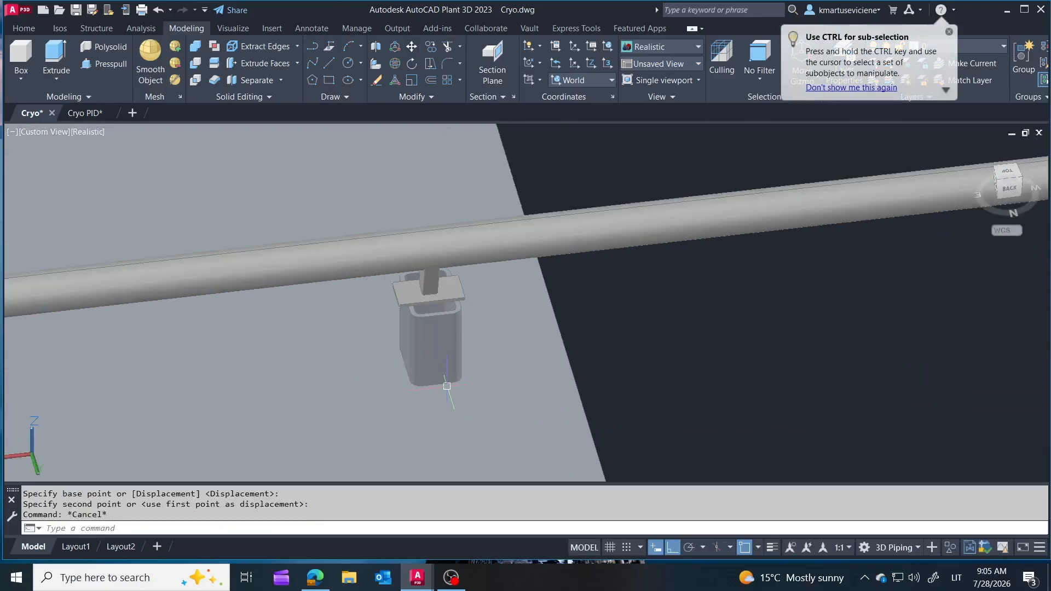
Step: Copy the steel member for the pipe supports beside the vaporizer slab and stretch the posts downward
middle_click_drag(447, 386, 190, 349, "shift")
left_click(462, 358)
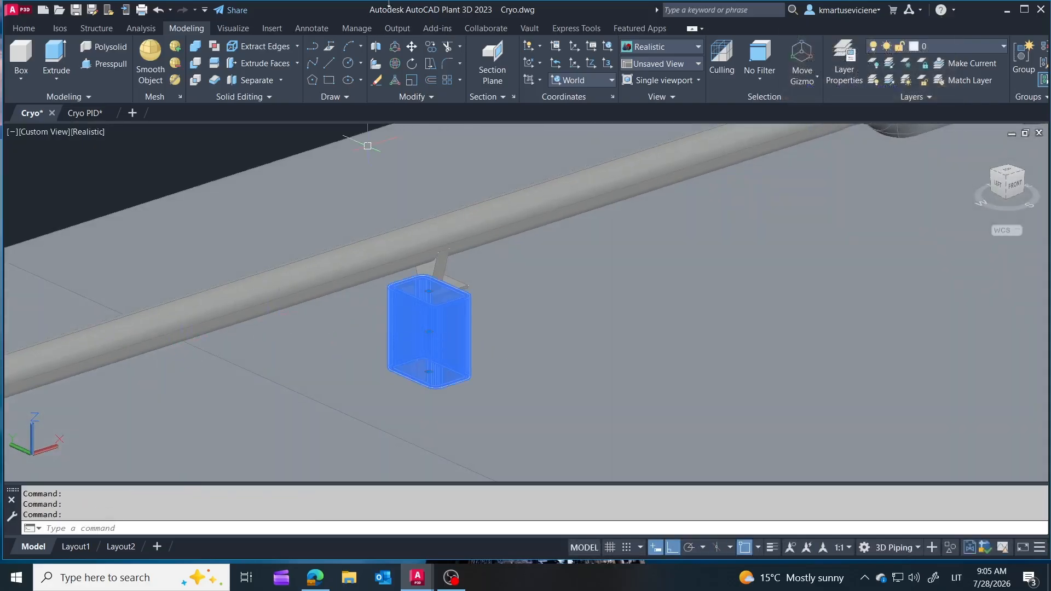
left_click(431, 46)
scroll(428, 307, "down", 5)
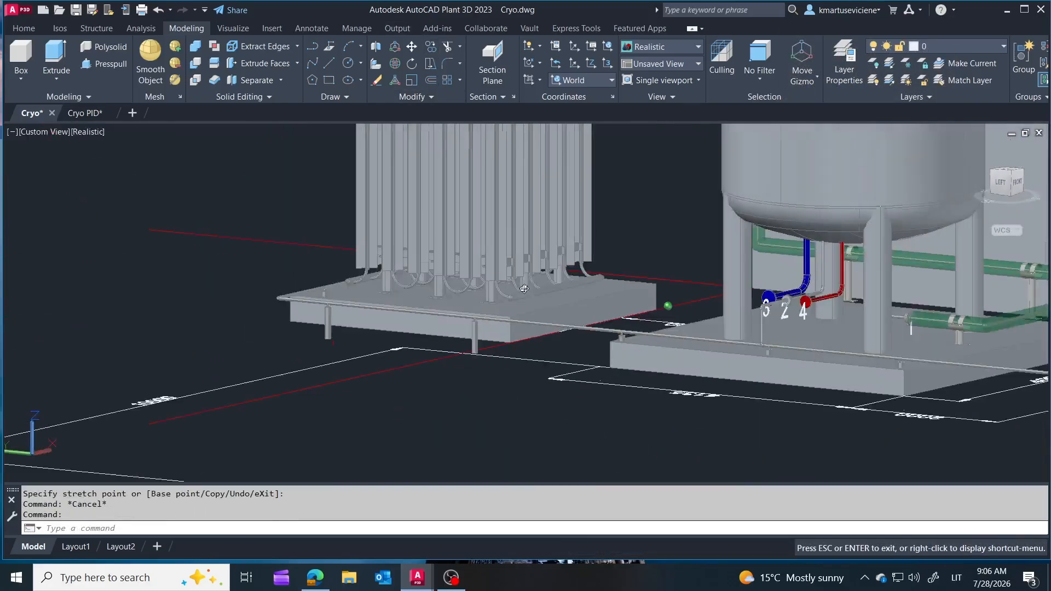
Step: Route a pipe from the tank's nozzle 3 out past the slab edge, down, and along the slab towards the vaporizer
middle_click_drag(525, 288, 497, 298, "shift")
scroll(346, 237, "down", 3)
scroll(759, 389, "up", 3)
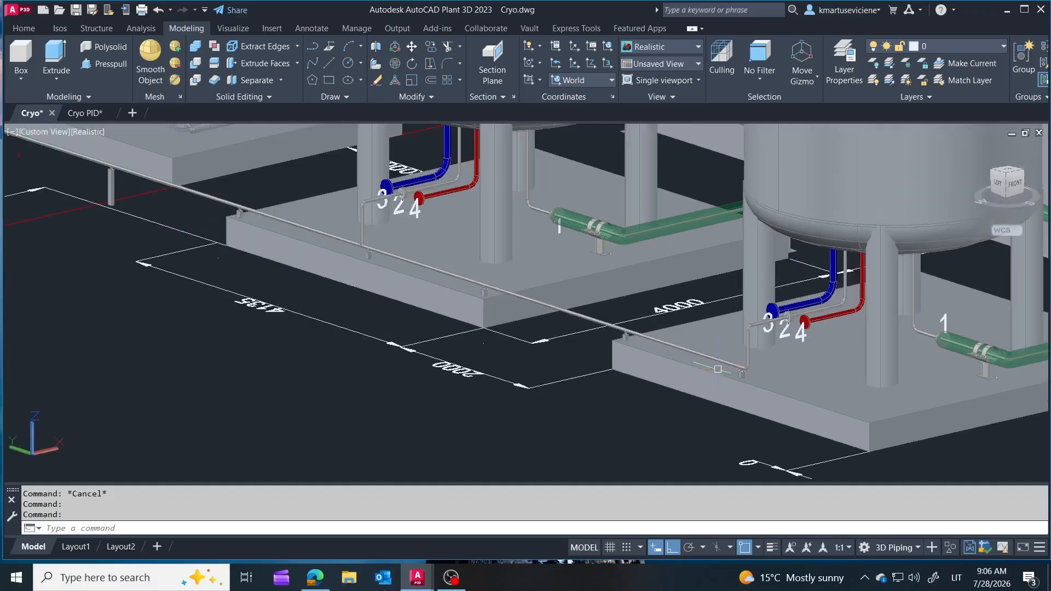
scroll(718, 369, "up", 3)
middle_click_drag(676, 323, 668, 347, "shift")
scroll(668, 347, "down", 5)
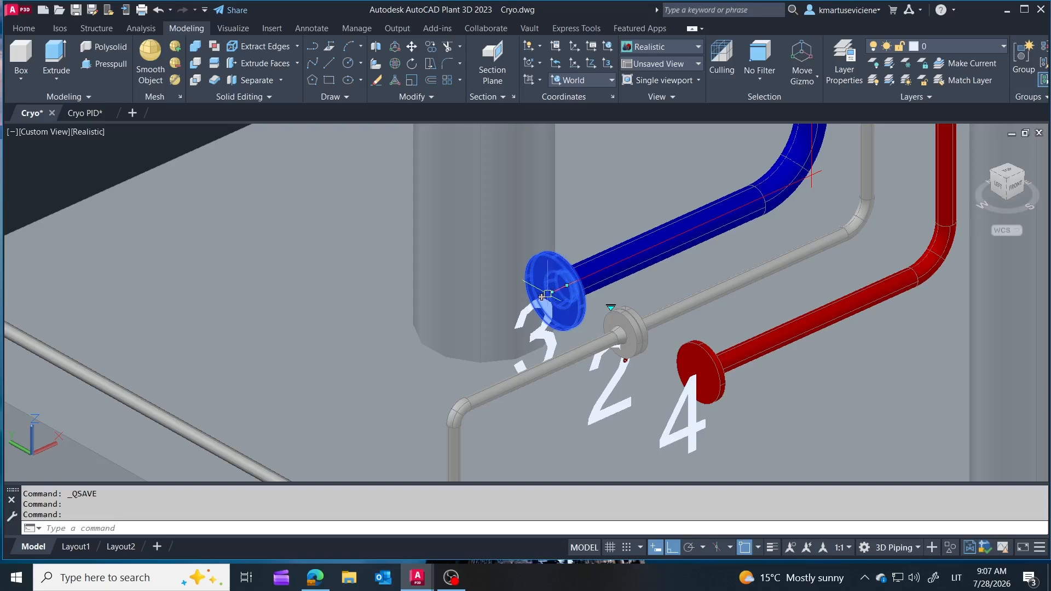
left_click(546, 290)
scroll(455, 275, "down", 6)
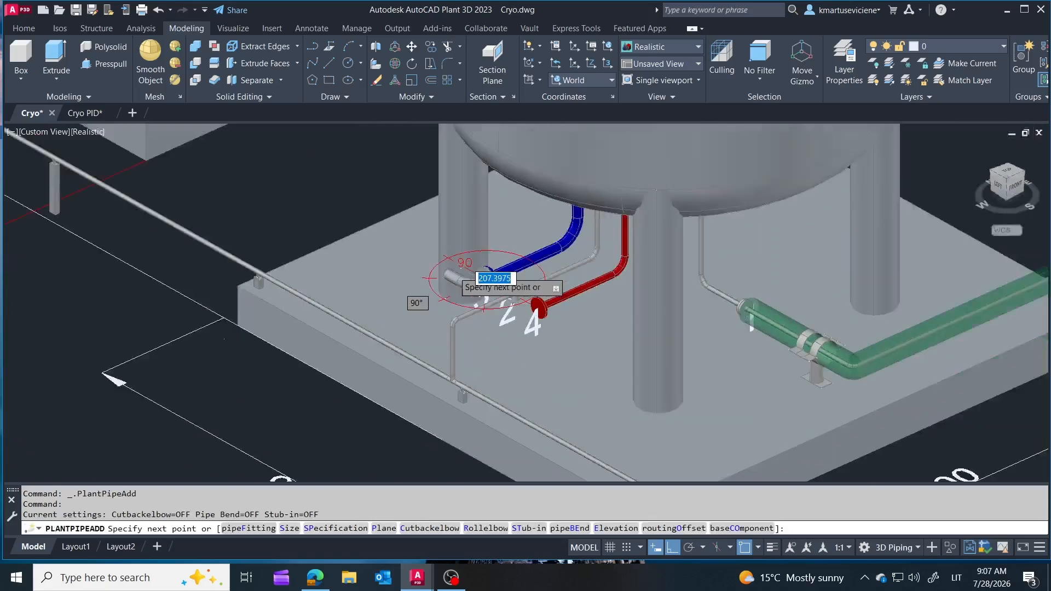
left_click(334, 354)
right_click(347, 398, "ctrl")
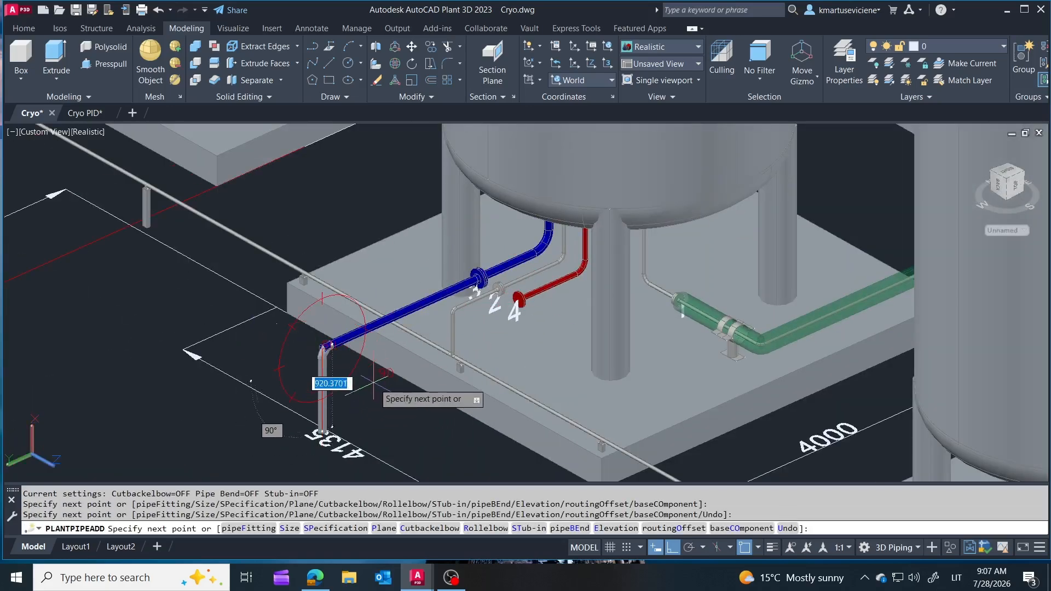
left_click(323, 385)
key("Escape")
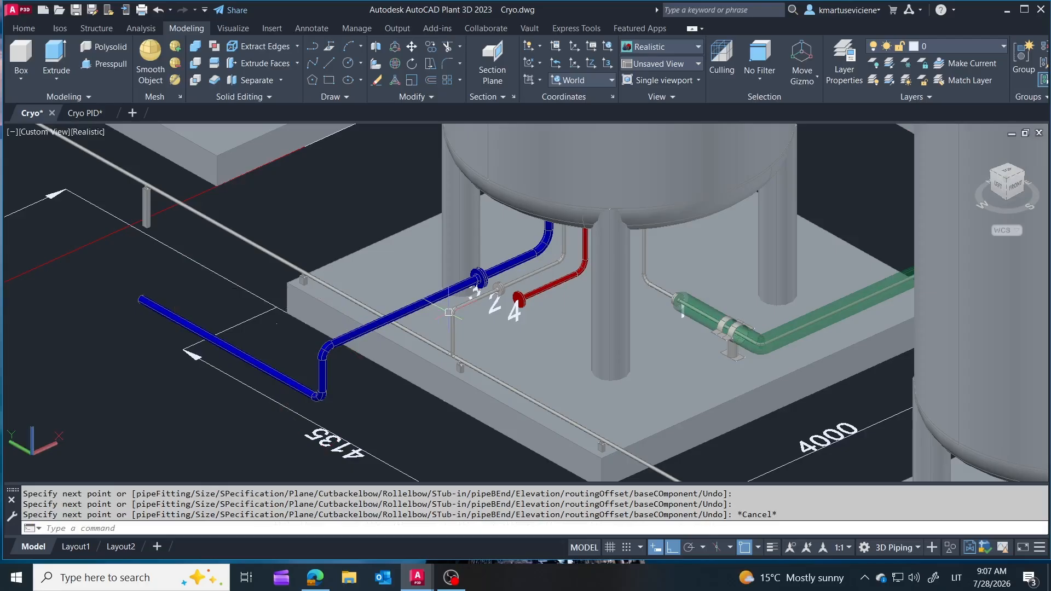
Step: Build a foundation block from an extruded rectangle with a 600 mm side, set 600 mm off in the gap between the tank slabs
middle_click_drag(304, 347, 383, 339, "shift")
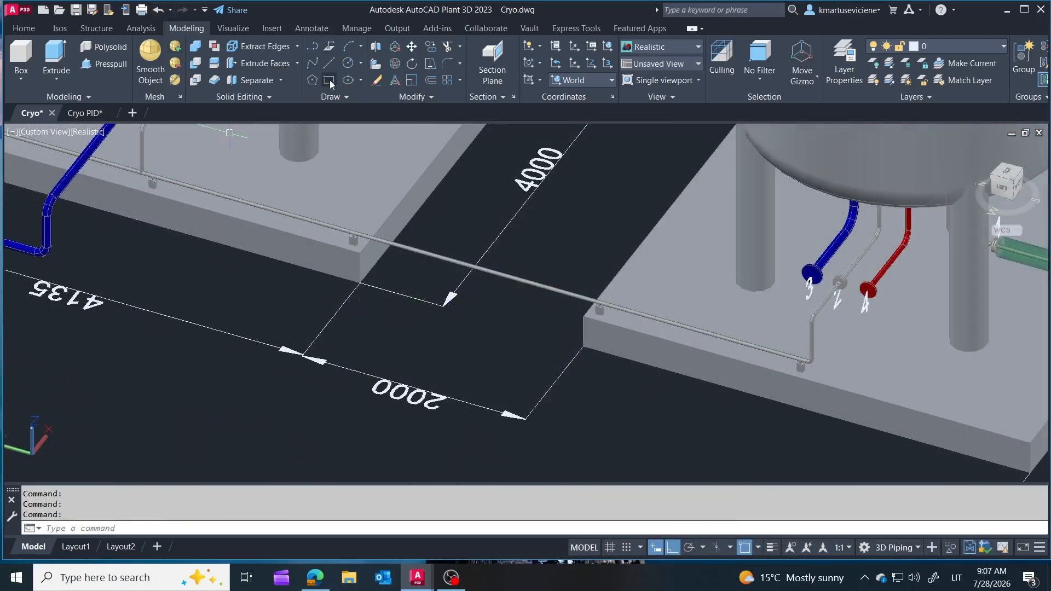
left_click(582, 346)
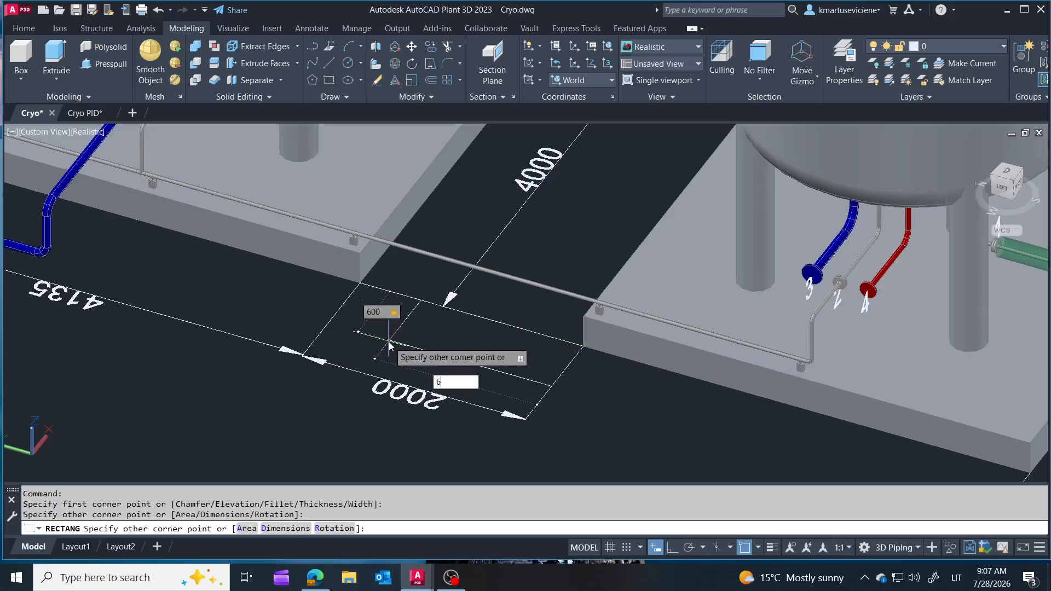
left_click(57, 55)
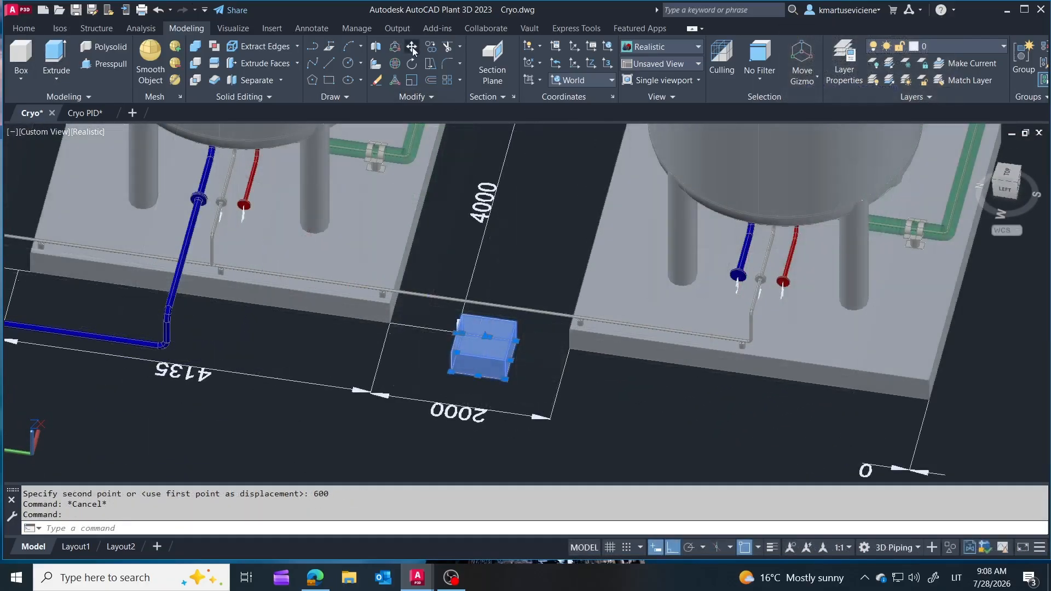
left_click(413, 50)
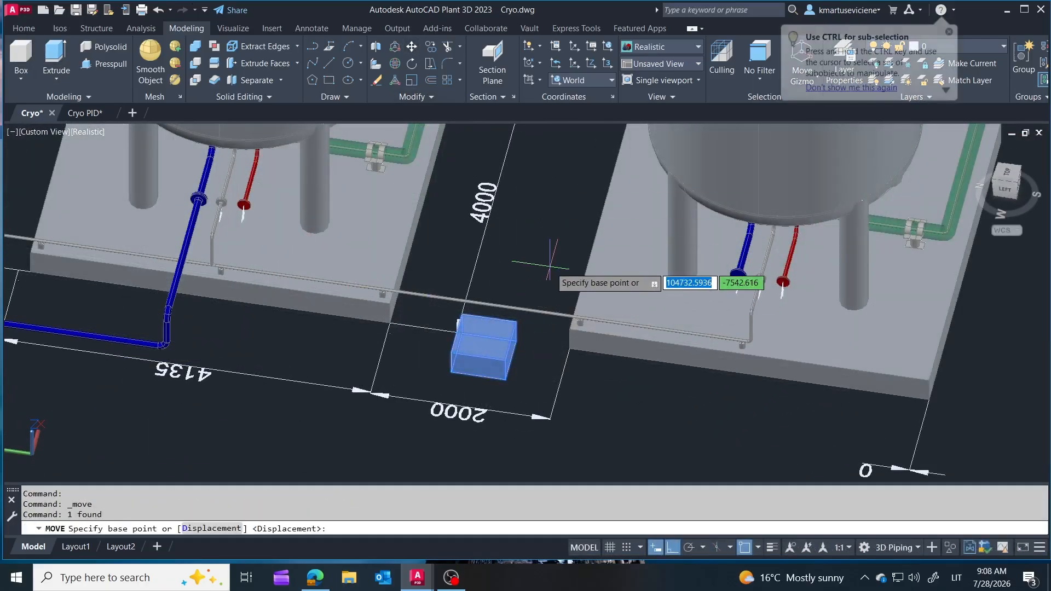
key("Escape")
middle_click_drag(555, 300, 575, 284, "shift")
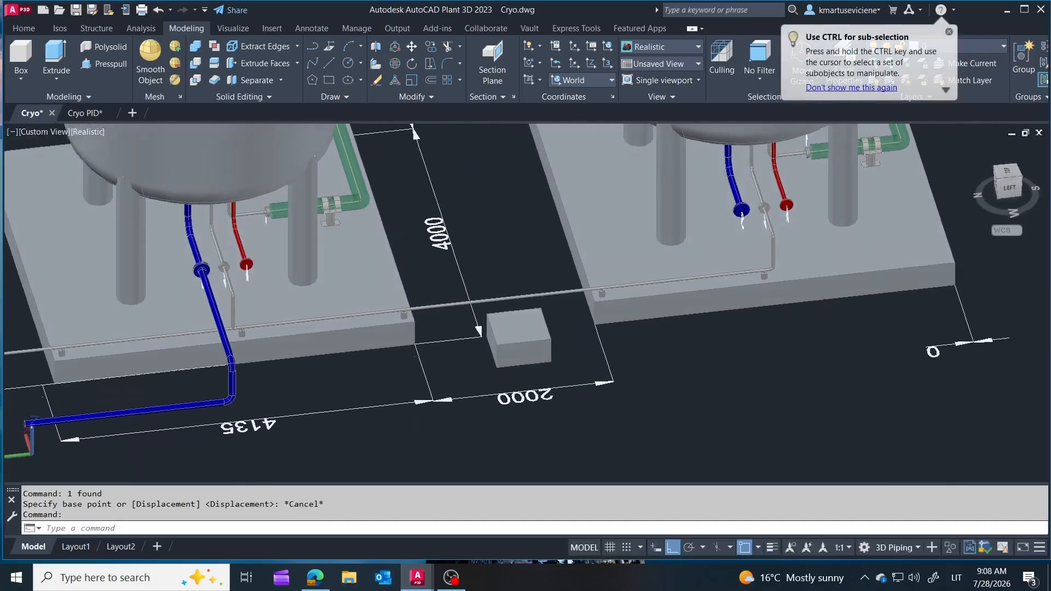
scroll(571, 269, "up", 2)
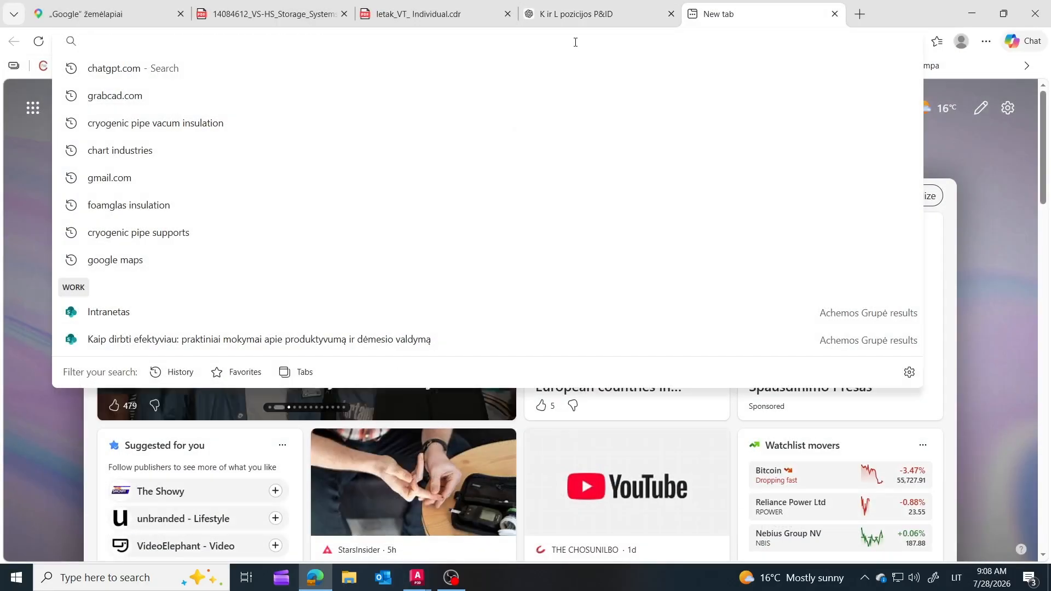
Step: Switch to the browser, open the GrabCAD library and search it for "cryogenic pump"
type("grabcad.")
key("Return")
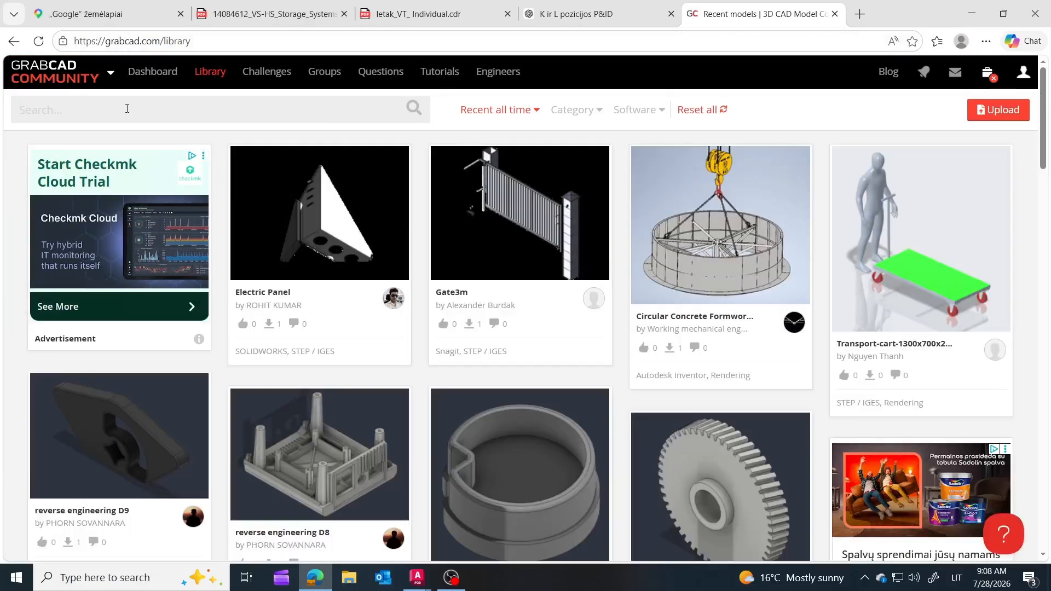
left_click(138, 108)
type("cryogenic pu")
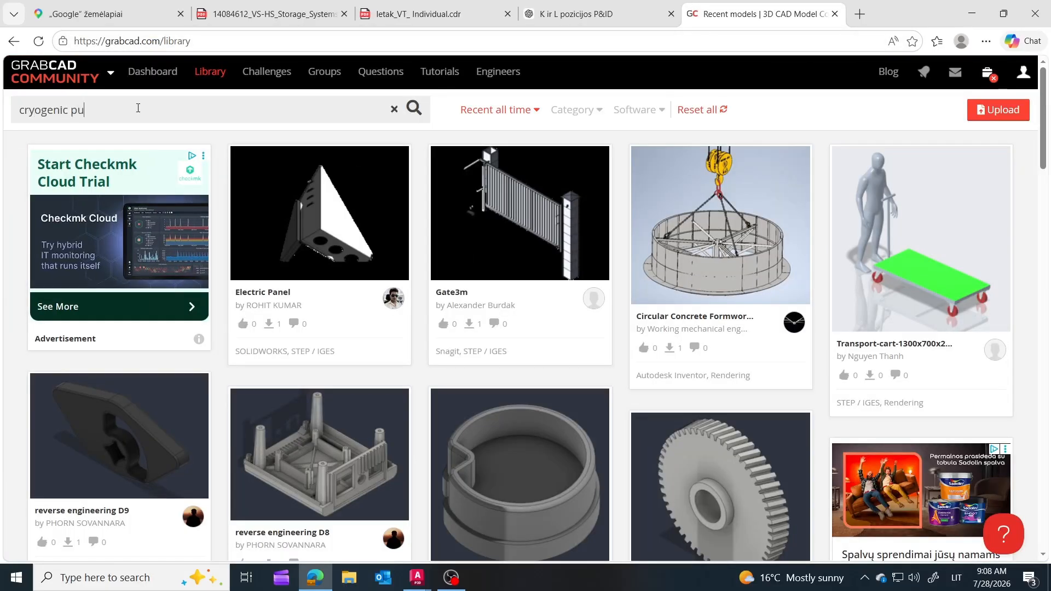
type("mp")
key("Return")
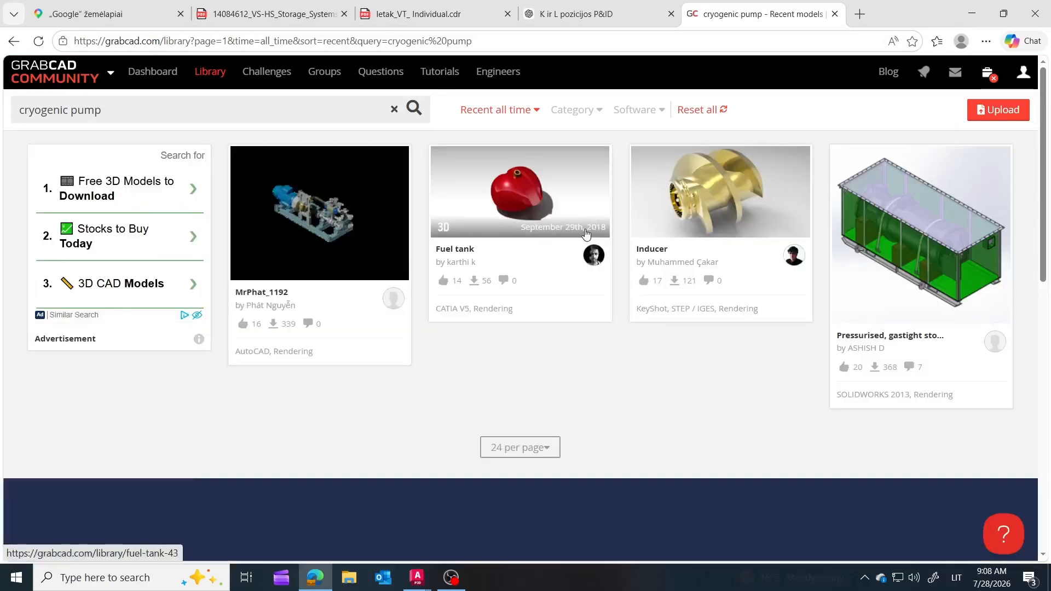
Step: Open the Cryogenic Centrifugal pump model from the results, look through its preview images and download its files
left_click(301, 210)
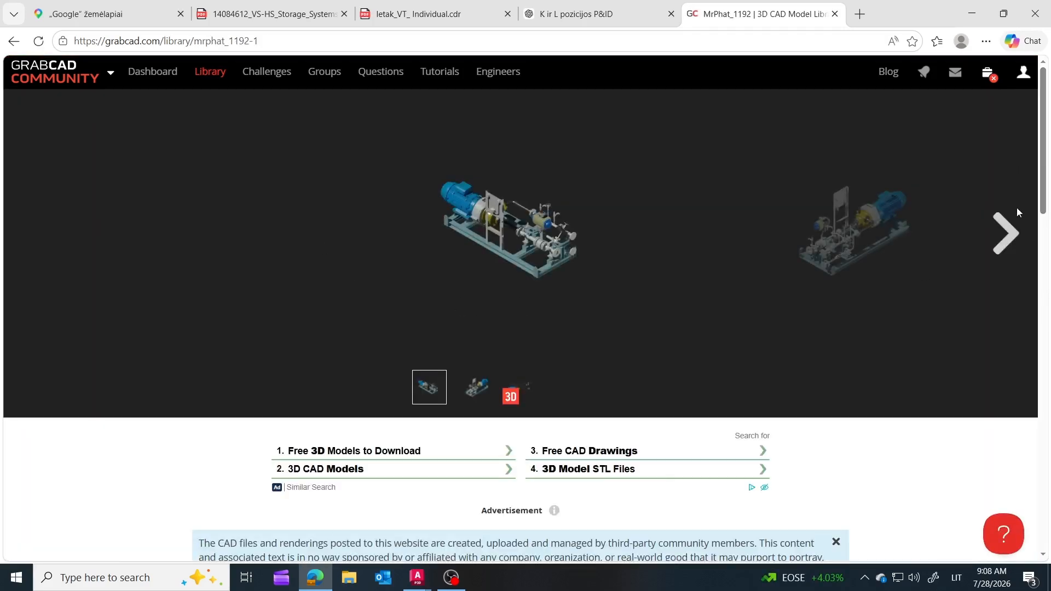
left_click(1007, 239)
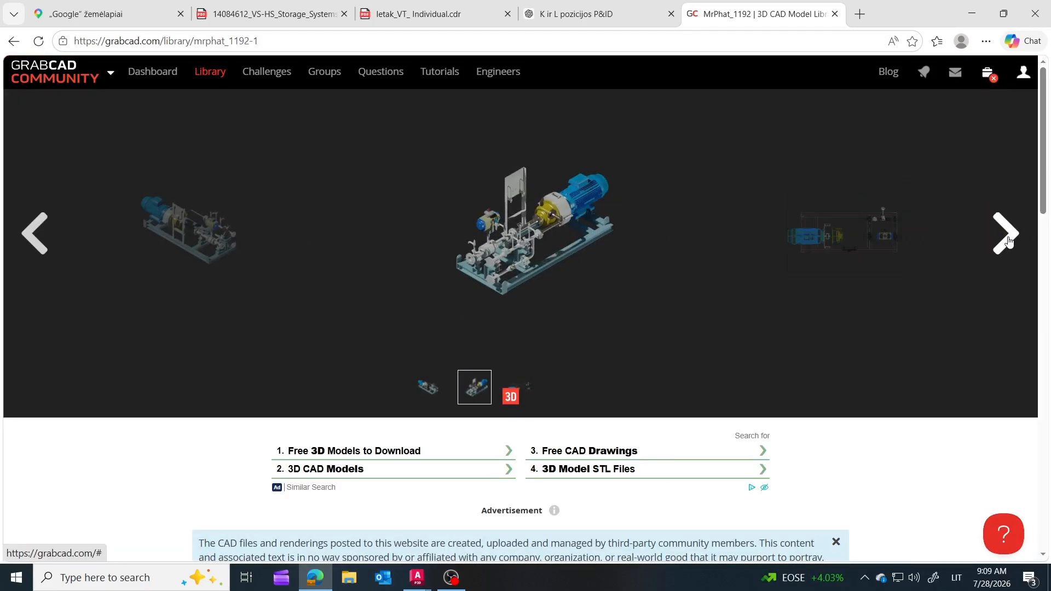
left_click(1008, 238)
scroll(723, 373, "down", 5)
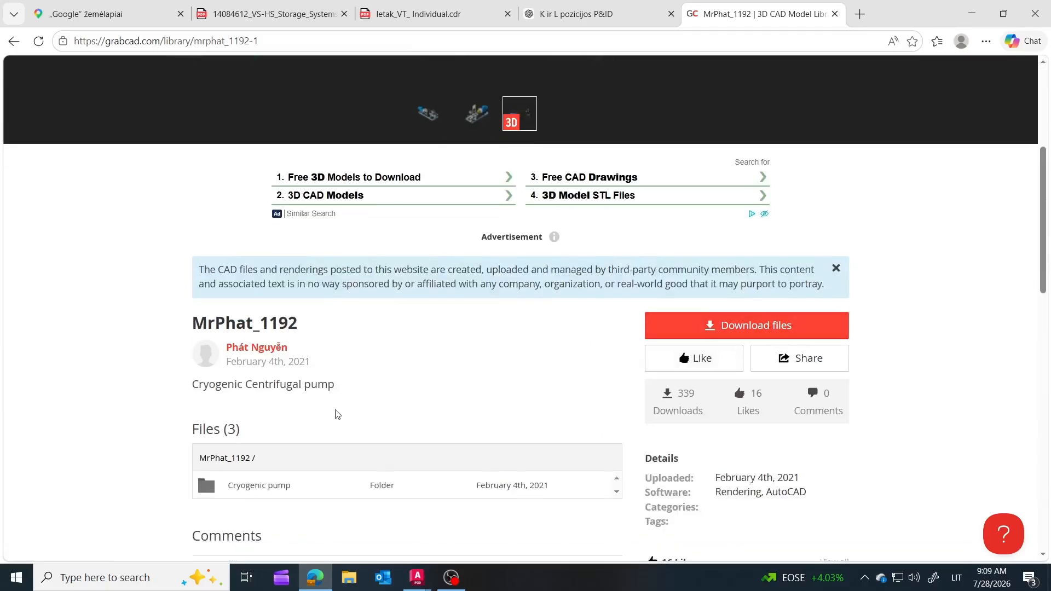
scroll(410, 405, "down", 4)
scroll(673, 159, "up", 6)
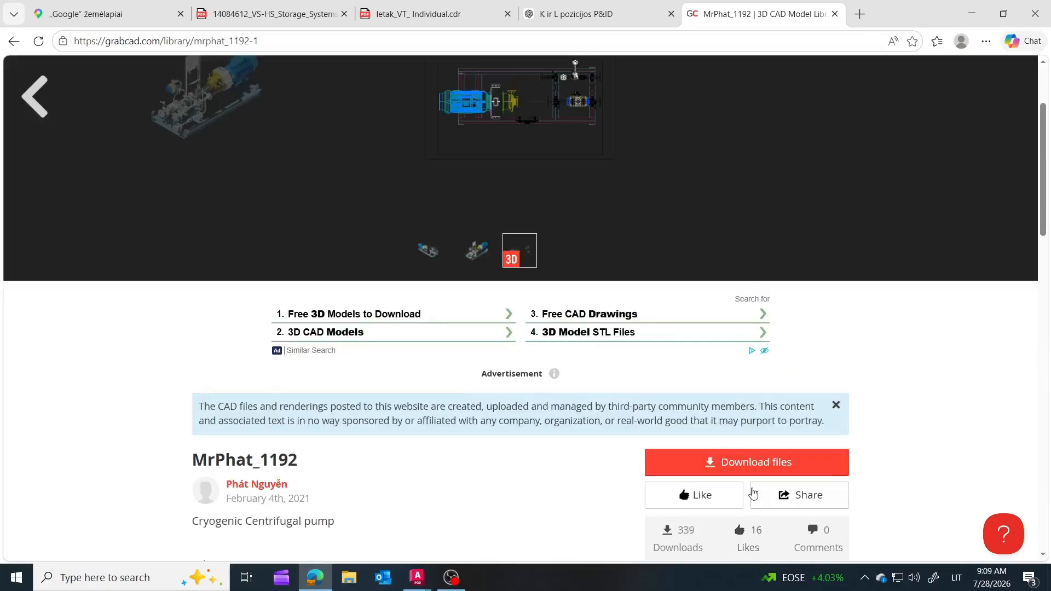
left_click(754, 464)
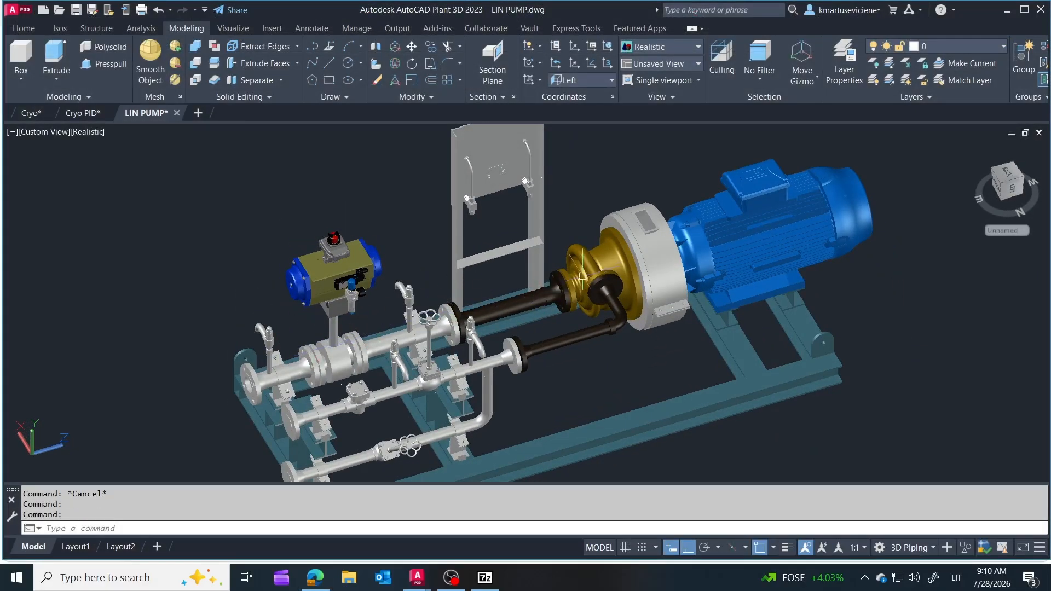
Step: Inspect the piping, valves, pump and motor in LIN PUMP.dwg from several sides and select the whole assembly
middle_click_drag(327, 421, 229, 435, "shift")
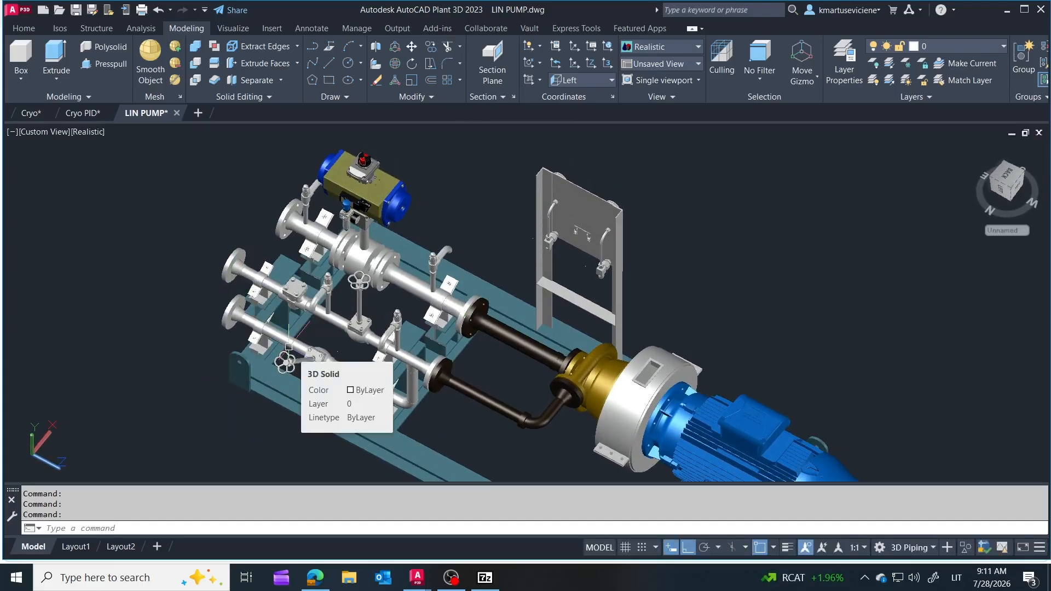
middle_click_drag(365, 364, 566, 416, "shift")
scroll(406, 327, "up", 4)
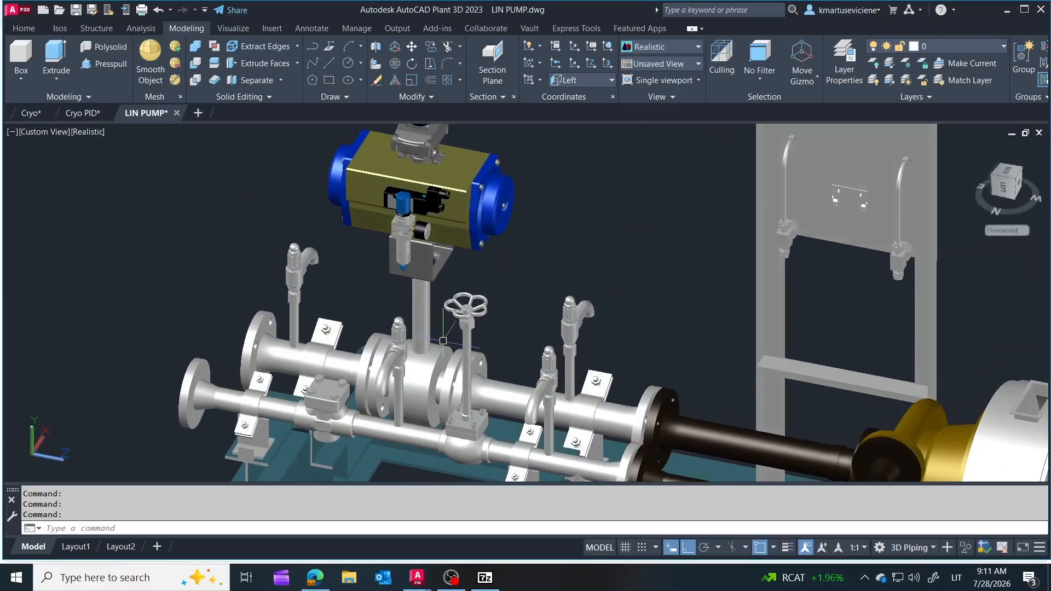
scroll(566, 416, "down", 2)
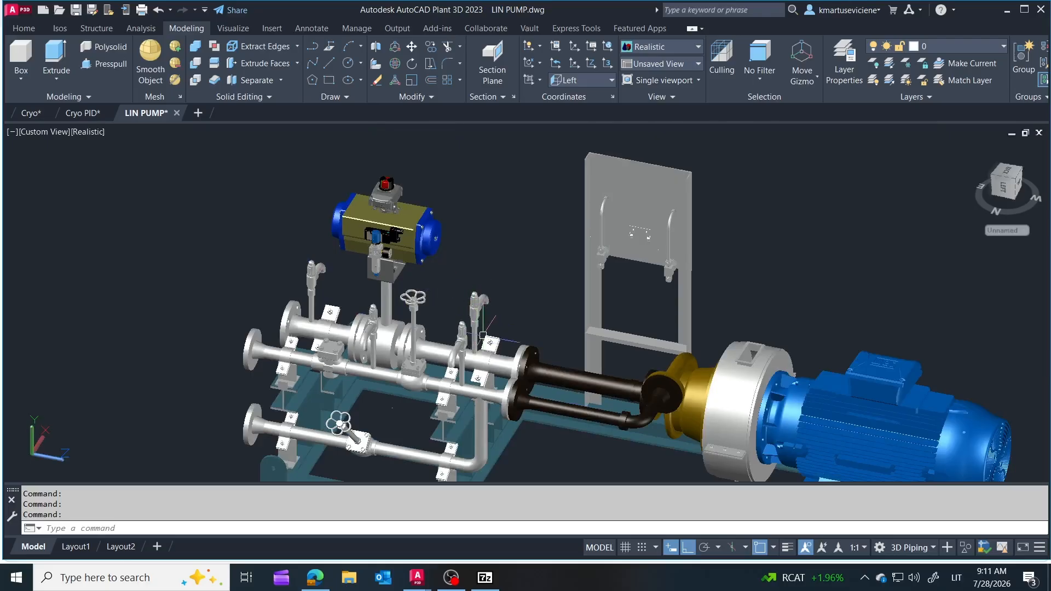
middle_click_drag(483, 335, 574, 469, "shift")
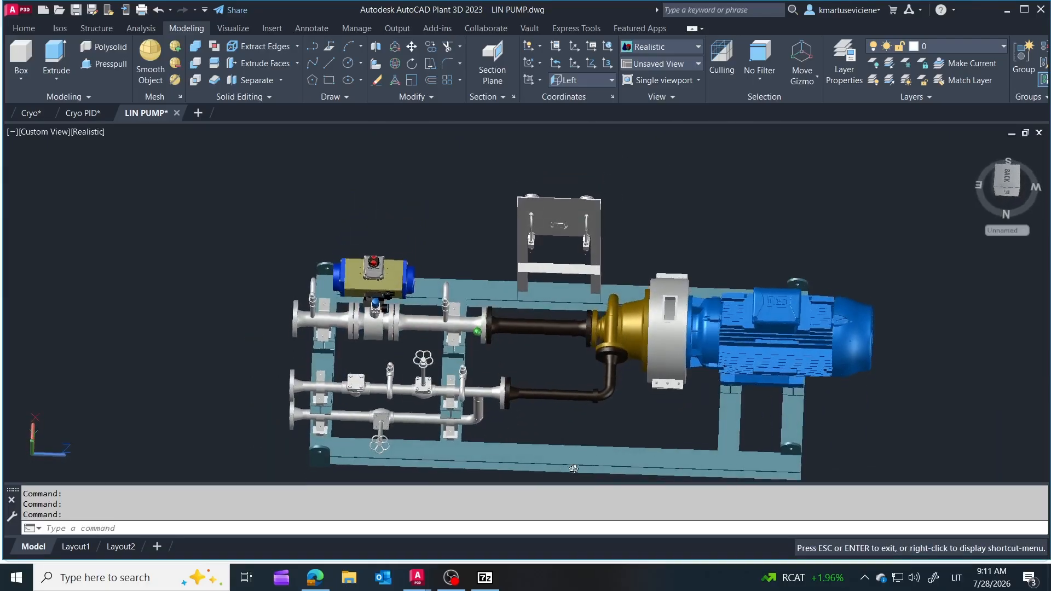
scroll(464, 131, "down", 1)
left_click(843, 420)
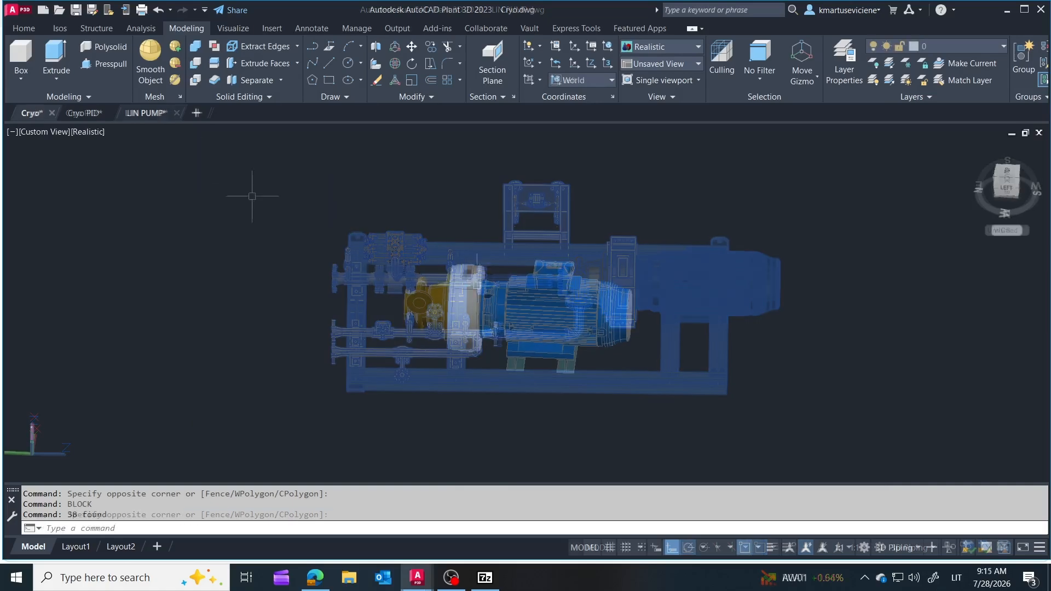
Step: In the Cryo drawing, move the pump by its foot onto the top of the foundation block between the tank slabs
left_click(411, 44)
scroll(570, 394, "up", 6)
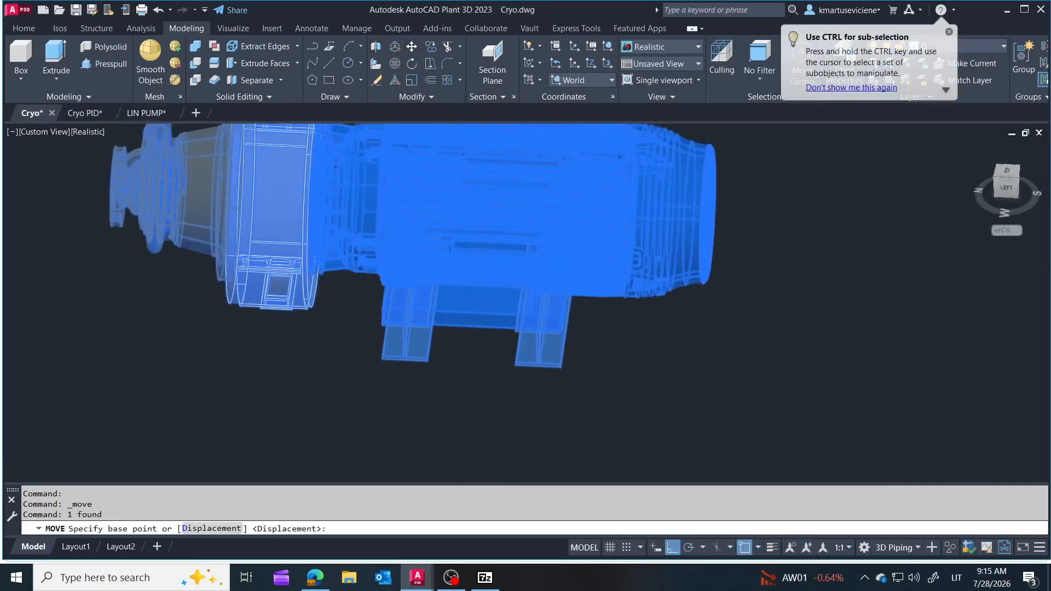
left_click(551, 364)
scroll(652, 298, "down", 6)
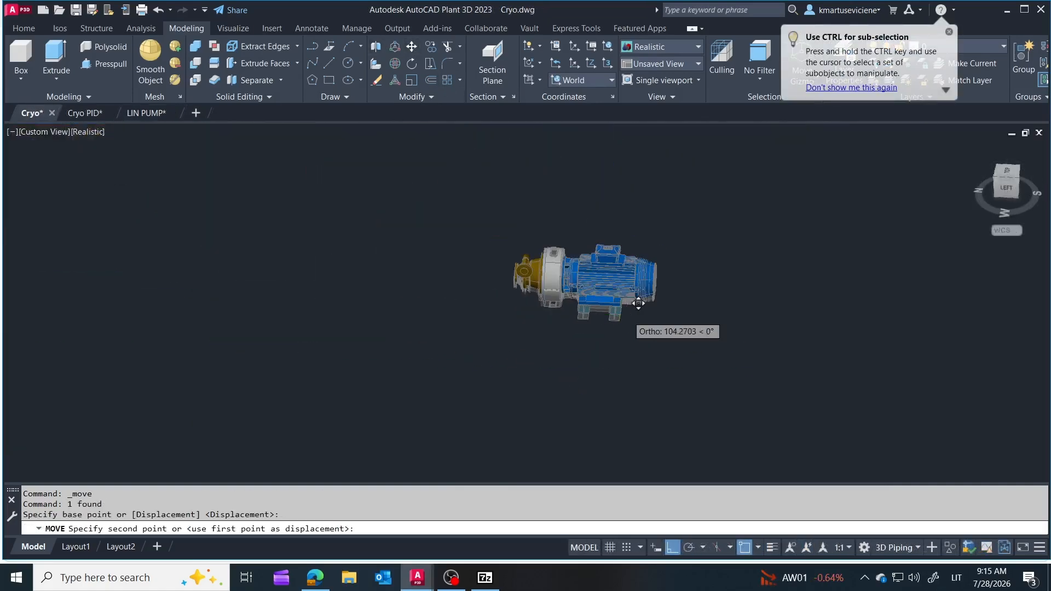
scroll(581, 208, "up", 8)
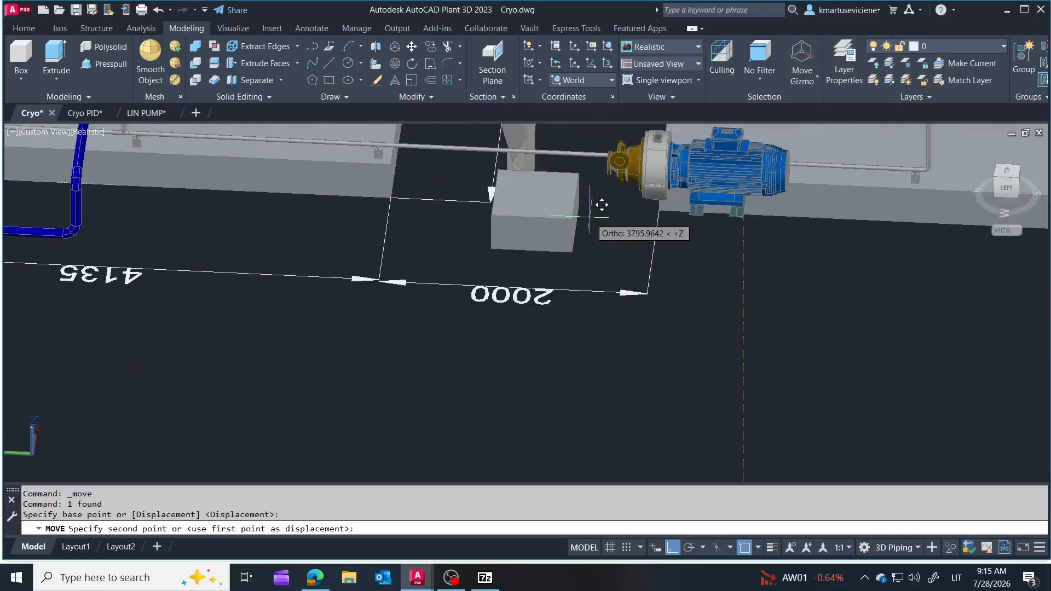
left_click(562, 217)
Step: Move the pump and its foundation block together 300 mm away from the grey pipe, towards the 2000 dimension
scroll(562, 217, "down", 5)
middle_click_drag(562, 218, 599, 295, "shift")
scroll(599, 294, "up", 5)
left_click(414, 49)
scroll(328, 263, "down", 4)
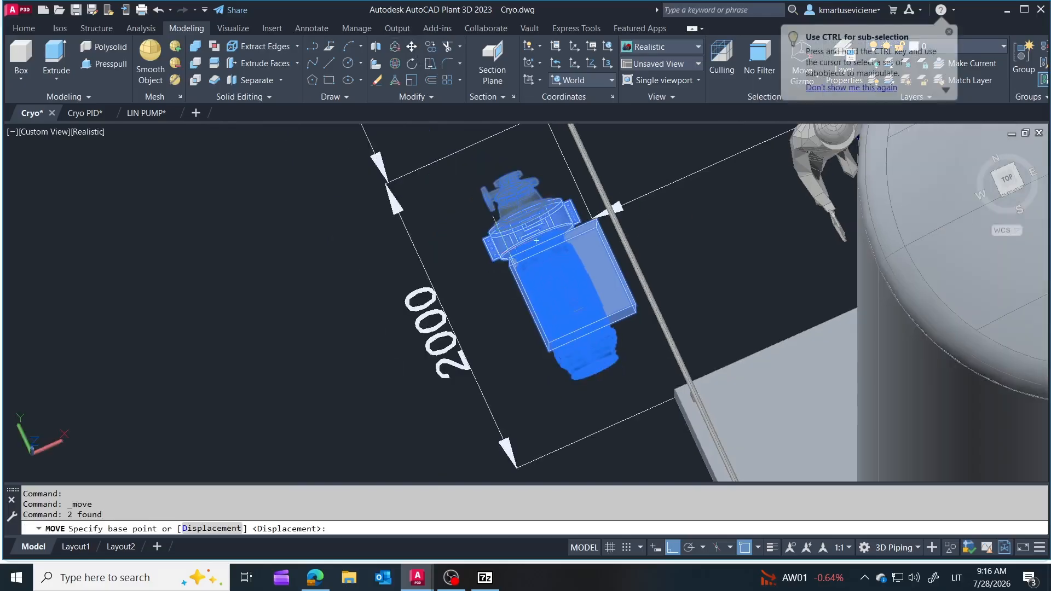
left_click(337, 257)
type("300")
key("Return")
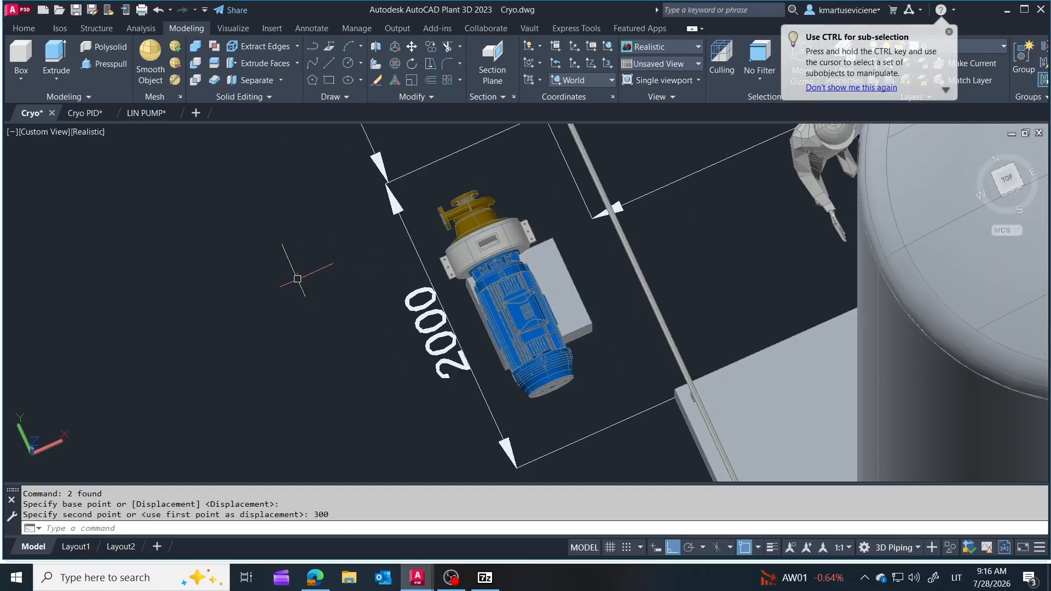
Step: Move the pump alone 100 mm along its axis towards its suction end so its feet sit centrally on the block
scroll(553, 316, "up", 3)
middle_click_drag(552, 317, 523, 279, "shift")
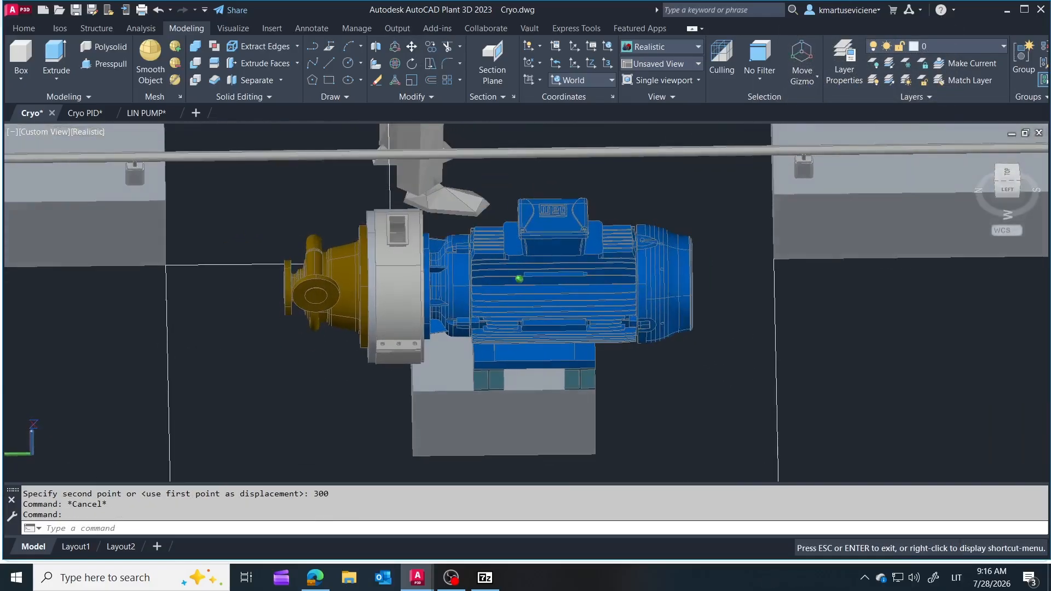
scroll(580, 256, "up", 4)
left_click(413, 49)
left_click(829, 425)
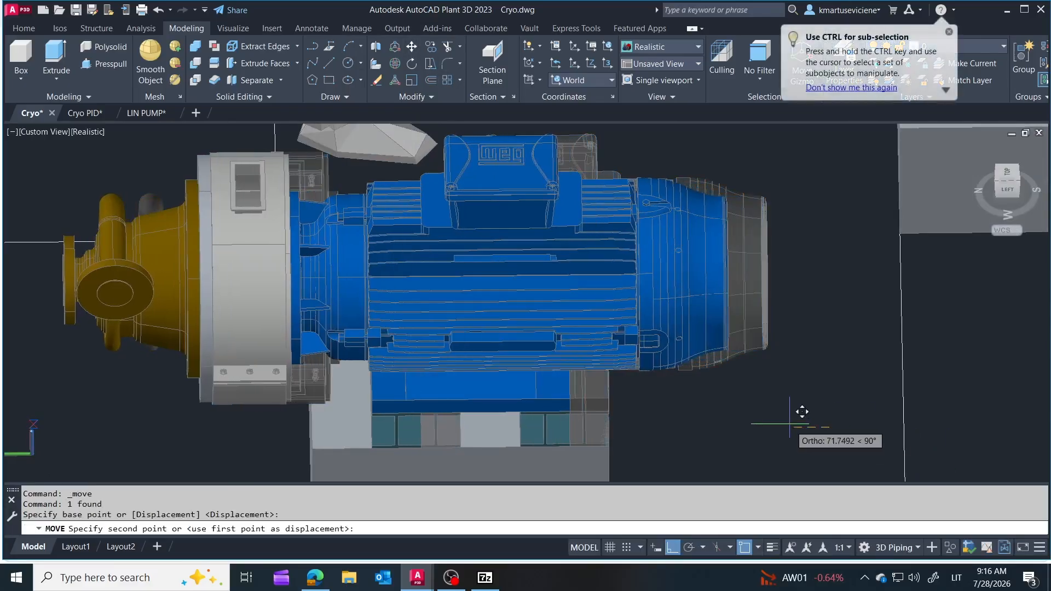
type("100")
key("Return")
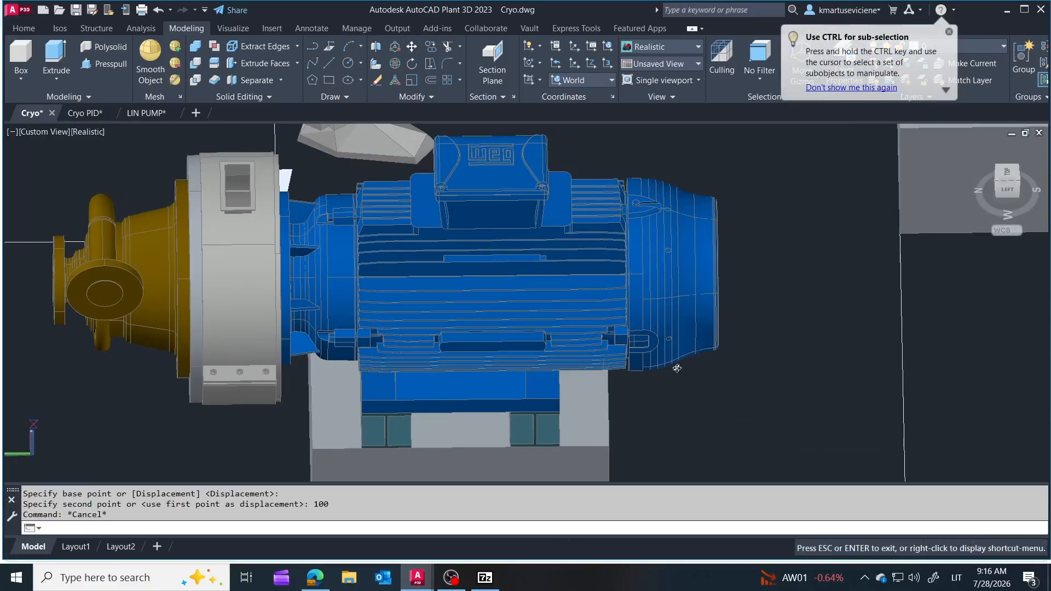
Step: Shift the pump 25 mm sideways to centre its feet across the width of the foundation block
scroll(369, 263, "down", 3)
middle_click_drag(369, 263, 530, 323, "shift")
scroll(307, 298, "up", 5)
key("Return")
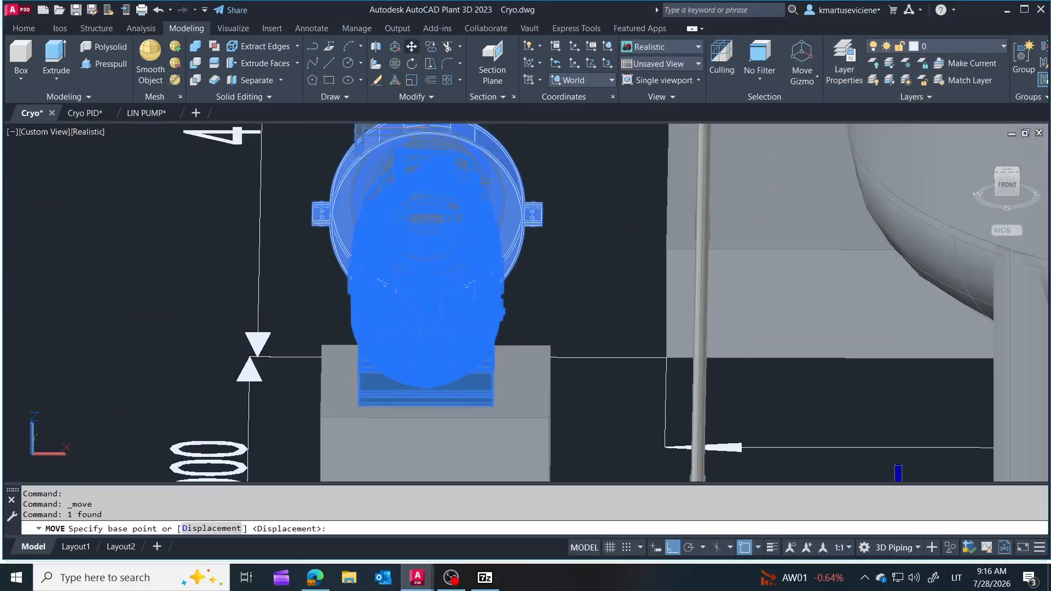
left_click(67, 293)
type("25")
key("Return")
key("Escape")
middle_click_drag(466, 268, 588, 470, "shift")
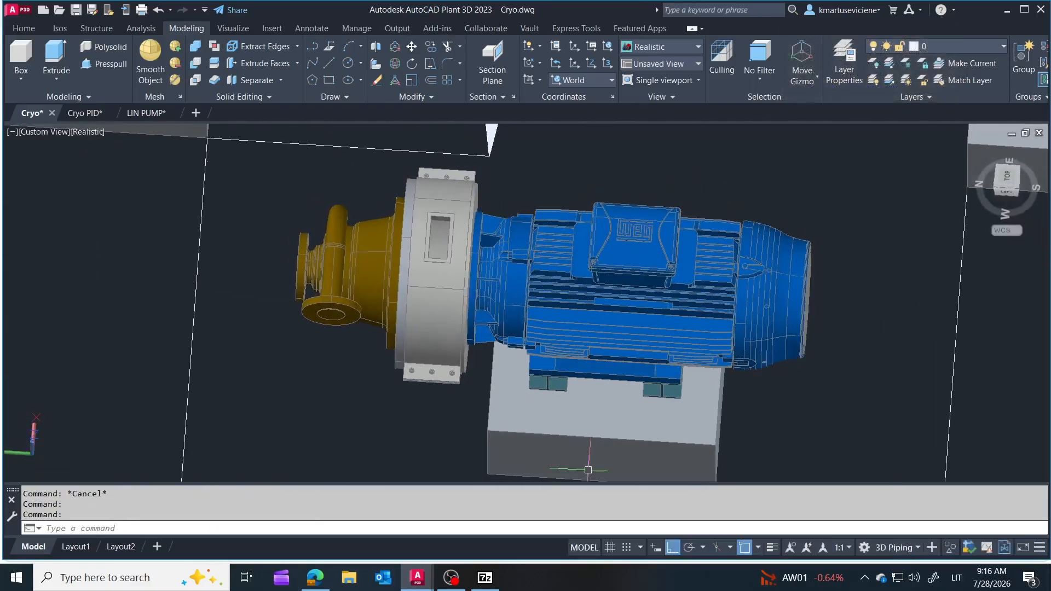
Step: Convert the pump assembly to Plant 3D equipment of type Pump and specify its insertion base point
scroll(615, 467, "down", 3)
scroll(495, 439, "up", 5)
mouse_move(493, 376)
middle_mouse_down("shift")
mouse_move(544, 309)
mouse_move(622, 272)
mouse_move(493, 384)
middle_mouse_up("shift")
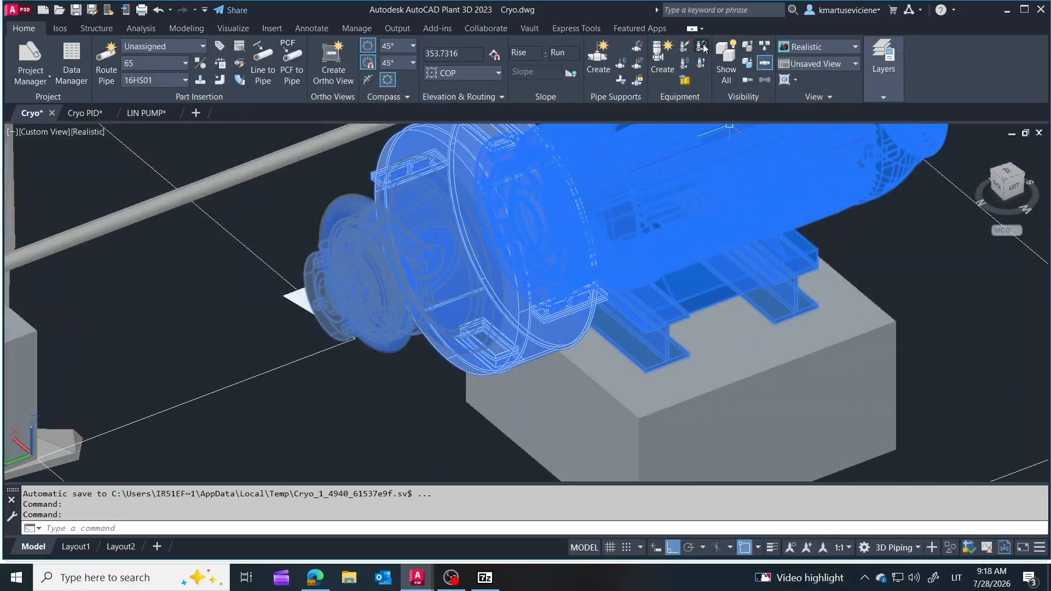
left_click(701, 47)
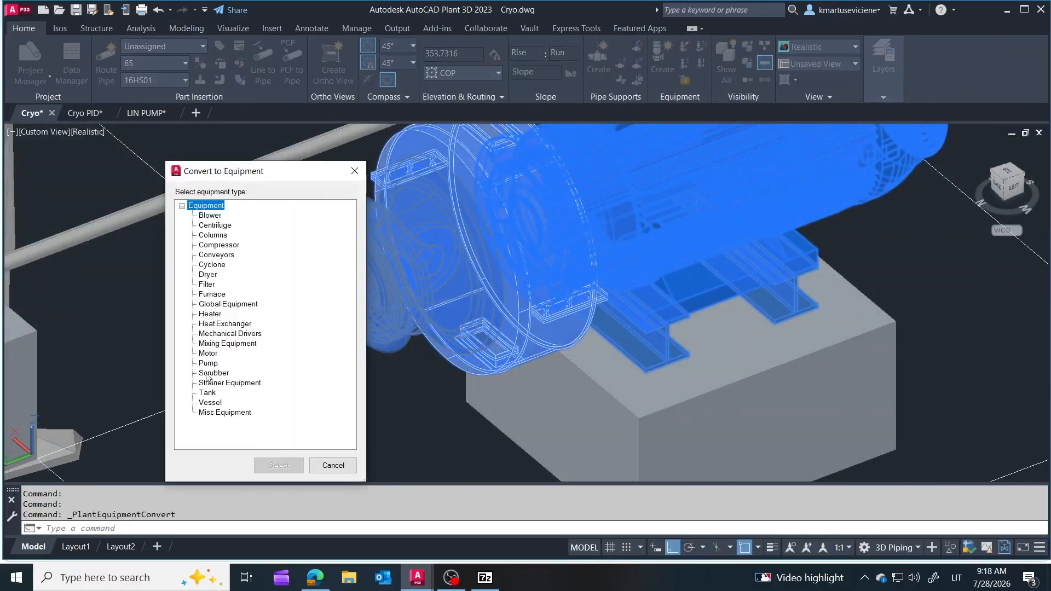
left_click(270, 464)
scroll(531, 303, "down", 4)
left_click(509, 311)
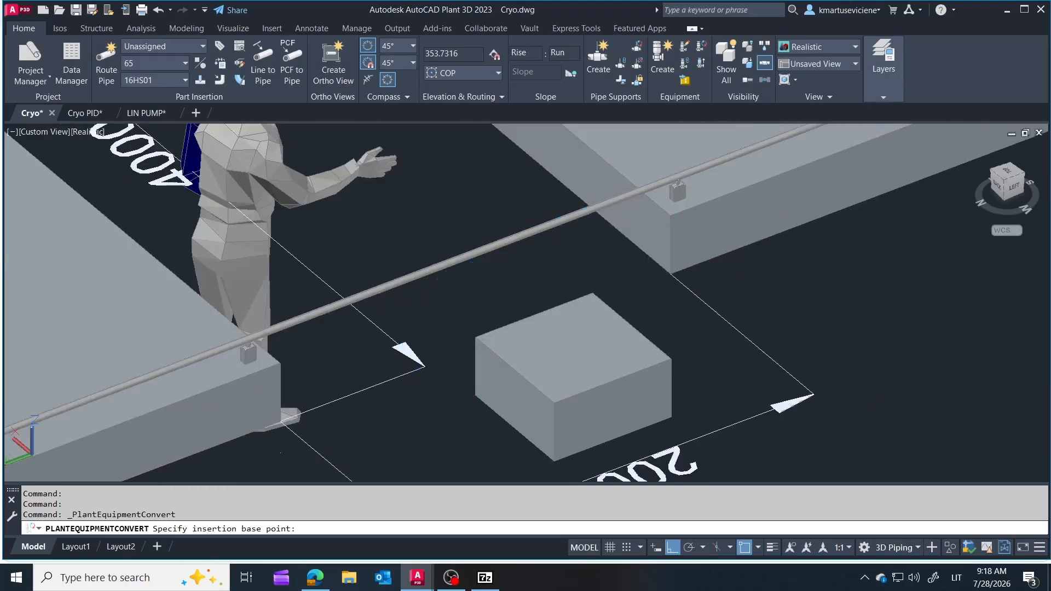
left_click(352, 436)
Step: Place a nozzle at the centre of the pump's axial suction flange, pointing outward along the pump axis
middle_click_drag(330, 298, 346, 195, "shift")
scroll(406, 329, "up", 2)
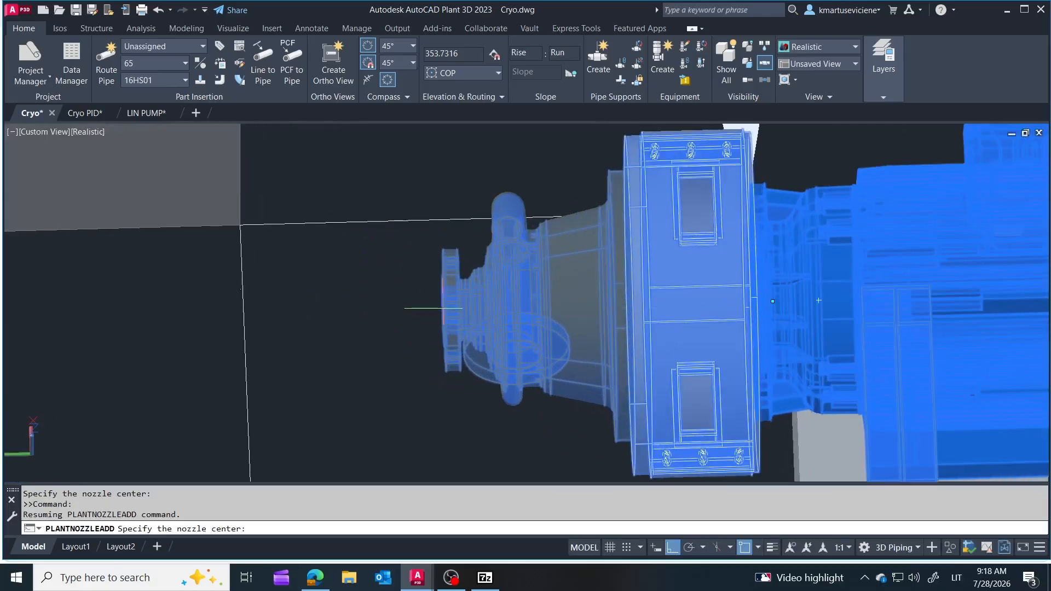
scroll(415, 280, "up", 3)
left_click(437, 311)
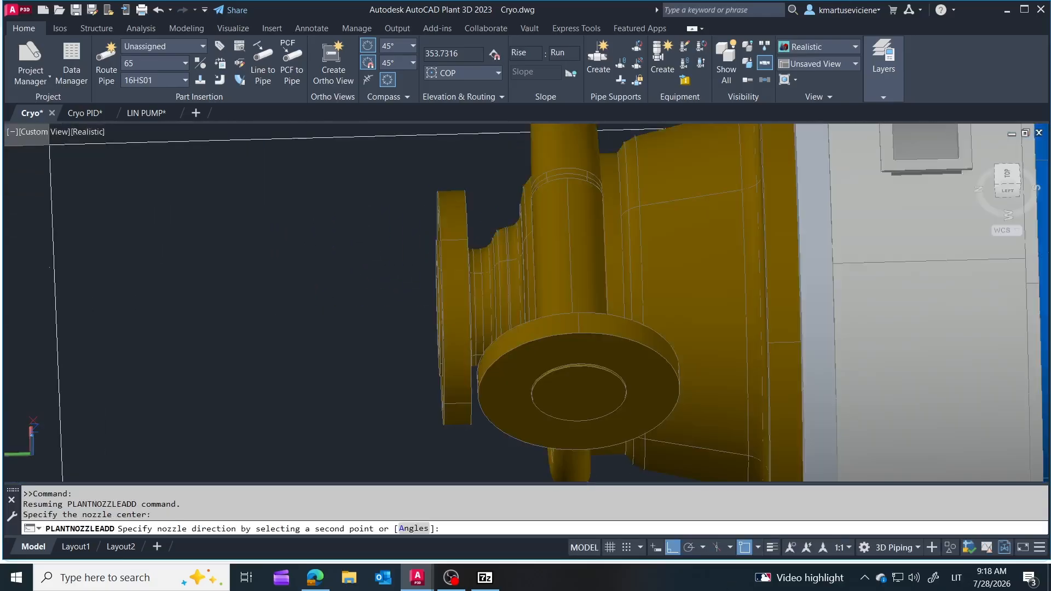
key("Return")
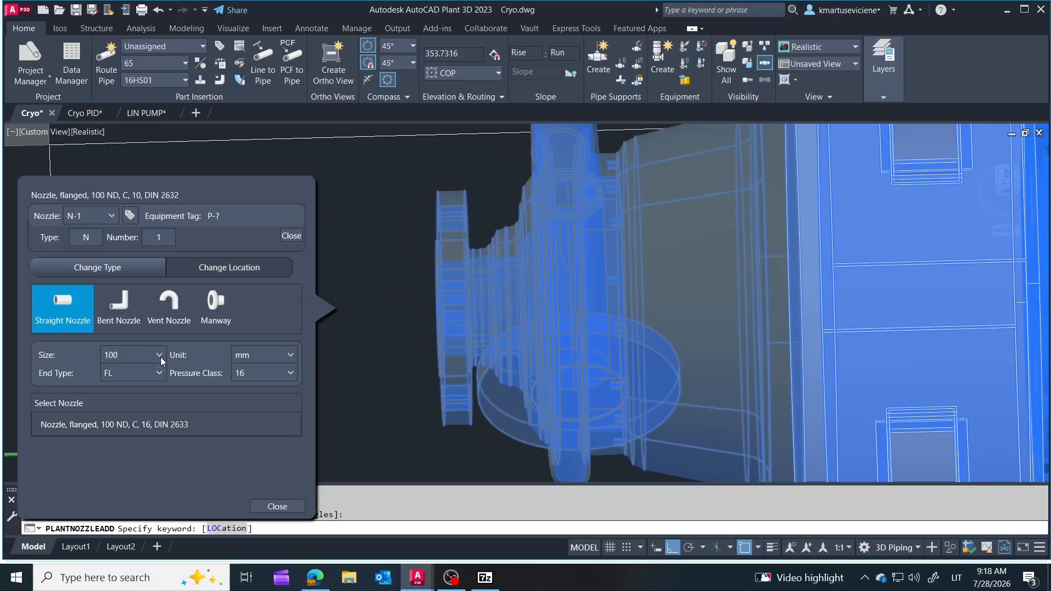
Step: Set the suction nozzle's size to 50 mm, choose its pressure class and pick the matching flanged nozzle
left_click(159, 356)
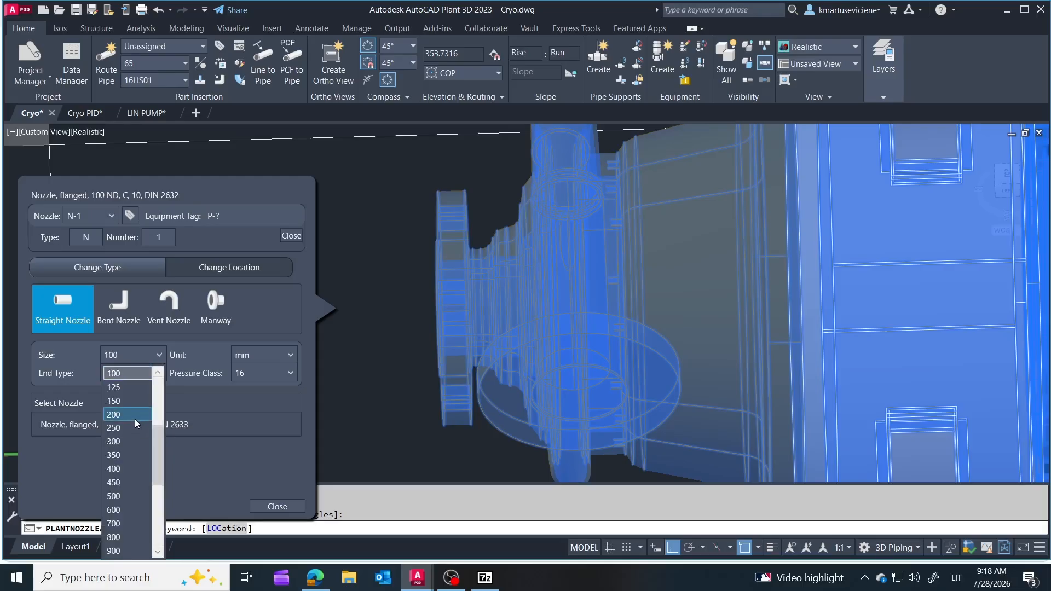
scroll(135, 419, "up", 4)
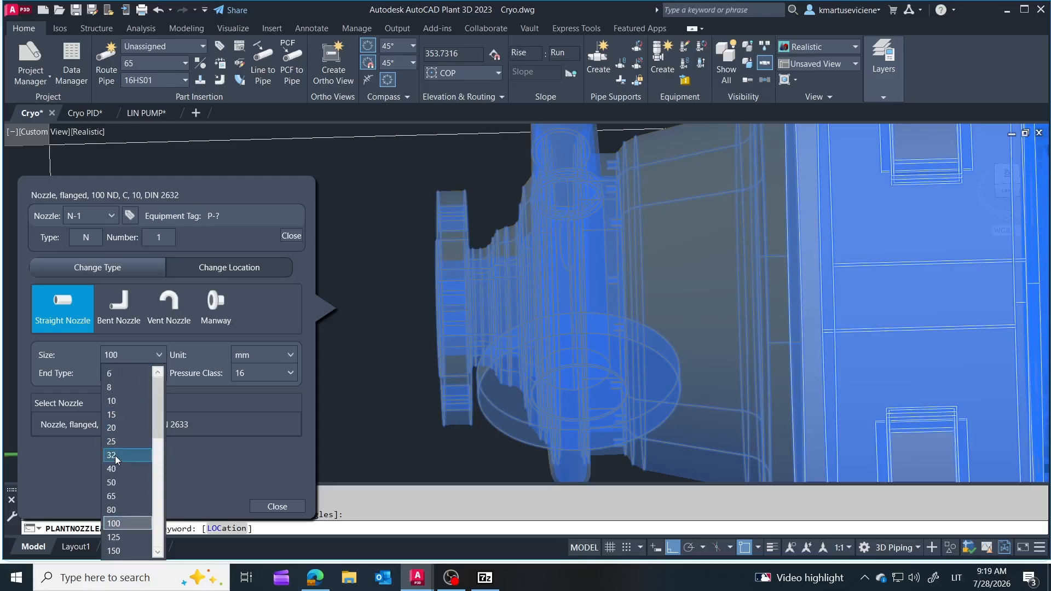
left_click(115, 482)
left_click(257, 373)
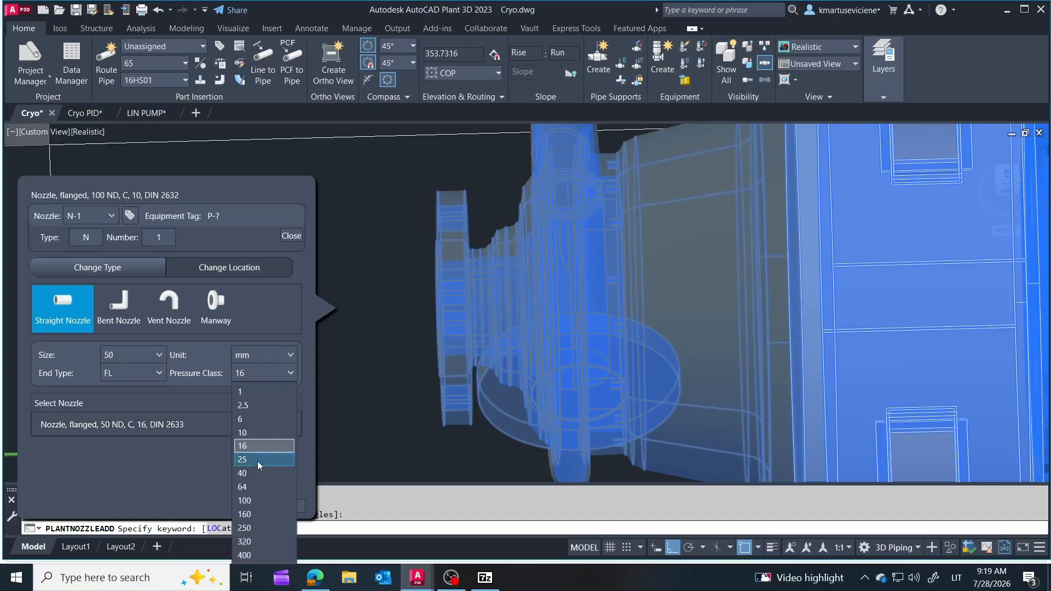
left_click(159, 424)
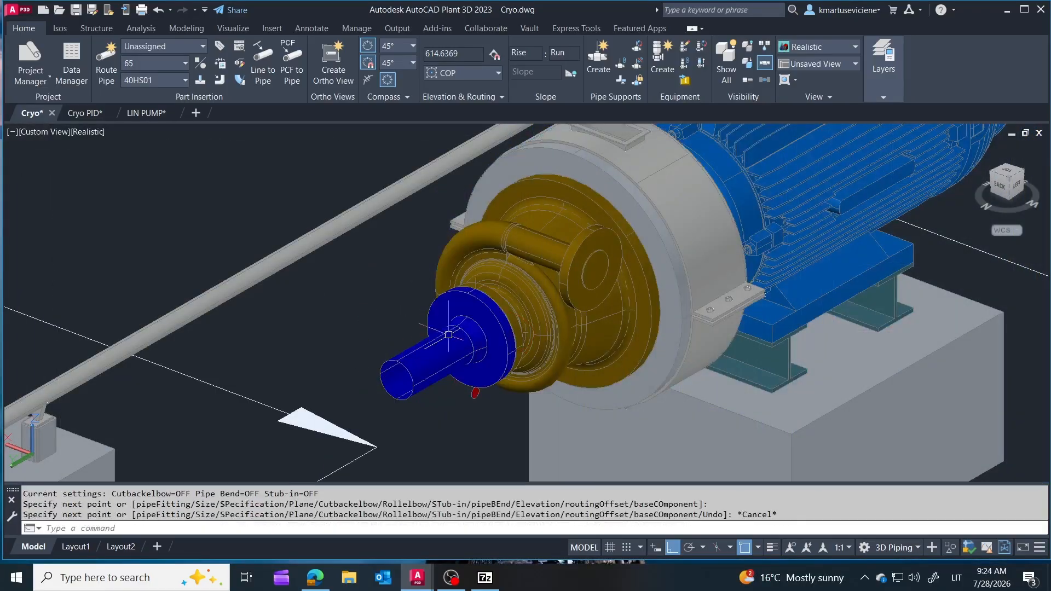
Step: Add a second nozzle to the pump at the centre of its side discharge flange, pointing outward
scroll(471, 324, "up", 4)
middle_click_drag(547, 326, 542, 349, "shift")
scroll(519, 292, "down", 5)
scroll(562, 207, "down", 5)
scroll(564, 227, "up", 6)
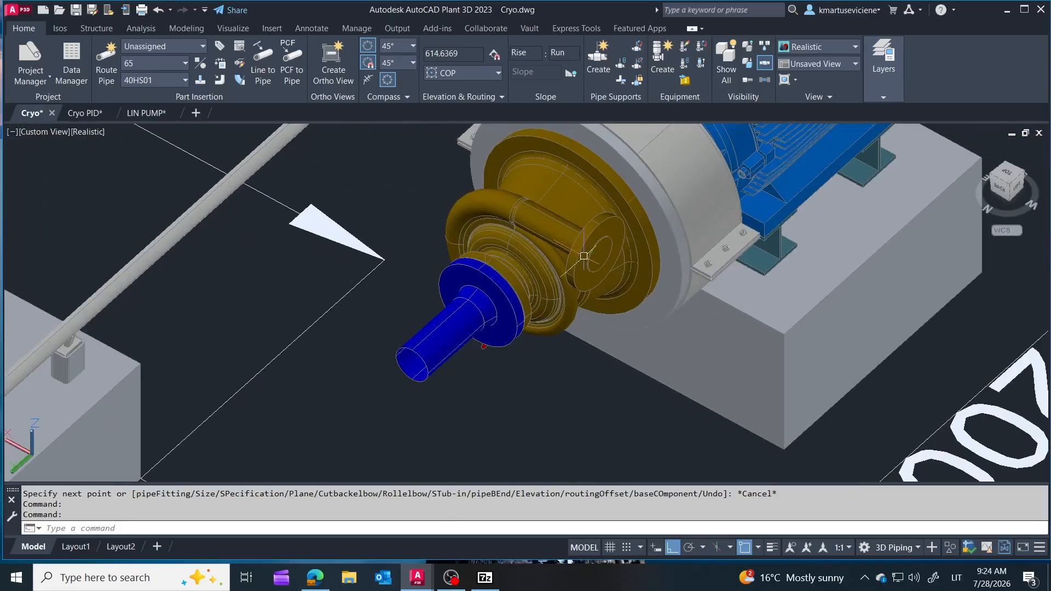
left_click(582, 242)
middle_click_drag(634, 241, 665, 307, "shift")
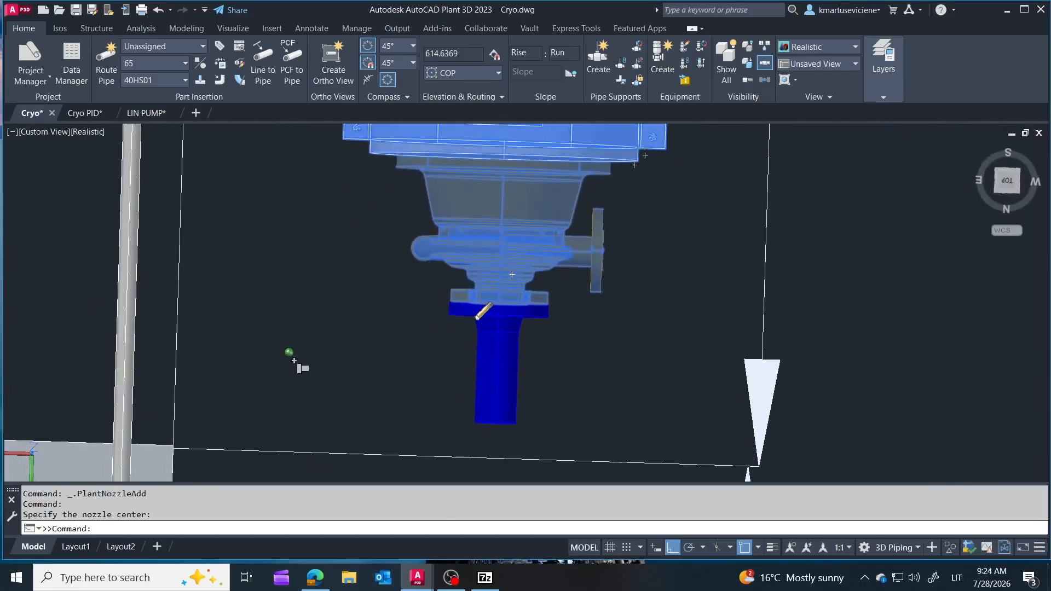
scroll(603, 232, "up", 5)
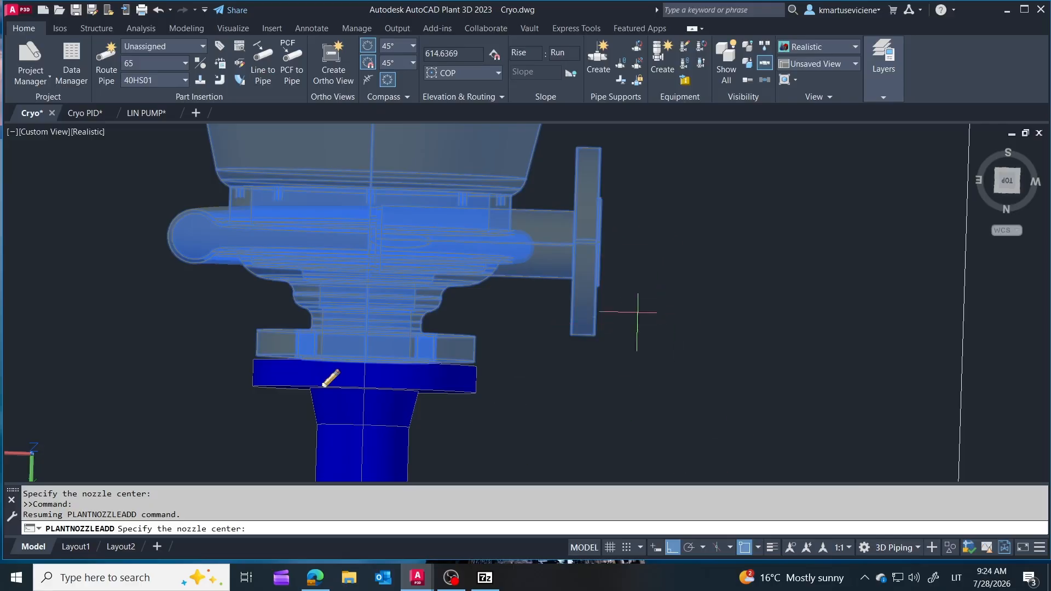
scroll(637, 312, "up", 2)
middle_click_drag(577, 252, 602, 300, "shift")
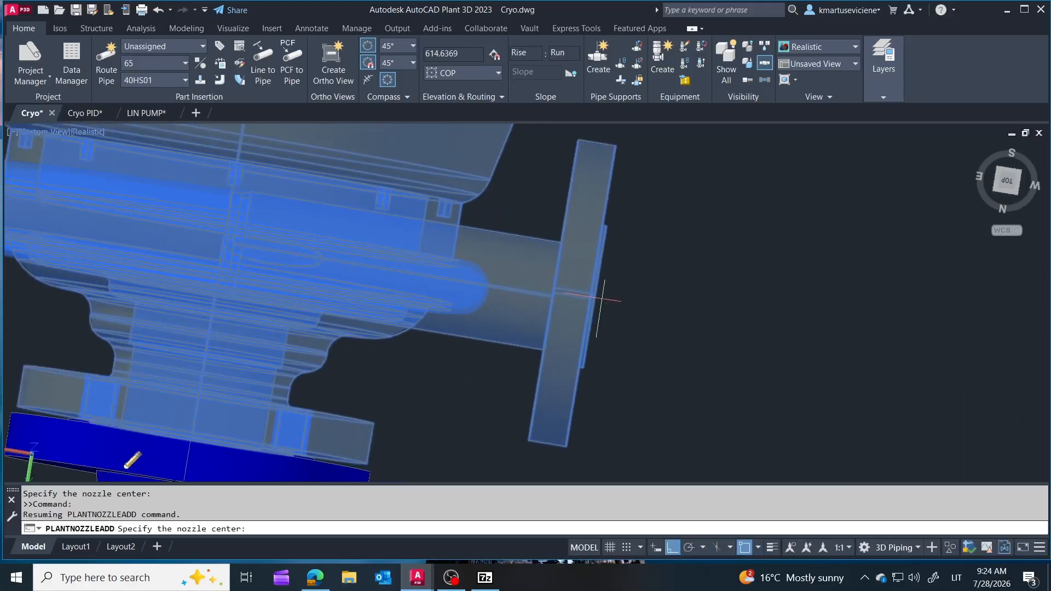
left_click(884, 346)
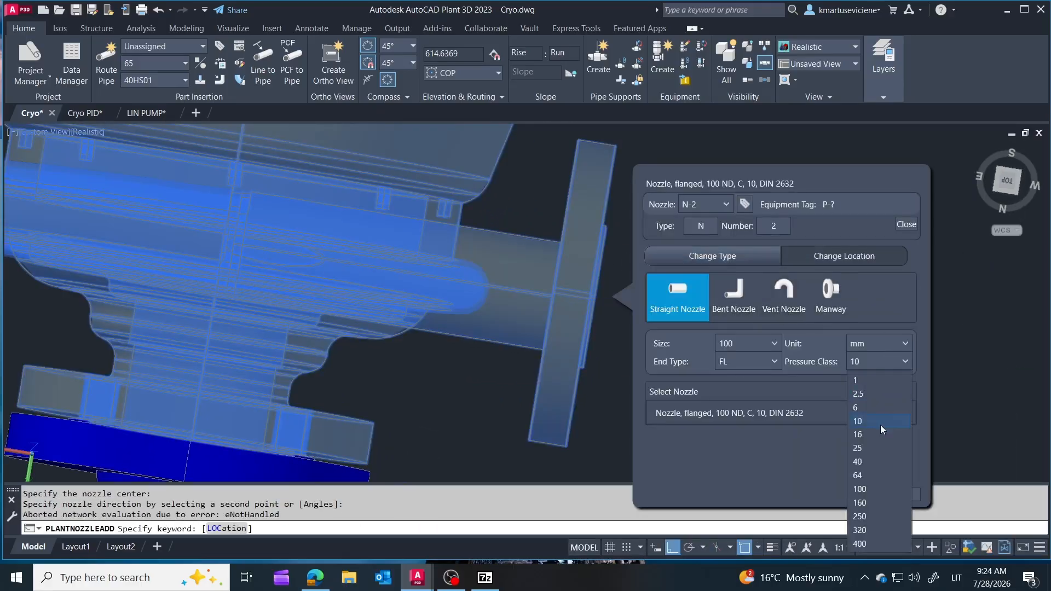
Step: Set the discharge nozzle's pressure class to 40 and choose its size in mm
left_click(858, 462)
left_click(751, 345)
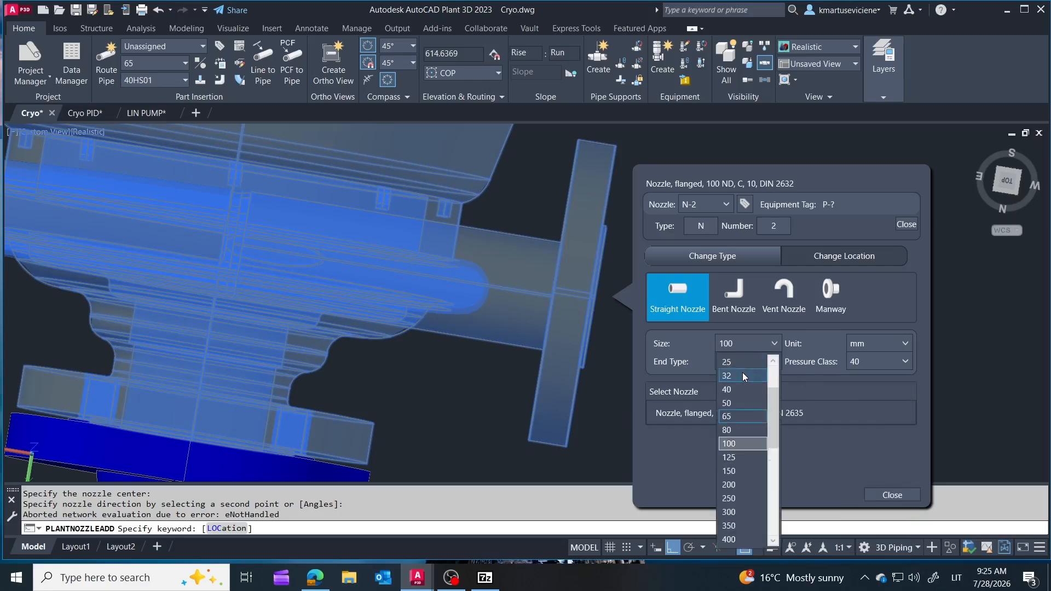
key("Escape")
Step: Route a short straight pipe of size 40 in spec 40HS01 outward from the pump's discharge nozzle
left_click(592, 300)
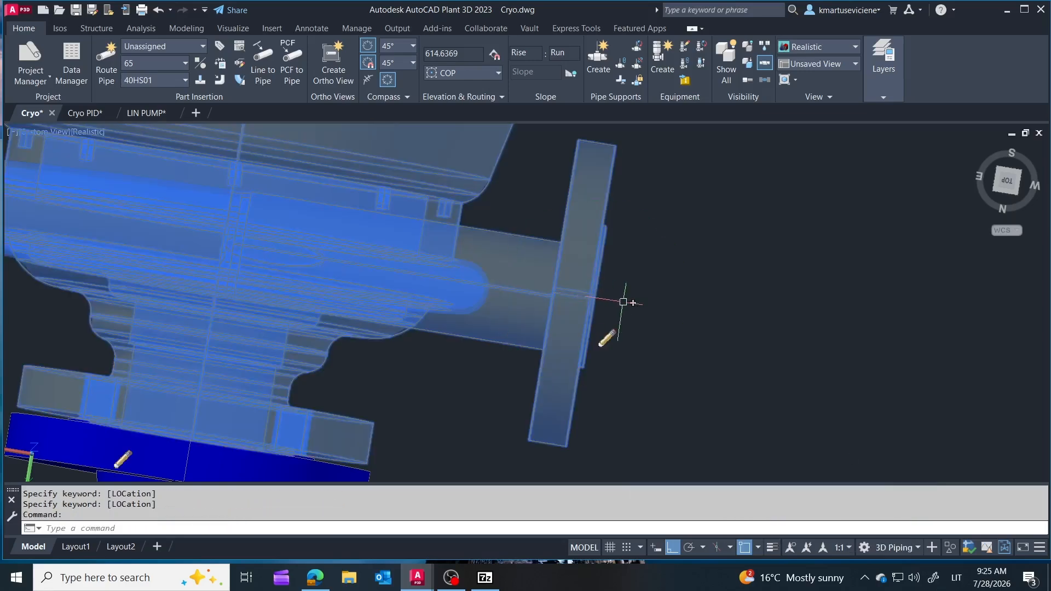
left_click(633, 303)
left_click(990, 357)
key("Escape")
type("`")
scroll(235, 176, "down", 3)
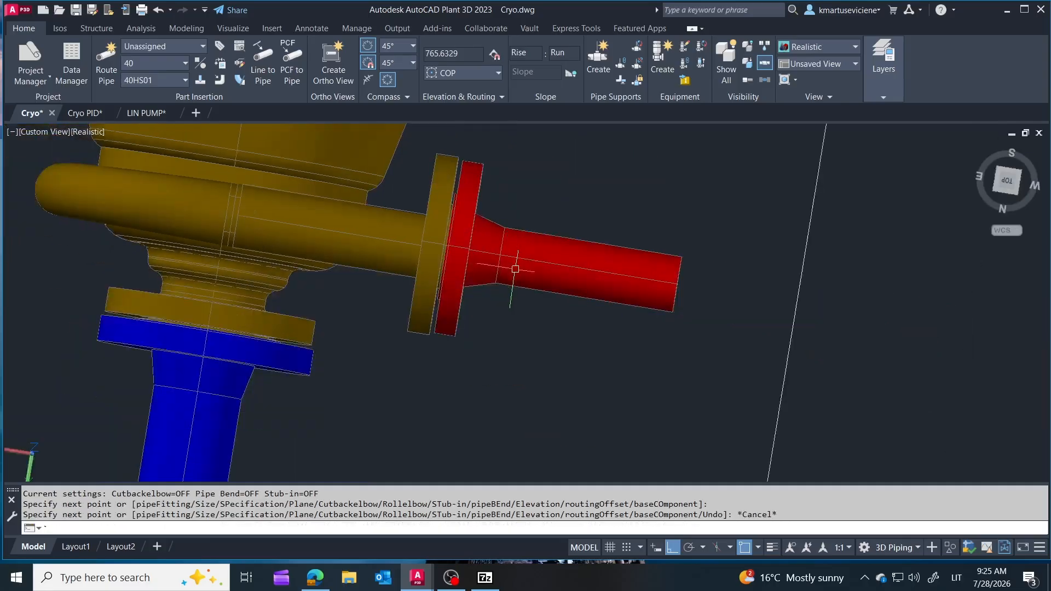
Step: Rotate the pump, its foundation block and all connected parts 90° horizontally about the block's corner
middle_click_drag(558, 280, 441, 203, "shift")
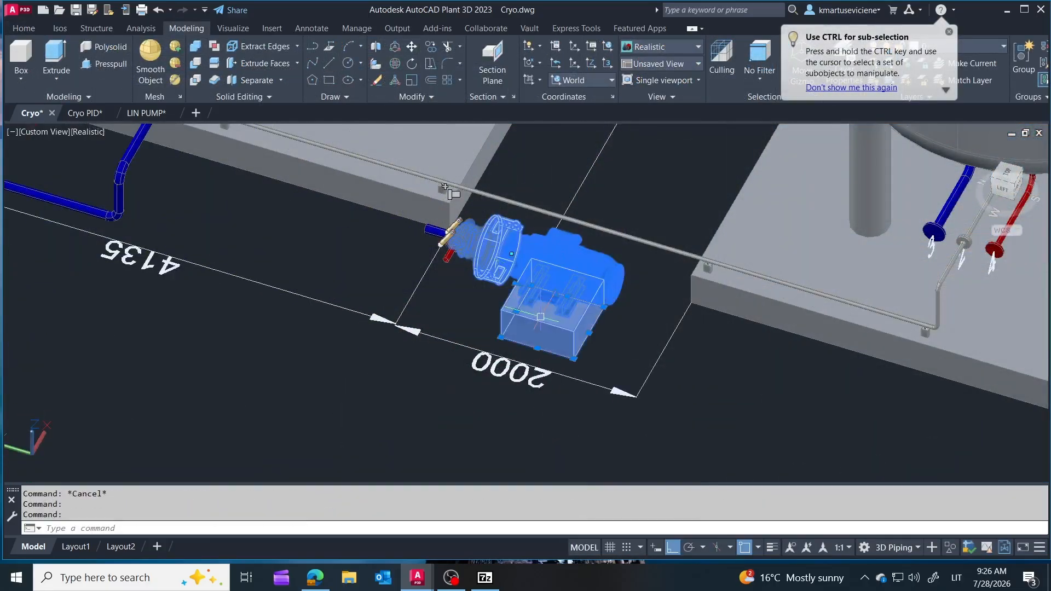
right_click(542, 223)
mouse_move(662, 262)
left_click(728, 261)
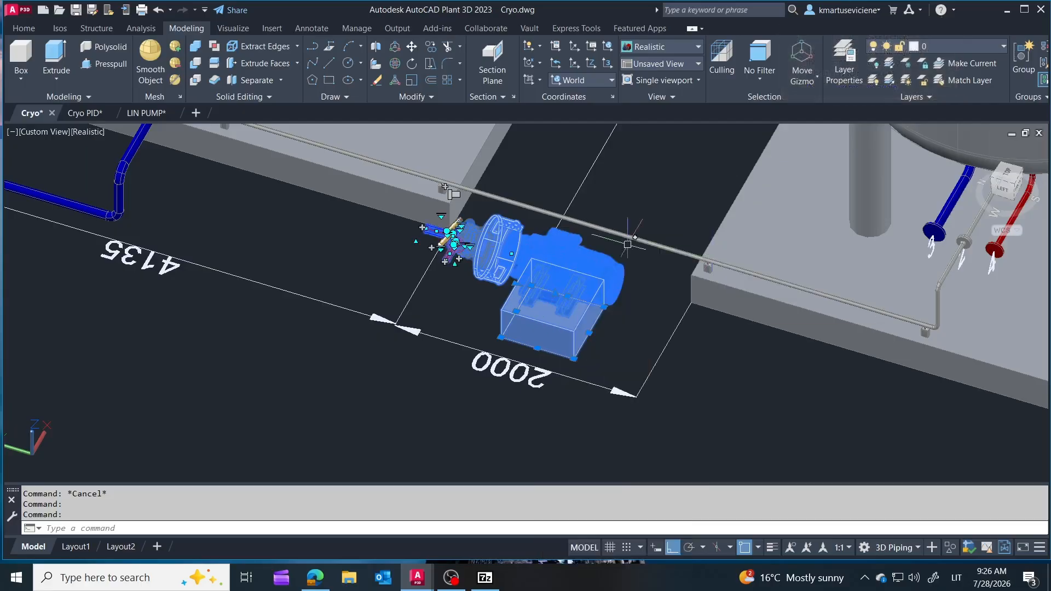
left_click(394, 65)
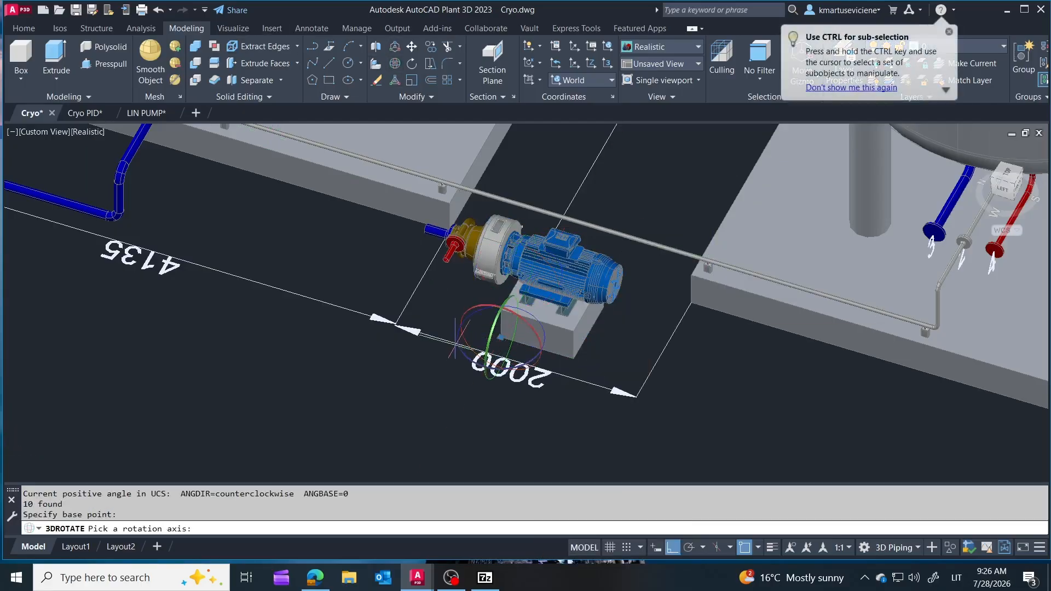
type("90")
key("Return")
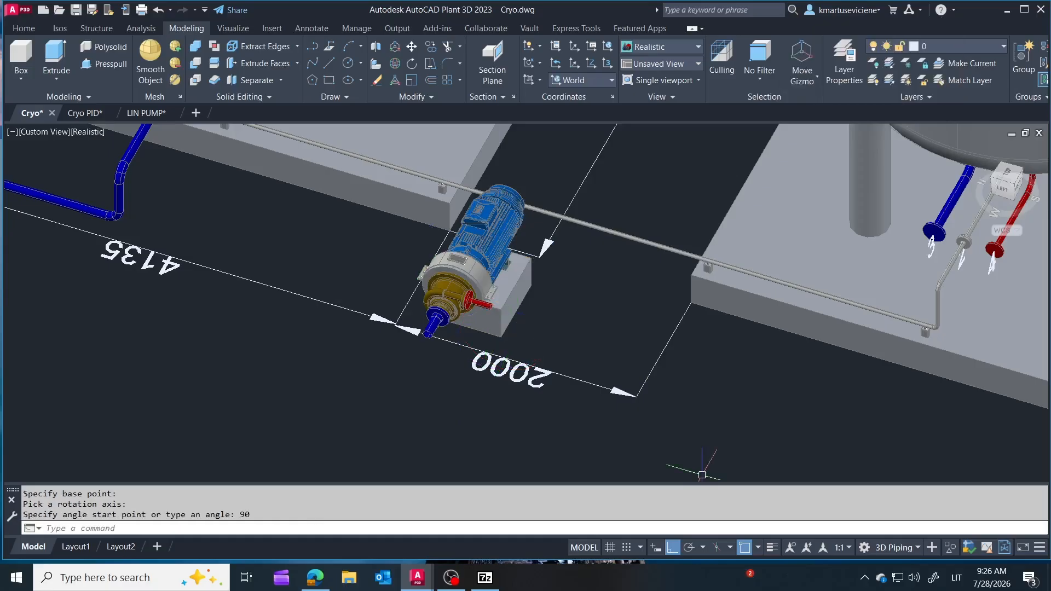
Step: Move the pump with its foundation block and all connected parts to the inner side of the grey pipe, between the tank slabs
left_click(504, 254)
right_click(508, 255)
mouse_move(564, 261)
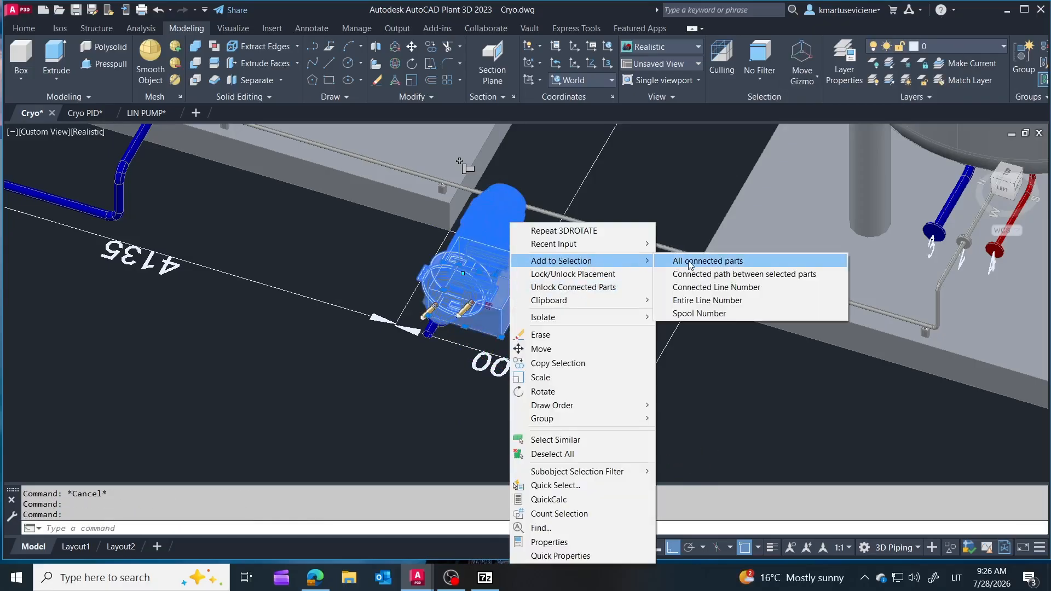
left_click(706, 260)
left_click(412, 54)
middle_click_drag(553, 252, 676, 260, "shift")
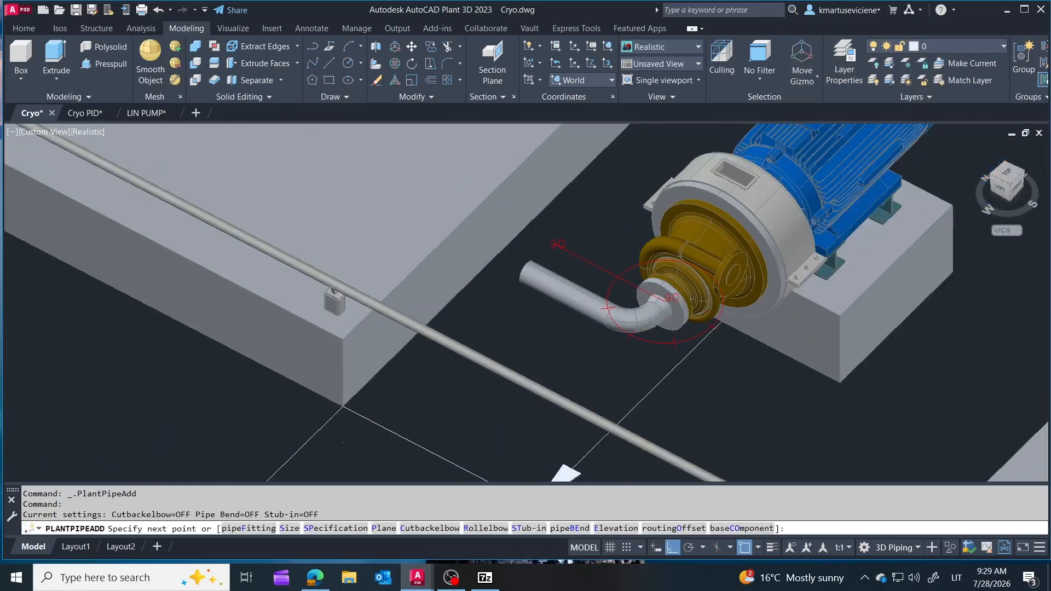
Step: Route a straight pipe from the pump's suction nozzle along the pump axis, out beyond the grey pipe
scroll(530, 249, "down", 2)
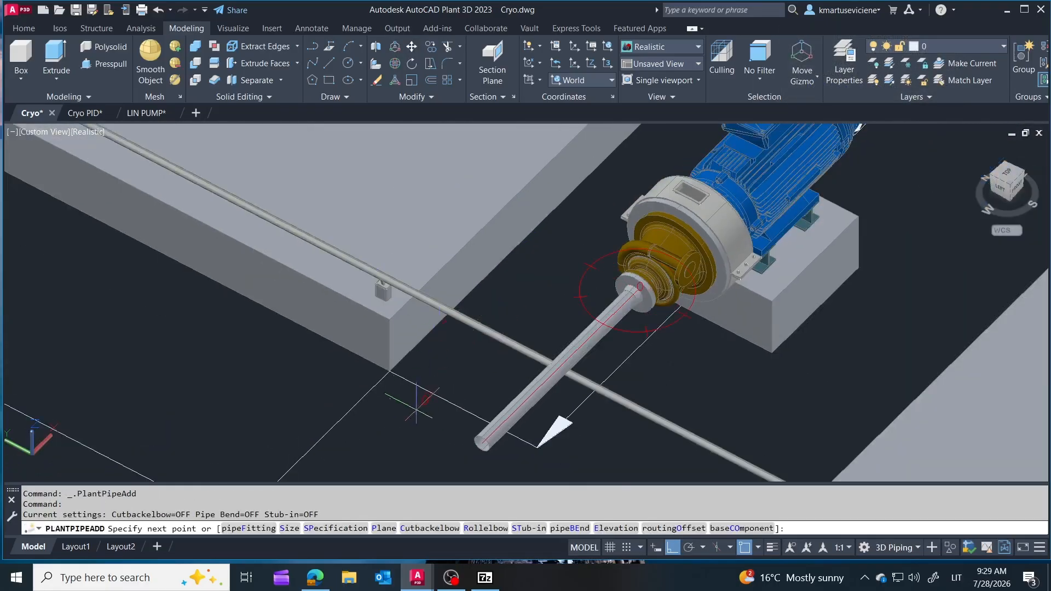
left_click(412, 408)
key("Escape")
middle_click_drag(639, 329, 722, 296, "shift")
scroll(721, 295, "down", 1)
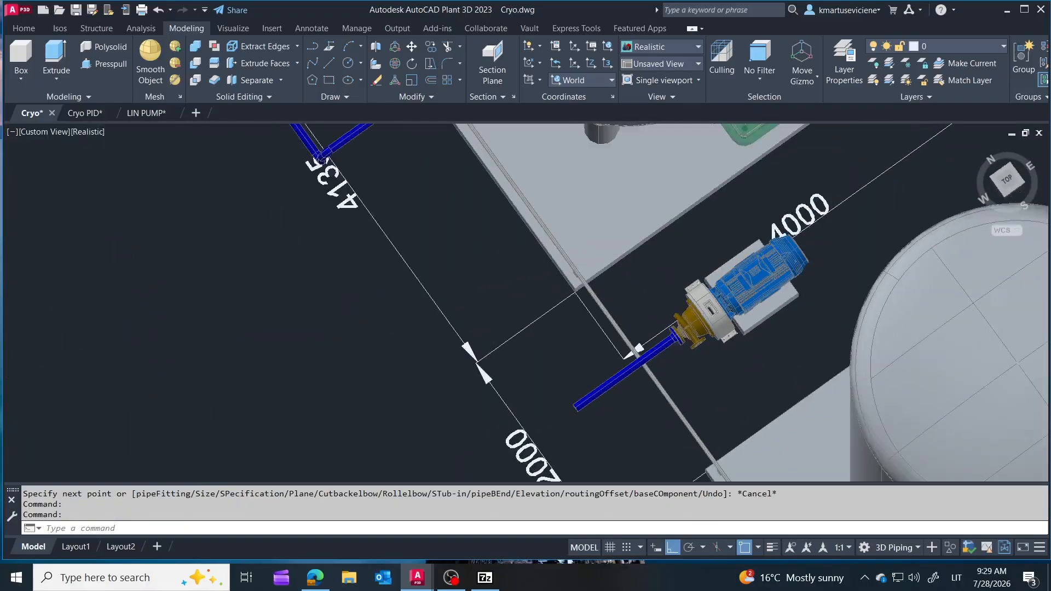
Step: Route the discharge pipe outward from the pump's discharge nozzle, with a 90° turn to run parallel to the blue suction pipe
scroll(722, 410, "down", 2)
scroll(569, 221, "up", 2)
middle_click_drag(591, 301, 688, 247, "shift")
scroll(889, 302, "up", 3)
scroll(890, 303, "up", 3)
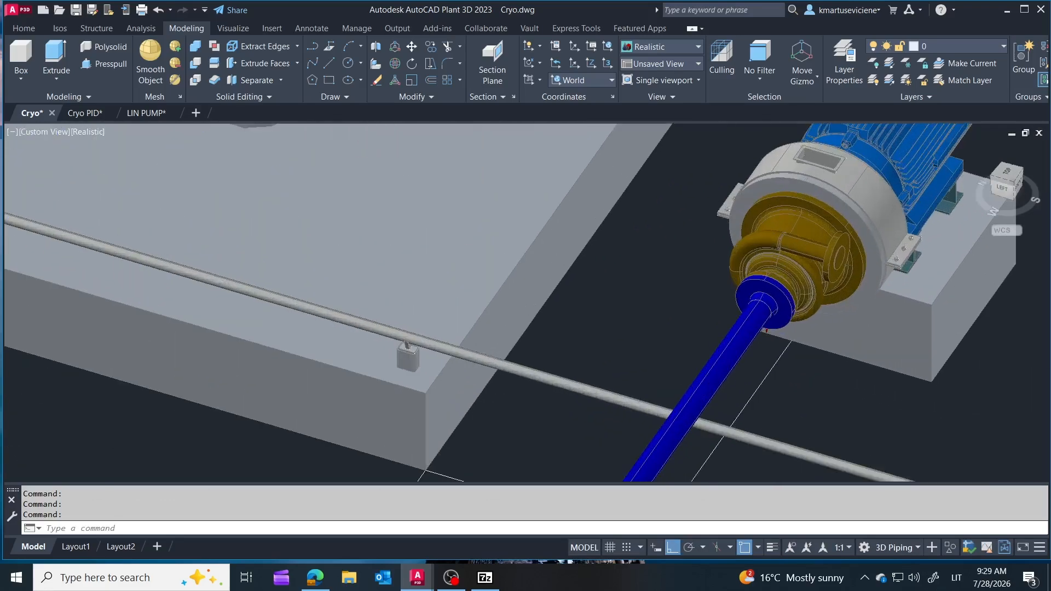
left_click(844, 261)
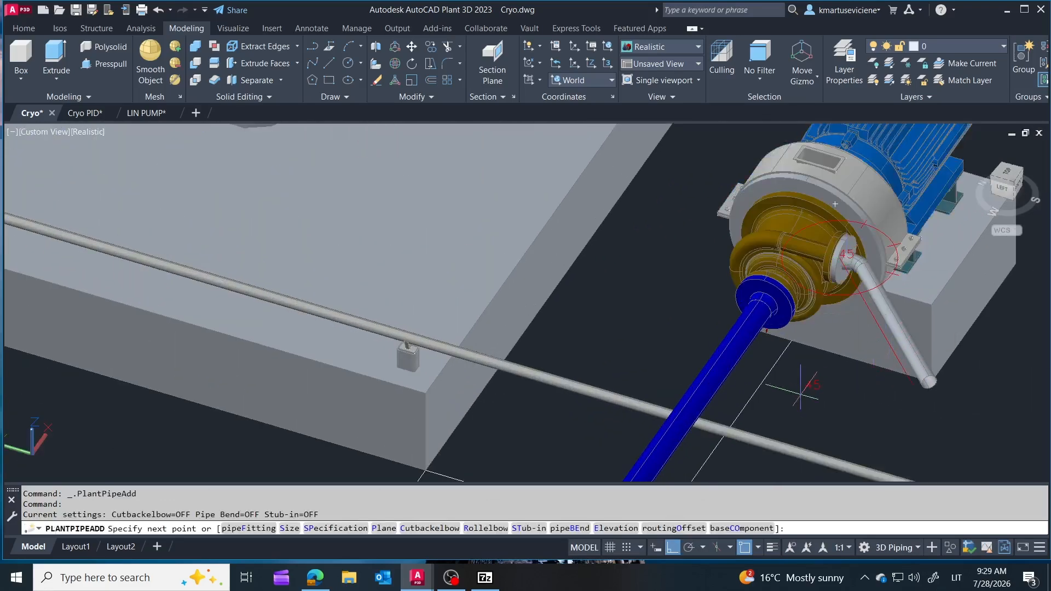
scroll(964, 268, "down", 3)
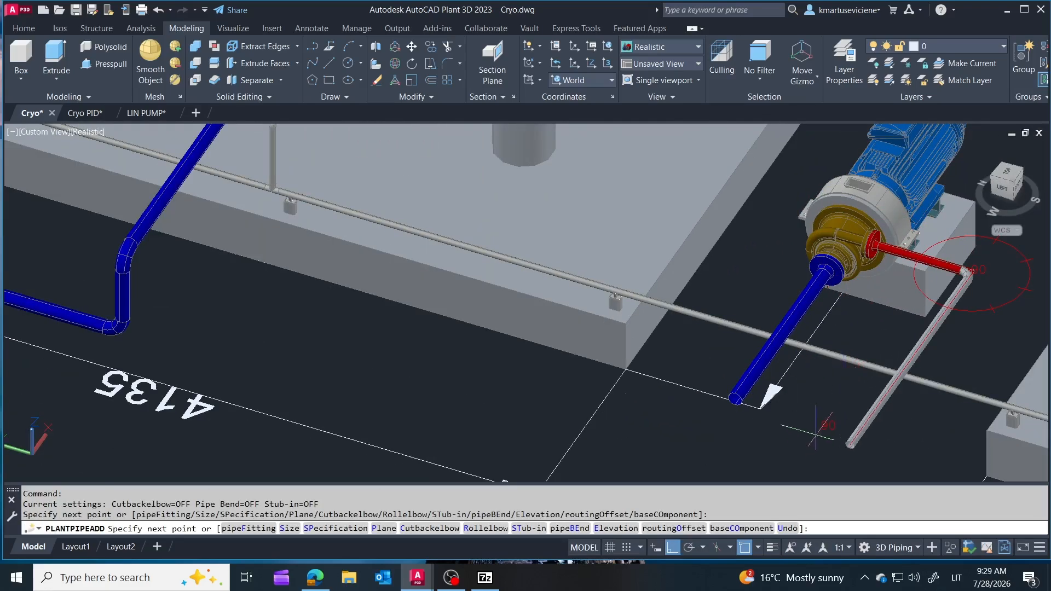
key("Escape")
Step: Stretch the free end of the blue suction pipe outward along the pump axis, just past the grey pipe
scroll(816, 427, "down", 5)
scroll(811, 341, "up", 1)
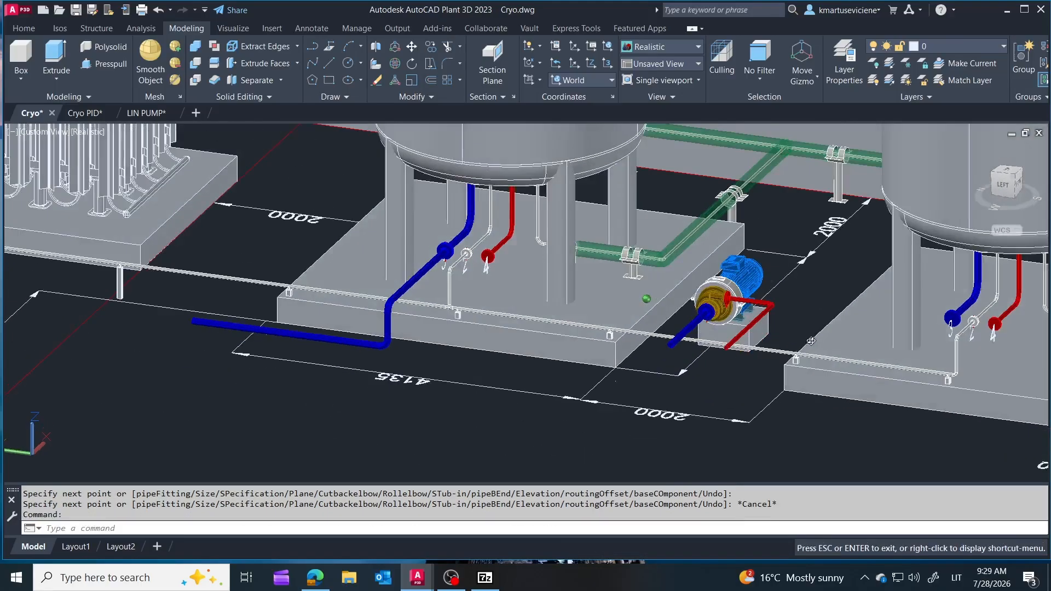
middle_click_drag(811, 340, 507, 296, "shift")
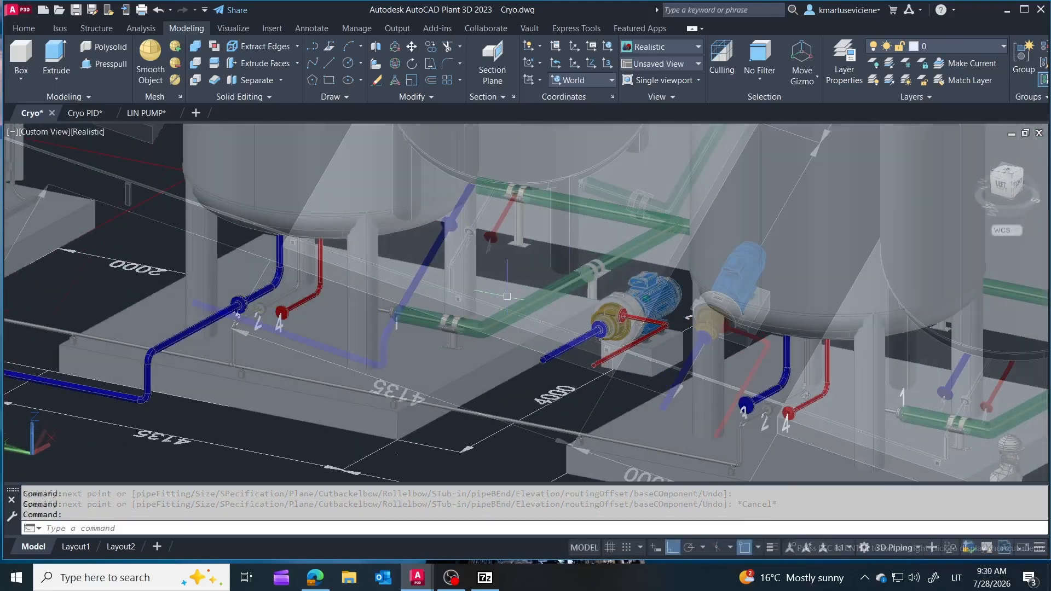
scroll(550, 337, "up", 5)
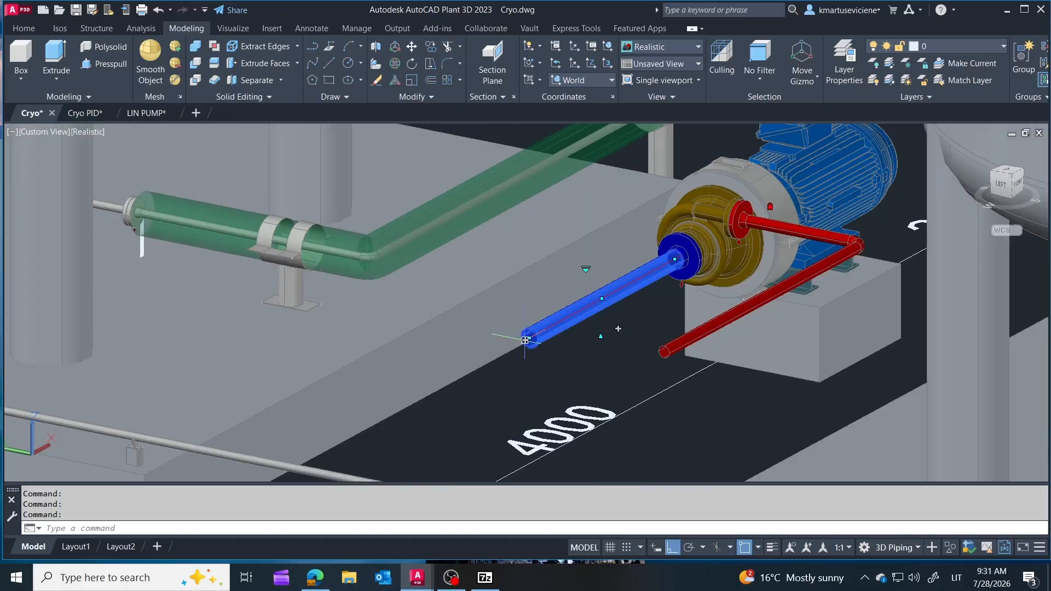
scroll(484, 383, "down", 2)
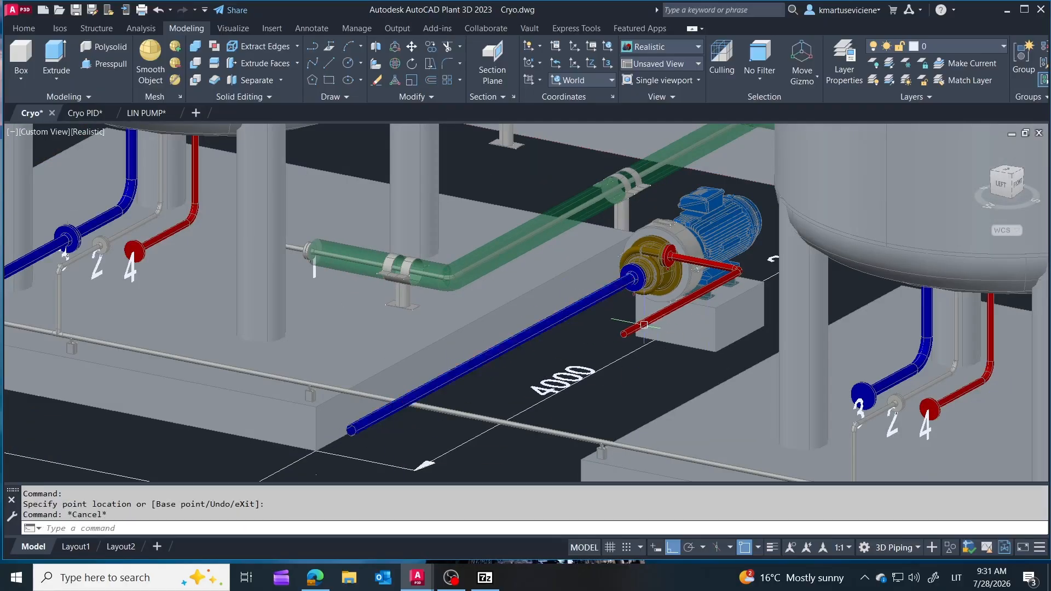
Step: Lengthen the red discharge pipe straight outward from its free end until it passes the grey pipe
left_click(644, 325)
scroll(629, 331, "up", 3)
left_click(624, 334)
scroll(551, 405, "down", 5)
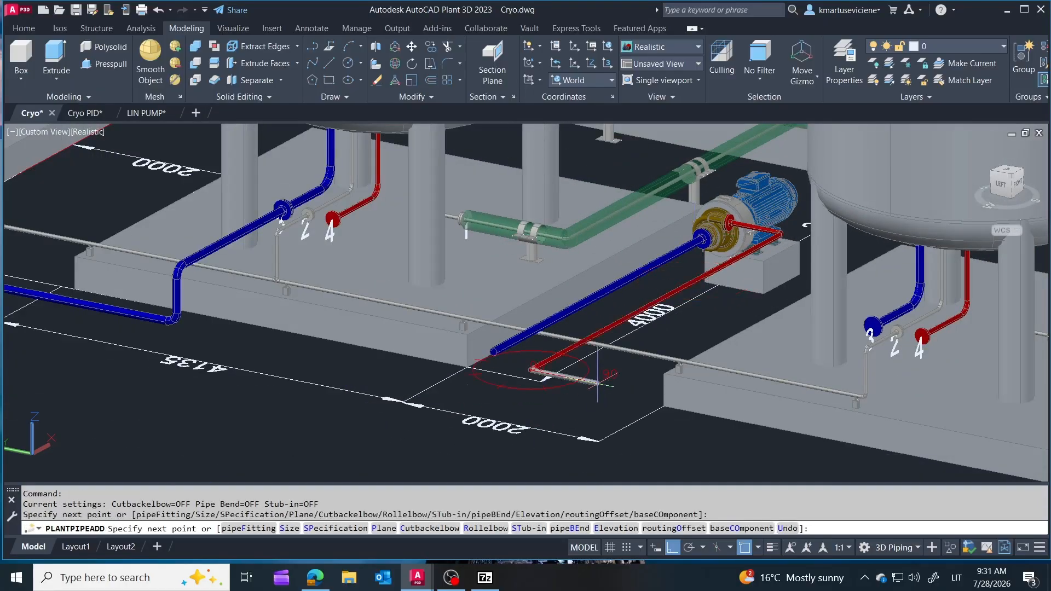
key("Escape")
Step: Continue the blue suction pipe from its free end with a 90° turn, running parallel to the grey pipe along the first tank's slab
middle_click_drag(597, 383, 526, 406, "shift")
scroll(471, 317, "down", 4)
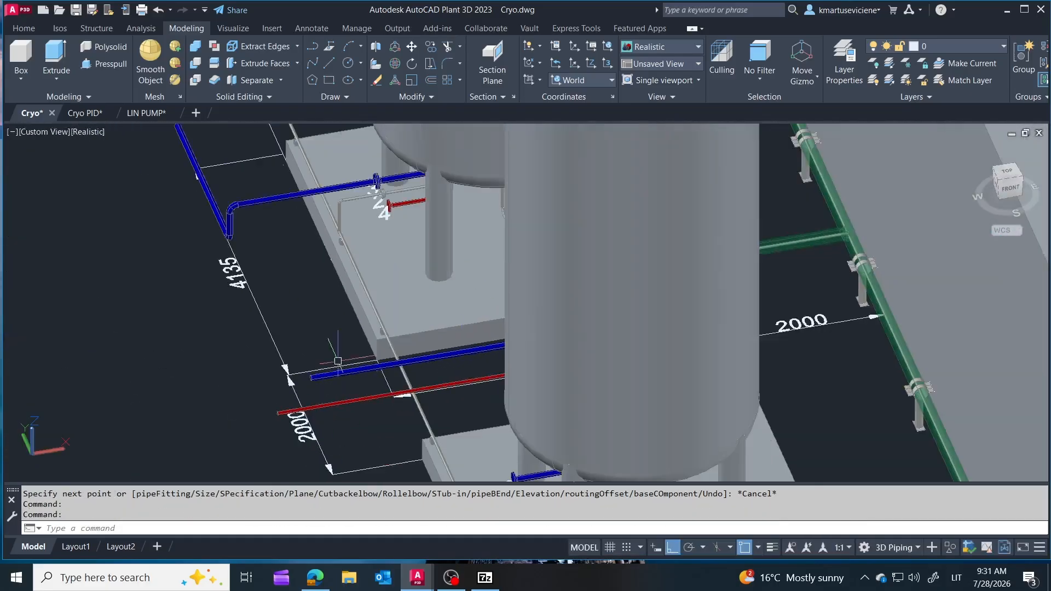
scroll(337, 361, "up", 3)
left_click(334, 374)
left_click(285, 380)
left_click(199, 179)
key("Escape")
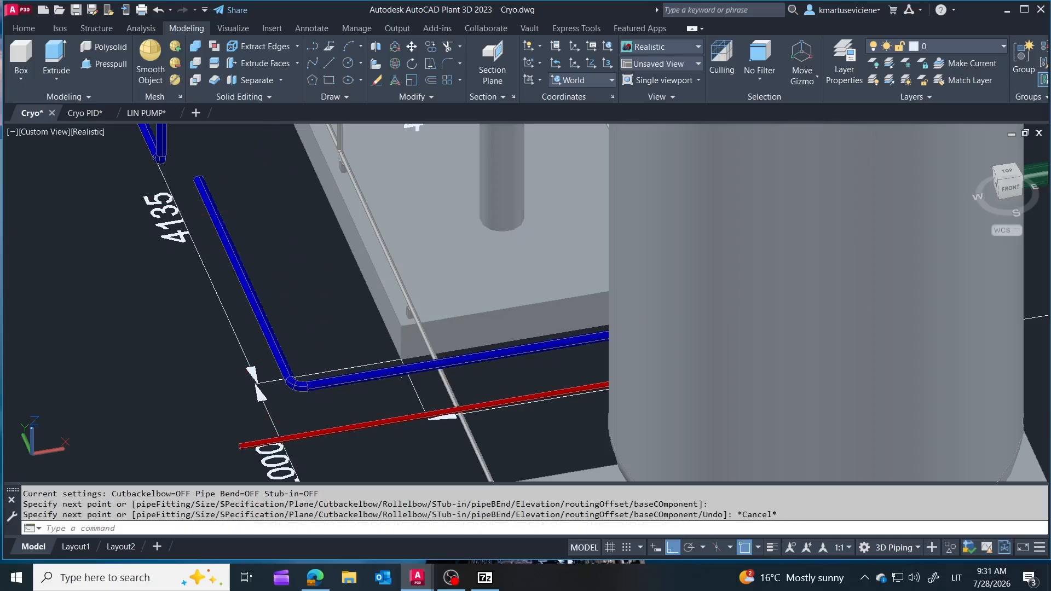
Step: Shift the suction line's corner toward the pump so the turned section runs along the inner side of the grey pipe
left_click(330, 382)
left_click(307, 387)
left_click(485, 379)
key("Escape")
middle_click_drag(519, 324, 491, 433, "shift")
scroll(490, 432, "down", 5)
scroll(471, 416, "up", 6)
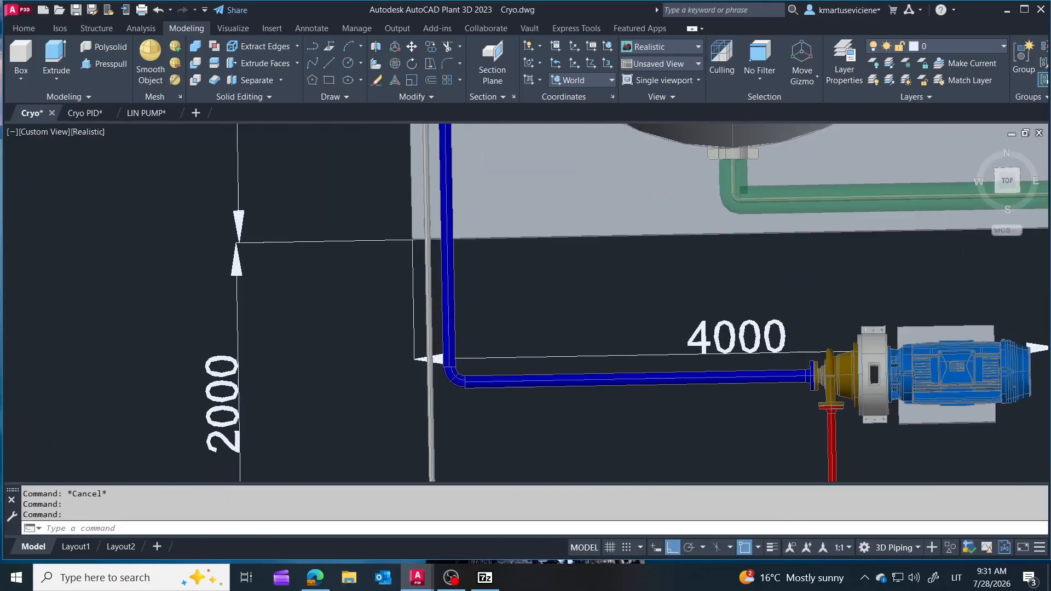
left_click(455, 360)
left_click(486, 370)
key("Escape")
scroll(501, 401, "down", 5)
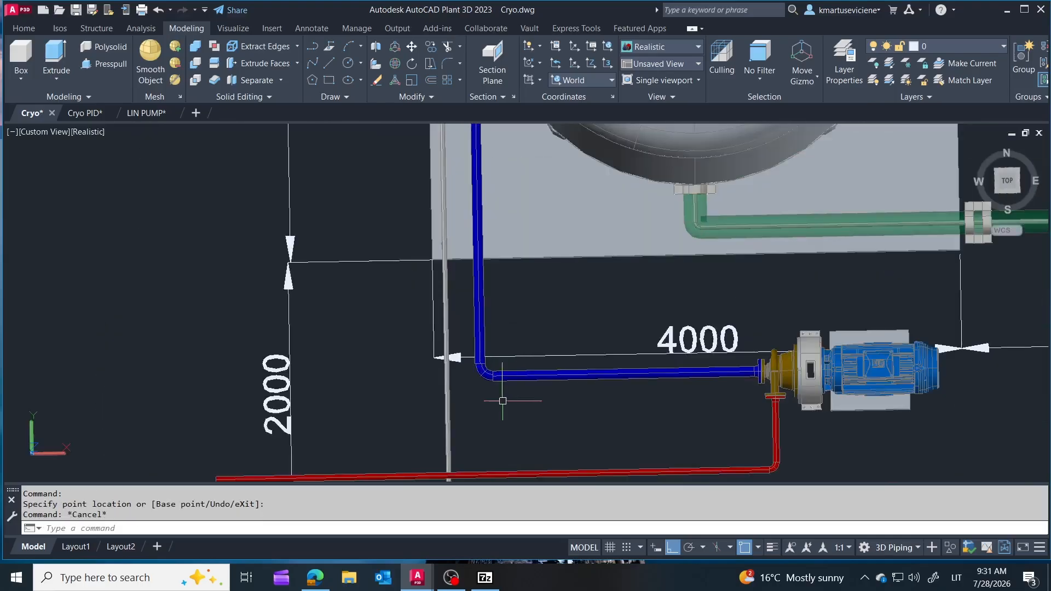
Step: Stretch the blue header past the first tank's nozzle 3 and erase the old blue pipe run from that nozzle
middle_click_drag(632, 281, 596, 300, "shift")
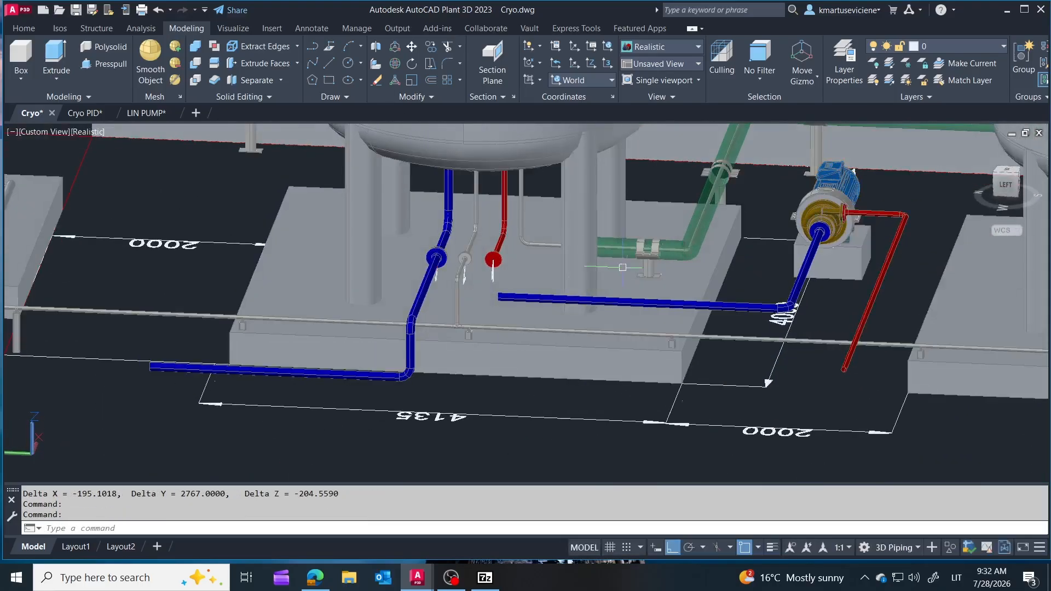
scroll(493, 287, "up", 5)
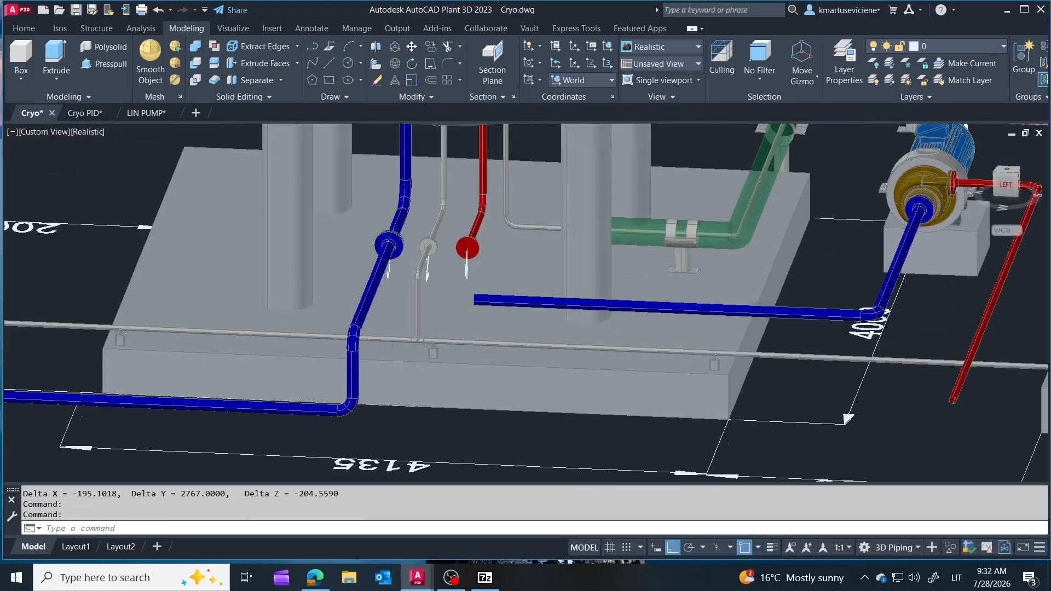
left_click(490, 285)
left_click(405, 281)
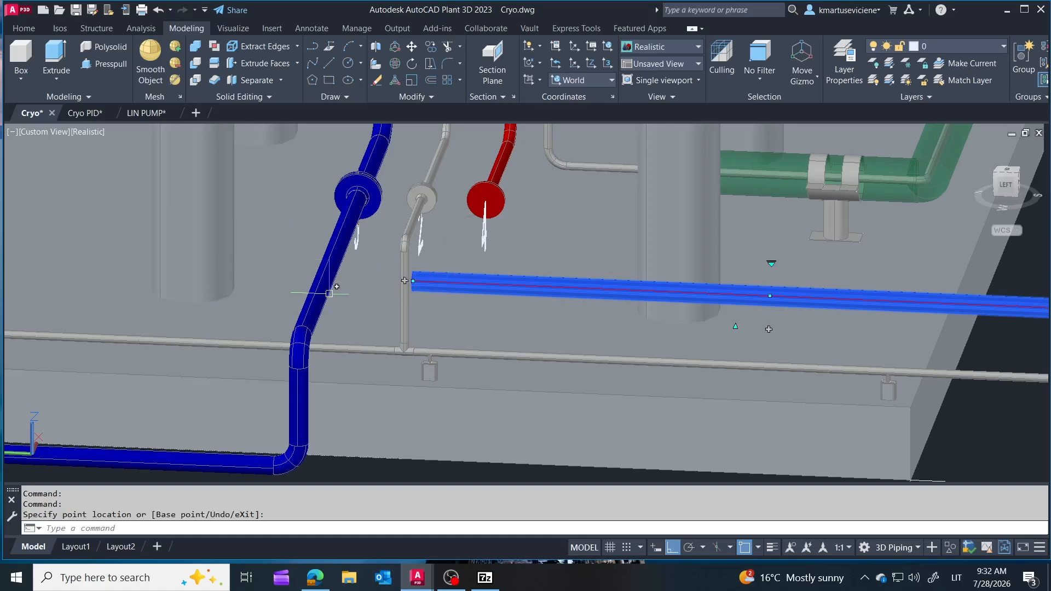
left_click(405, 281)
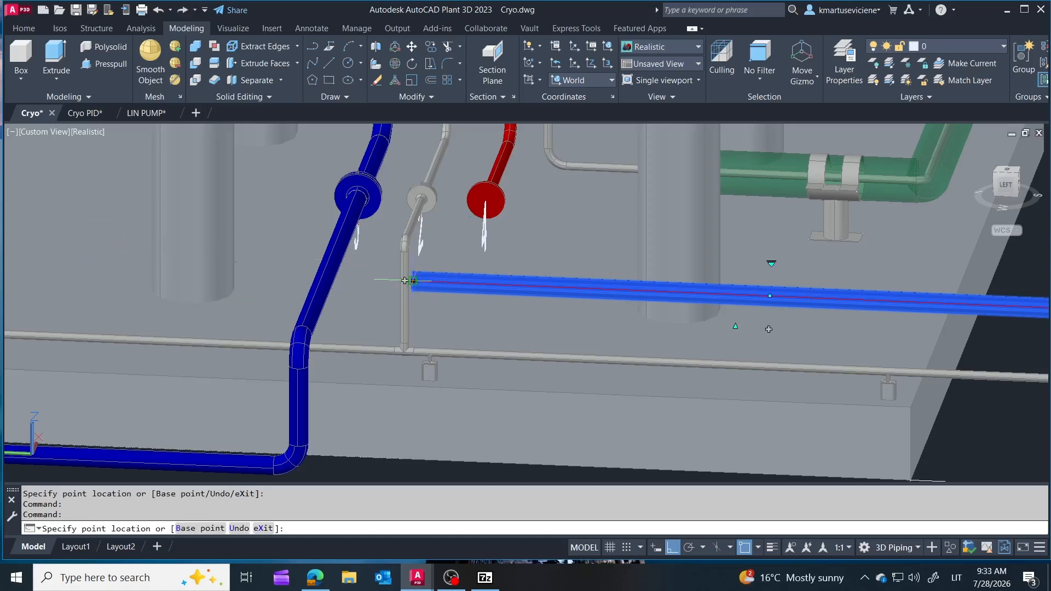
scroll(405, 281, "down", 5)
key("Escape")
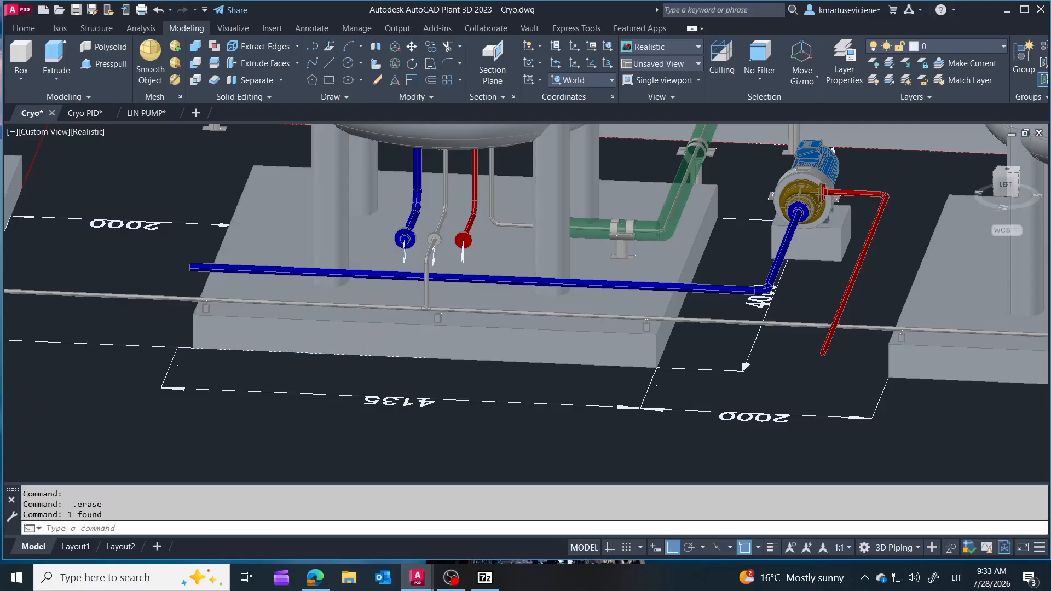
Step: Connect the first tank's nozzle 3 to the blue header pipe
scroll(406, 239, "up", 5)
left_click(353, 197)
scroll(449, 192, "down", 5)
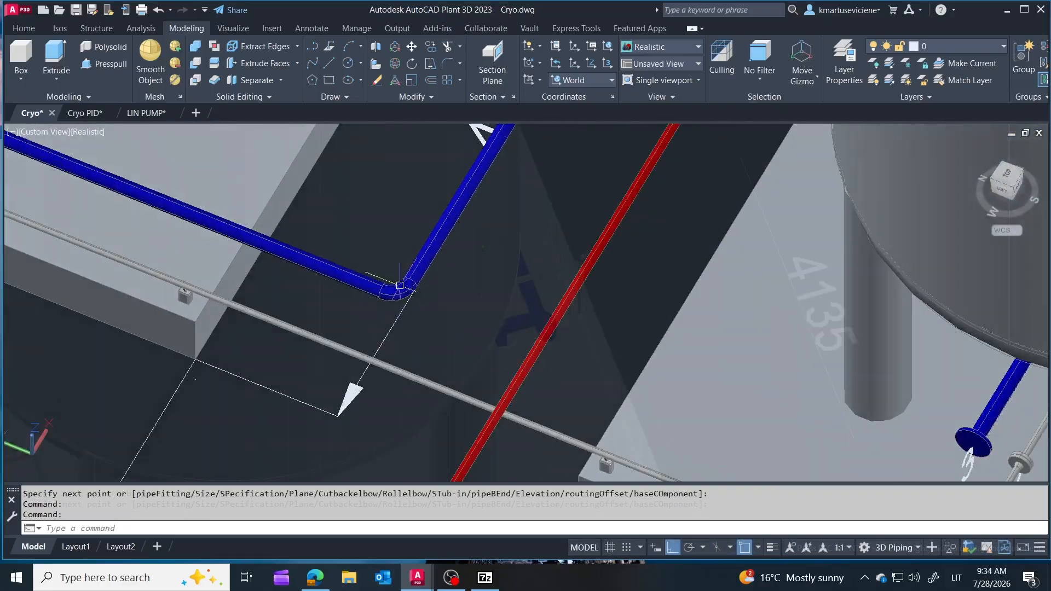
Step: Branch the blue header straight on from the suction line's corner elbow to the second tank's nozzles
left_click(403, 290)
left_click(416, 301)
scroll(192, 227, "down", 5)
scroll(540, 258, "up", 3)
left_click(540, 258)
key("Escape")
scroll(549, 301, "down", 2)
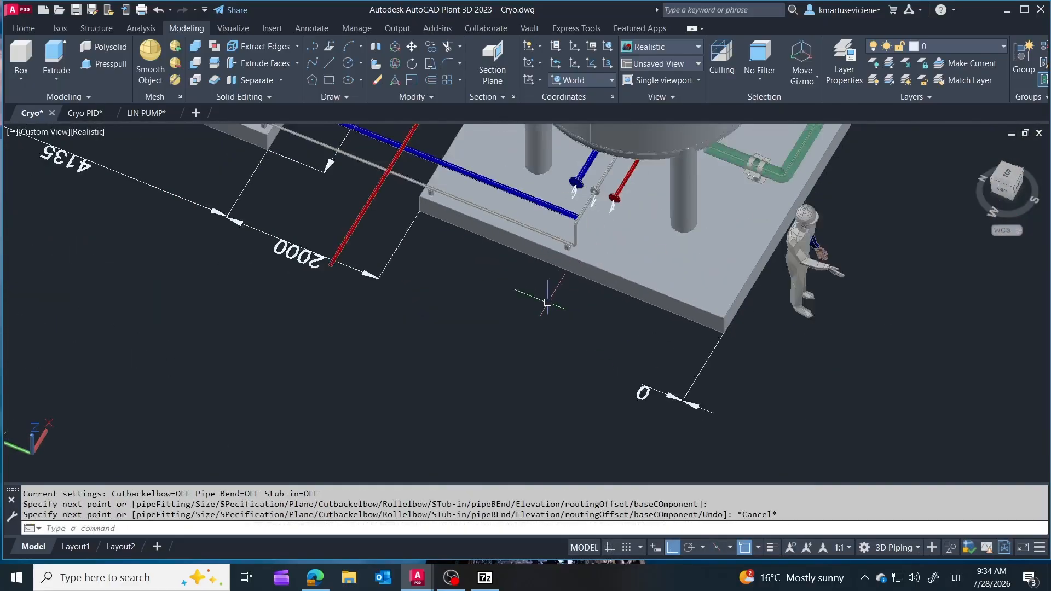
Step: Route a pipe from the second tank's nozzle 3 to the blue header, connecting with tolerance and accepting the alternative solution
scroll(575, 175, "up", 7)
left_click(568, 222)
left_click(565, 262)
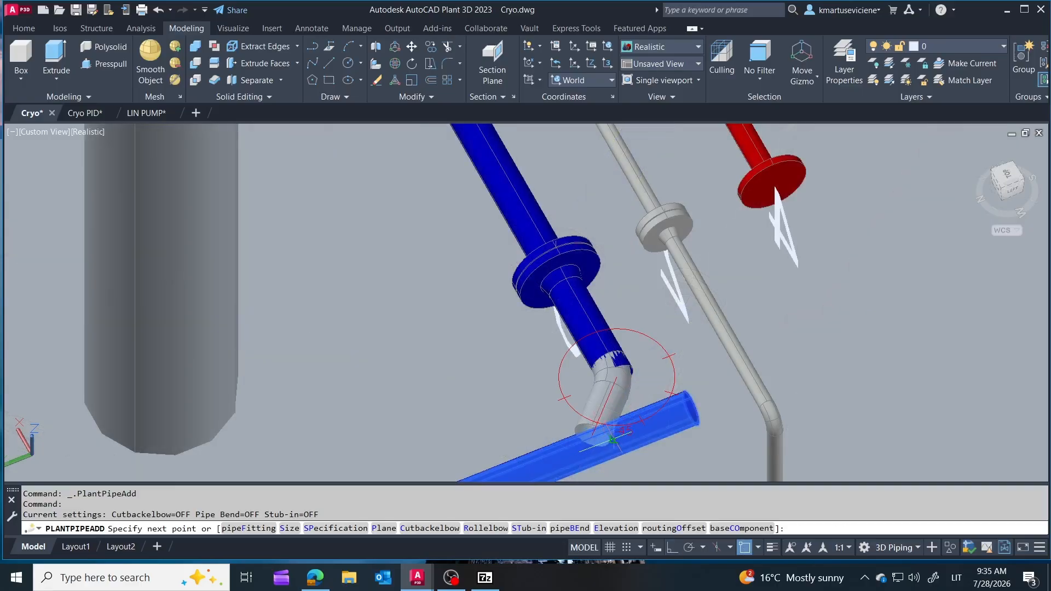
left_click(612, 440)
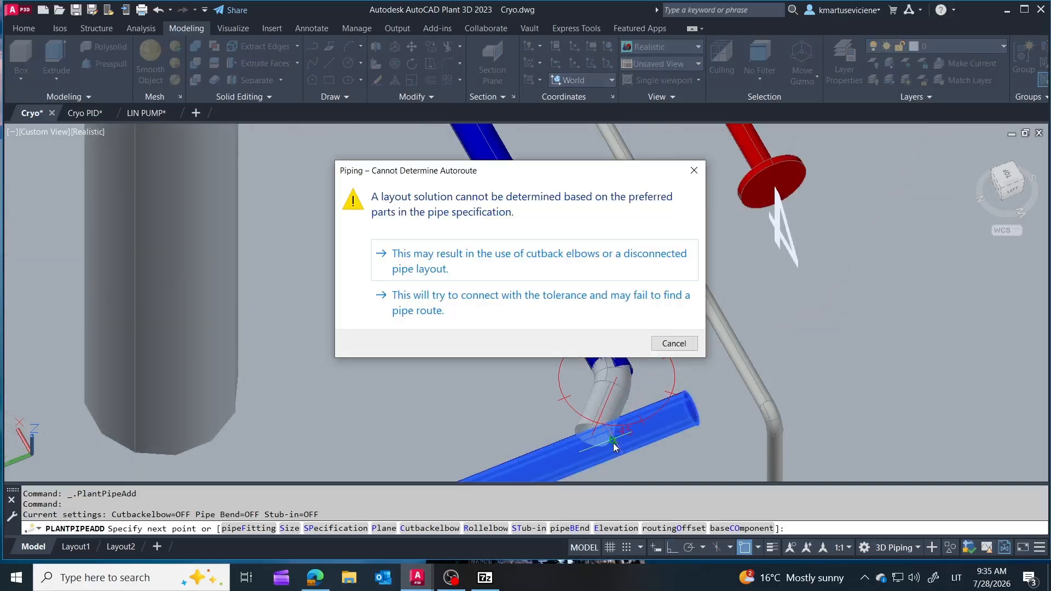
left_click(555, 295)
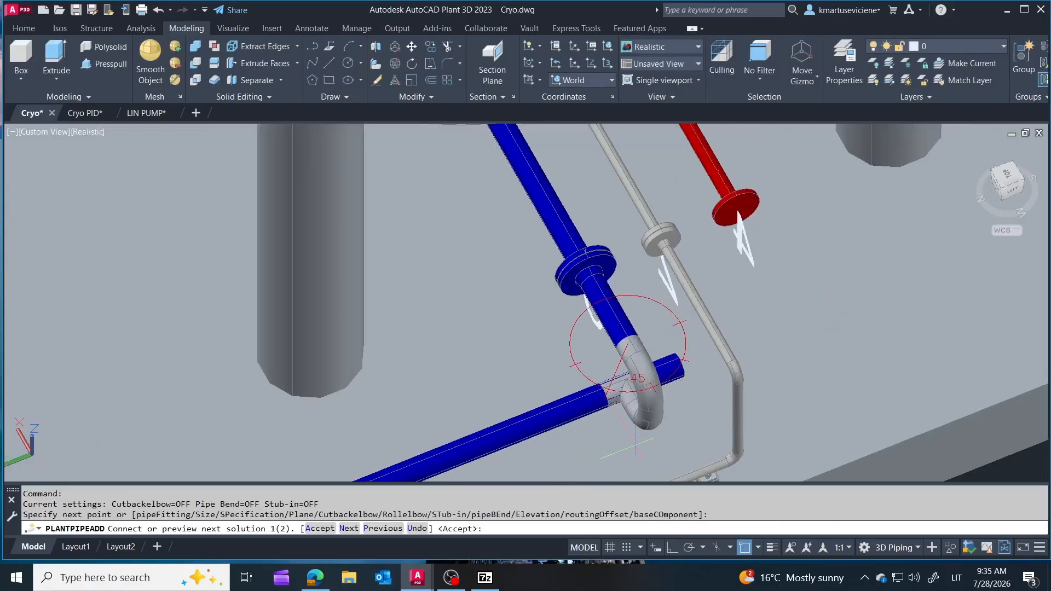
left_click(350, 530)
left_click(320, 529)
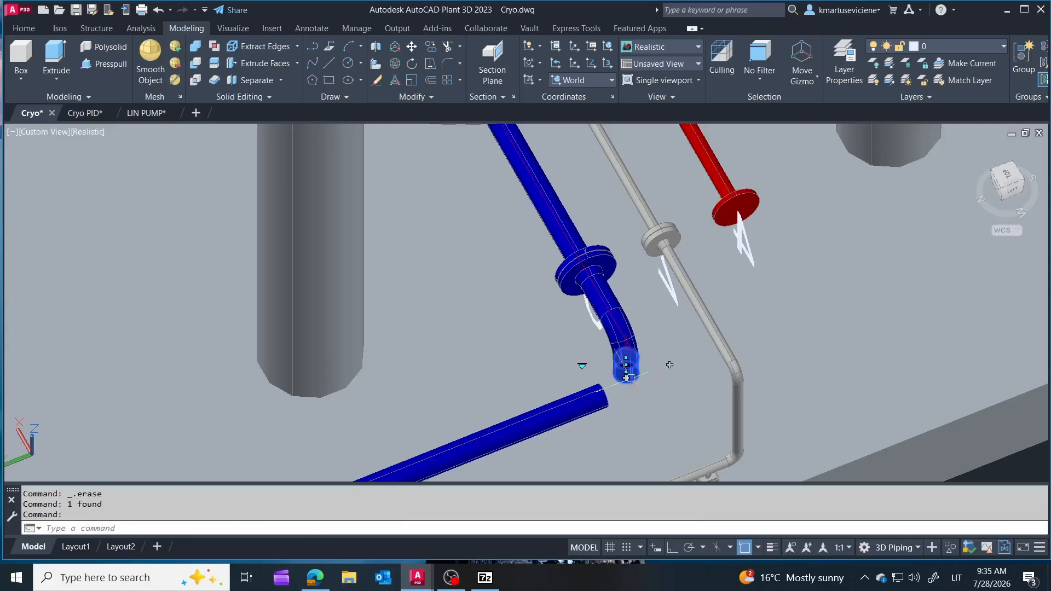
Step: Join the short pipe below the second tank's nozzle 3 to the end of the blue header, accepting the first proposed solution
left_click(612, 392)
left_click(625, 362)
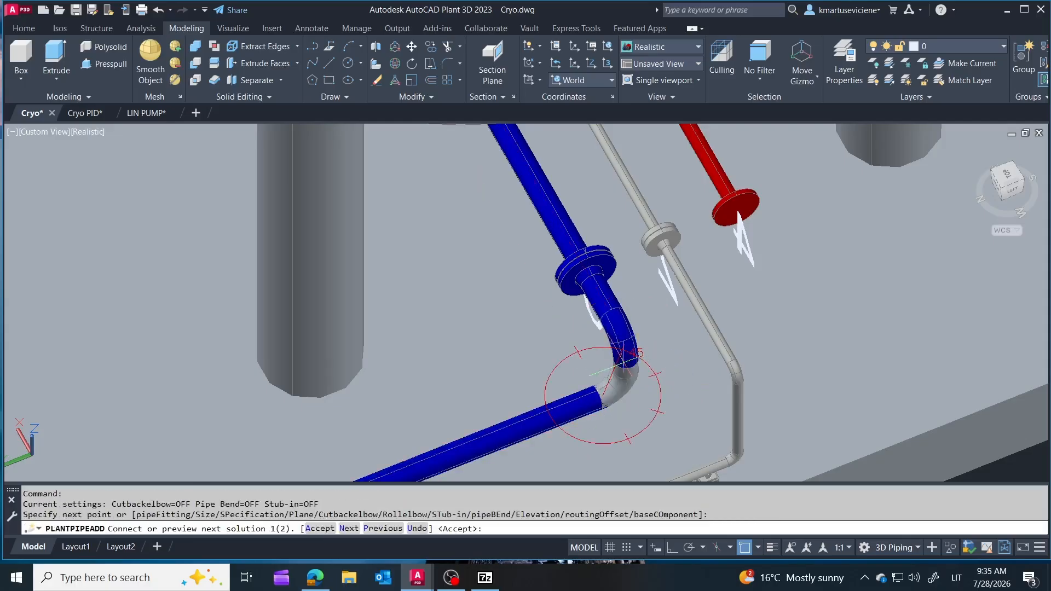
key("Return")
scroll(512, 331, "down", 1)
middle_click_drag(553, 342, 517, 330, "shift")
scroll(663, 316, "down", 6)
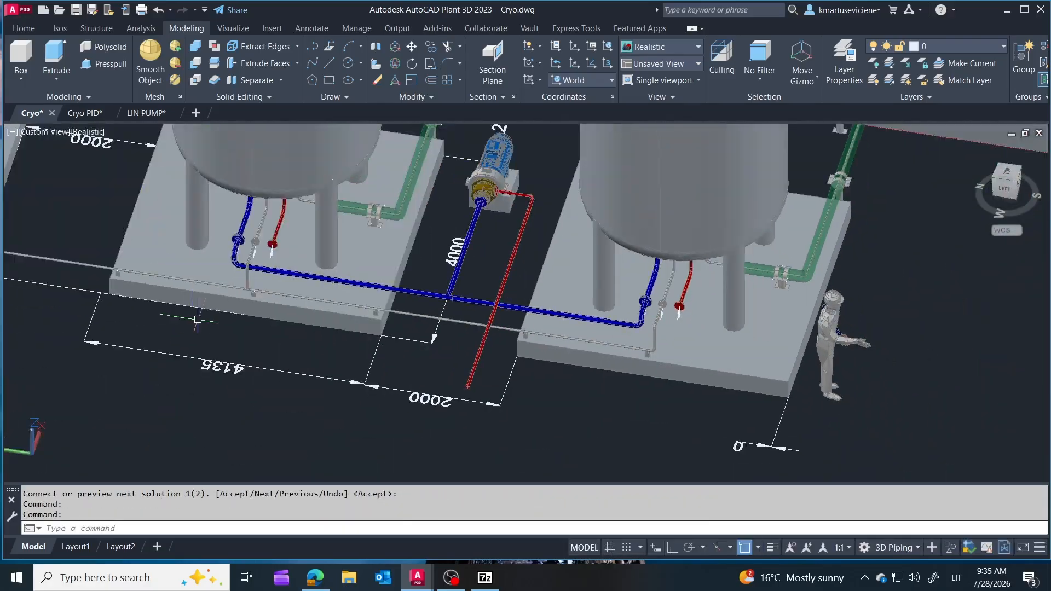
Step: Branch a vertical riser off the red discharge pipe and turn it 90° into a horizontal run past the second tank's nozzle 4
scroll(438, 227, "up", 1)
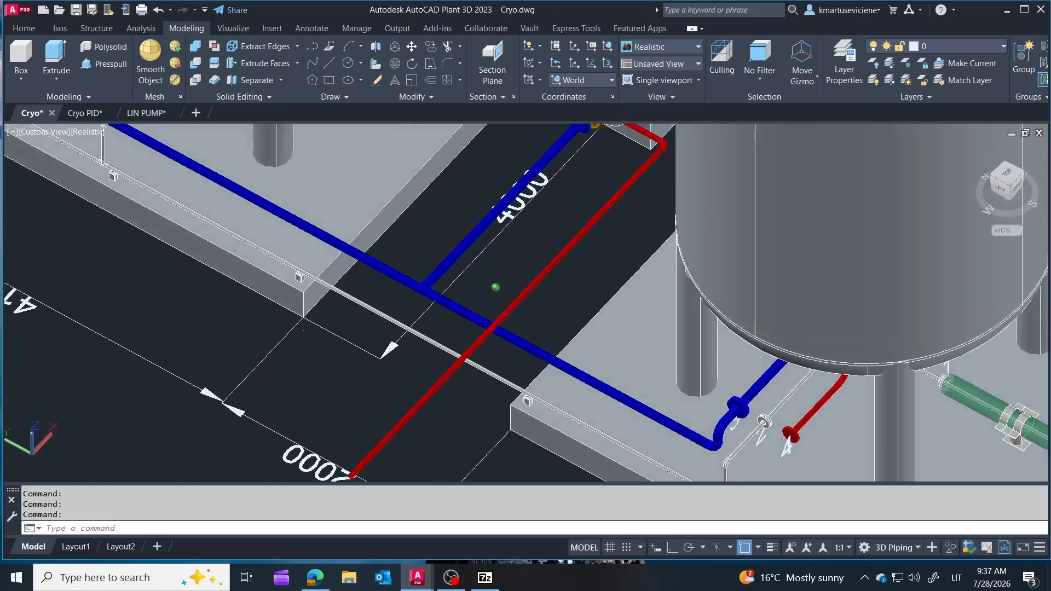
scroll(517, 292, "up", 2)
left_click(514, 301)
left_click(501, 321)
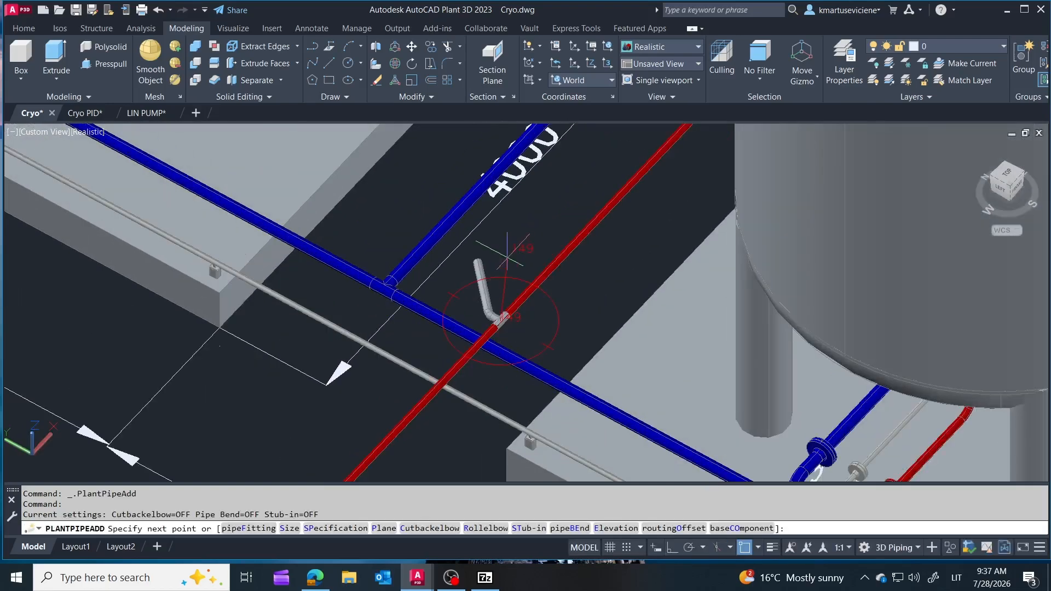
scroll(364, 225, "down", 2)
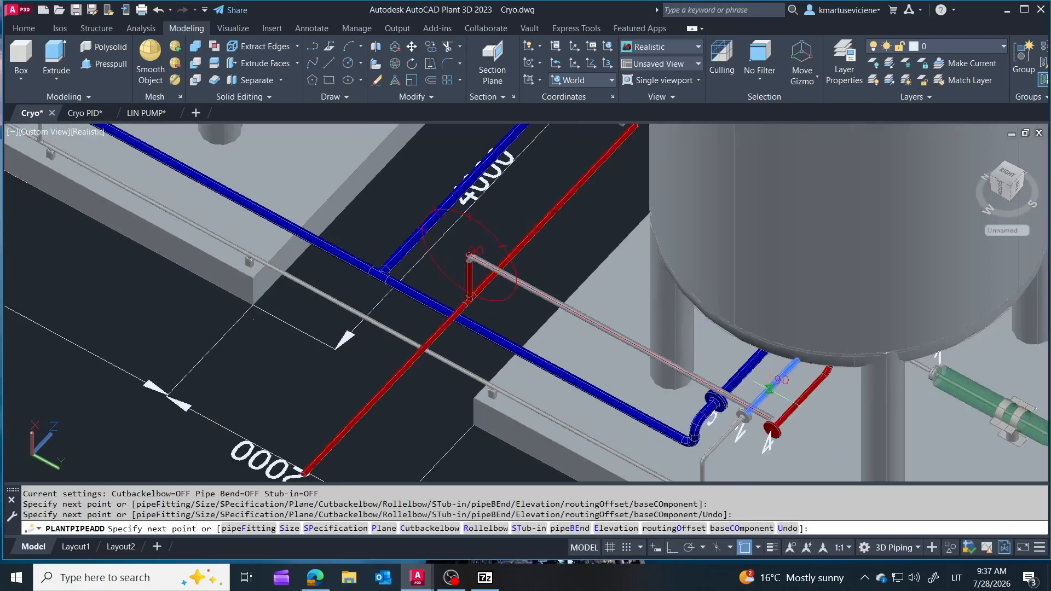
left_click(879, 476)
key("Escape")
Step: Extend a red pipe from the riser's top elbow in the opposite direction, past the first tank's nozzle 4
left_click(485, 262)
scroll(485, 262, "up", 3)
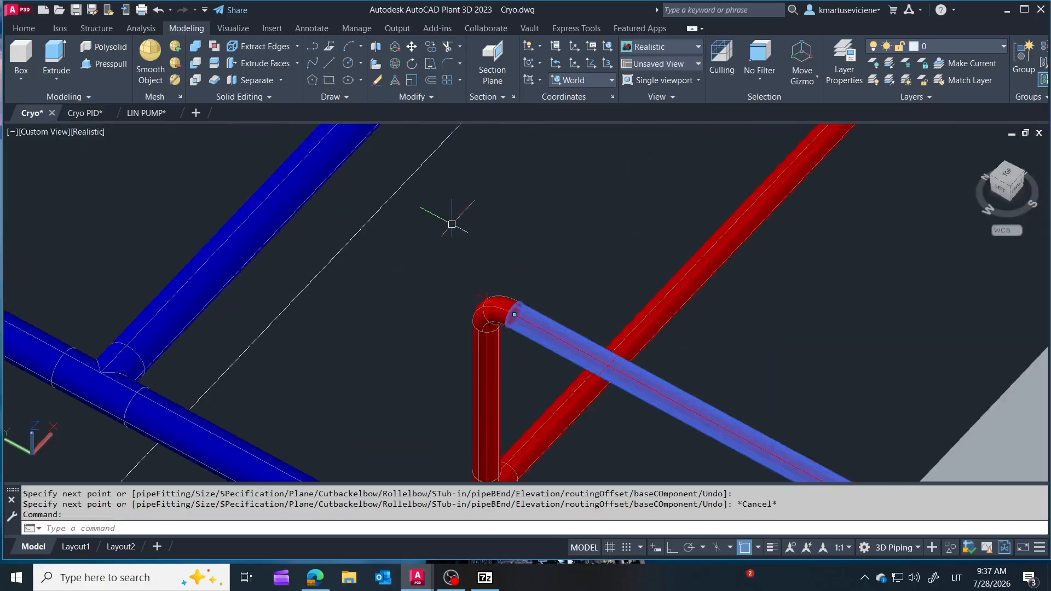
key("Escape")
left_click(487, 284)
scroll(348, 202, "down", 4)
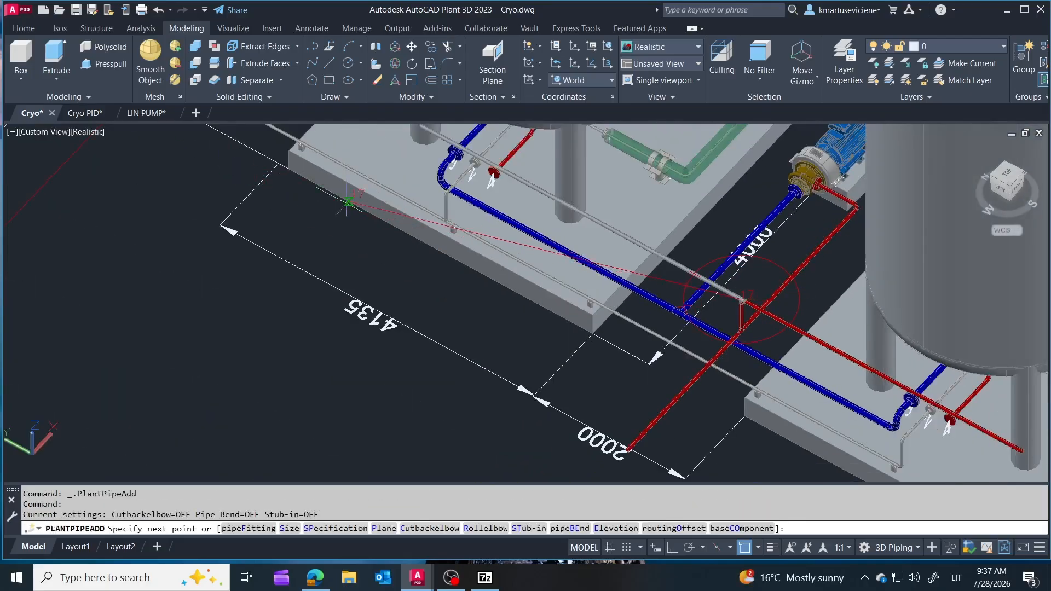
left_click(316, 205)
key("Escape")
Step: Route a red pipe out from the first tank's nozzle 4 and turn it 90° parallel to the blue header toward the second tank
scroll(715, 309, "up", 2)
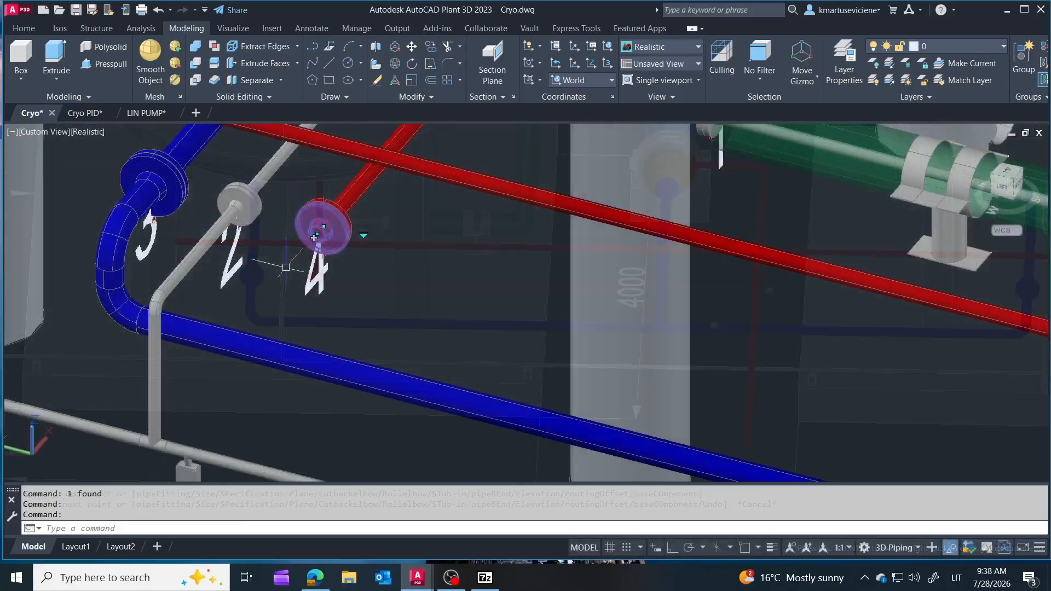
left_click(315, 236)
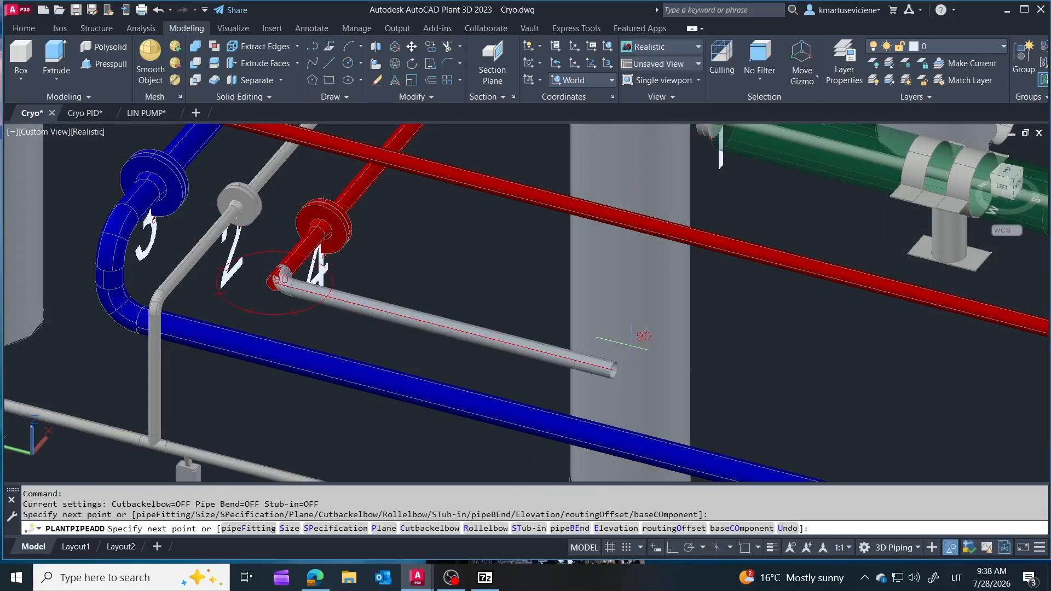
scroll(329, 230, "down", 2)
scroll(331, 197, "down", 2)
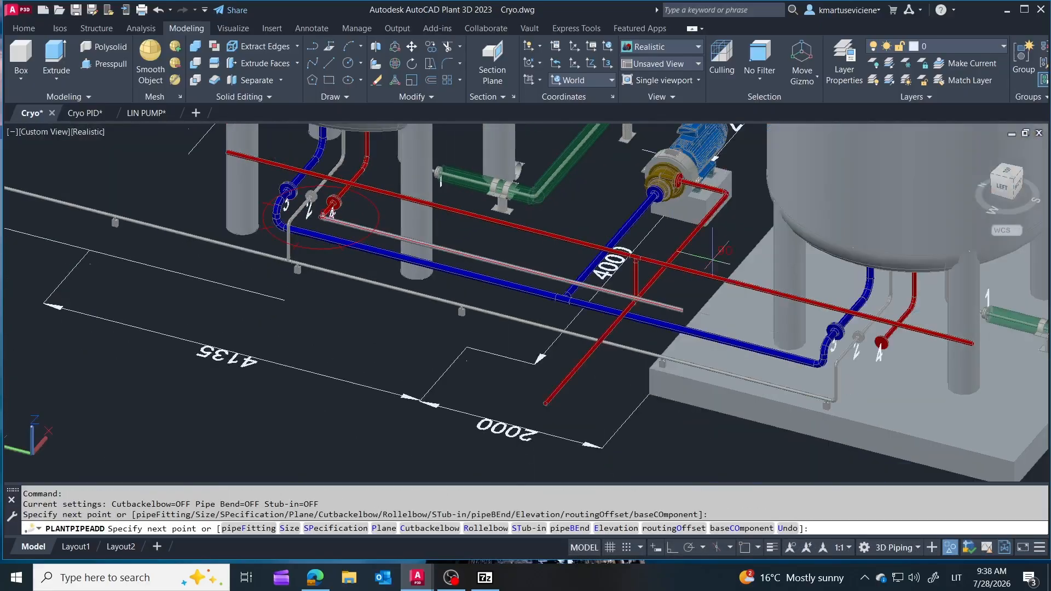
left_click(826, 457)
key("Escape")
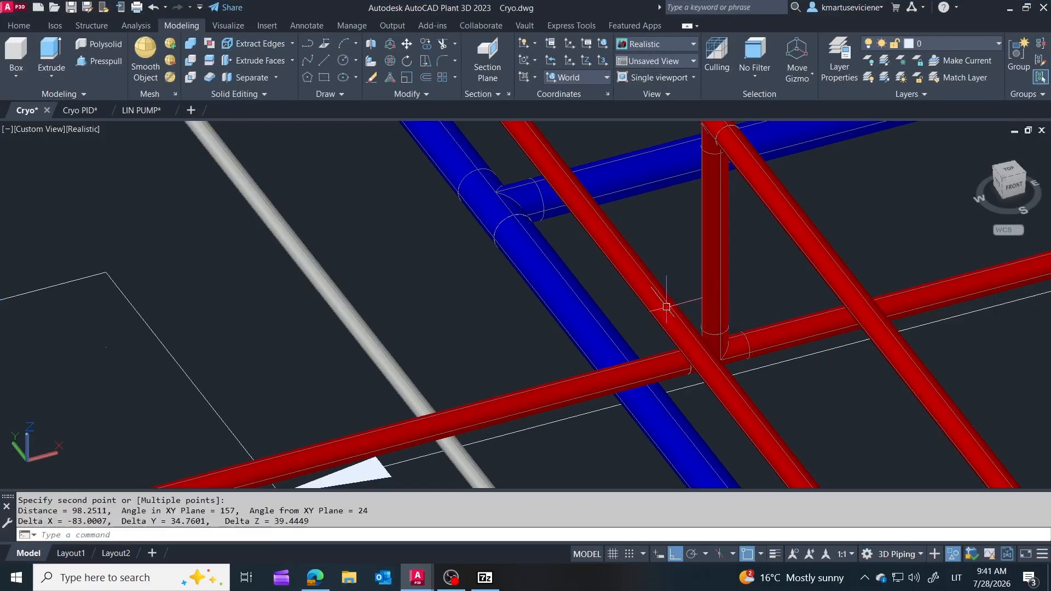
Step: Shift the riser tee on the red discharge pipe 83 along the run, away from the pump
left_click(788, 330)
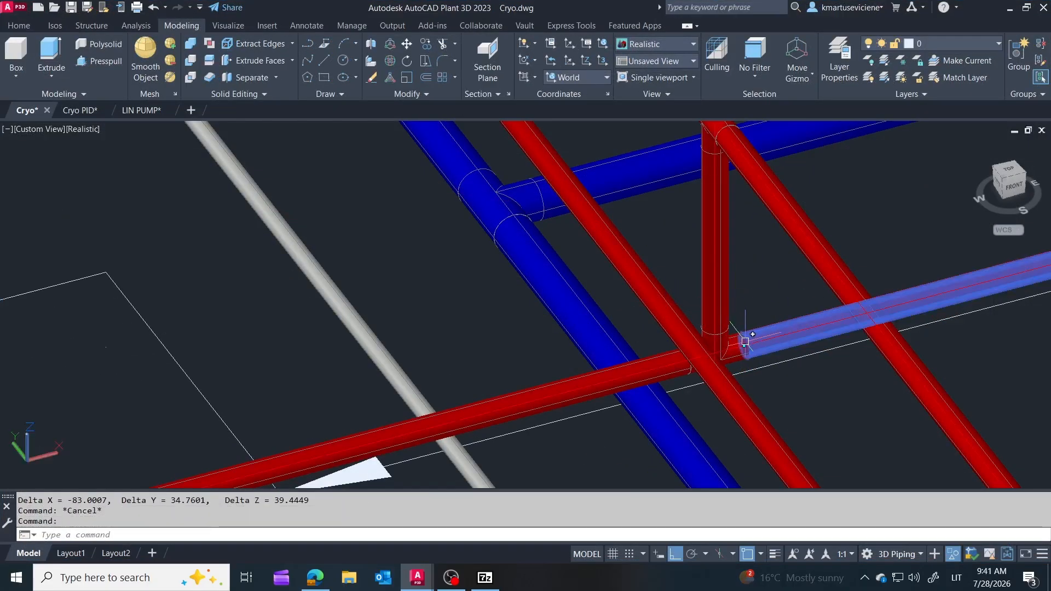
left_click(742, 344)
type("83")
key("Return")
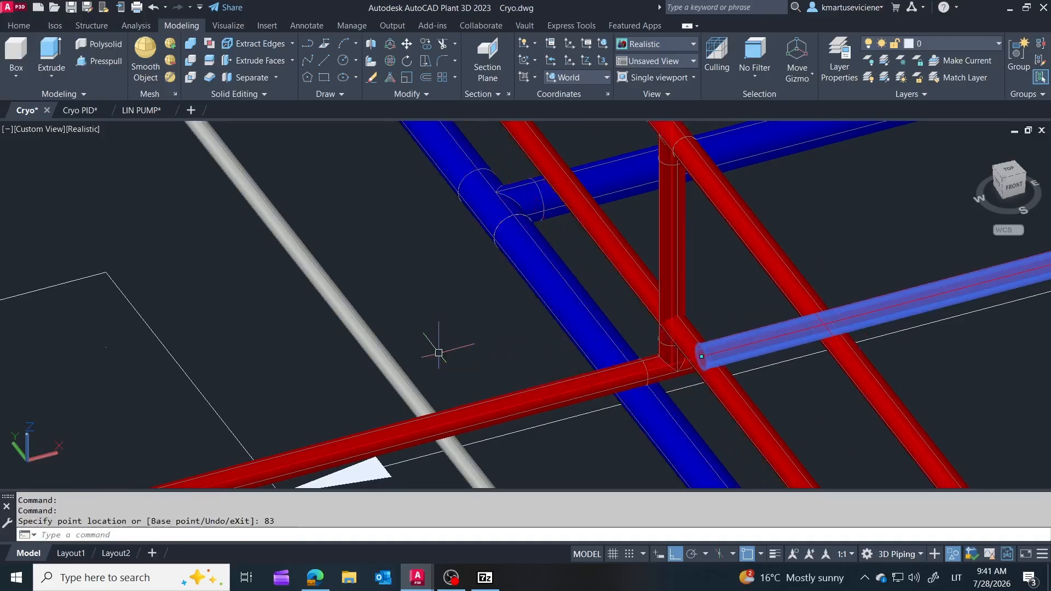
key("Escape")
Step: Delete the vertical riser and the horizontal red runs branching off the discharge pipe
left_click(774, 257)
key("Delete")
scroll(737, 232, "down", 2)
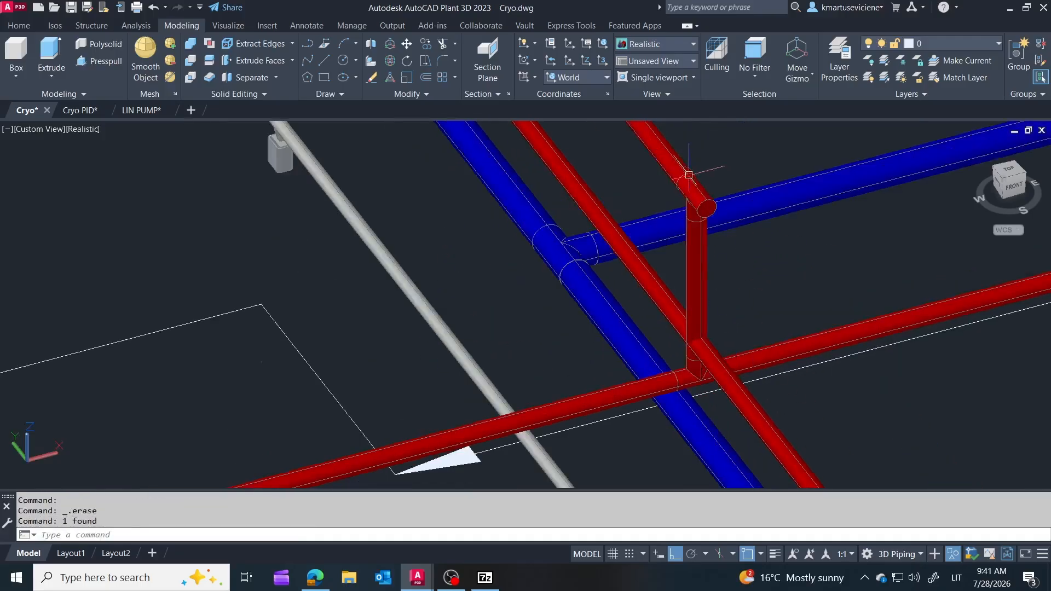
scroll(705, 258, "down", 3)
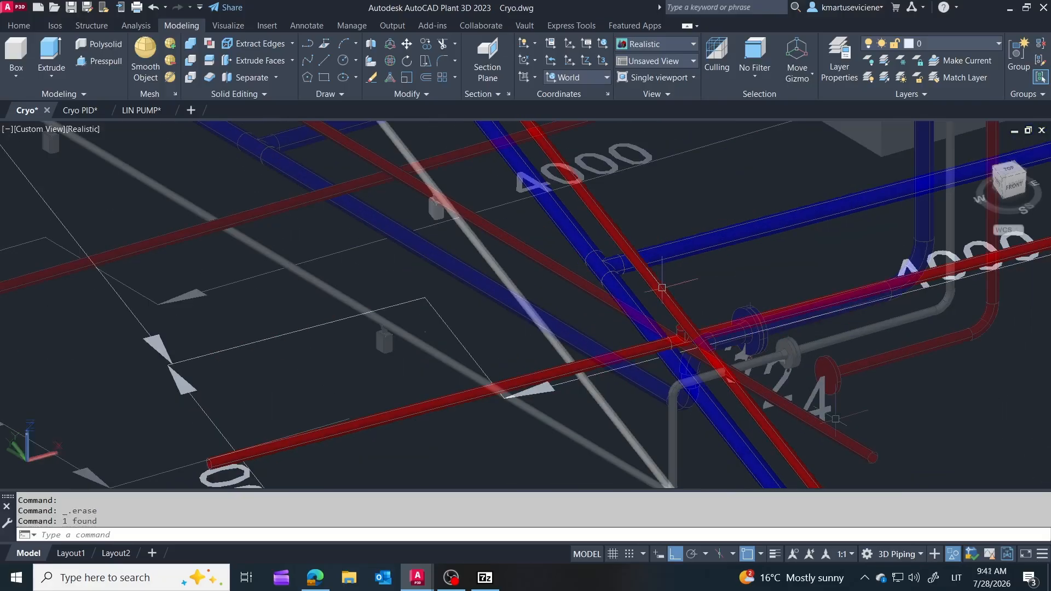
Step: Connect the second tank's nozzle 4 to the open end of the long red header with a 90° turn
scroll(706, 328, "up", 3)
left_click(810, 416)
scroll(819, 423, "down", 3)
left_click(818, 422)
scroll(818, 422, "up", 5)
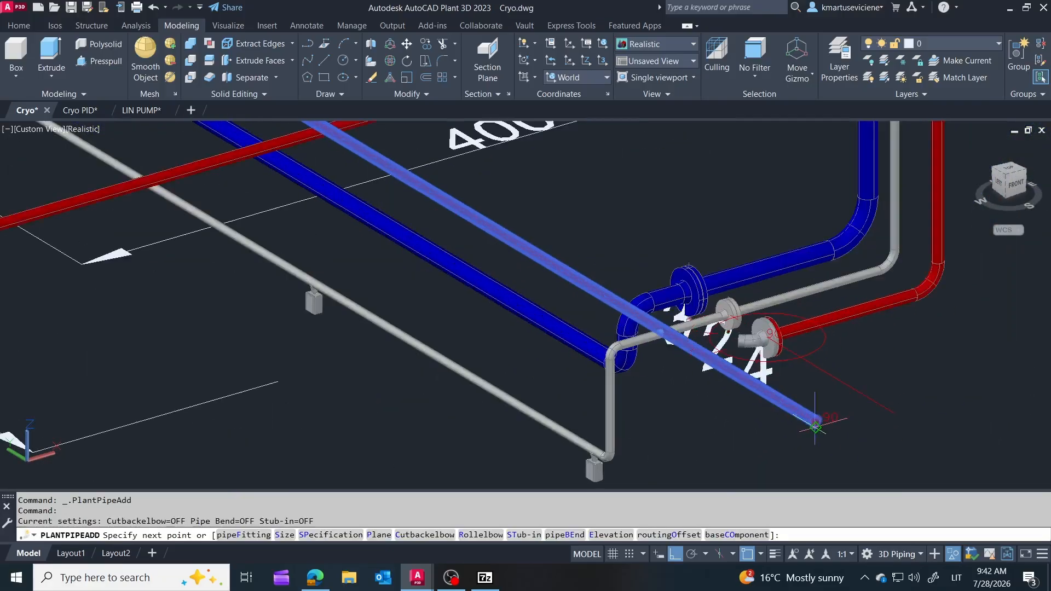
key("Escape")
Step: Bring the hidden tanks back into view and hide the 4000, 4135 and 2000 dimensions around the foundations
scroll(811, 419, "down", 5)
scroll(537, 351, "down", 2)
middle_click_drag(537, 351, 230, 230, "shift")
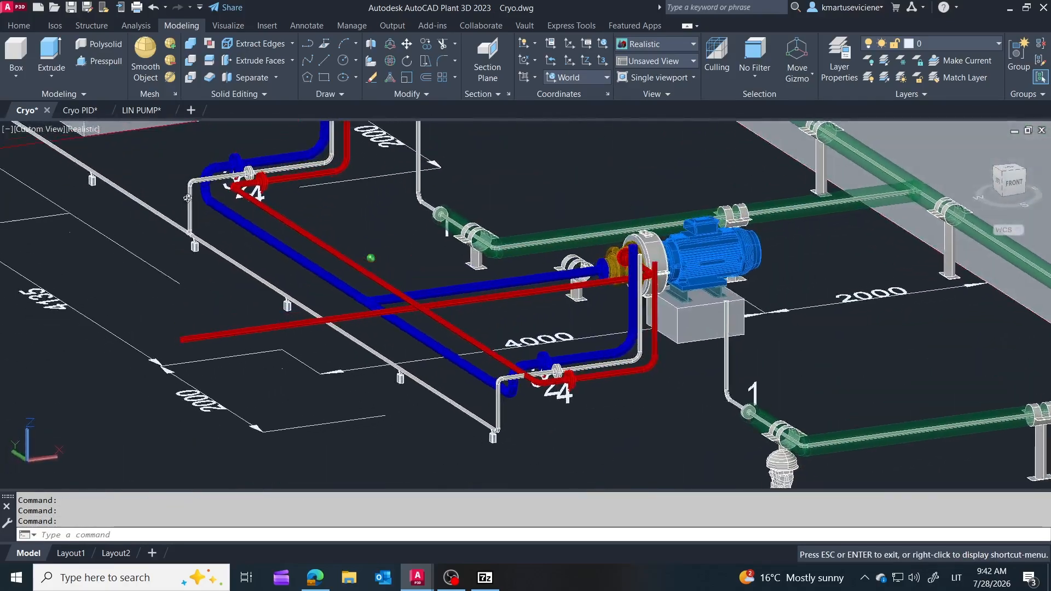
right_click(799, 219)
left_click(854, 246)
scroll(585, 262, "up", 1)
left_click(585, 262)
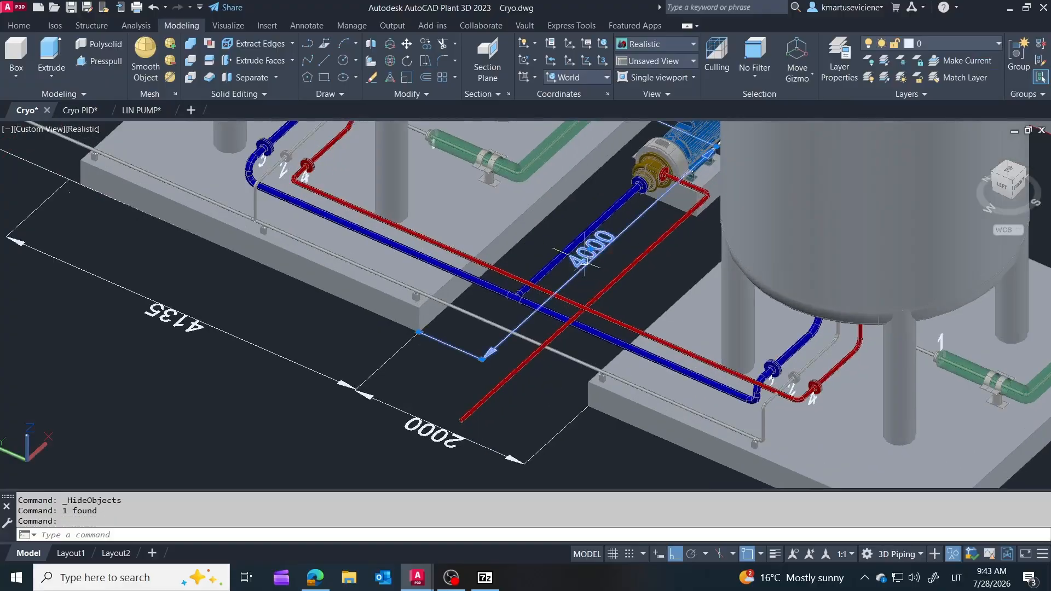
right_click(324, 374)
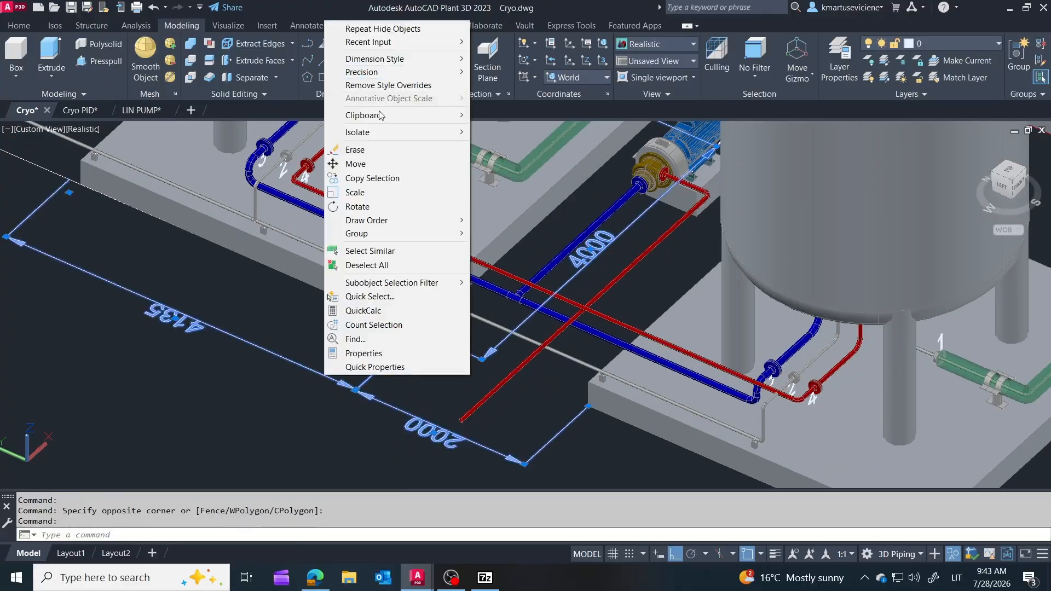
left_click(509, 147)
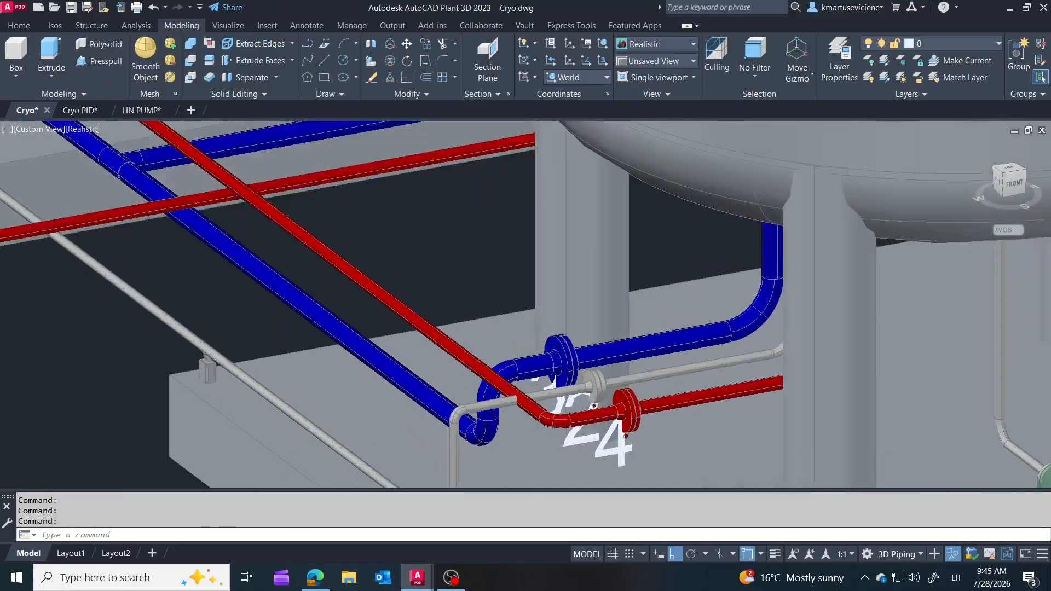
Step: Extend the short red pipe at the second tank's nozzle 4 outward by 500
left_click(567, 421)
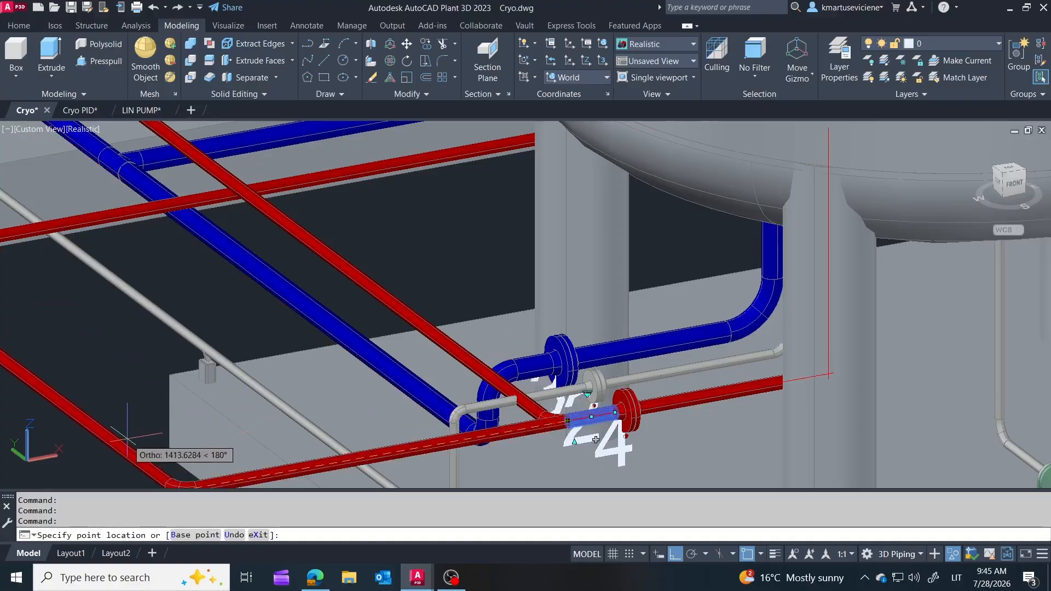
type("500")
key("Return")
key("Escape")
middle_click_drag(438, 383, 589, 328)
key("Escape")
Step: Move the long red header between the two tanks straight down by 500
left_click(589, 327)
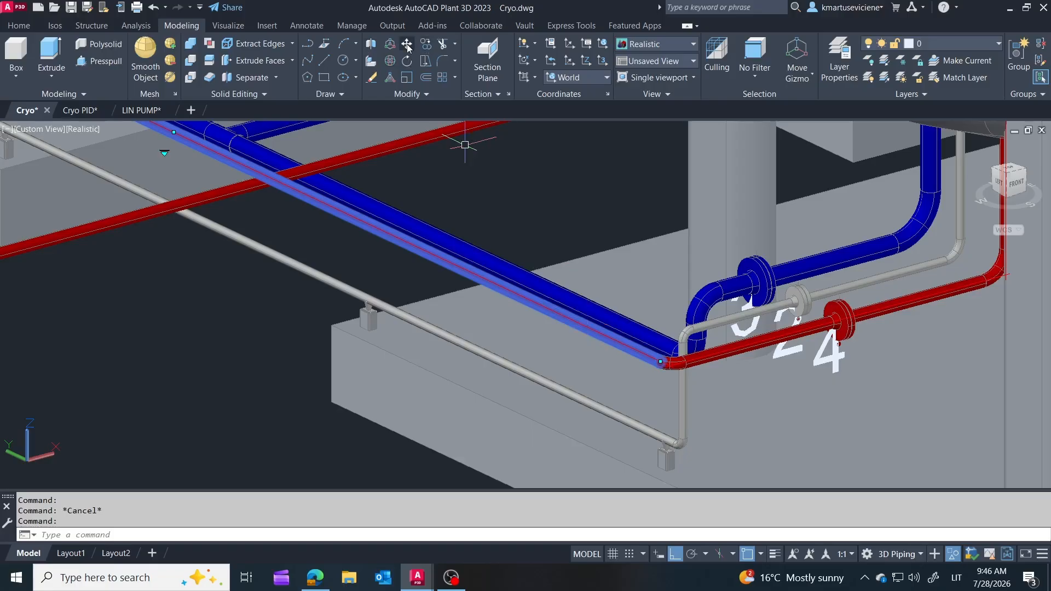
left_click(406, 48)
left_click(199, 340)
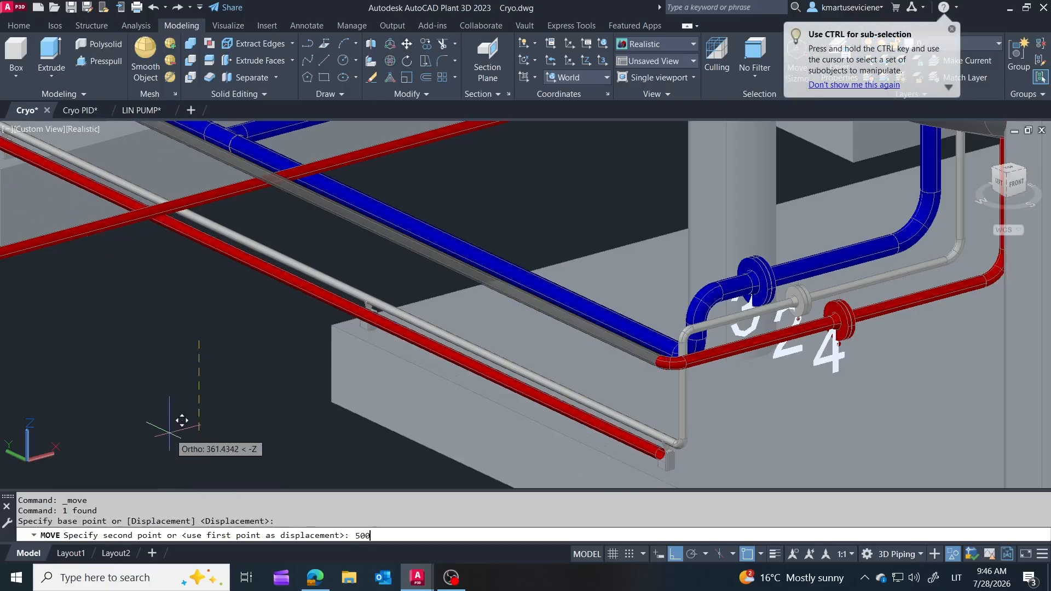
type("500")
key("Return")
Step: Check the lowered red header's position from the front and raise it by 38
middle_click_drag(307, 286, 389, 334, "shift")
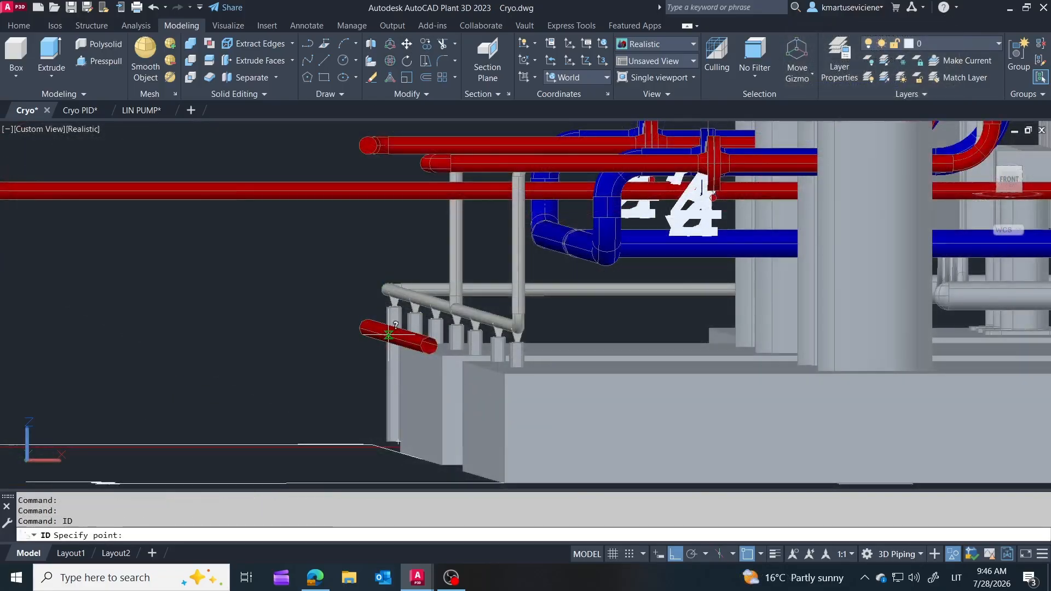
left_click(407, 44)
left_click(292, 336)
type("38")
key("Return")
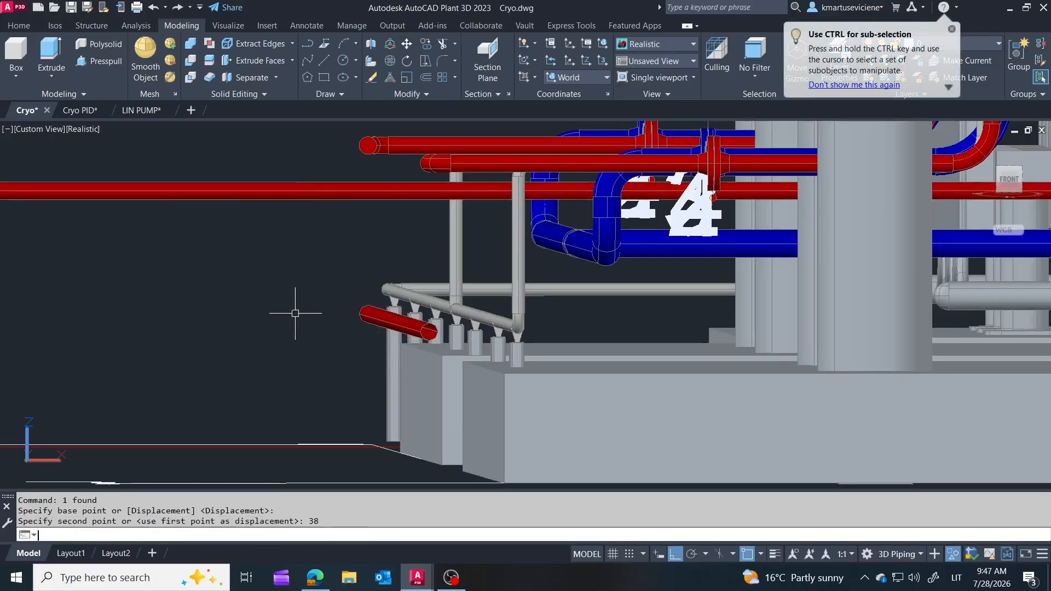
key("Escape")
Step: Turn the elbow at the second tank's nozzle 4 downward and connect it by a vertical pipe to the red header's end
middle_click_drag(379, 330, 300, 400, "shift")
left_click(485, 265)
left_click(497, 269)
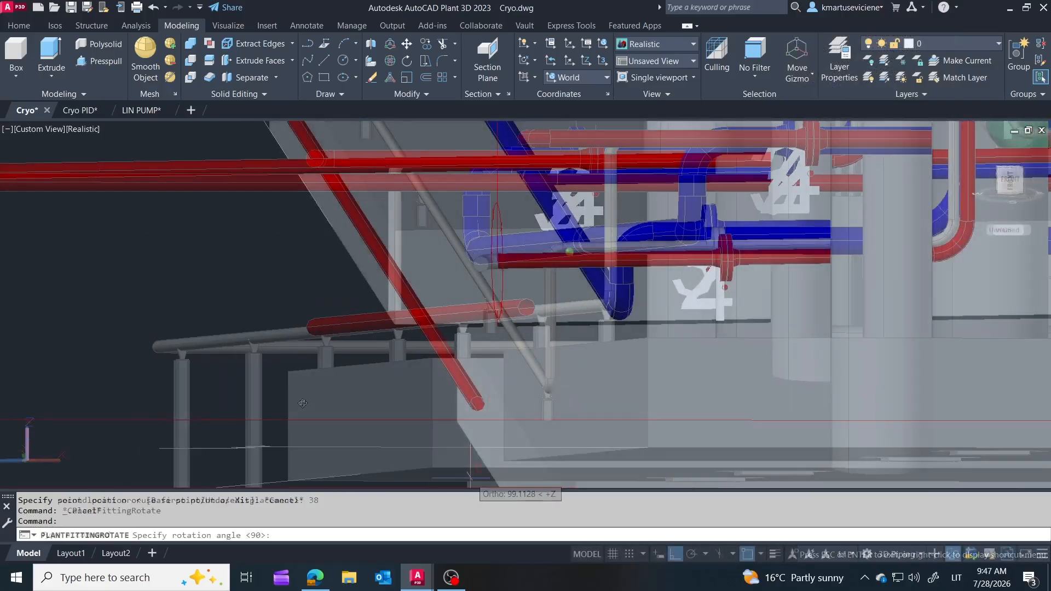
left_click(479, 284)
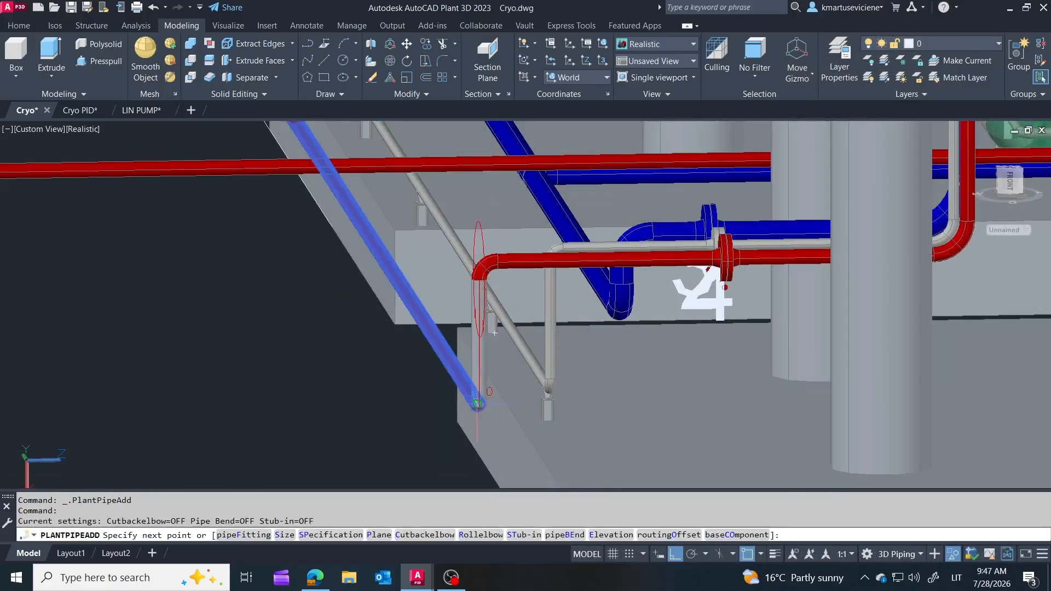
left_click(478, 407)
key("Return")
middle_click_drag(497, 416, 821, 314, "shift")
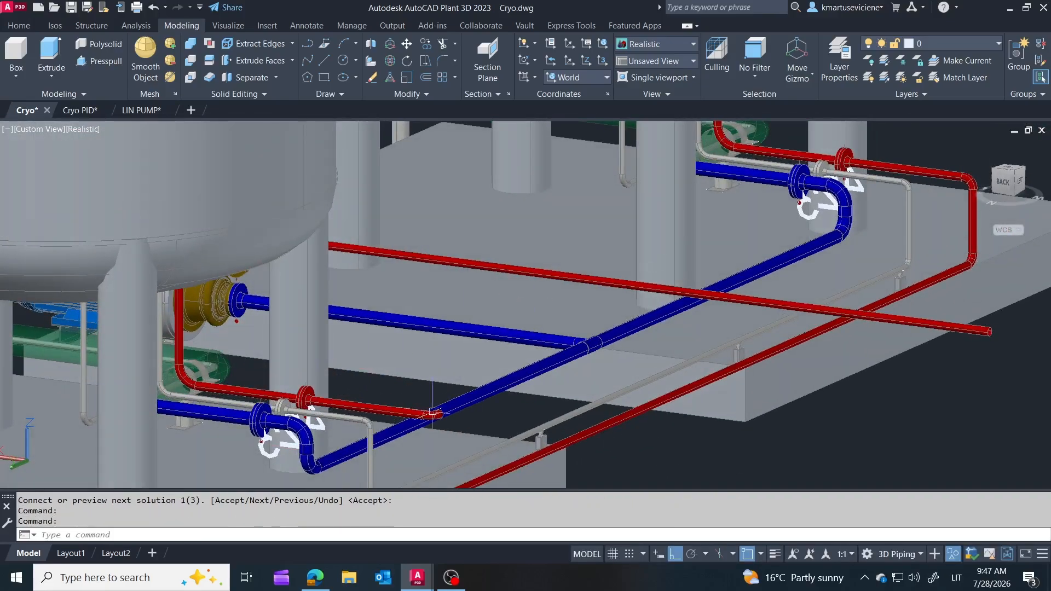
Step: Turn the elbow at the first tank's nozzle 4 downward and connect it by a vertical pipe to the red header's open end
scroll(433, 412, "up", 2)
scroll(432, 416, "up", 3)
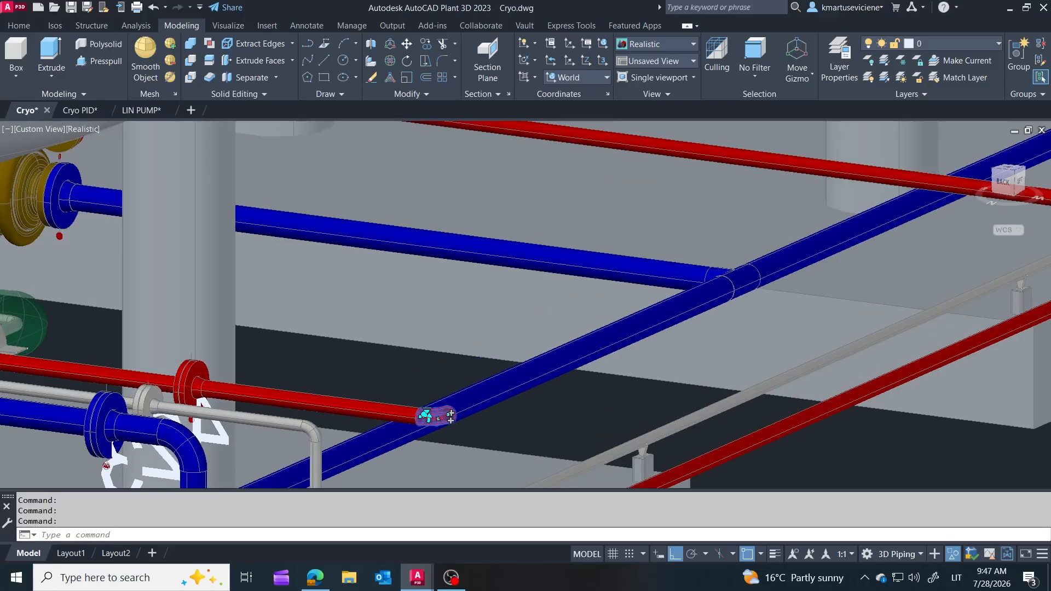
scroll(436, 273, "down", 3)
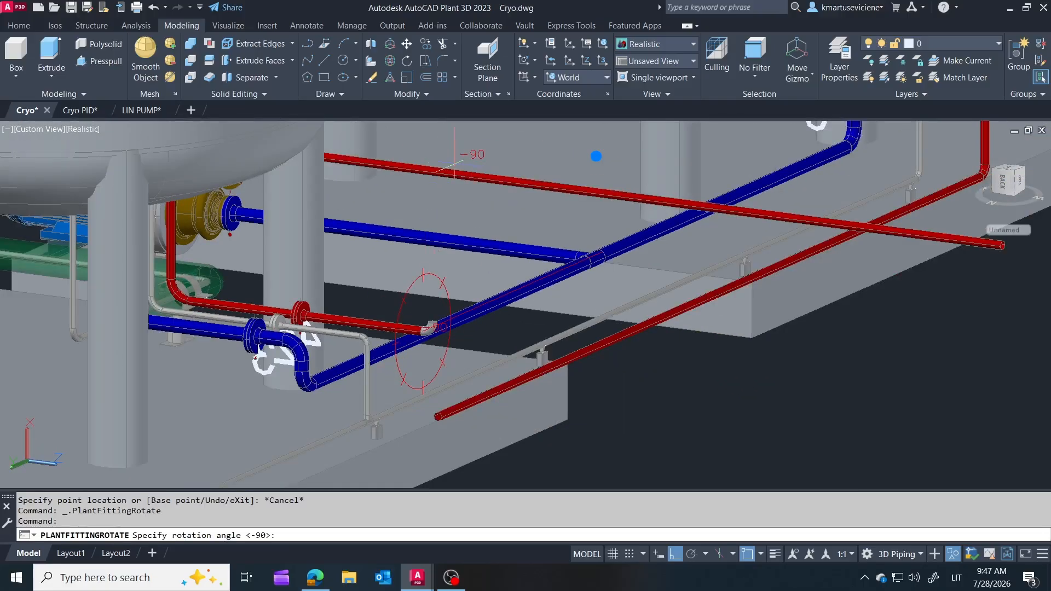
key("Return")
left_click(438, 334)
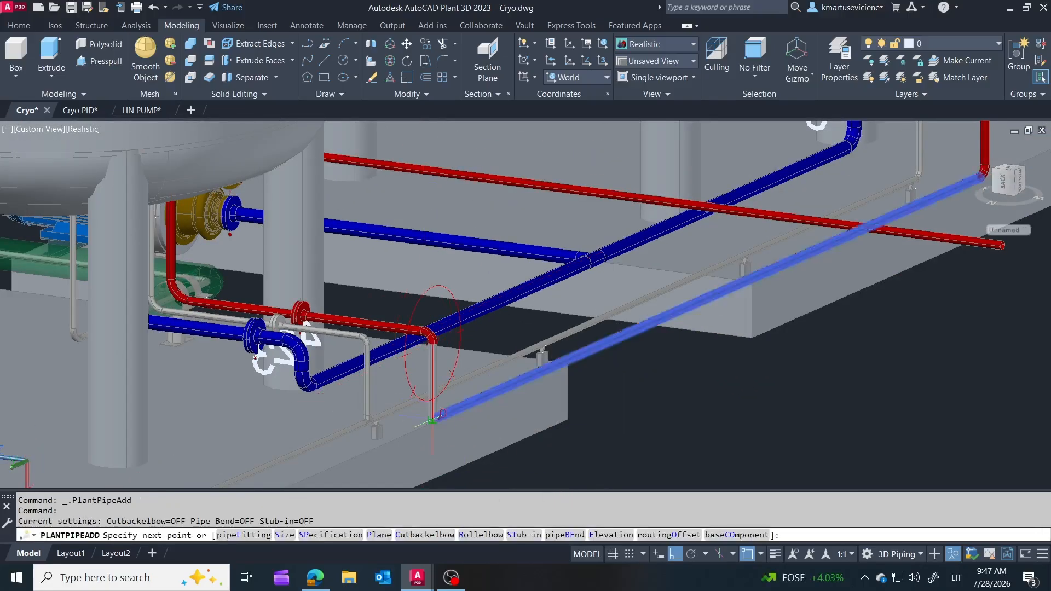
left_click(436, 417)
key("n")
key("Return")
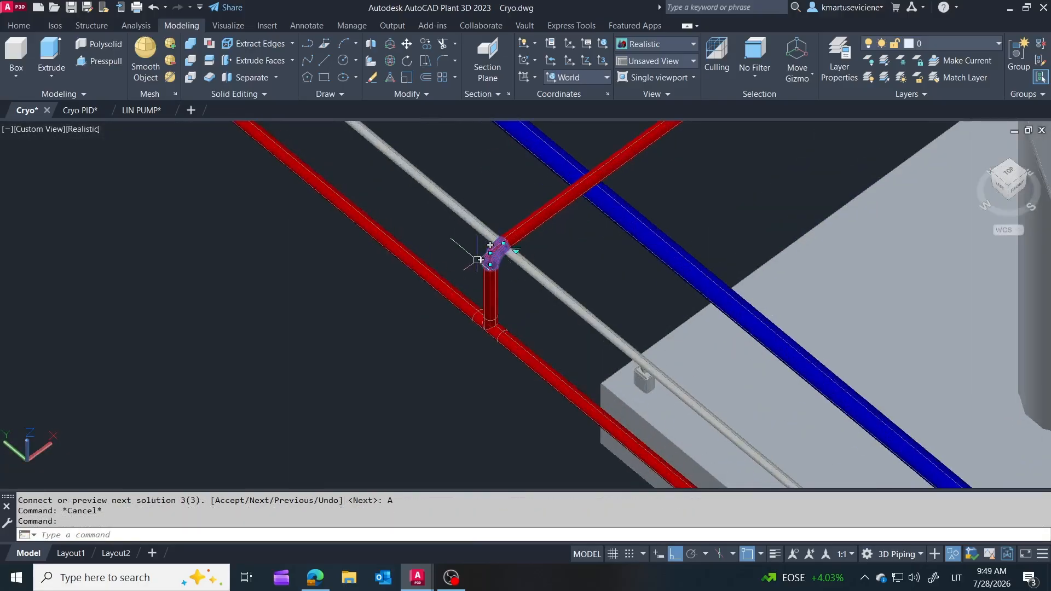
Step: Extend the red discharge pipe straight through its elbow above the header, out past the red header
left_click(490, 245)
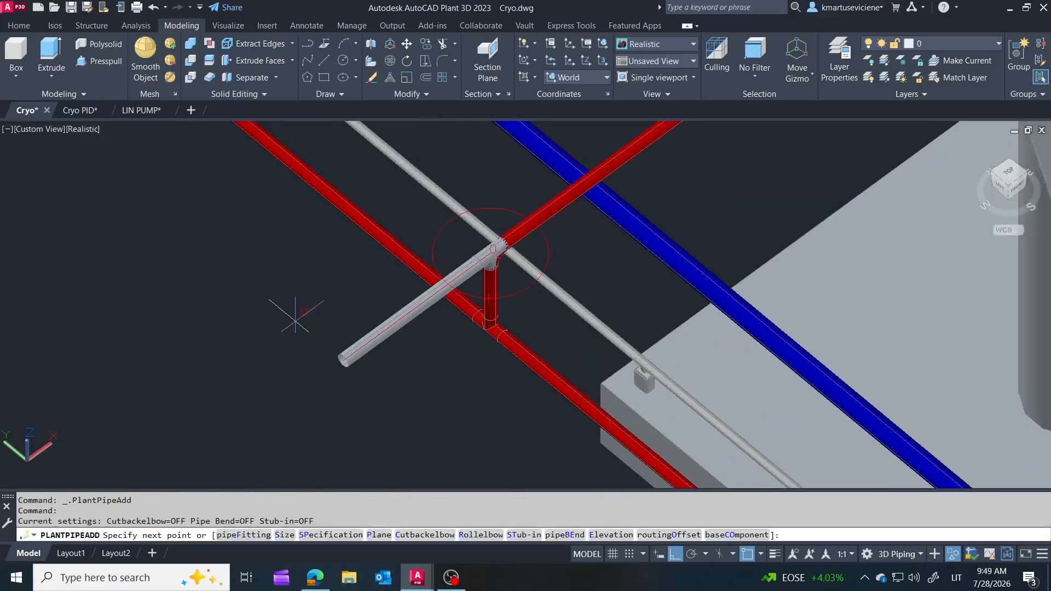
left_click(300, 386)
key("Escape")
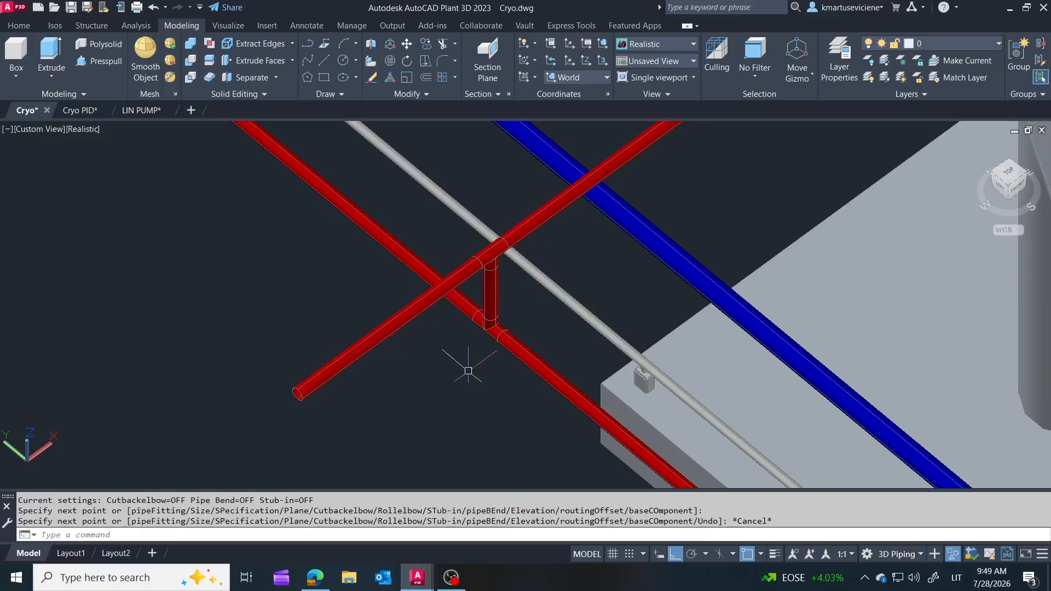
Step: Route a pipe from the discharge pipe's sideways tee branch down to the tee on the red header
middle_click_drag(469, 371, 501, 324, "shift")
middle_click_drag(501, 324, 496, 347, "shift")
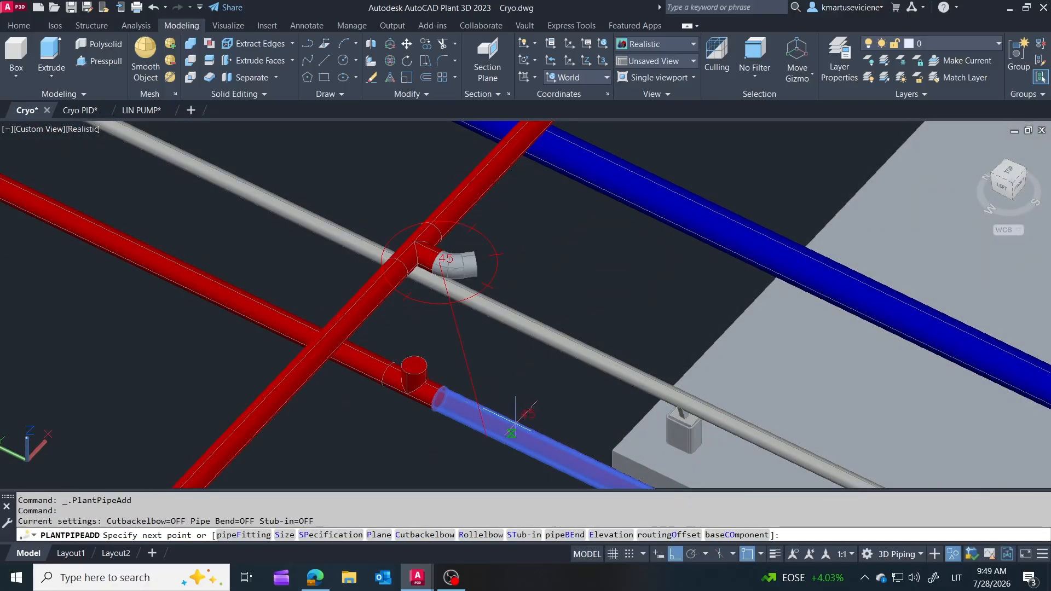
left_click(423, 396)
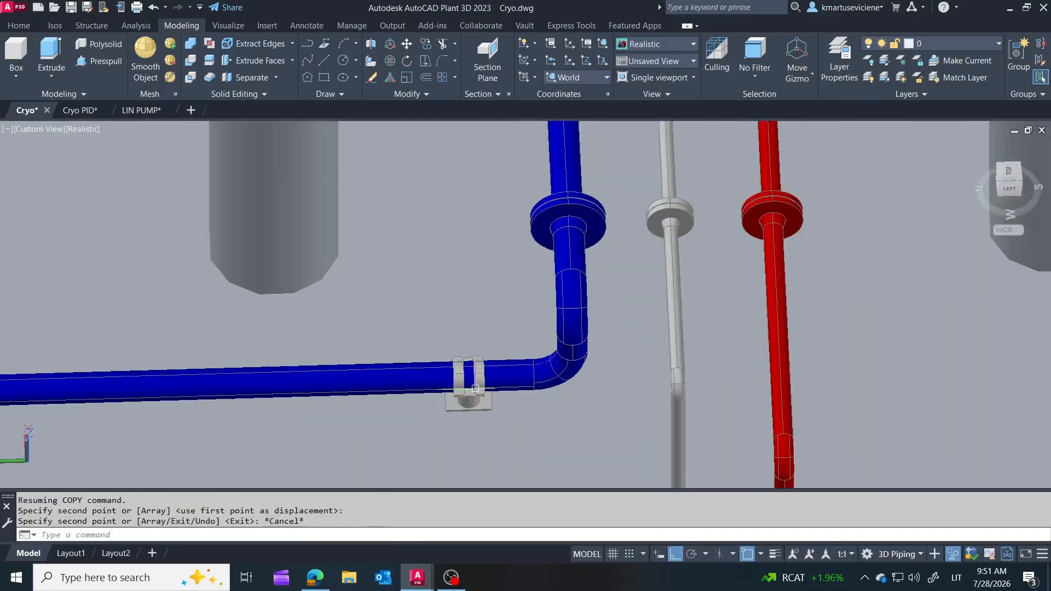
Step: Position the pipe support 200 from the blue header's elbow at the second tank
left_click(469, 367)
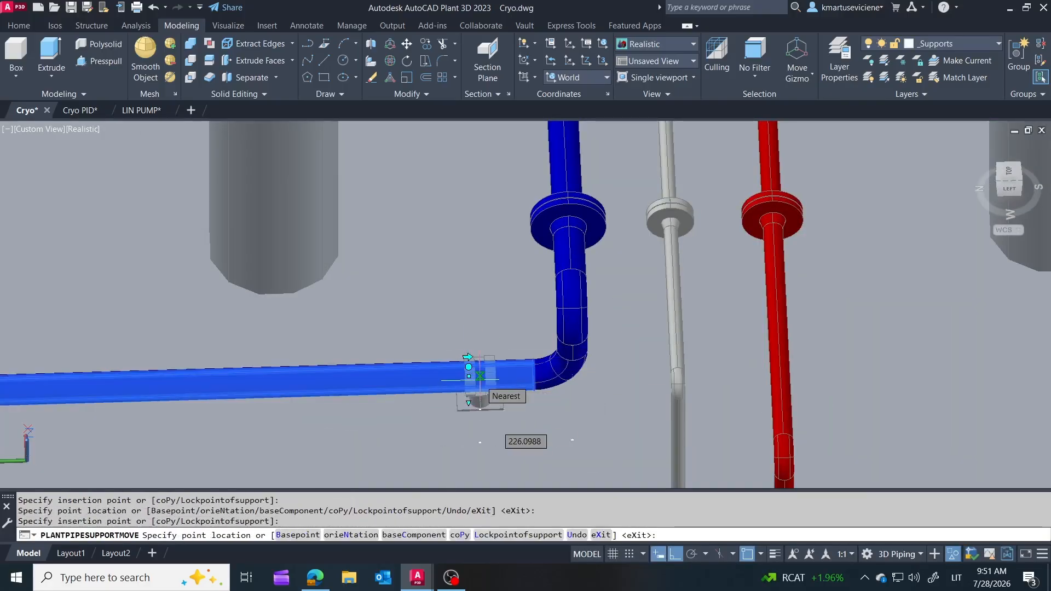
type("200")
key("Return")
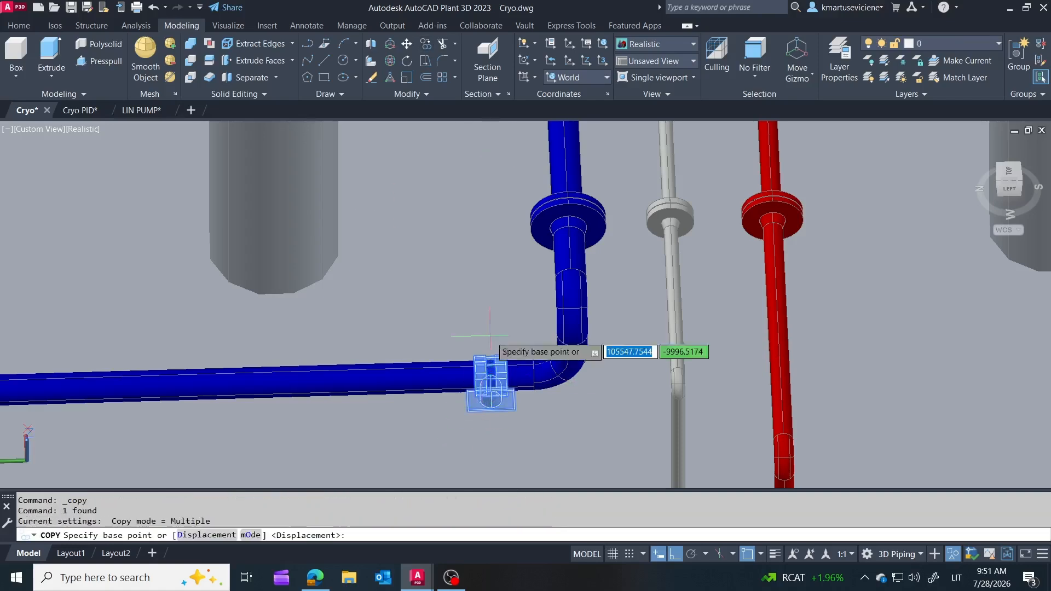
Step: Copy the support 2400 along the blue header toward the pump suction branch
left_click(490, 335)
scroll(481, 350, "down", 5)
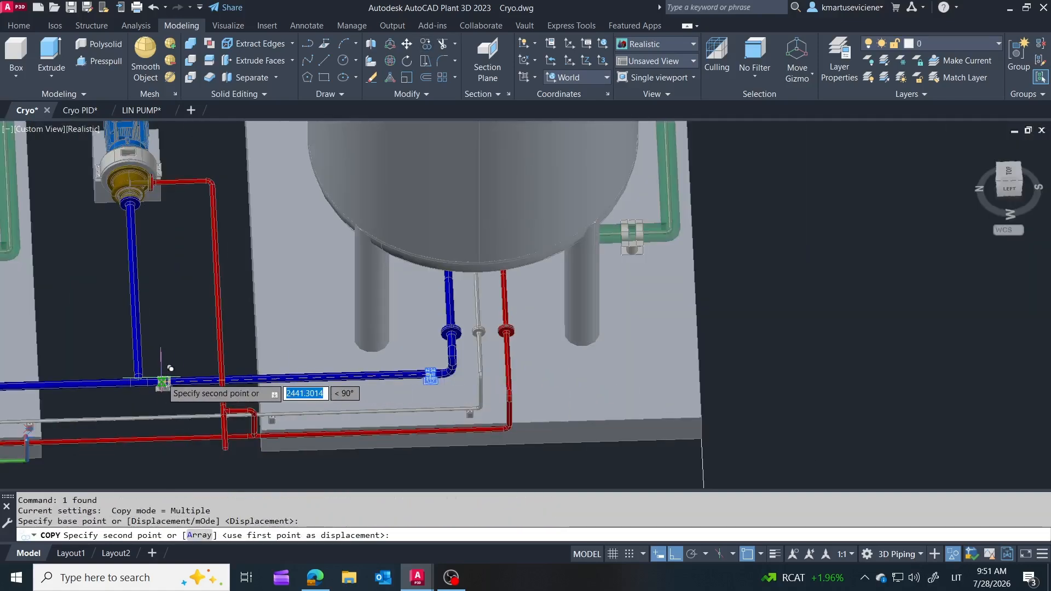
type("2400")
key("Return")
Step: Copy the support onto the suction pipe near the pump and onto the blue header near the first tank's elbow
middle_click_drag(163, 382, 219, 372, "shift")
scroll(59, 260, "up", 3)
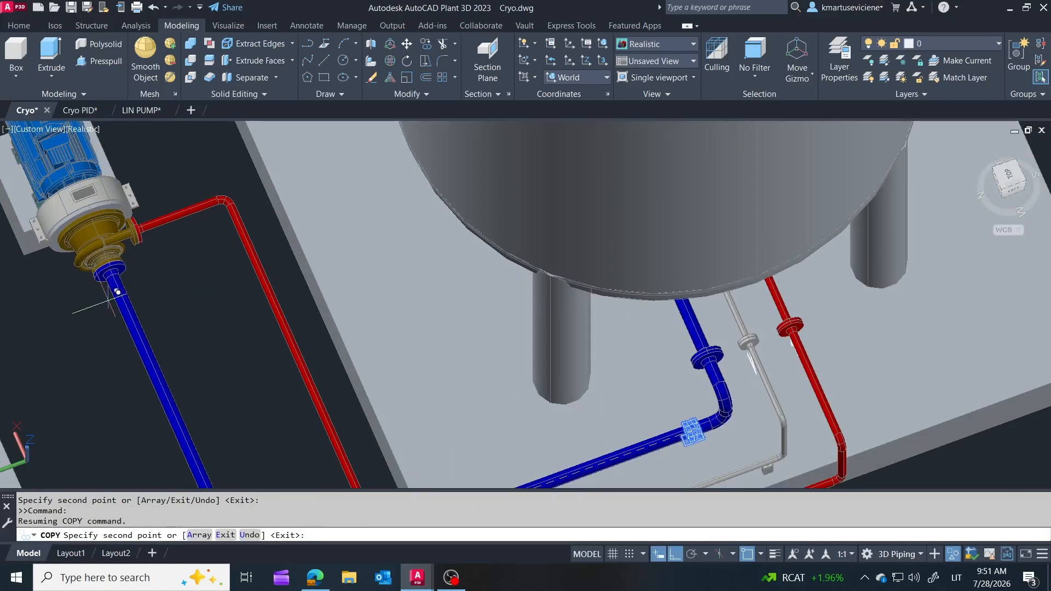
scroll(229, 255, "down", 5)
scroll(262, 399, "up", 3)
middle_click_drag(263, 398, 211, 396, "shift")
scroll(612, 363, "down", 4)
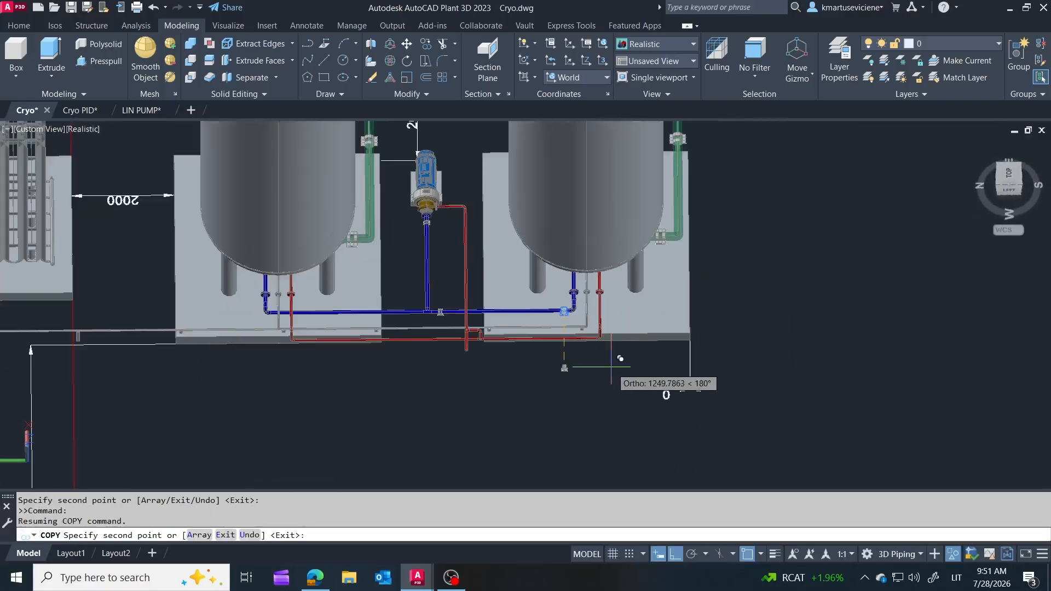
scroll(348, 322, "up", 5)
left_click(111, 278)
scroll(111, 295, "up", 2)
key("Escape")
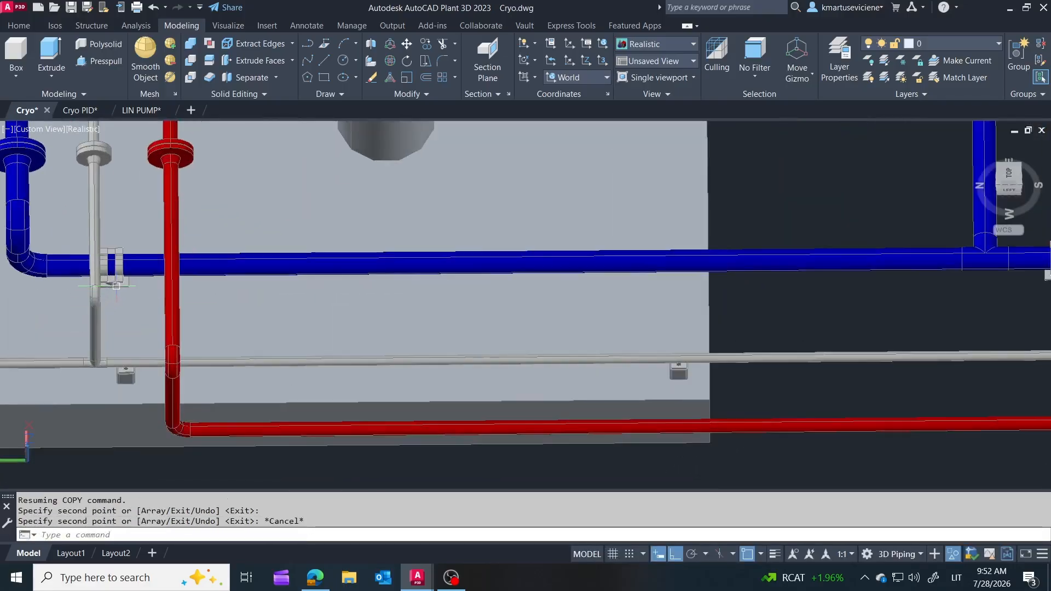
Step: Position the copied support 200 from the blue header's elbow at the first tank
left_click(110, 281)
left_click(110, 266)
key("Tab")
key("Tab")
type("200")
key("Return")
key("Escape")
scroll(69, 332, "down", 3)
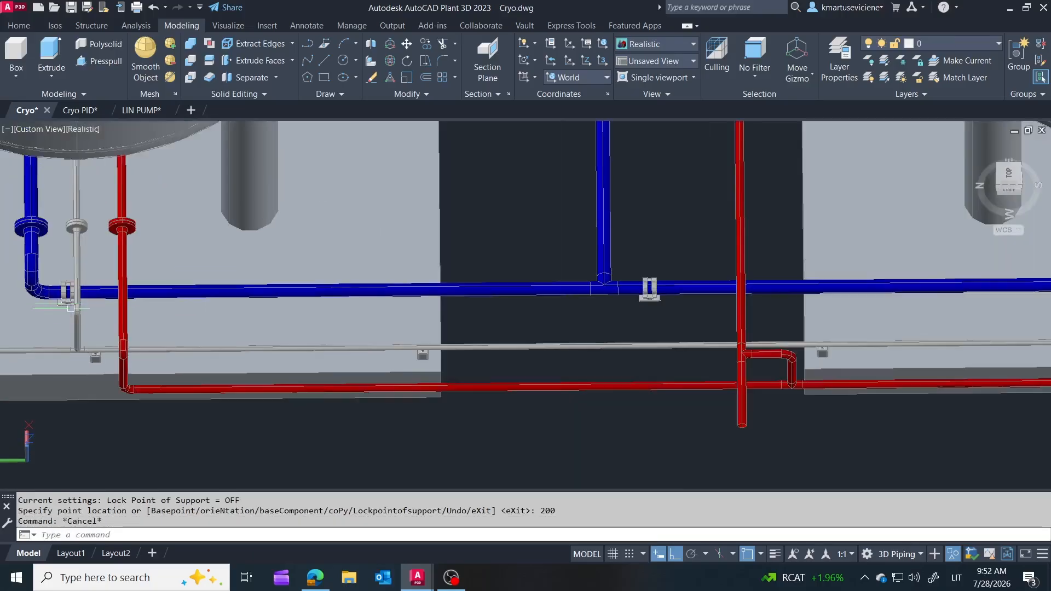
Step: Copy the support at the second tank's end of the red header 2500 along the header toward the first tank
middle_click_drag(646, 306, 641, 345, "shift")
scroll(662, 305, "up", 7)
left_click(662, 299)
left_click(426, 44)
left_click(662, 308)
scroll(715, 314, "down", 7)
middle_click_drag(318, 360, 328, 298, "shift")
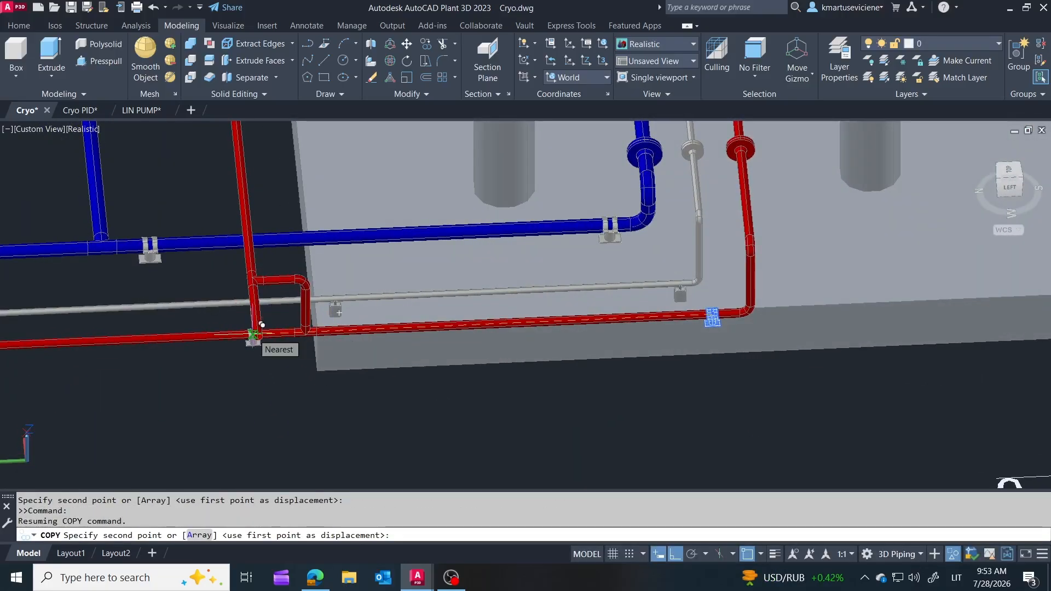
scroll(877, 461, "down", 2)
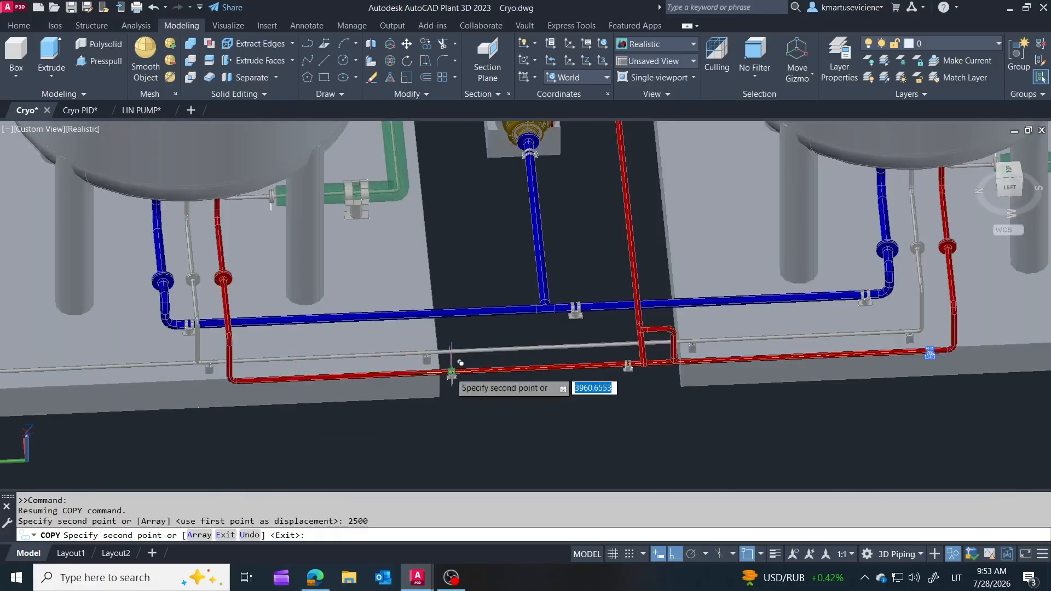
Step: Copy the support onto the red discharge pipe between the pump outlet and its first elbow
middle_click_drag(574, 410, 620, 432, "shift")
scroll(528, 301, "down", 3)
scroll(488, 164, "up", 4)
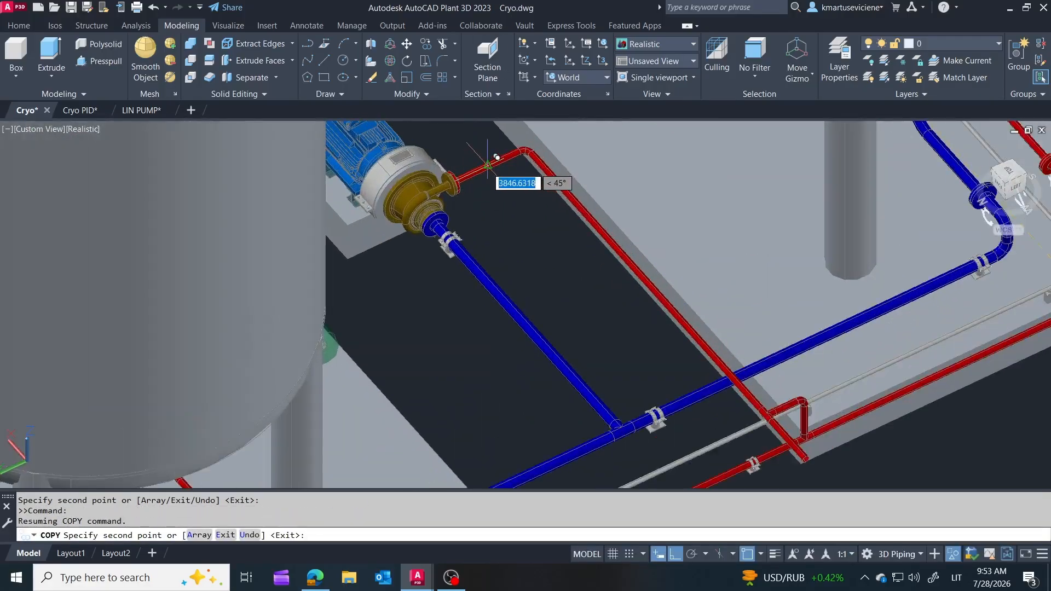
left_click(488, 165)
Step: Copy the support onto the discharge line's open end beyond the red header and onto the header near the first tank's elbow
scroll(499, 208, "down", 3)
scroll(609, 281, "up", 2)
middle_click_drag(608, 306, 387, 334, "shift")
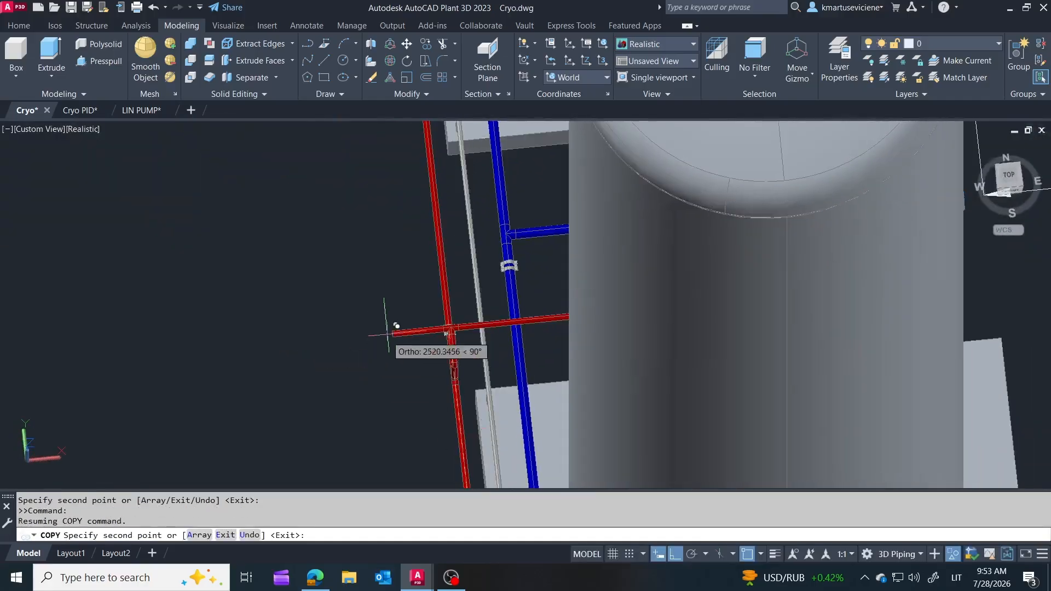
middle_click_drag(377, 398, 563, 375, "shift")
scroll(492, 339, "down", 2)
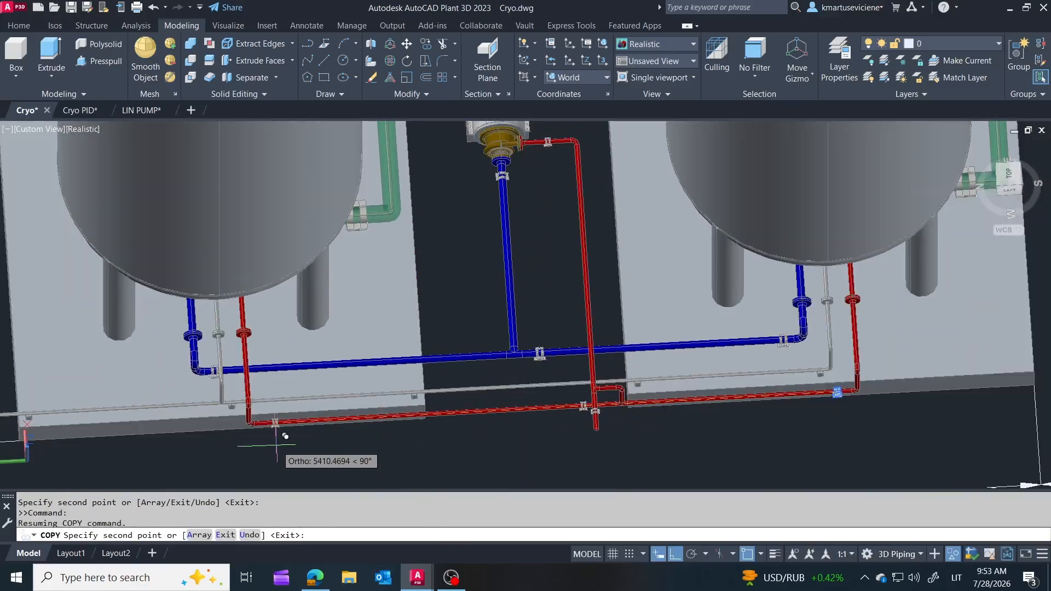
scroll(277, 428, "up", 2)
left_click(275, 426)
key("Escape")
Step: Position the copied support 200 from the red header's elbow at the first tank
scroll(274, 426, "up", 6)
left_click(274, 424)
scroll(257, 339, "down", 1)
left_click(265, 374)
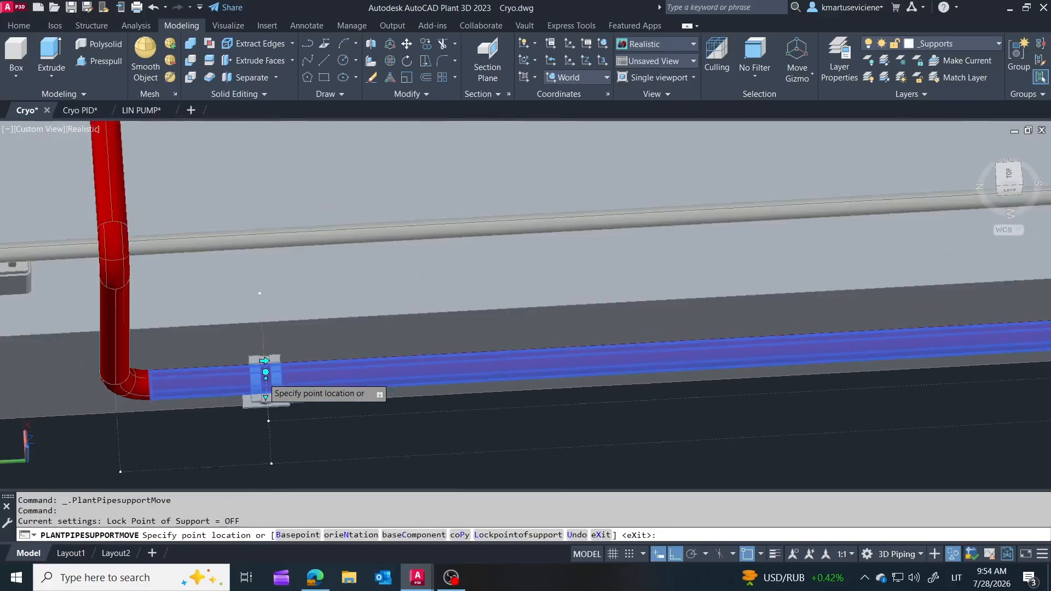
scroll(230, 391, "down", 2)
type("200")
key("Return")
key("Escape")
Step: Measure the distance between the red header's end supports and move the middle support halfway between them
scroll(242, 395, "down", 4)
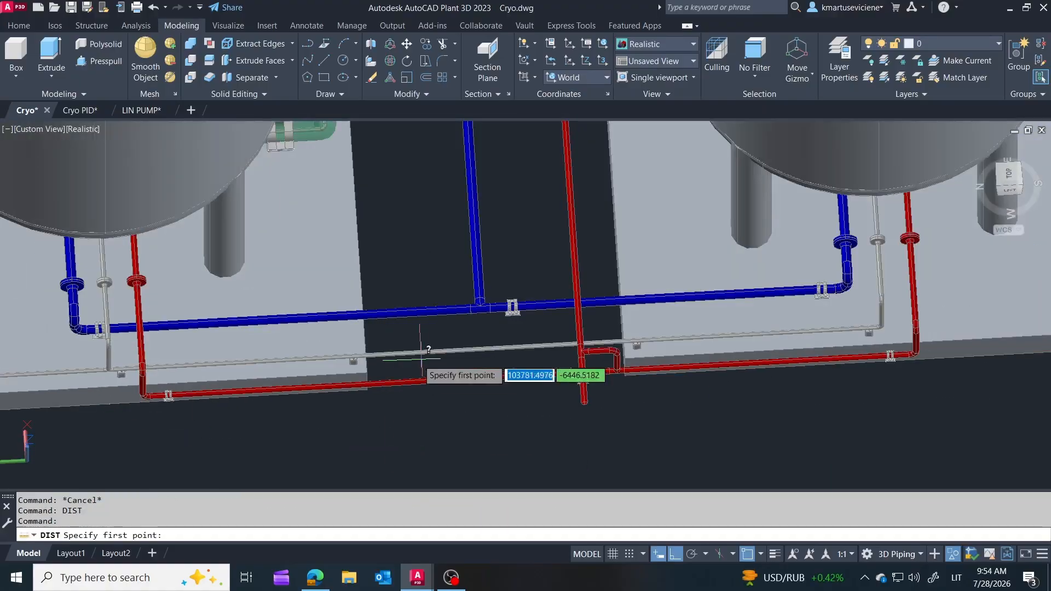
left_click(890, 356)
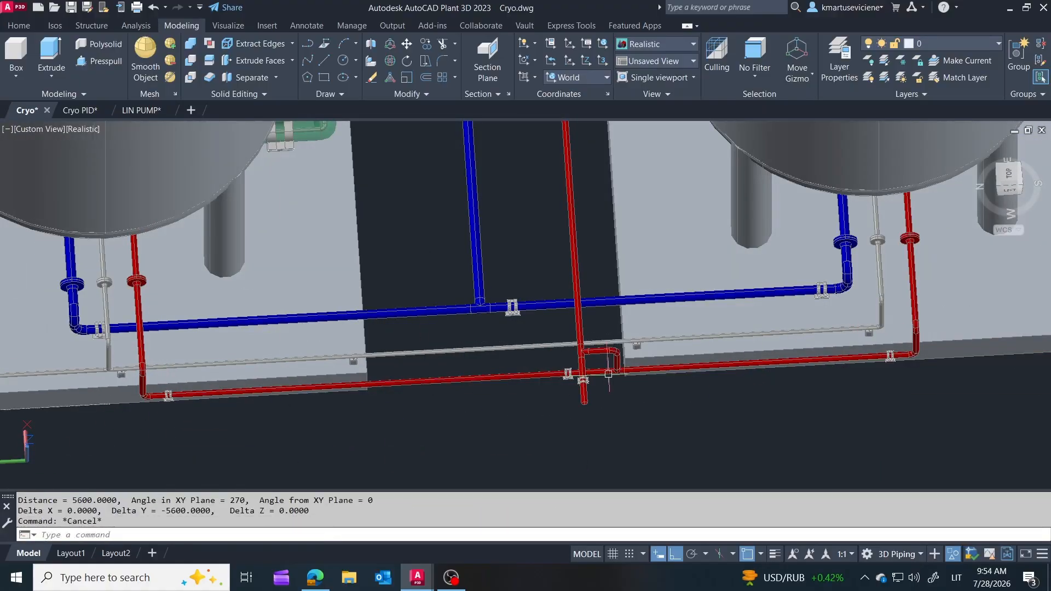
scroll(569, 378, "up", 6)
left_click(568, 376)
scroll(588, 339, "up", 1)
left_click(548, 355)
scroll(547, 353, "down", 7)
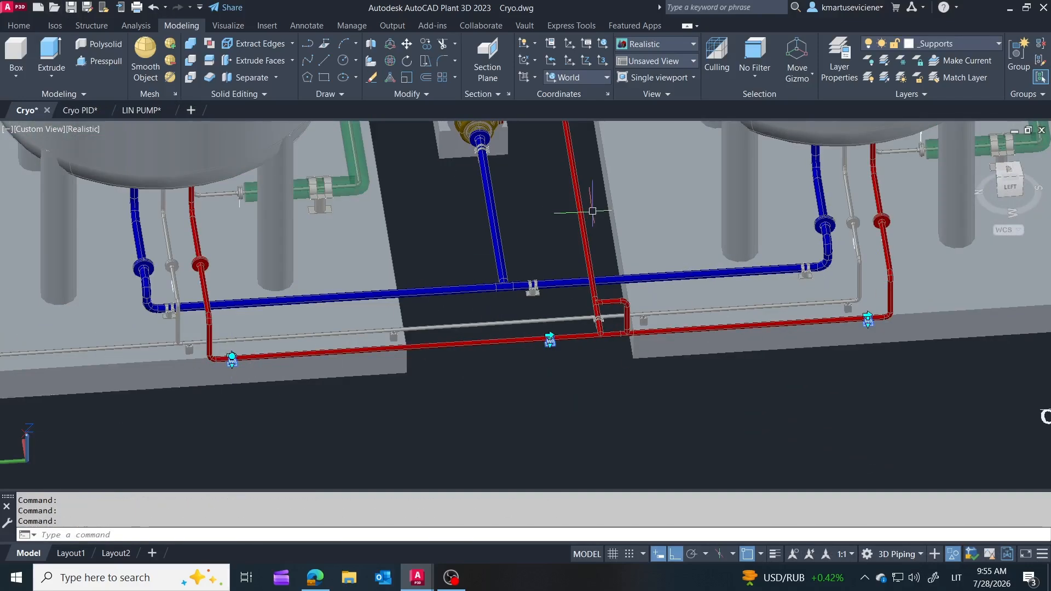
Step: Select the supports on the red lines and on the blue header and show their properties for editing
scroll(615, 333, "down", 2)
scroll(607, 340, "up", 10)
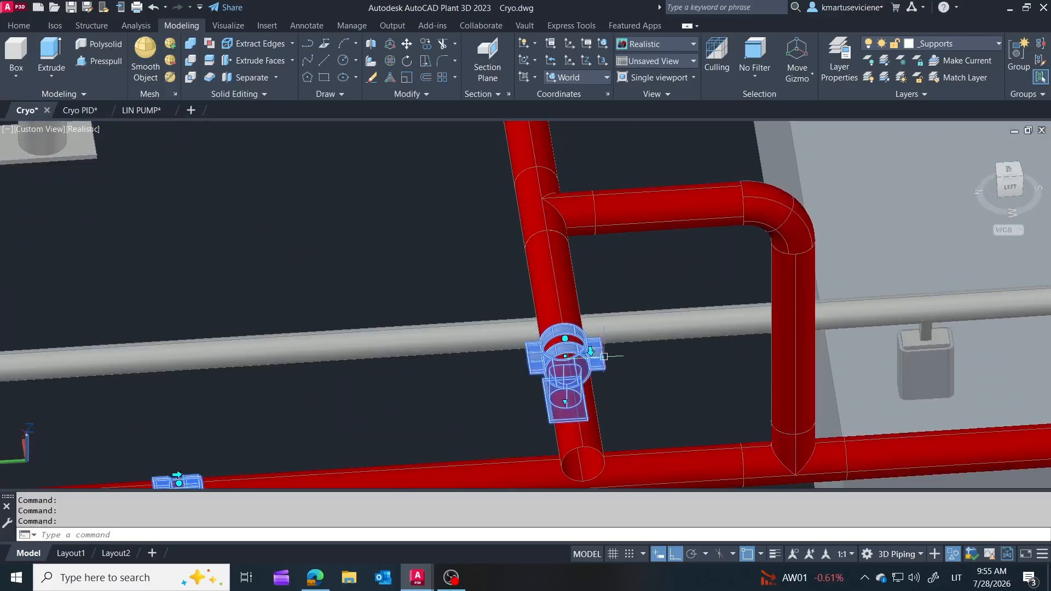
scroll(605, 356, "down", 10)
key("ctrl+1")
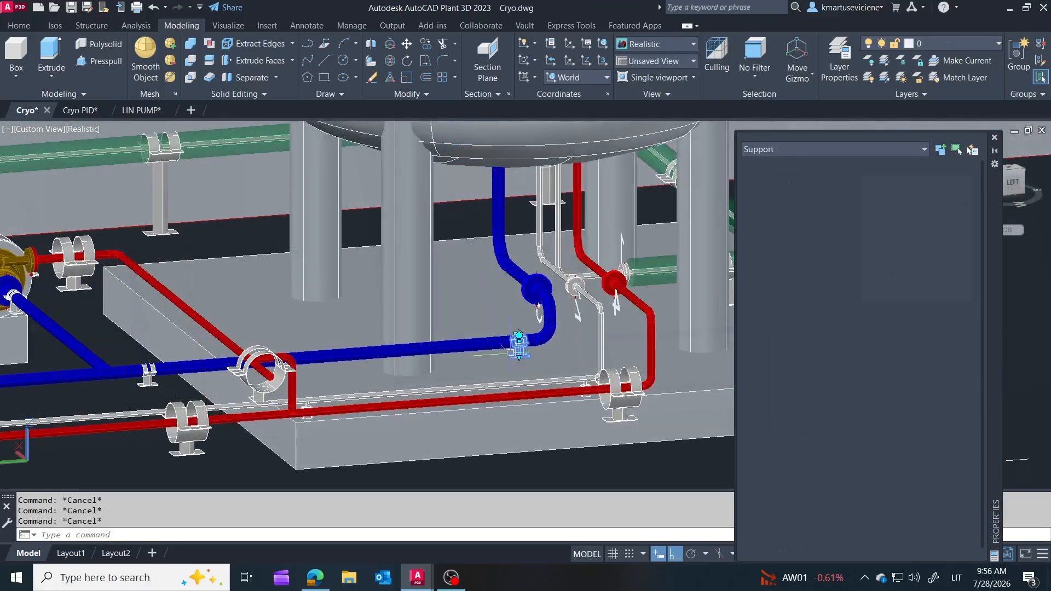
left_click(147, 371)
left_click(489, 373)
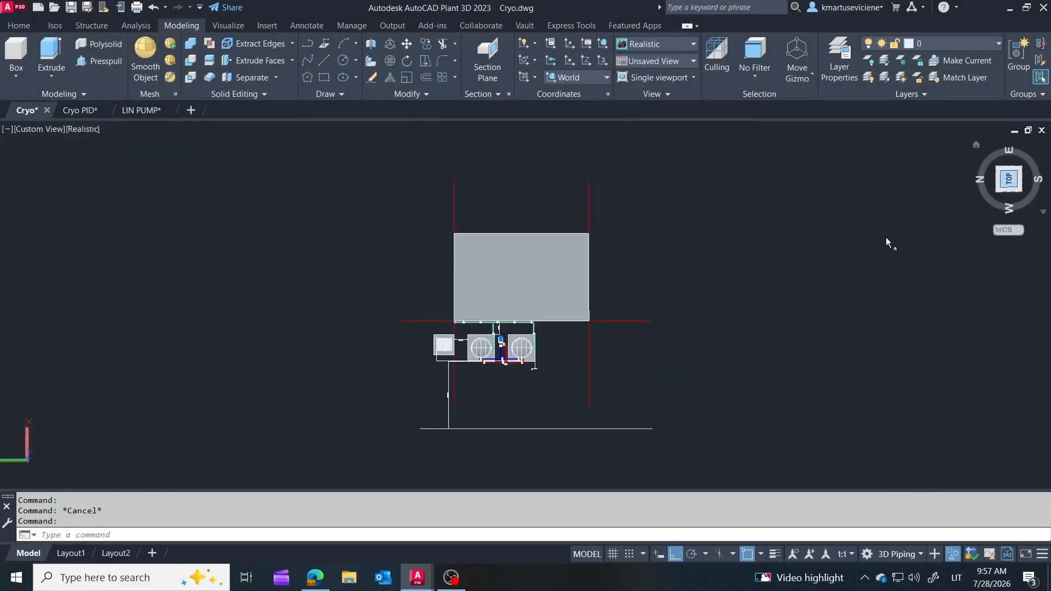
Step: Examine the supports along the red and blue lines from the top view and in perspective around both tanks
scroll(470, 259, "up", 6)
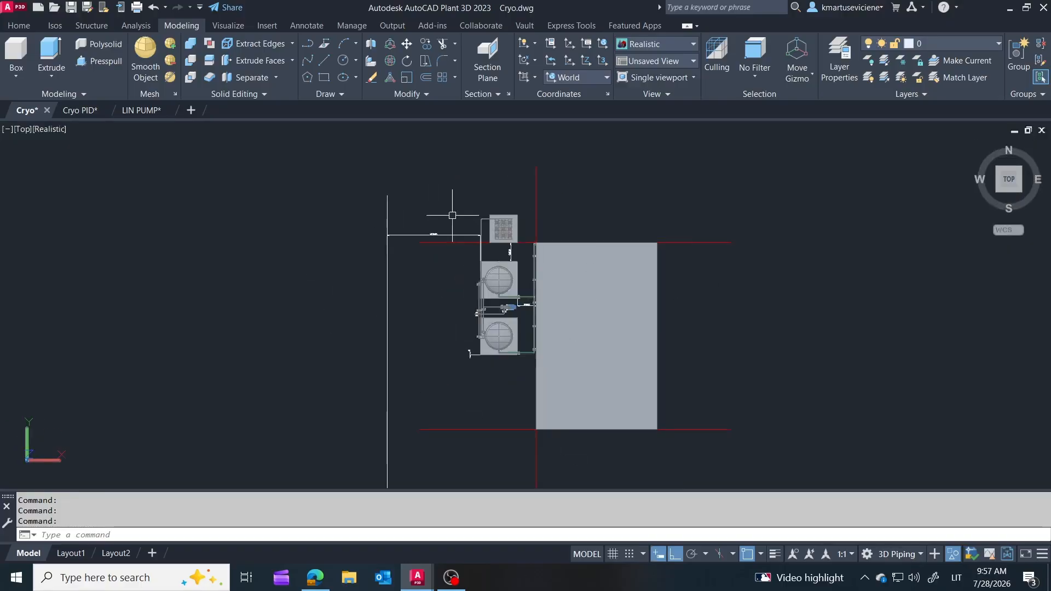
scroll(526, 336, "up", 8)
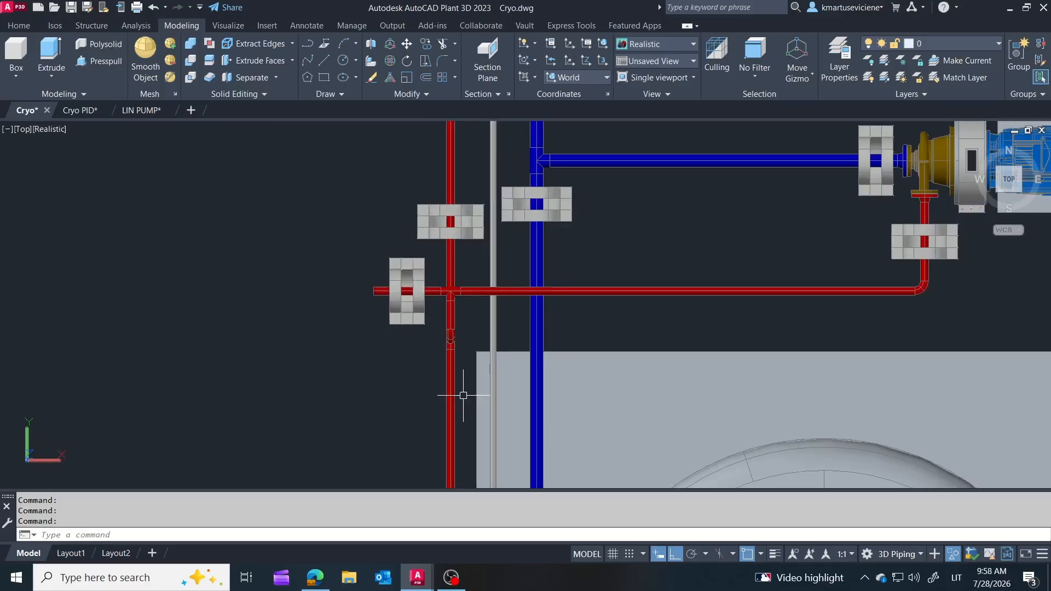
scroll(463, 395, "down", 5)
scroll(529, 226, "up", 3)
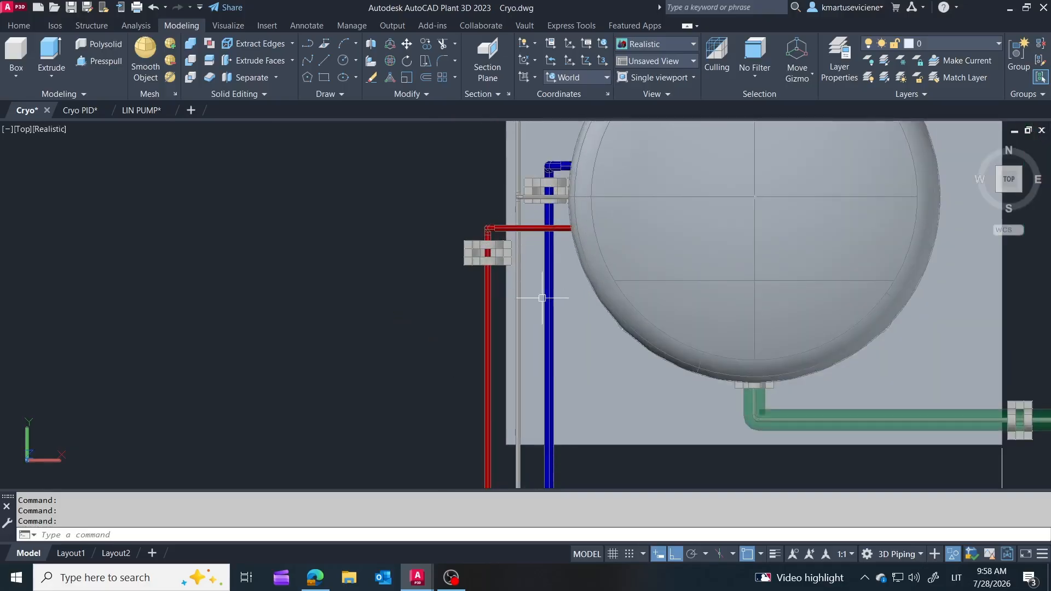
middle_click_drag(542, 298, 636, 225, "shift")
scroll(301, 271, "down", 5)
scroll(464, 251, "up", 3)
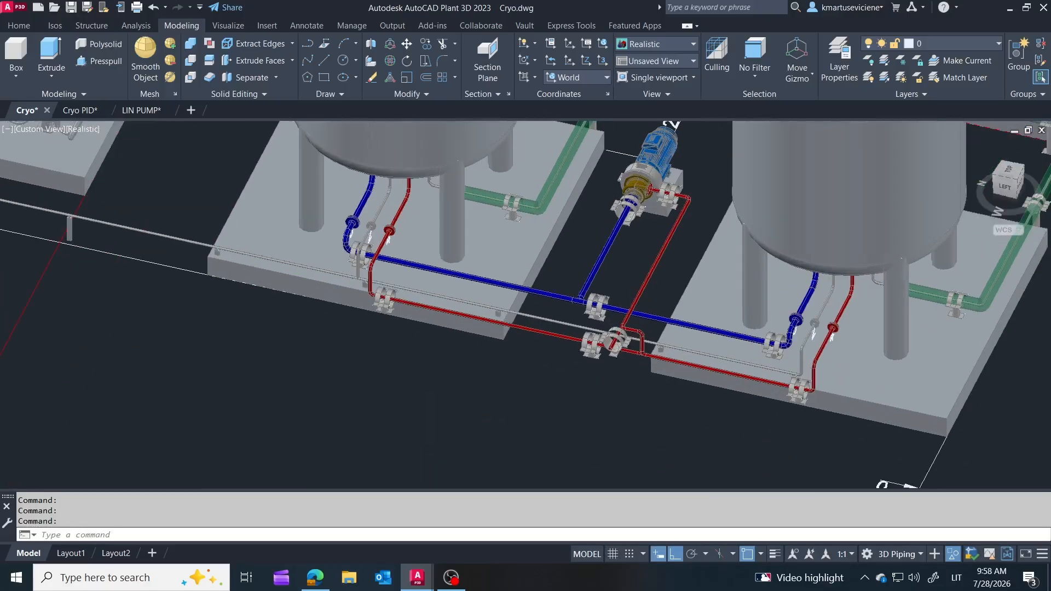
scroll(584, 274, "up", 1)
middle_click_drag(572, 297, 580, 274, "shift")
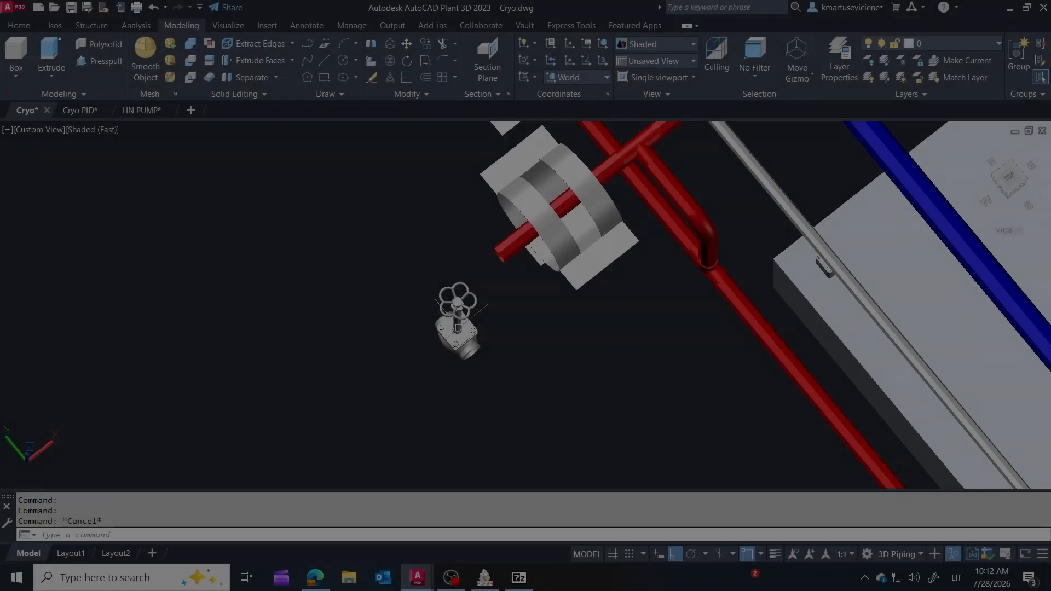
Step: Copy the handwheel valve twice in a row beside the discharge line's open end
left_click(458, 320)
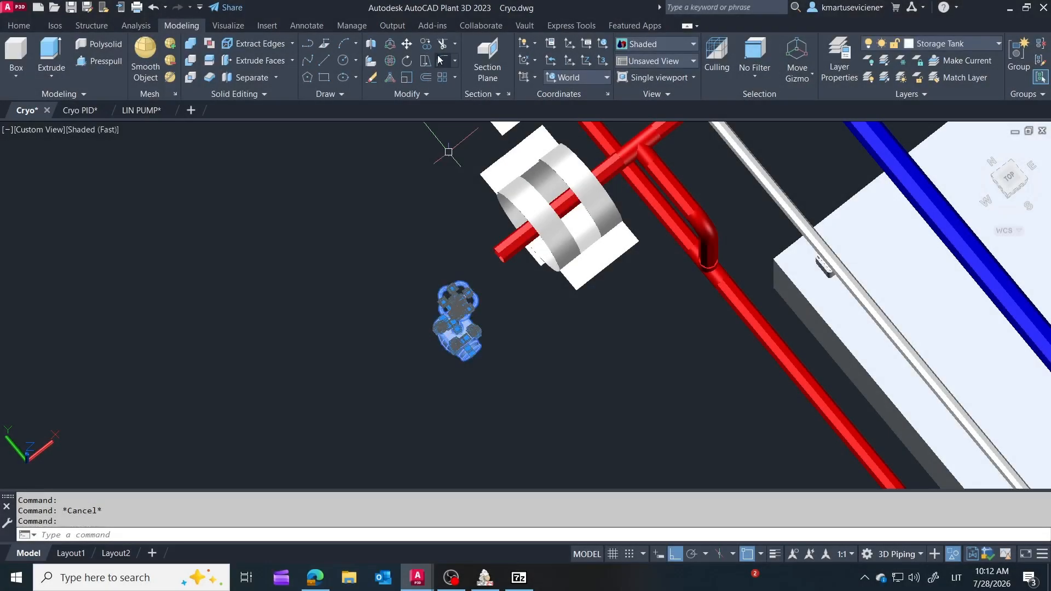
left_click(343, 205)
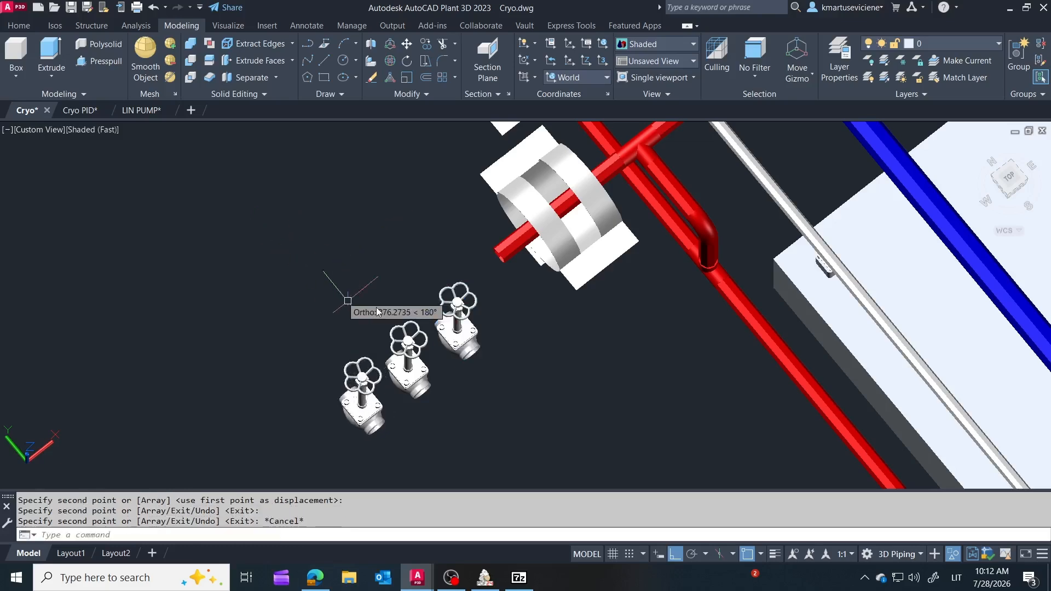
middle_click_drag(470, 433, 433, 280, "shift")
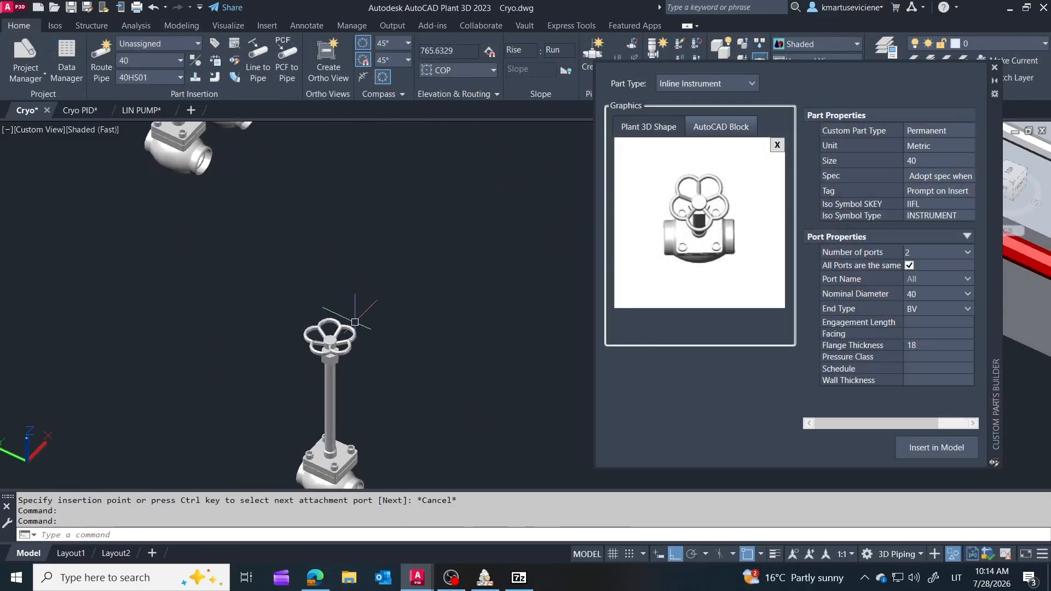
Step: Move the size 40 custom valve onto the red bypass branch next to its elbow
left_click(303, 470)
scroll(280, 434, "down", 4)
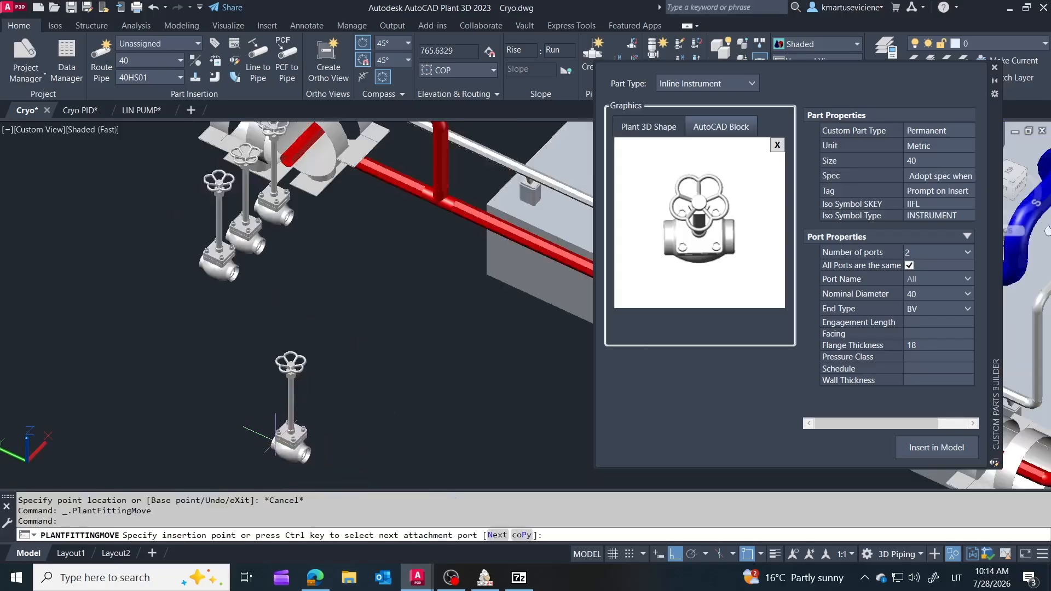
scroll(391, 157, "up", 5)
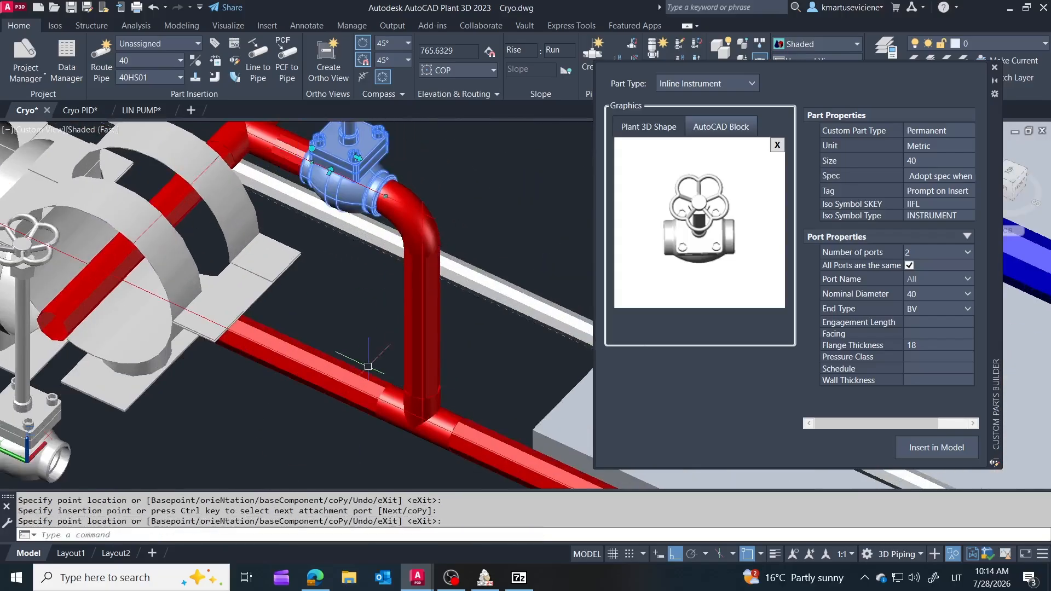
key("Escape")
Step: Extend the red header pipe's end to meet the bypass branch connection
scroll(387, 341, "down", 1)
left_click(376, 398)
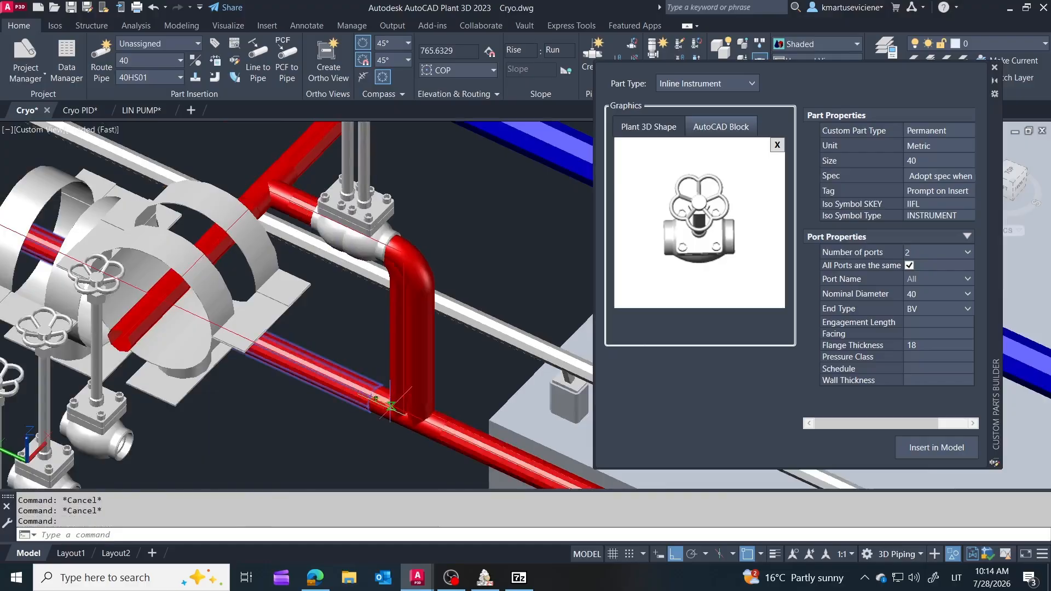
key("Escape")
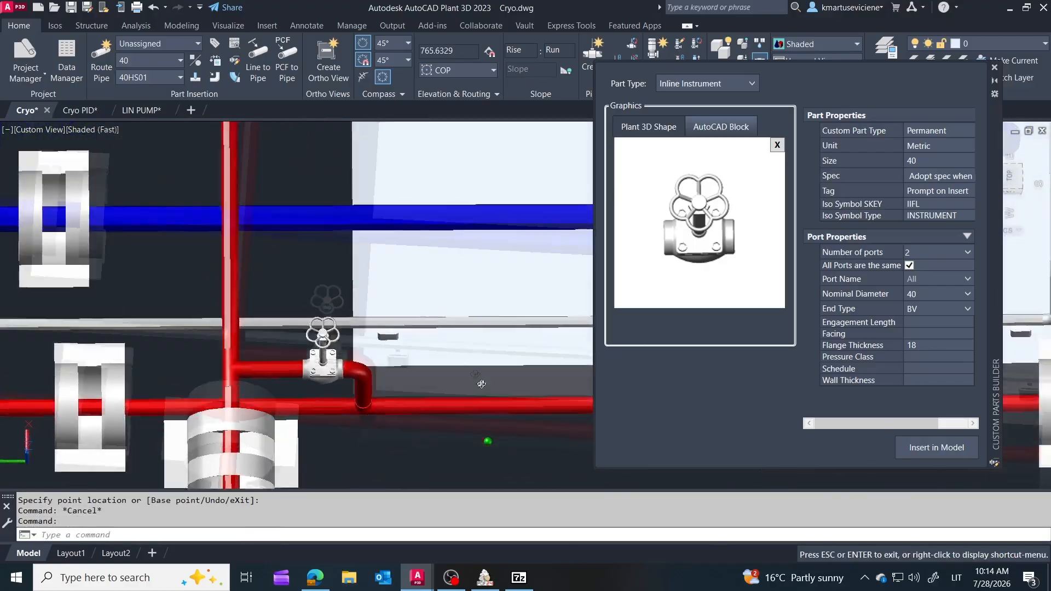
Step: Move the valve along the bypass branch away from the elbow, toward the discharge line tee
scroll(307, 401, "up", 1)
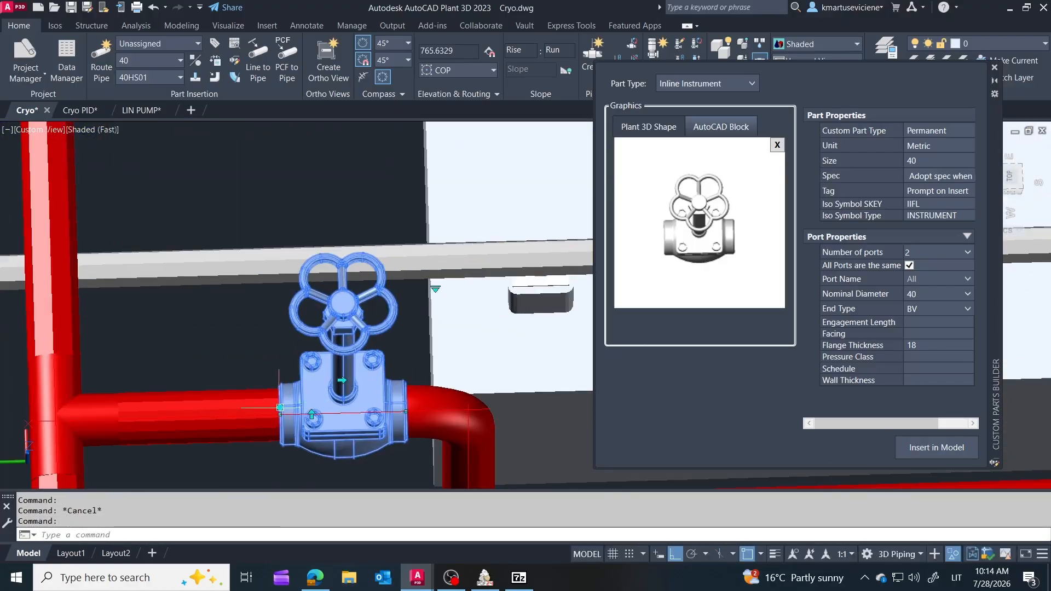
left_click(280, 414)
left_click(193, 417)
key("Escape")
scroll(326, 321, "down", 4)
Step: Lengthen the discharge line's open end and move its support outward along the extended pipe
middle_click_drag(314, 323, 239, 299, "shift")
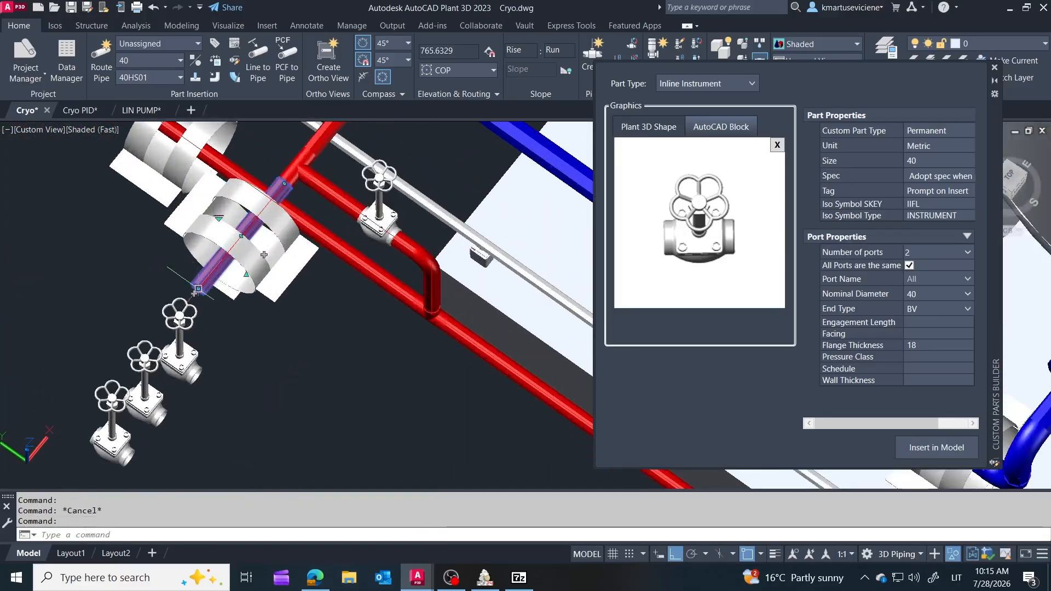
left_click(262, 287)
left_click(248, 238)
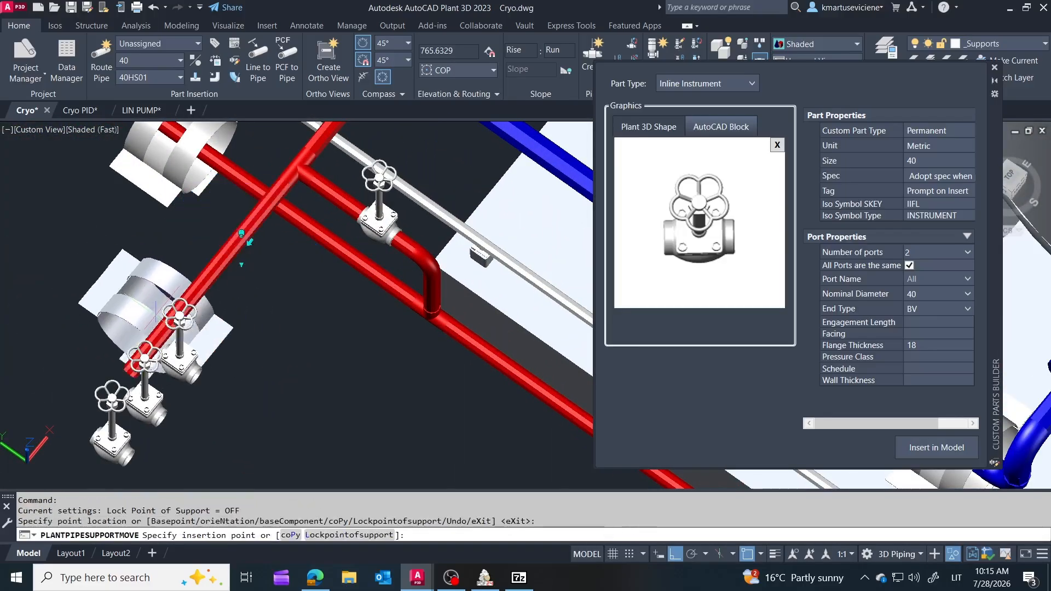
left_click(164, 339)
key("Escape")
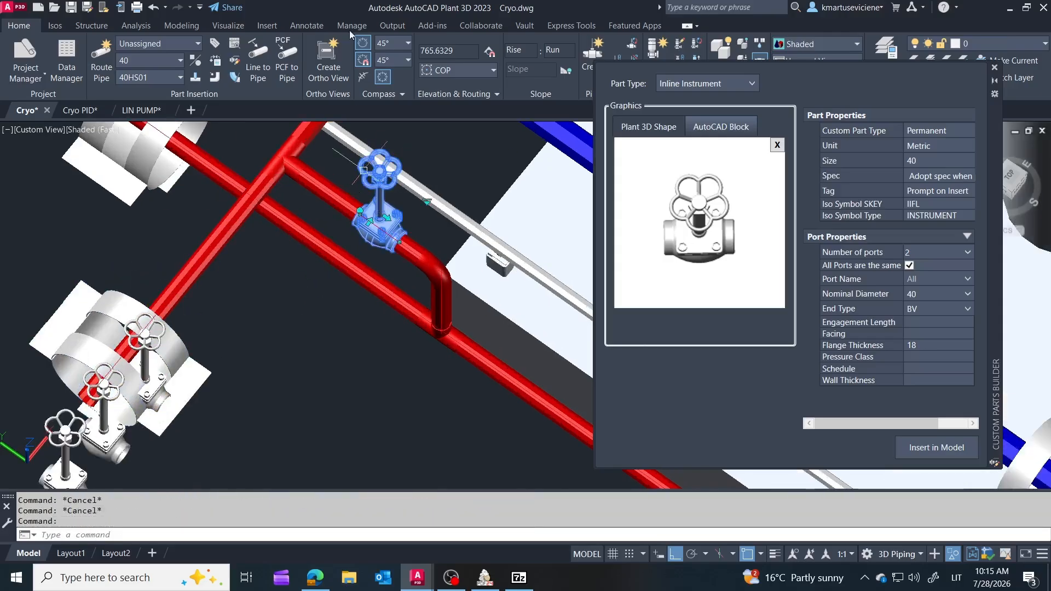
Step: Copy the bypass valve and fit the copy onto the discharge line between the red header and the end support
left_click(181, 25)
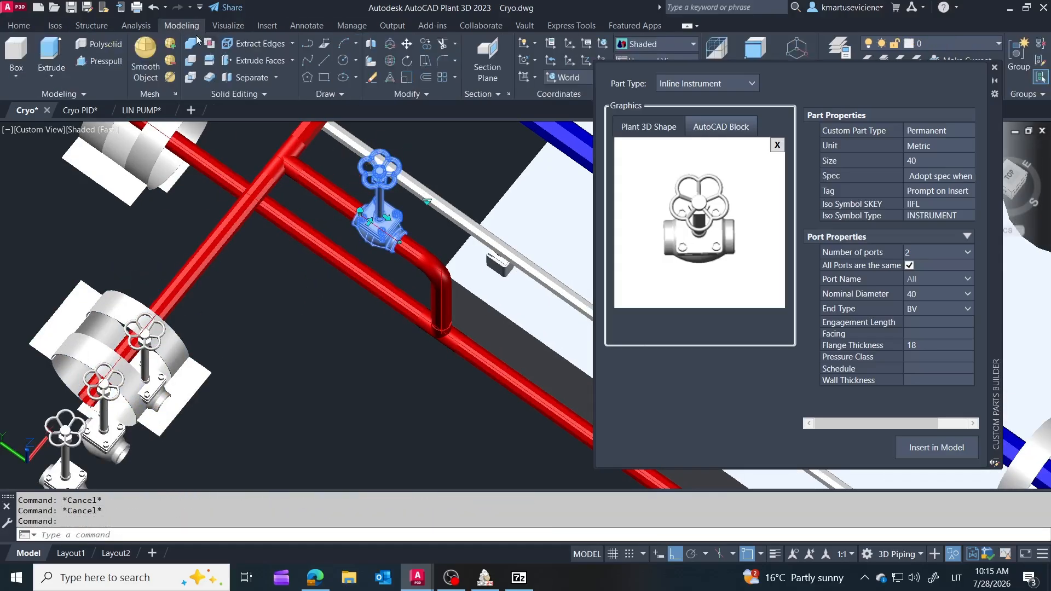
left_click(214, 218)
key("Escape")
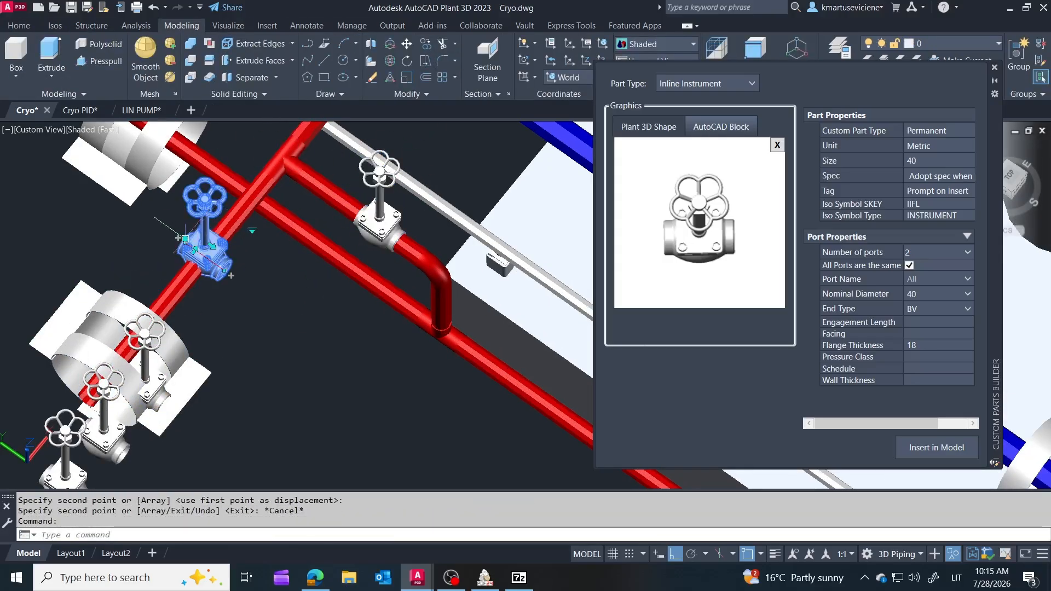
left_click(225, 271)
left_click(198, 263)
key("Escape")
middle_click_drag(244, 281, 183, 273, "shift")
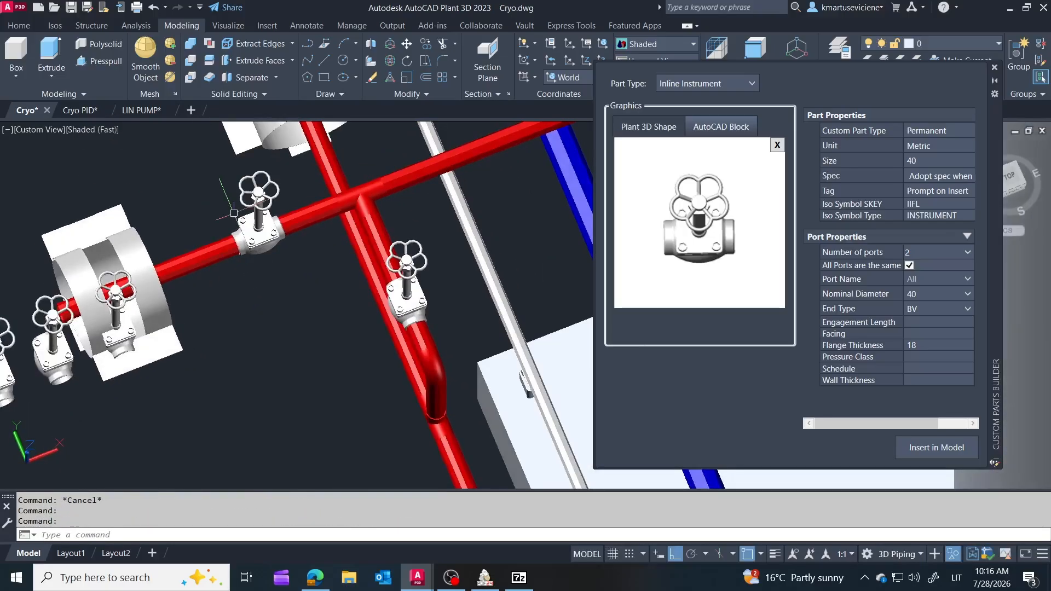
Step: Work out the size ratio from 76 in Calculator and scale the middle spare valve by 1.58
scroll(252, 219, "up", 5)
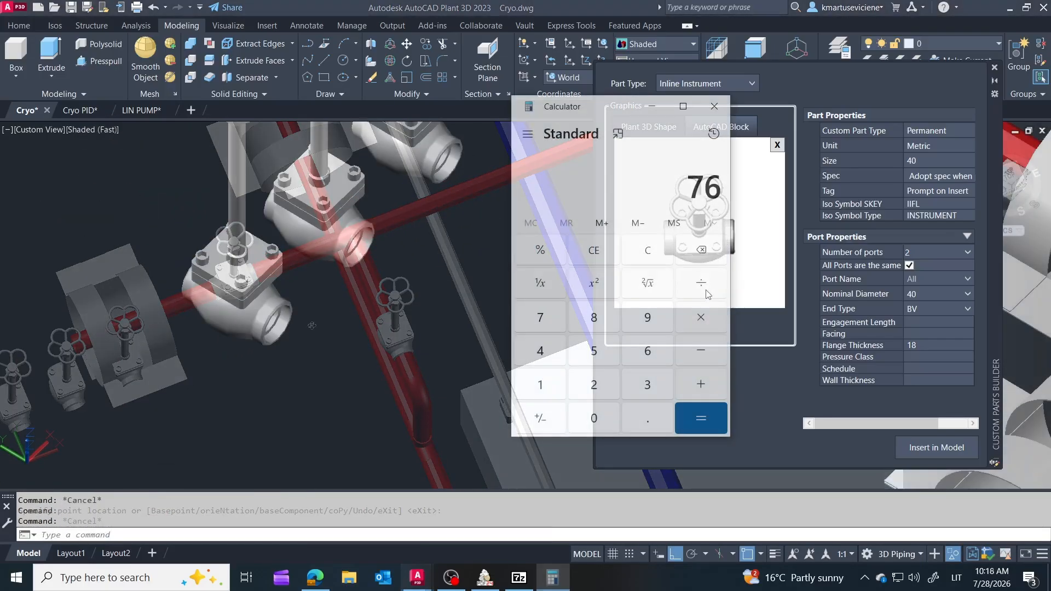
type("/4")
left_click(714, 106)
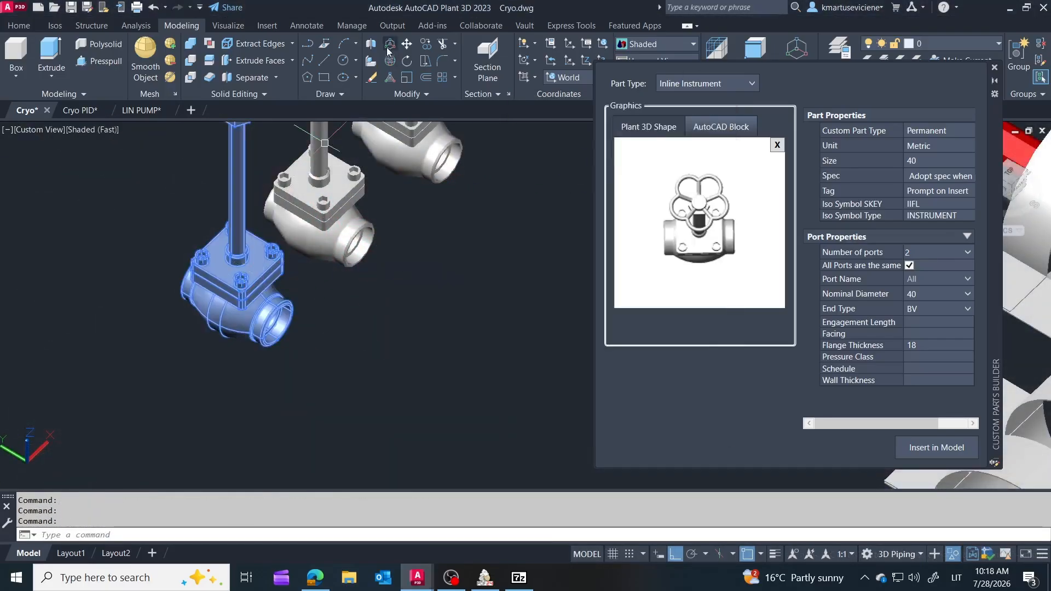
left_click(333, 226)
scroll(328, 241, "down", 2)
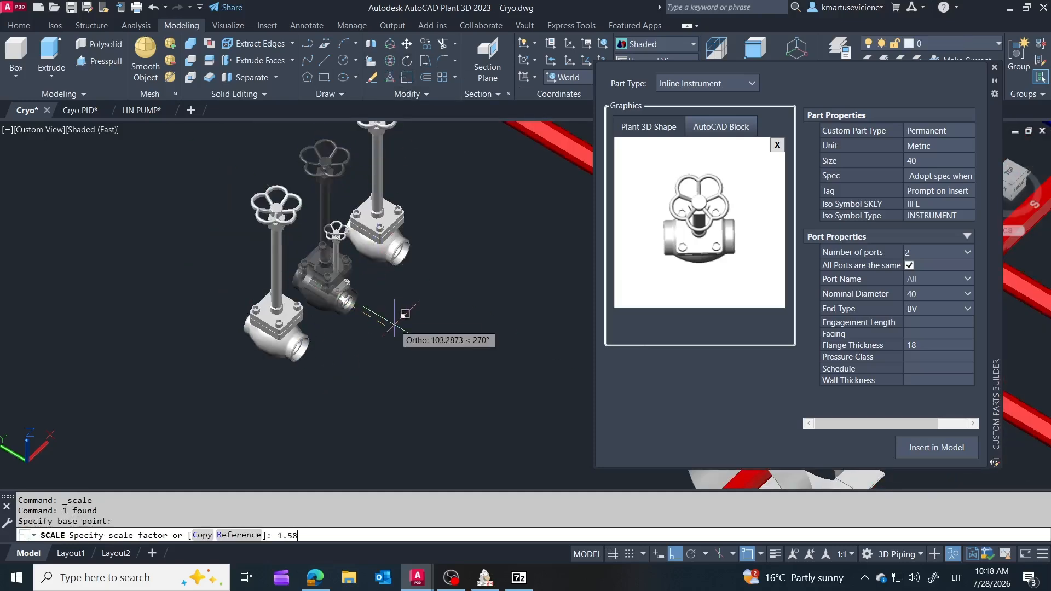
key("Escape")
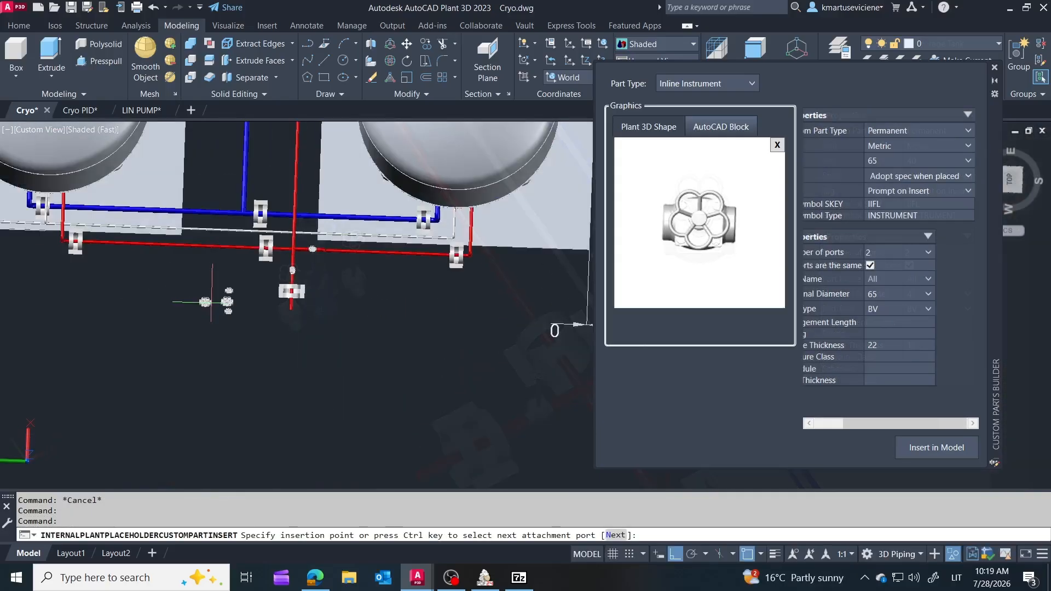
Step: Insert the custom size 65 handwheel valve into the pump's blue suction line above the header tee
scroll(212, 303, "down", 4)
scroll(233, 222, "up", 8)
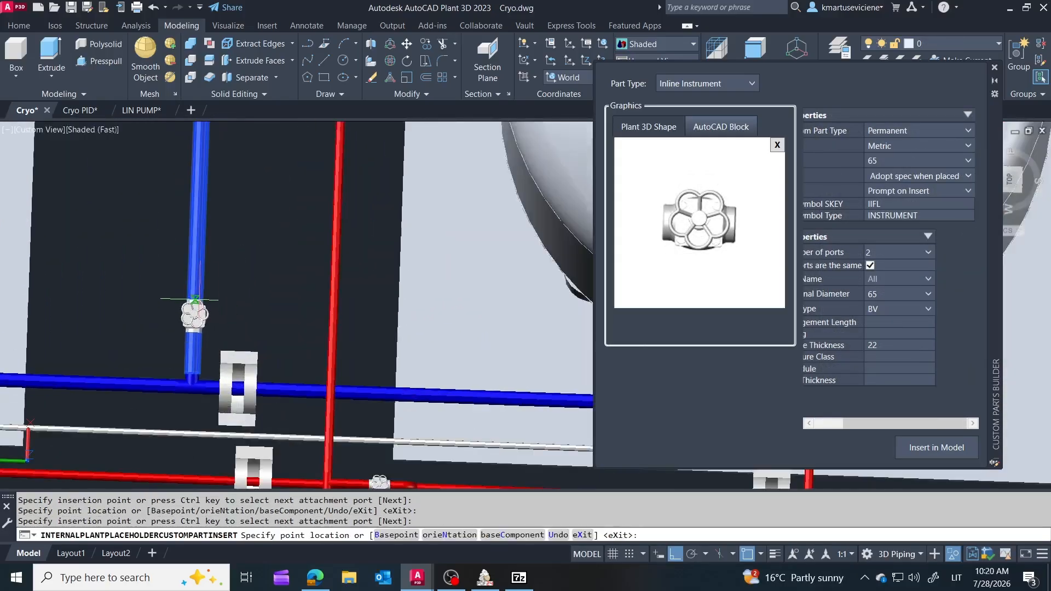
left_click(220, 282)
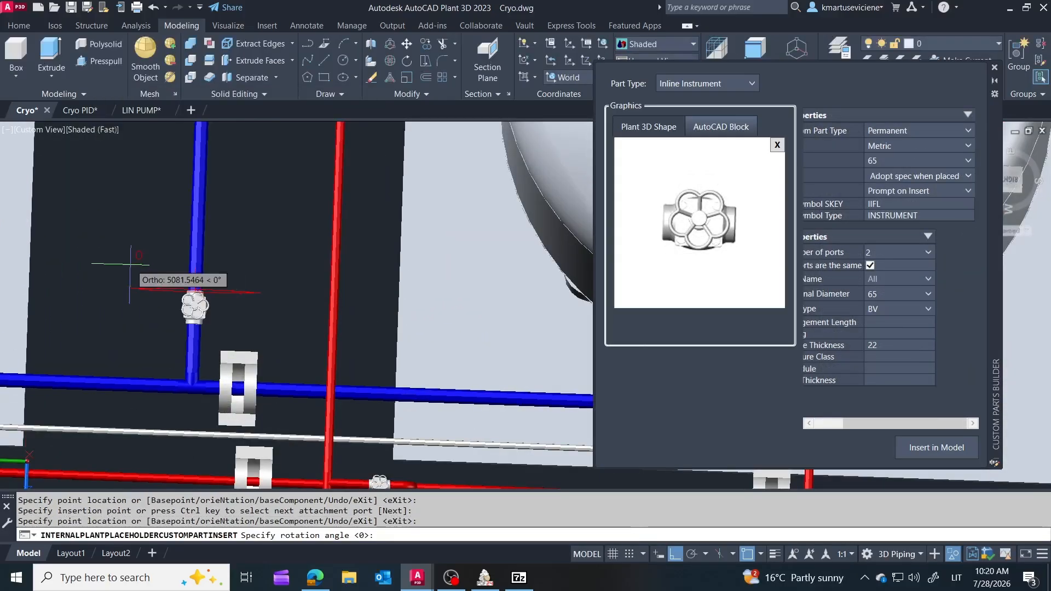
middle_click_drag(216, 278, 270, 208, "shift")
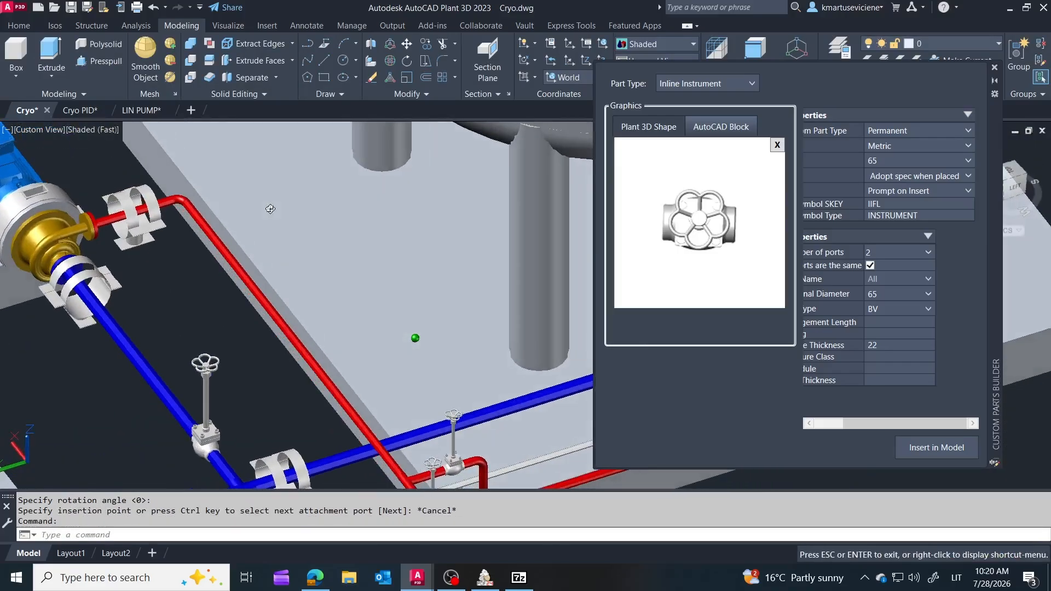
Step: Move the size 65 valve along the suction line, away from the header tee and toward the pump
scroll(265, 219, "down", 4)
scroll(228, 362, "up", 3)
scroll(232, 378, "up", 2)
middle_click_drag(224, 392, 281, 391, "shift")
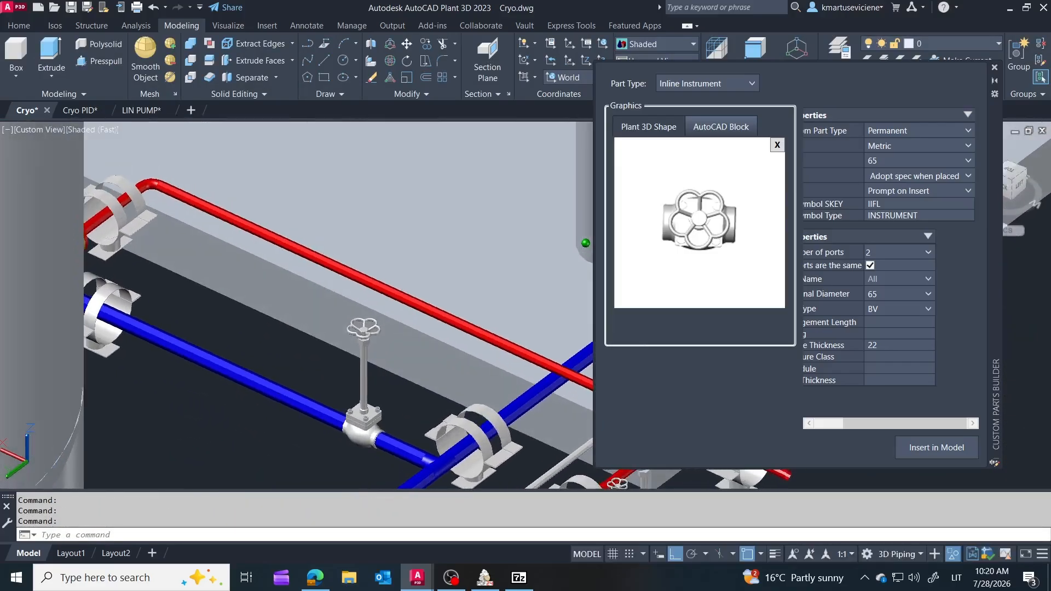
left_click(347, 425)
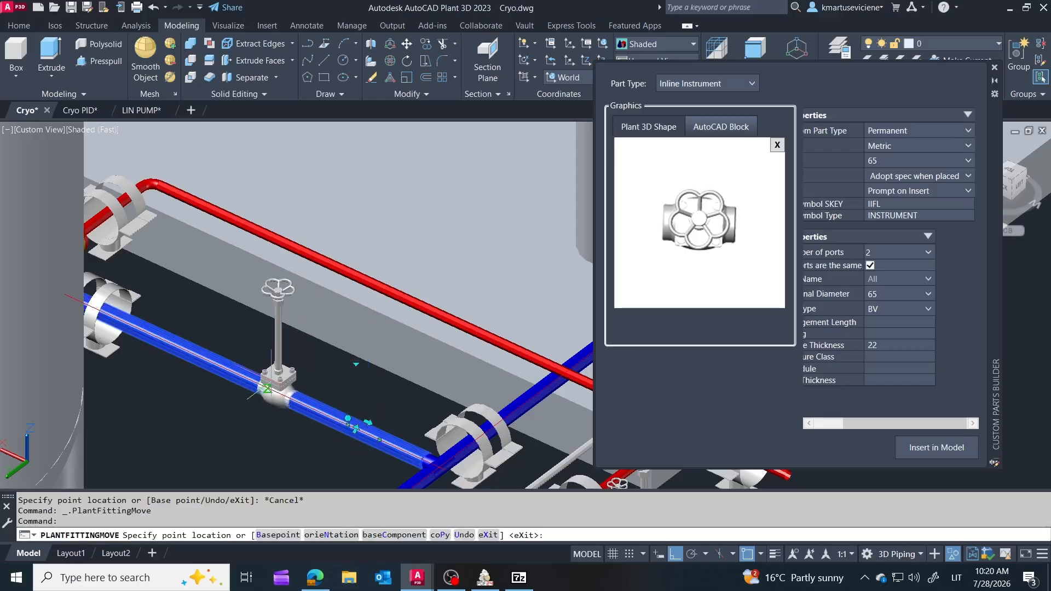
left_click(295, 399)
key("Escape")
scroll(317, 372, "down", 5)
middle_click_drag(335, 340, 232, 332, "shift")
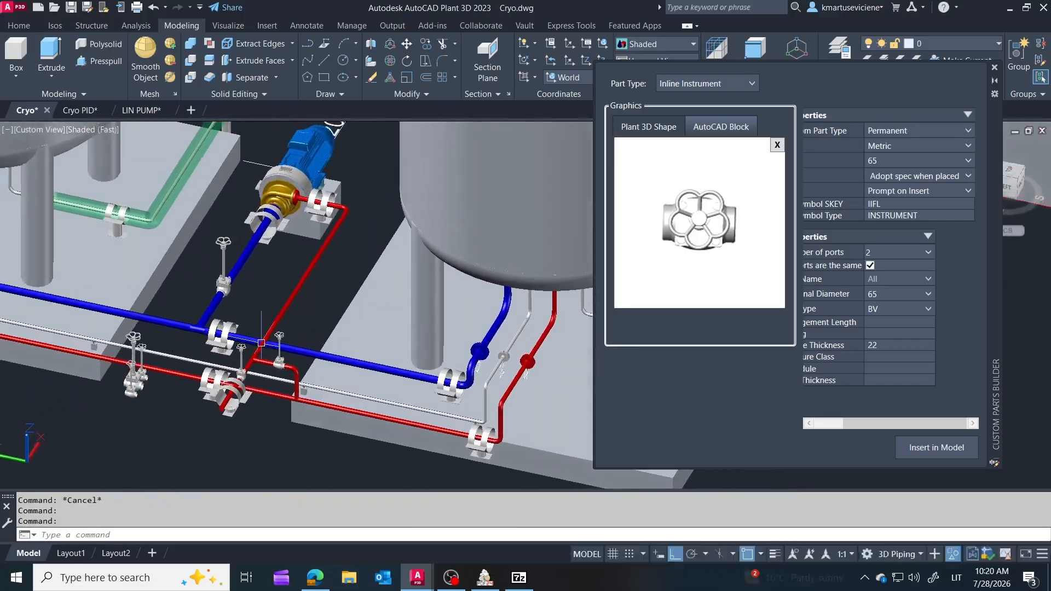
Step: Work out a size ratio for the spare valves from 33.7 in Calculator
scroll(246, 269, "up", 3)
scroll(340, 245, "down", 3)
scroll(277, 293, "down", 3)
scroll(183, 394, "up", 3)
scroll(183, 394, "up", 5)
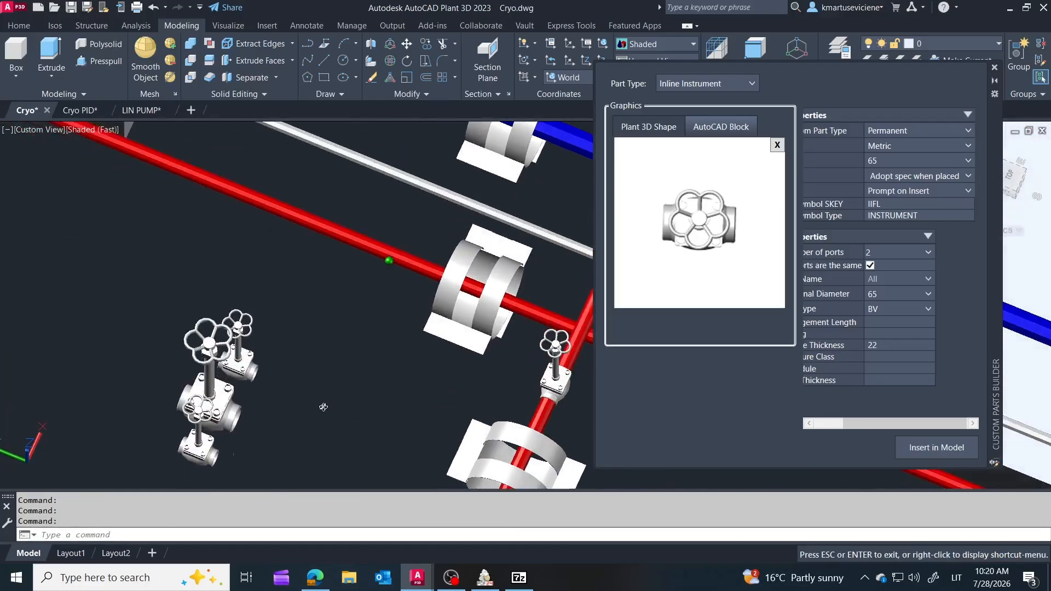
left_click(158, 580)
left_click(93, 206)
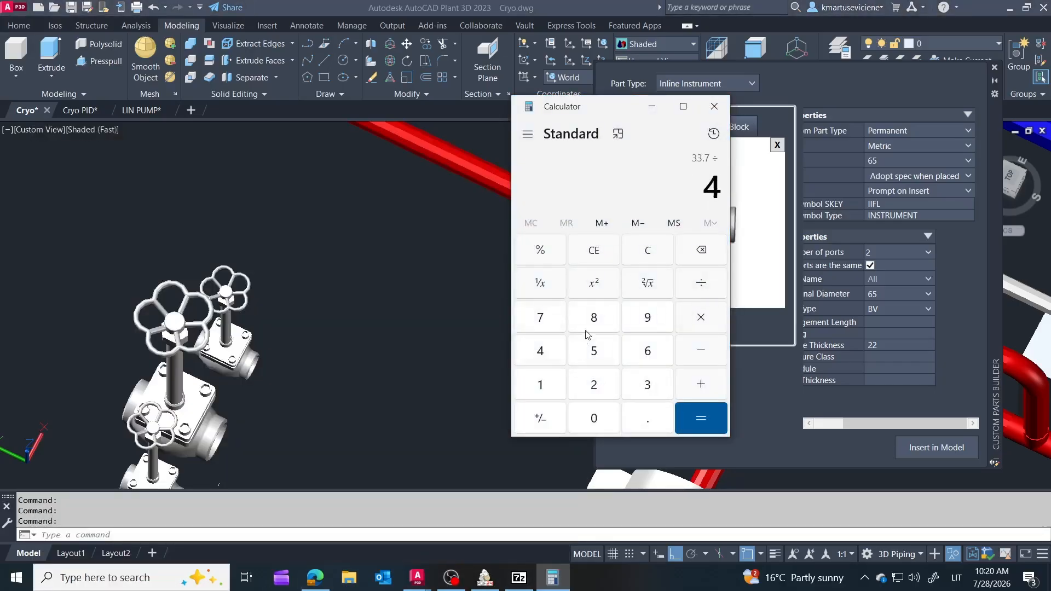
left_click(714, 107)
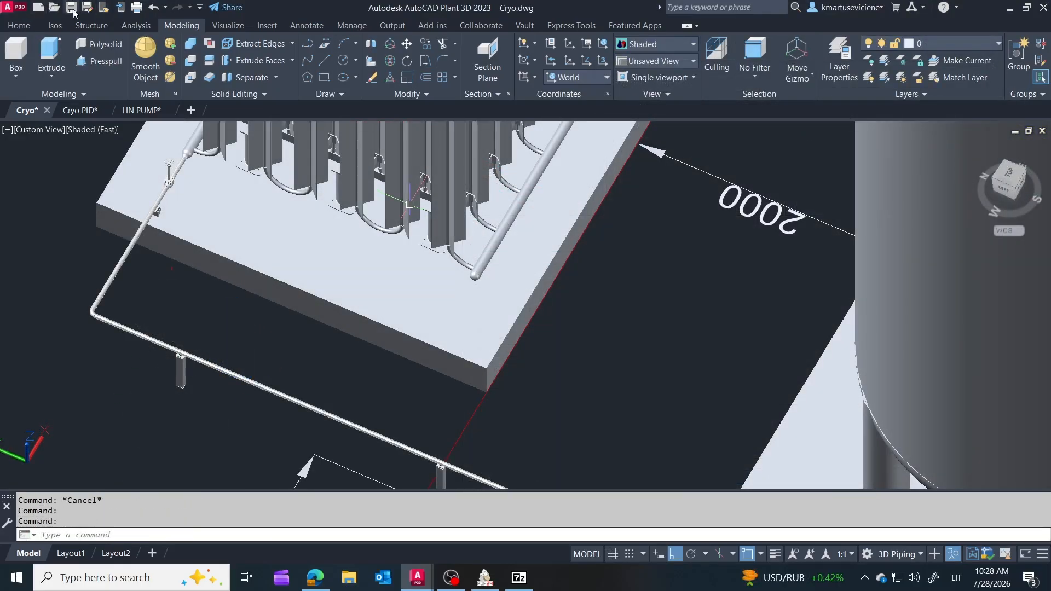
Step: Save the Cryo drawing
scroll(608, 484, "down", 1)
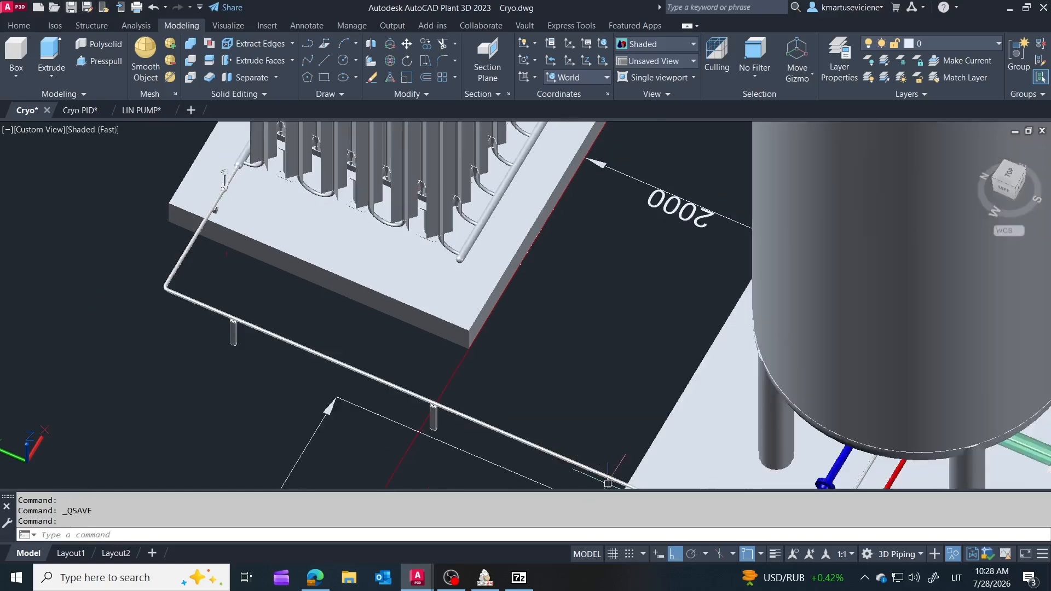
scroll(505, 398, "down", 2)
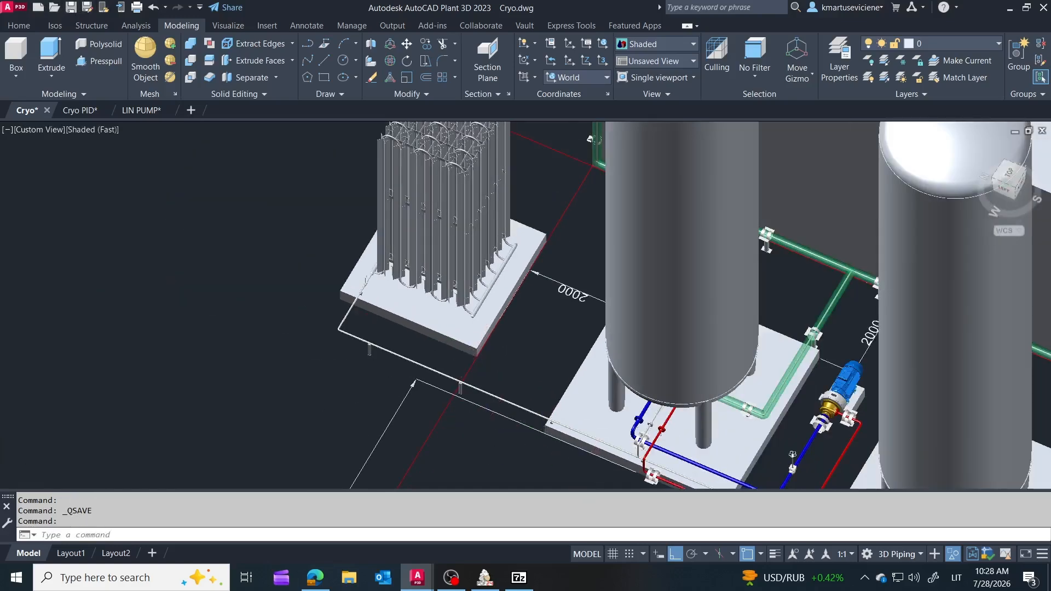
scroll(538, 418, "down", 2)
scroll(646, 400, "down", 1)
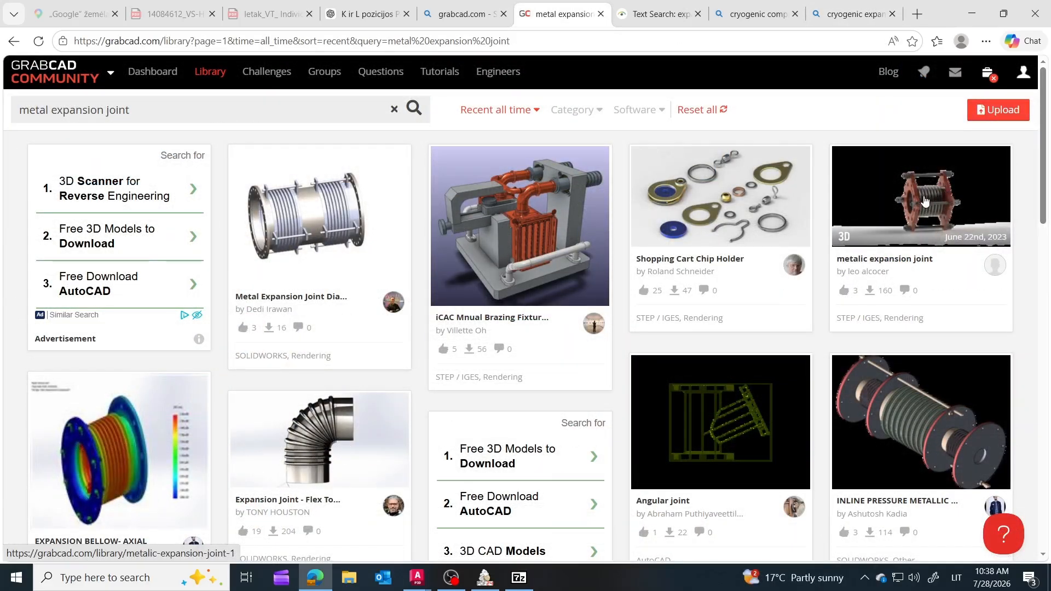
Step: Open the metallic expansion joint in the GrabCAD library and inspect its imported model beside the red pipe in AutoCAD Plant 3D
left_click(882, 200)
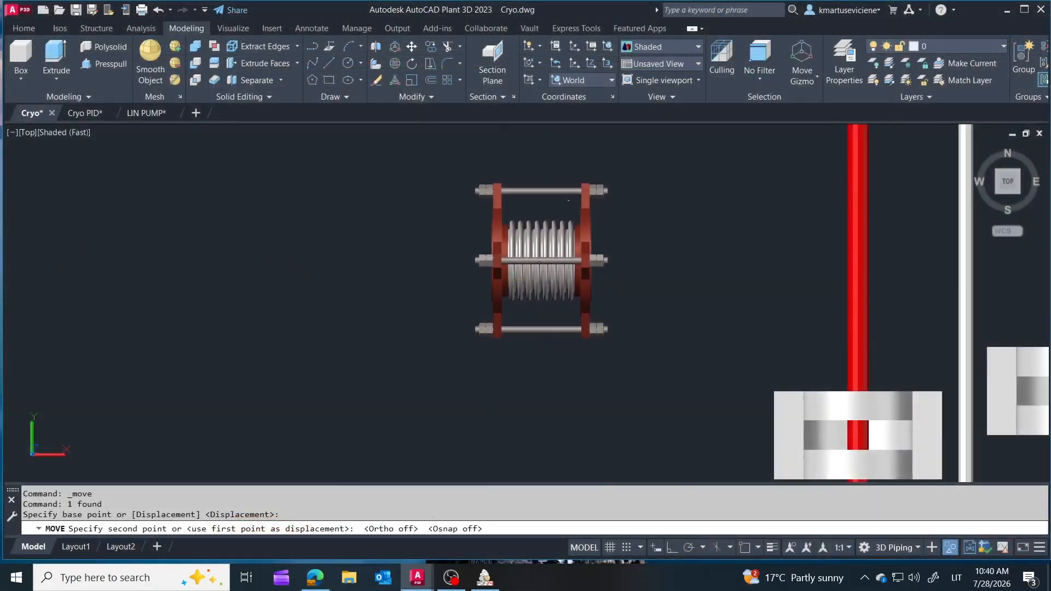
key("Escape")
middle_click_drag(607, 308, 605, 258, "shift")
scroll(493, 335, "up", 3)
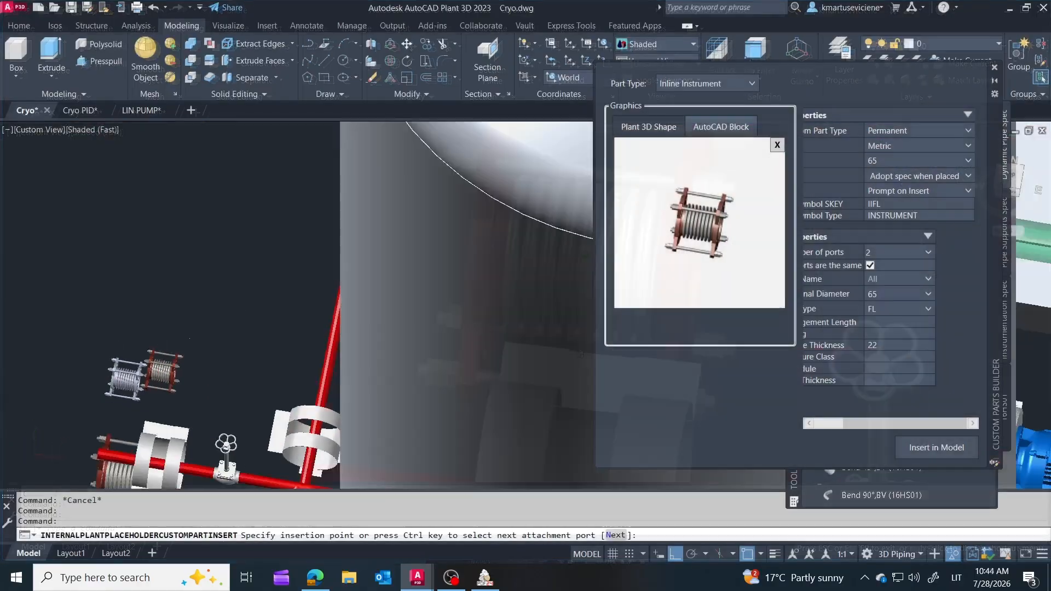
Step: Fit the custom size 65 flanged expansion joint into the suction line between the pump-side support and the handwheel valve
middle_click_drag(130, 352, 540, 206, "shift")
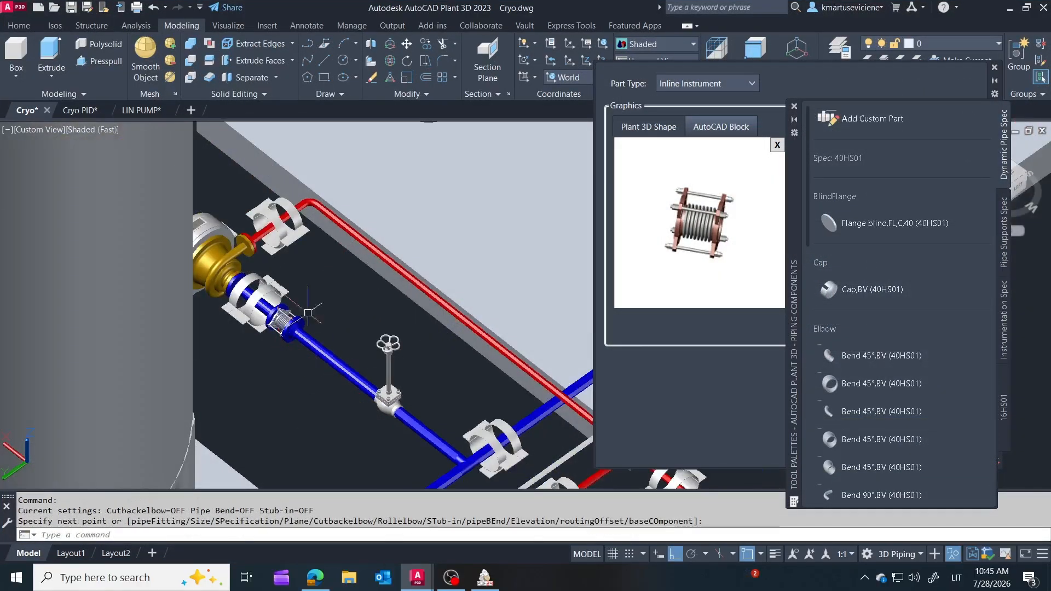
middle_click_drag(305, 307, 433, 405, "shift")
key("Escape")
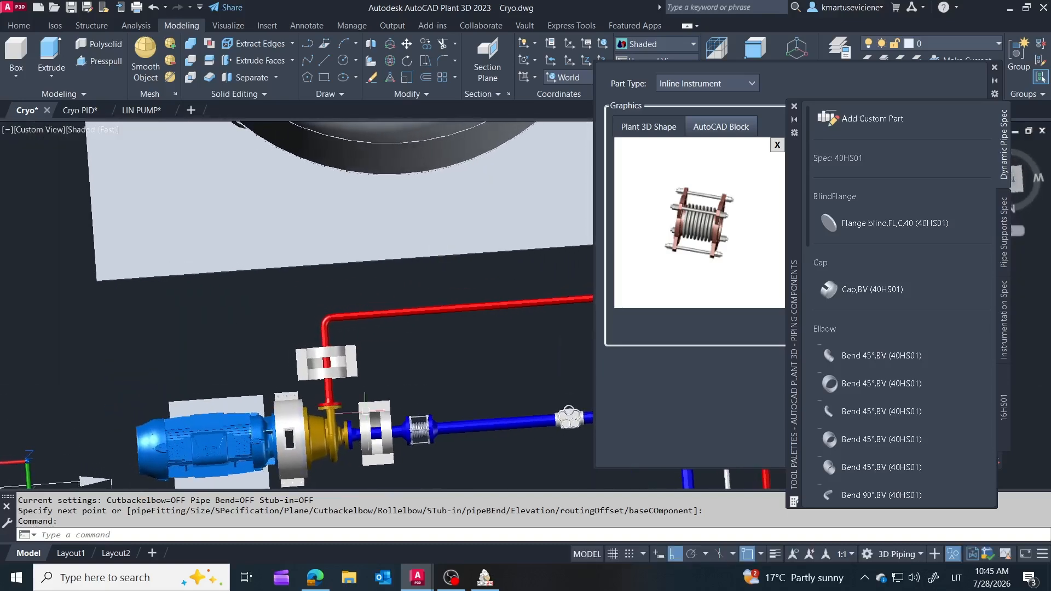
scroll(416, 427, "down", 4)
scroll(393, 453, "up", 6)
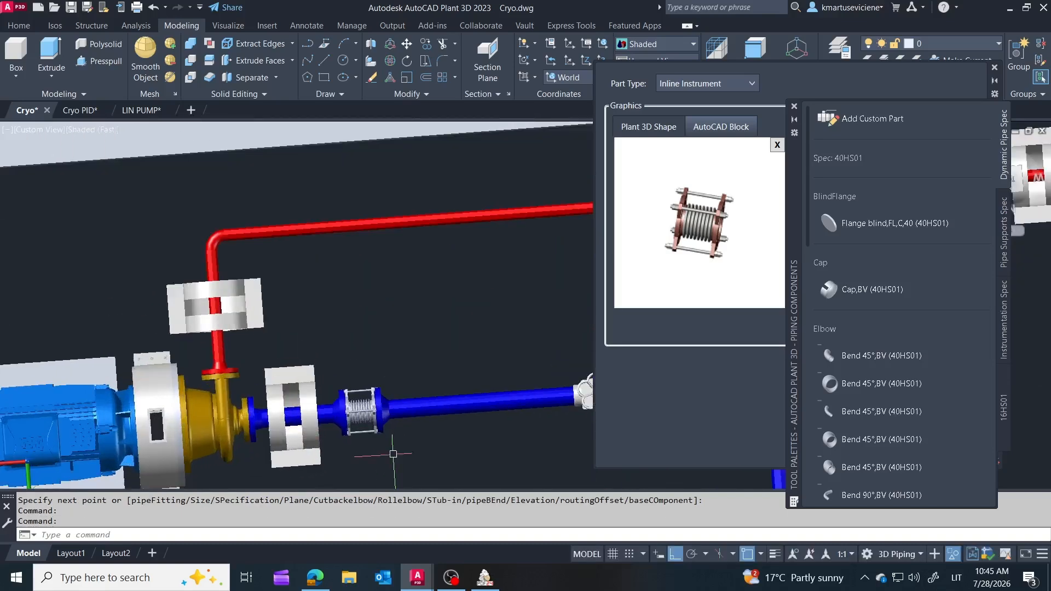
Step: Insert the size 40 flanged expansion joint, wall thickness 18, into the red discharge line between the tee and the handwheel valve
left_click(782, 143)
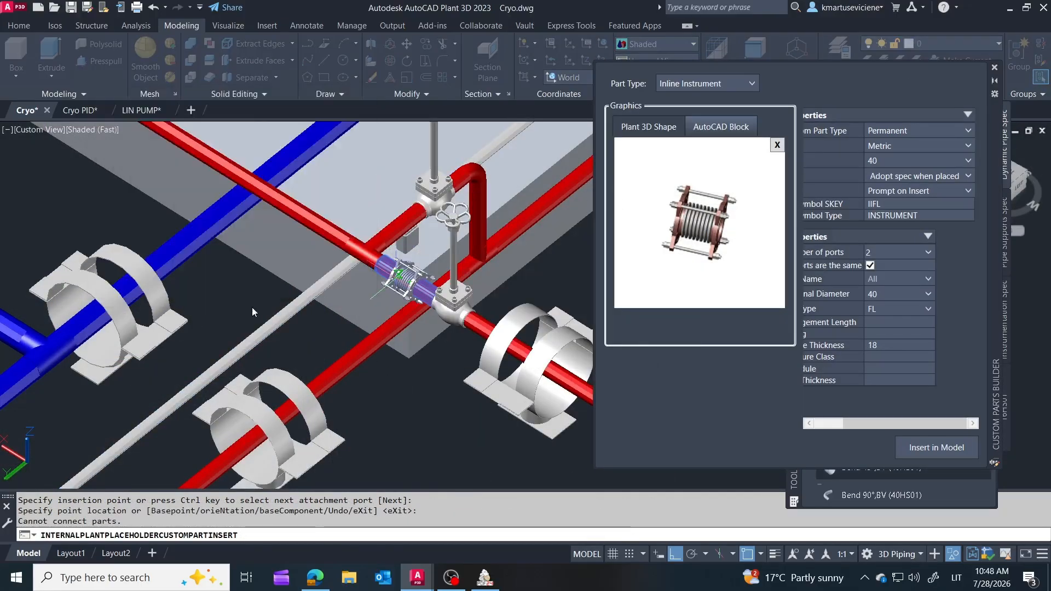
key("Escape")
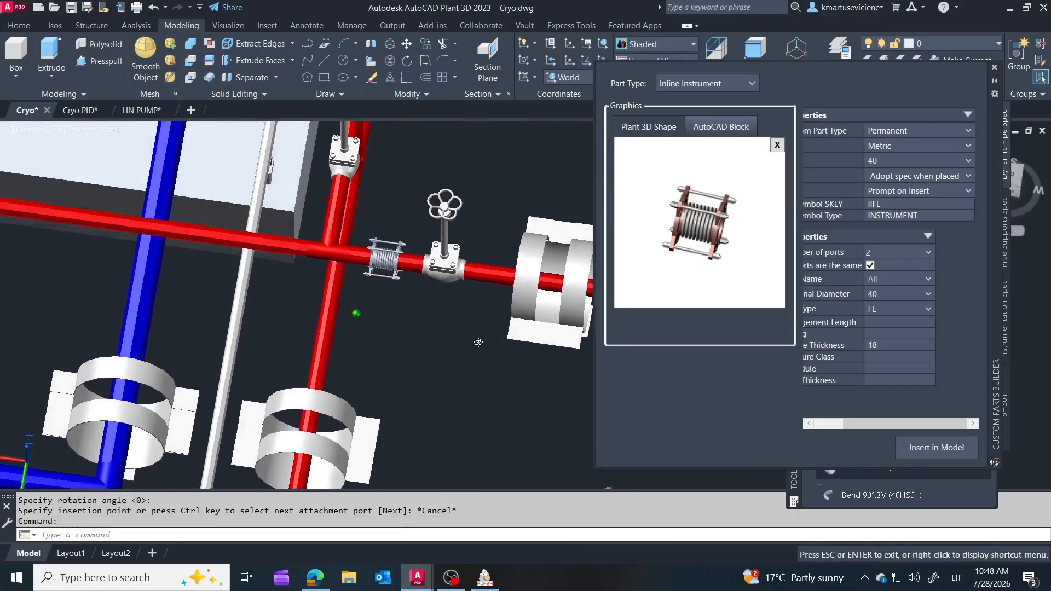
mouse_move(478, 342)
left_mouse_down()
mouse_move(460, 345)
mouse_move(465, 334)
left_mouse_up()
key("Escape")
scroll(387, 232, "up", 5)
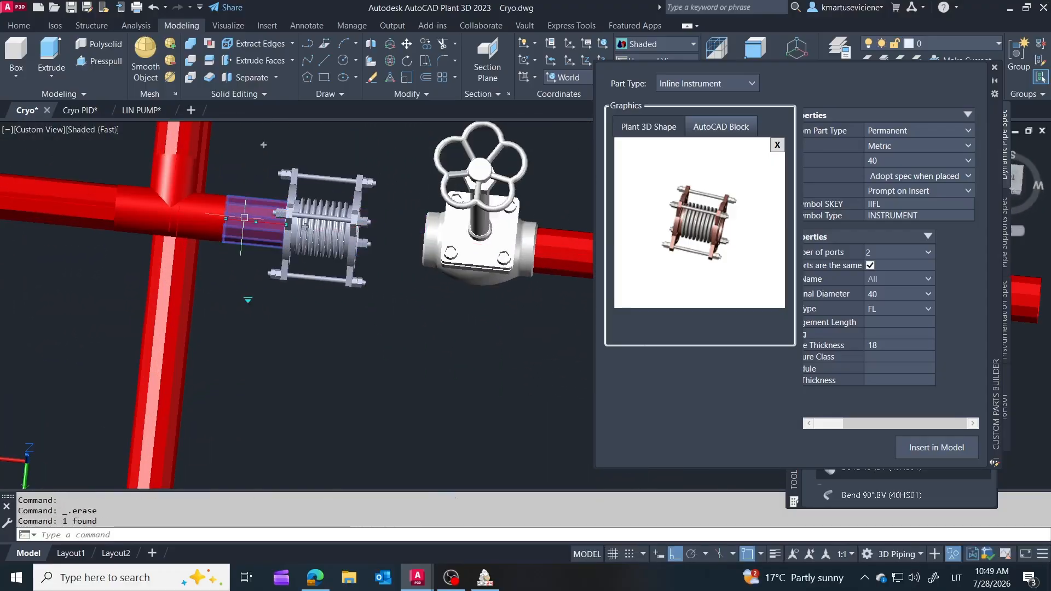
Step: Fit flanges to both ends of the size 40 expansion joint and delete the leftover connecting piece
left_click(377, 235)
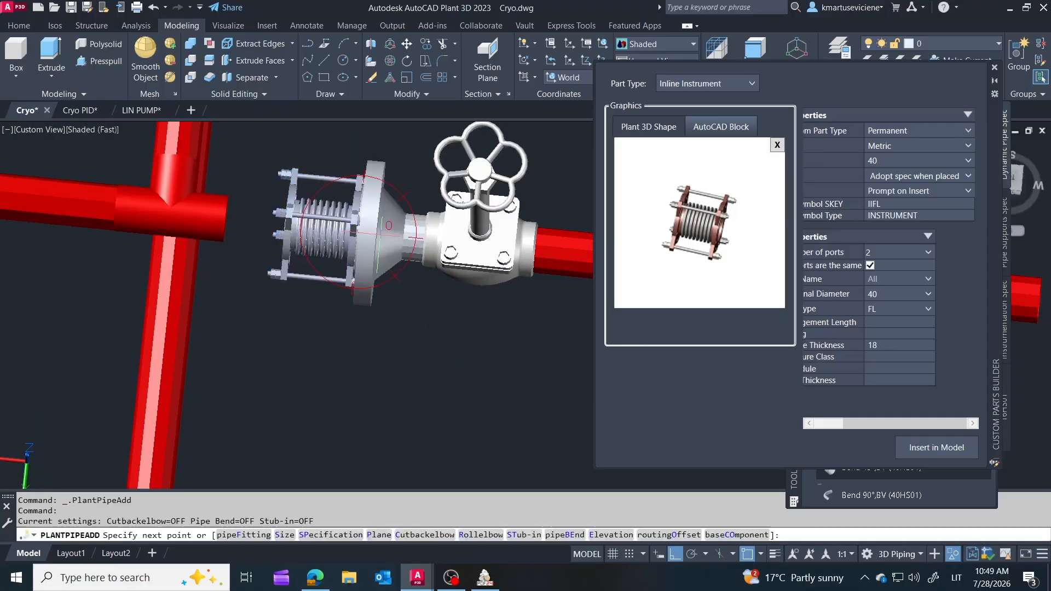
key("Escape")
left_click(266, 223)
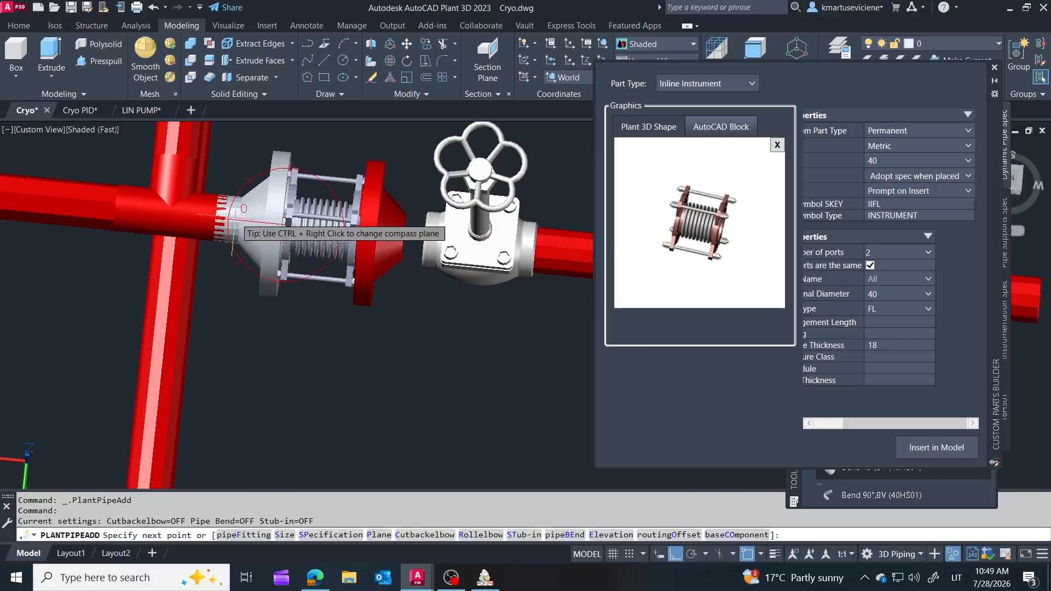
key("Delete")
Step: Shift the handwheel valve outward and reposition the flanged expansion joint on the discharge line, removing the tee at the bypass branch
scroll(232, 226, "down", 3)
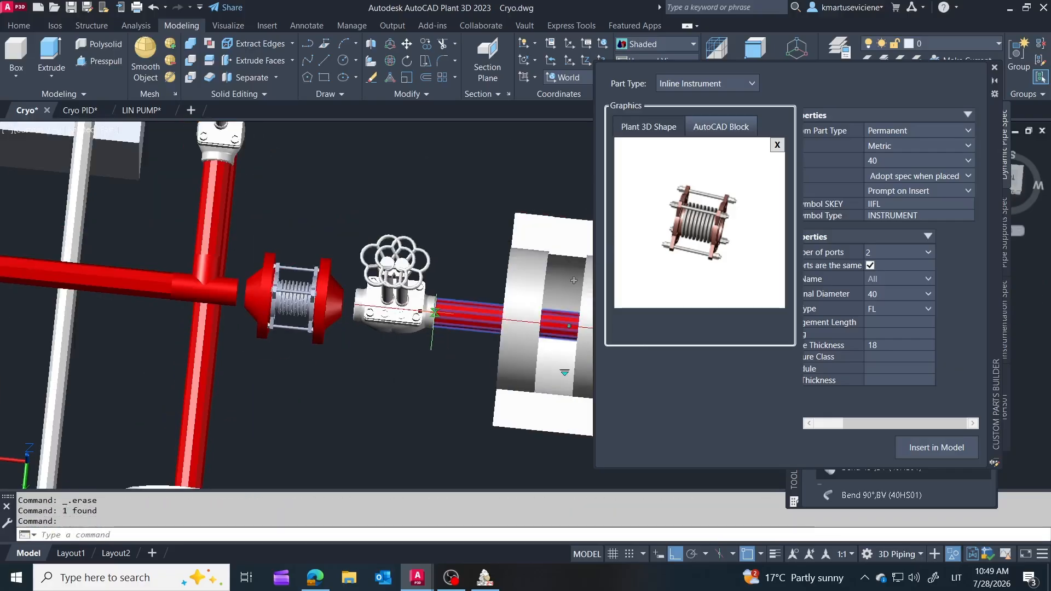
scroll(574, 280, "down", 3)
scroll(278, 288, "up", 3)
left_click(278, 288)
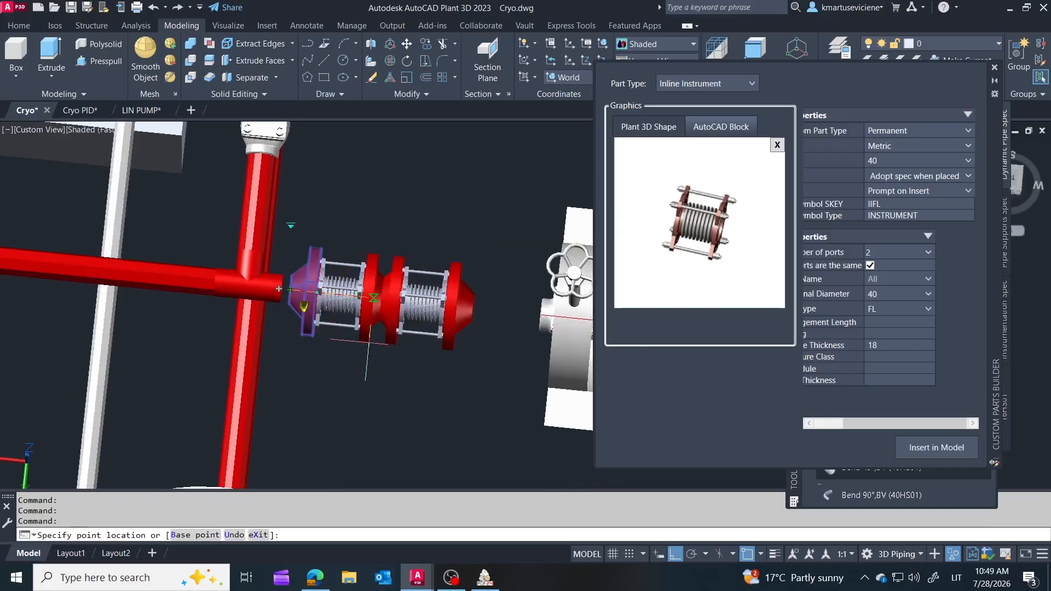
left_click(279, 289)
middle_click_drag(350, 323, 384, 285, "shift")
key("Escape")
key("Escape")
scroll(289, 247, "up", 1)
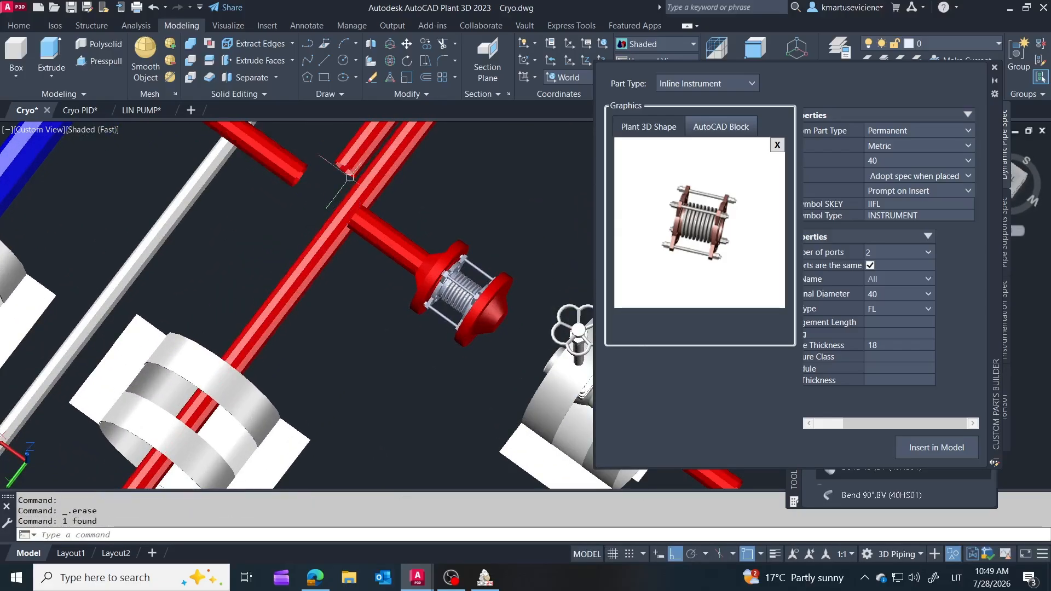
Step: Extend the bypass branch pipe past the discharge line, parallel to the red header, and join the discharge line's open end to it
left_click(343, 170)
left_click(222, 326)
key("Escape")
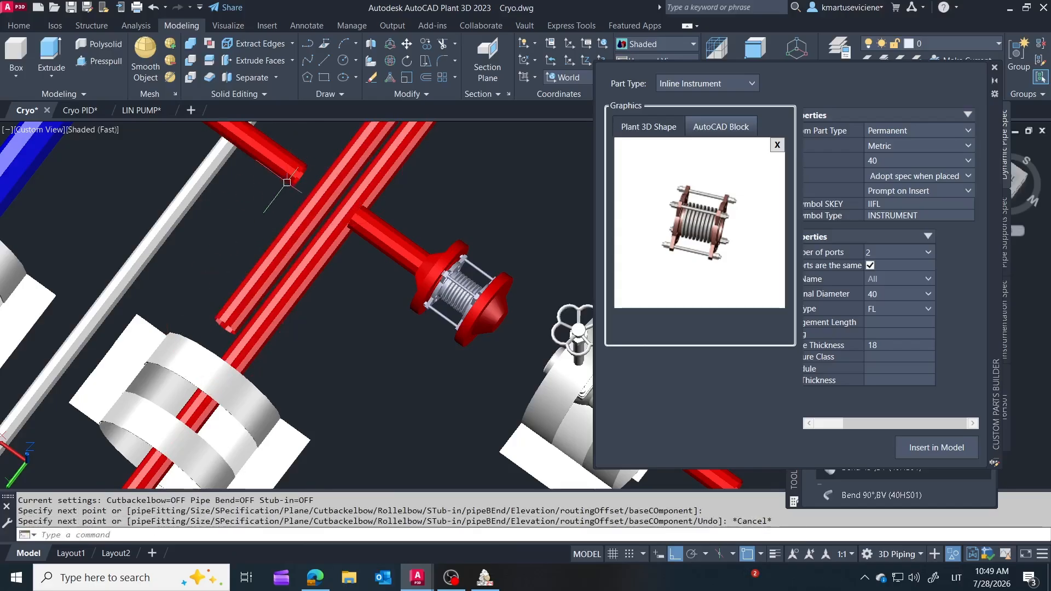
left_click(309, 183)
left_click(324, 193)
key("Escape")
Step: Move the flanged expansion joint to the open end of the extended bypass pipe and continue a short pipe from its far flange
scroll(347, 294, "down", 5)
middle_click_drag(321, 303, 277, 274, "shift")
scroll(396, 294, "up", 5)
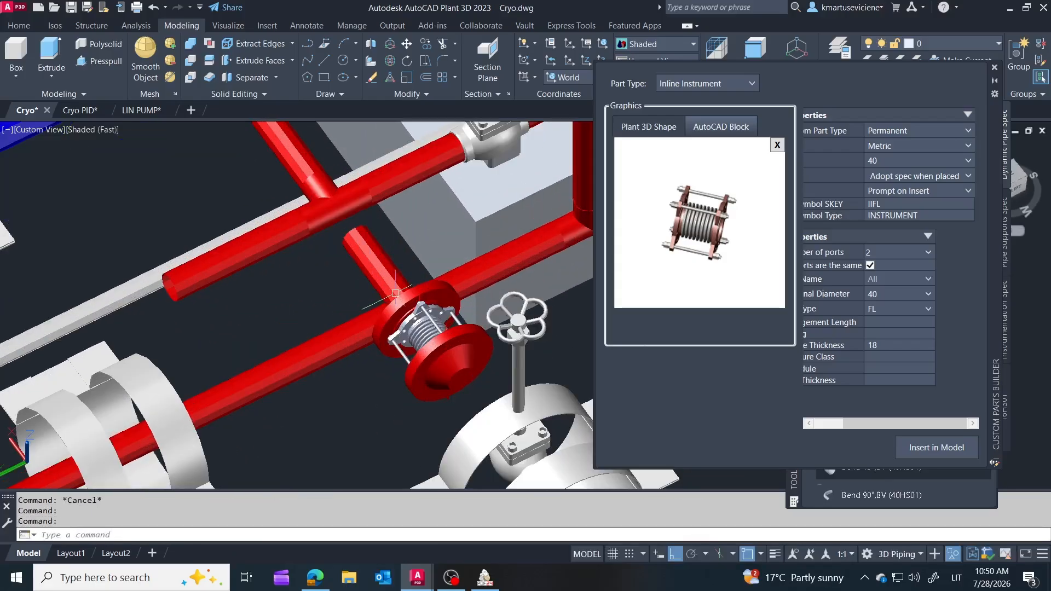
left_click(420, 326)
left_click(173, 287)
left_click(173, 296)
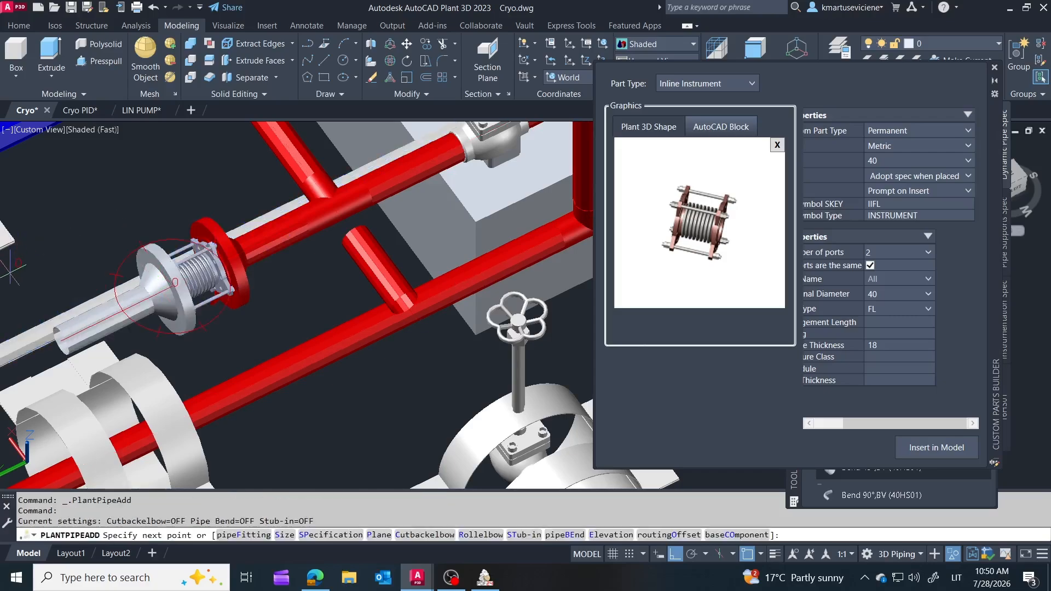
left_click(63, 342)
key("Escape")
key("Escape")
Step: Delete the leftover pipe stub near the tee and lengthen the open pipe beyond the expansion joint, past the header support
scroll(48, 276, "down", 3)
middle_click_drag(293, 300, 403, 255, "shift")
middle_click_drag(322, 226, 323, 247, "shift")
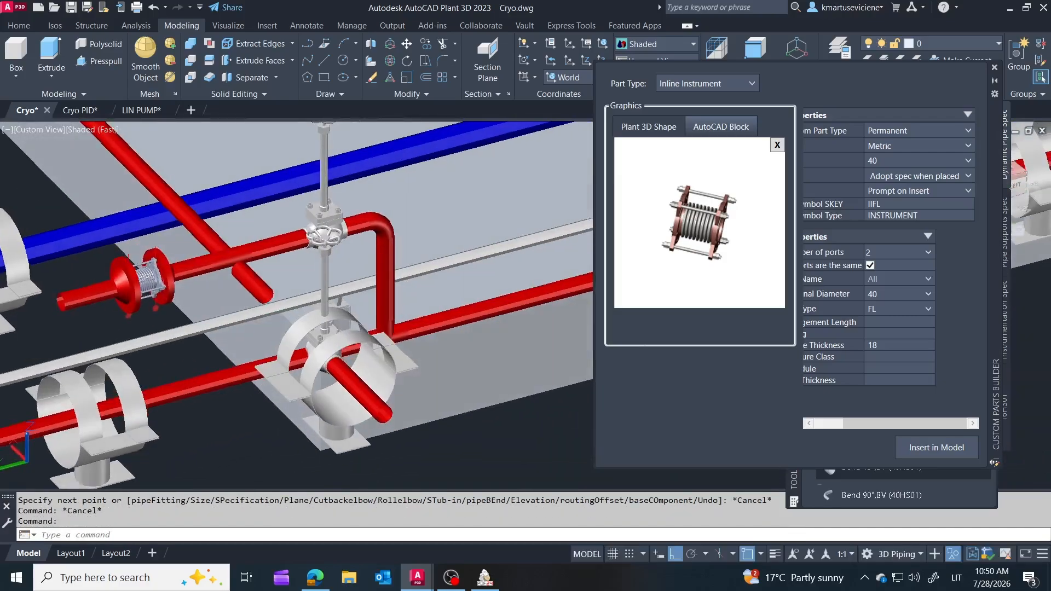
middle_click_drag(249, 281, 450, 270, "shift")
middle_click_drag(448, 345, 443, 384, "shift")
key("Escape")
key("Escape")
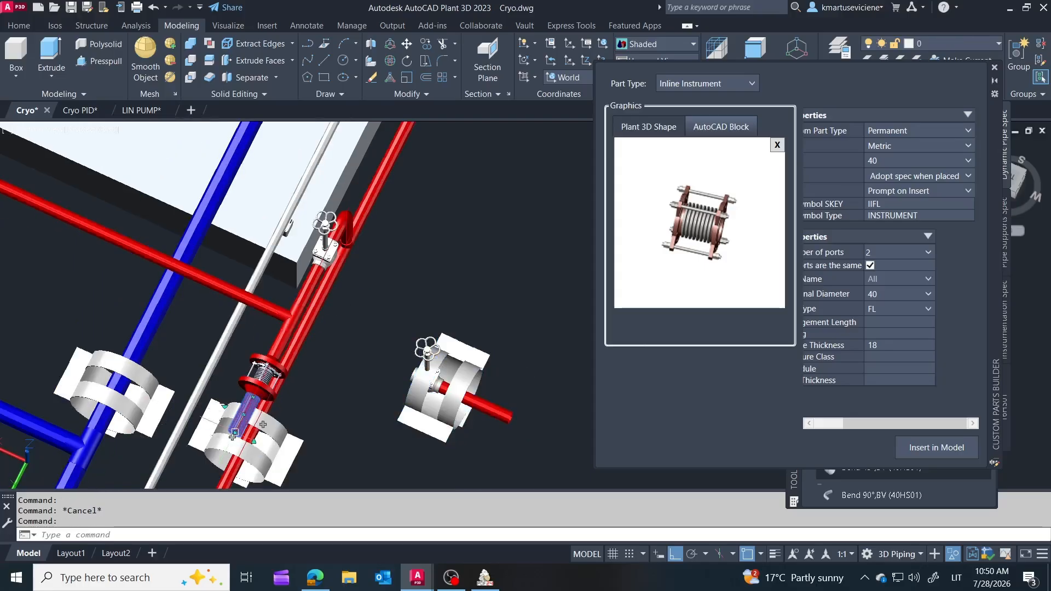
left_click(235, 433)
scroll(335, 307, "down", 4)
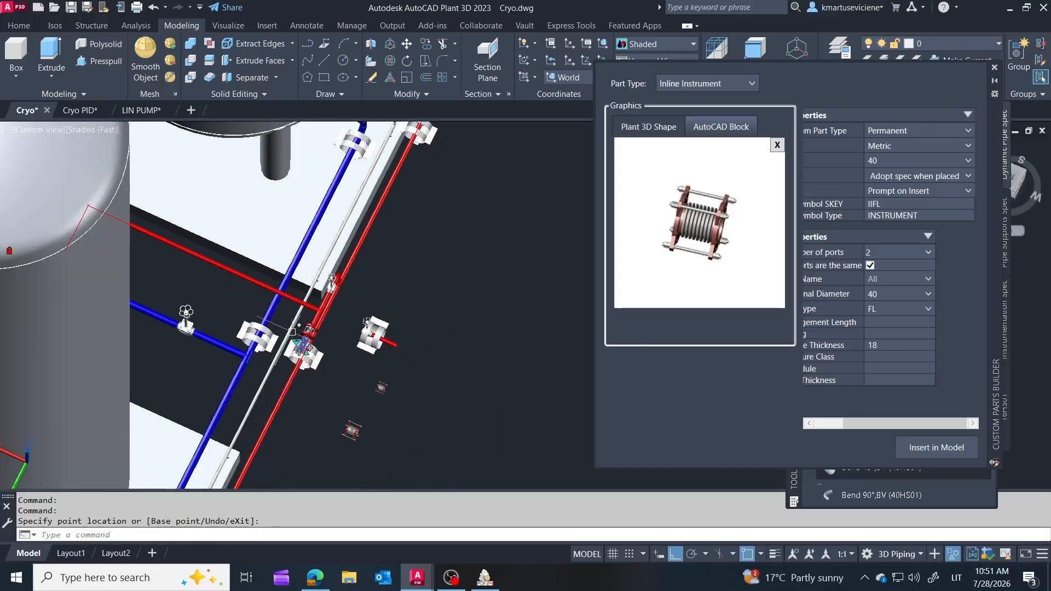
scroll(294, 354, "up", 6)
left_click(321, 335)
scroll(336, 360, "down", 5)
scroll(284, 421, "up", 3)
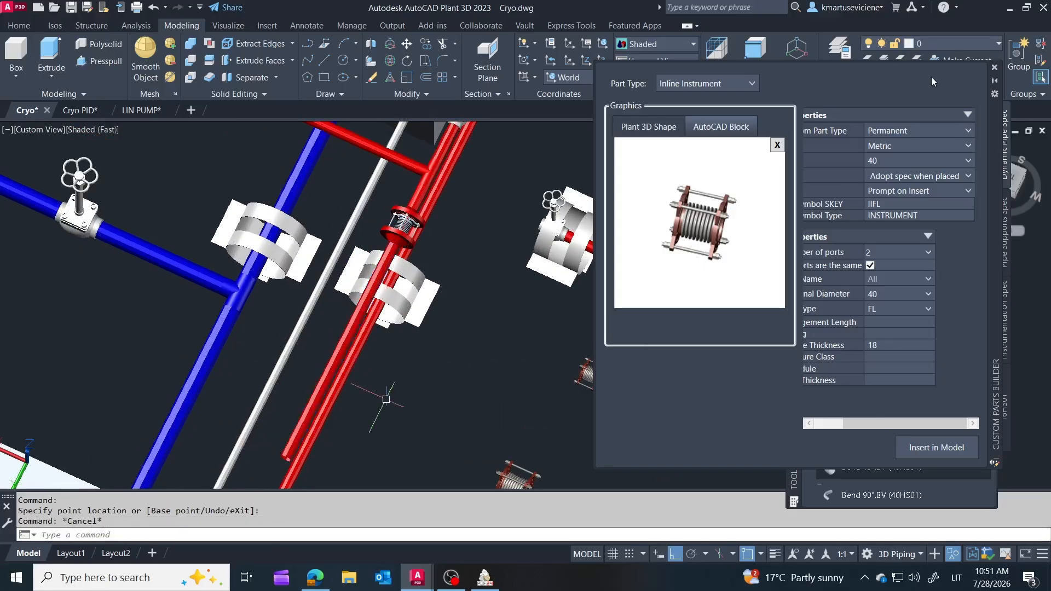
Step: Close the Custom Parts Builder and tool palettes, and move the end support onto the lengthened pipe near its open end
left_click(995, 68)
left_click(794, 108)
scroll(572, 132, "down", 2)
middle_click_drag(558, 262, 410, 317, "shift")
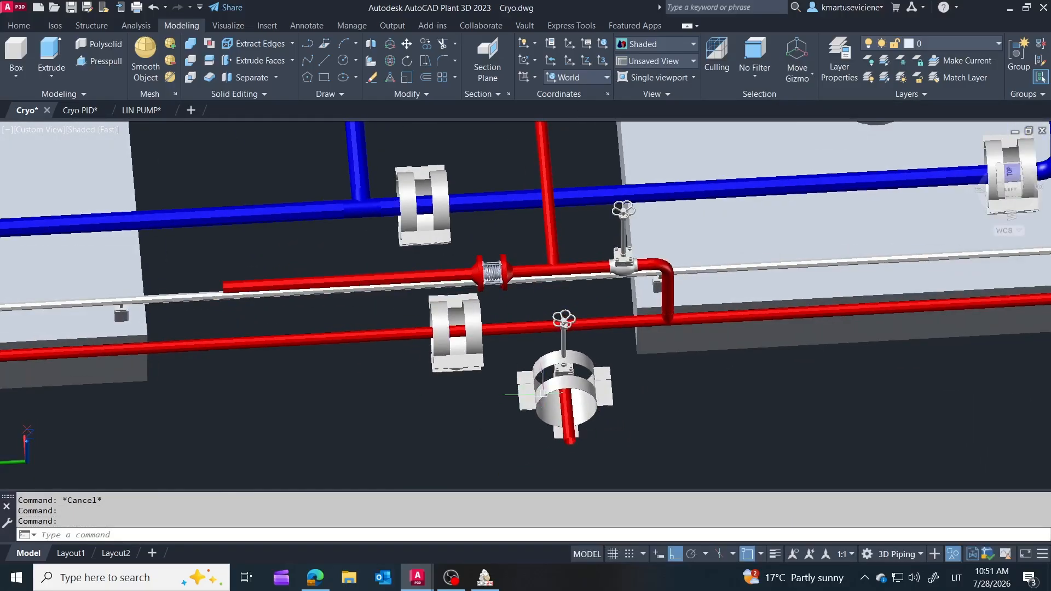
left_click(272, 287)
key("Escape")
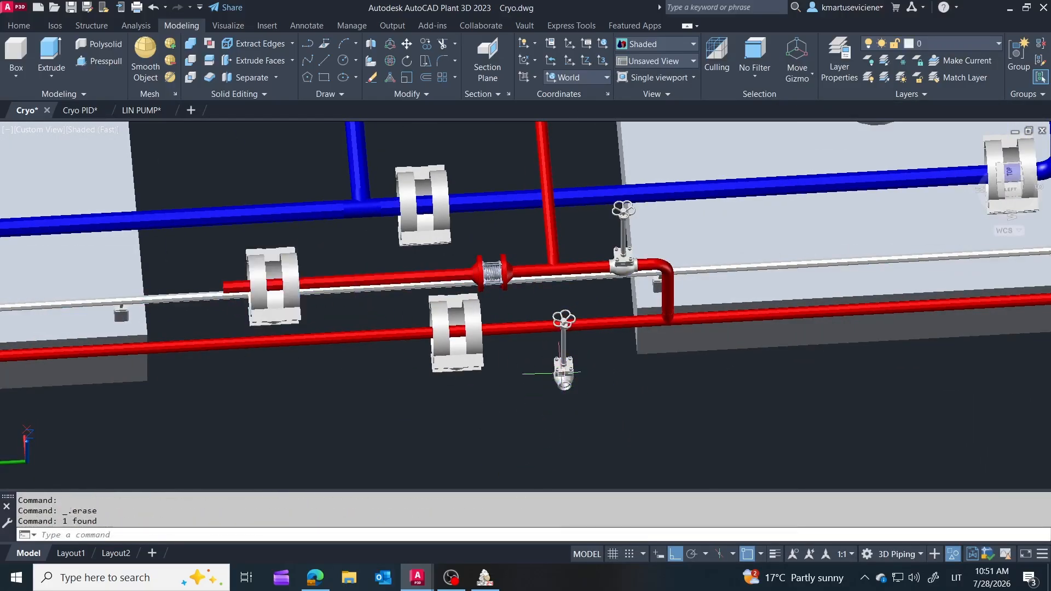
Step: Delete the old end pipe and move its handwheel valve onto the lengthened line between the support and the expansion joint
left_click(561, 374)
left_click(563, 379)
left_click(392, 277)
key("Escape")
middle_click_drag(432, 340, 427, 274, "shift")
middle_click_drag(427, 274, 444, 451, "shift")
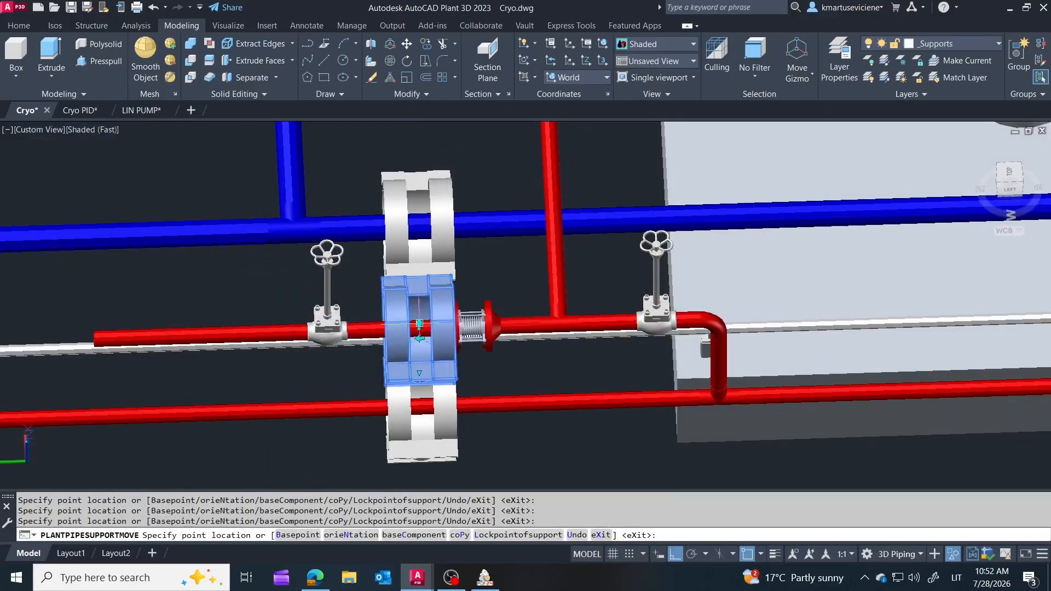
Step: Shift the flanged expansion joint along the bypass pipe toward the tee so its flanges clear the pipe support
key("Escape")
key("Escape")
scroll(450, 319, "up", 3)
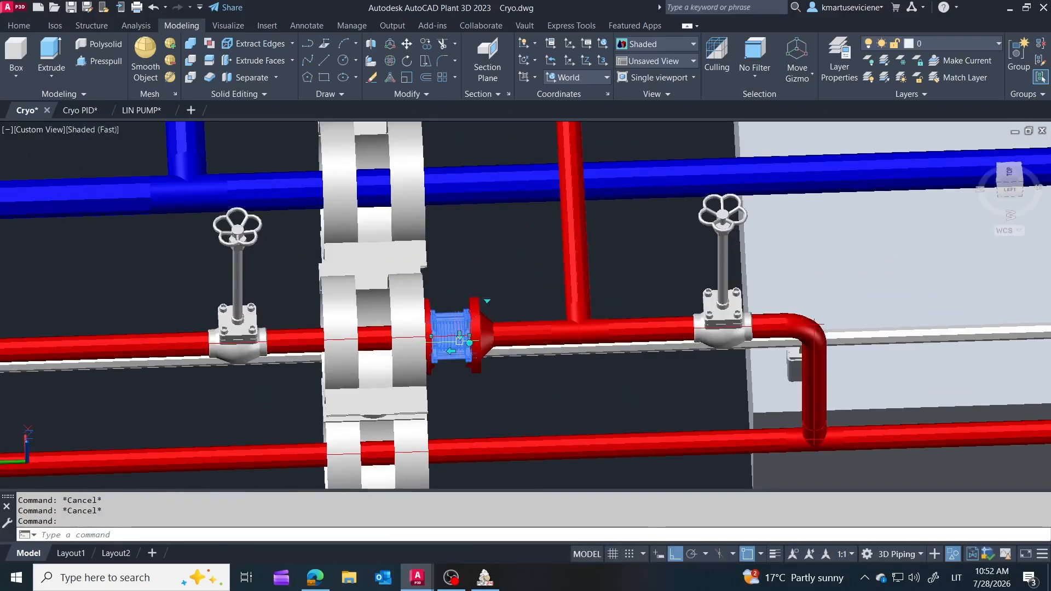
left_click(469, 335)
left_click(508, 336)
key("Escape")
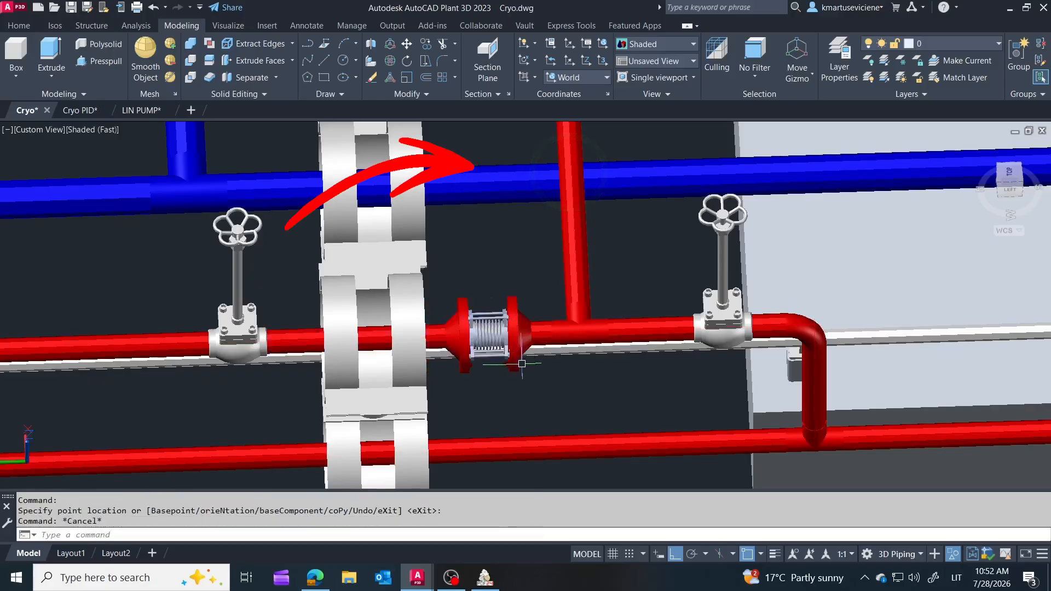
Step: Shorten the open end pipe beyond the bypass line's handwheel valve to a short stub
scroll(522, 364, "down", 5)
middle_click_drag(521, 363, 455, 340, "shift")
key("Escape")
scroll(305, 312, "up", 3)
left_click(317, 317)
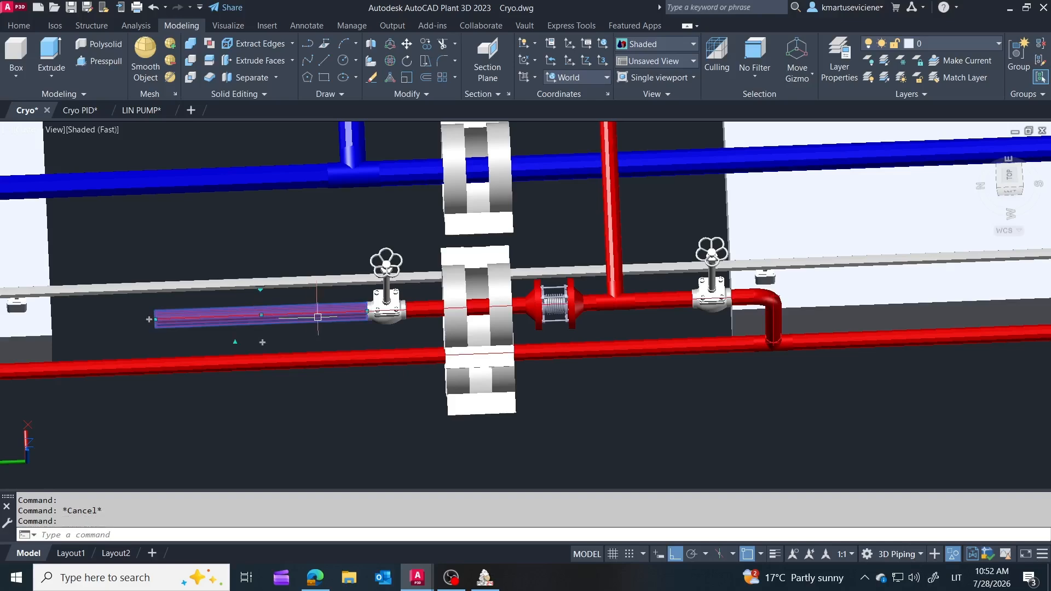
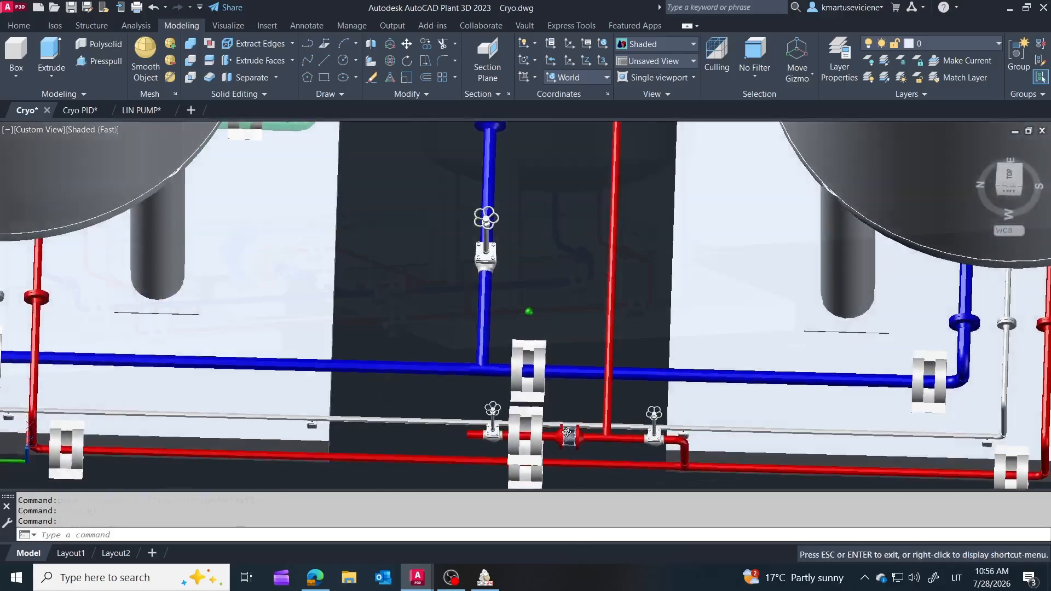
middle_click_drag(566, 433, 521, 396, "shift")
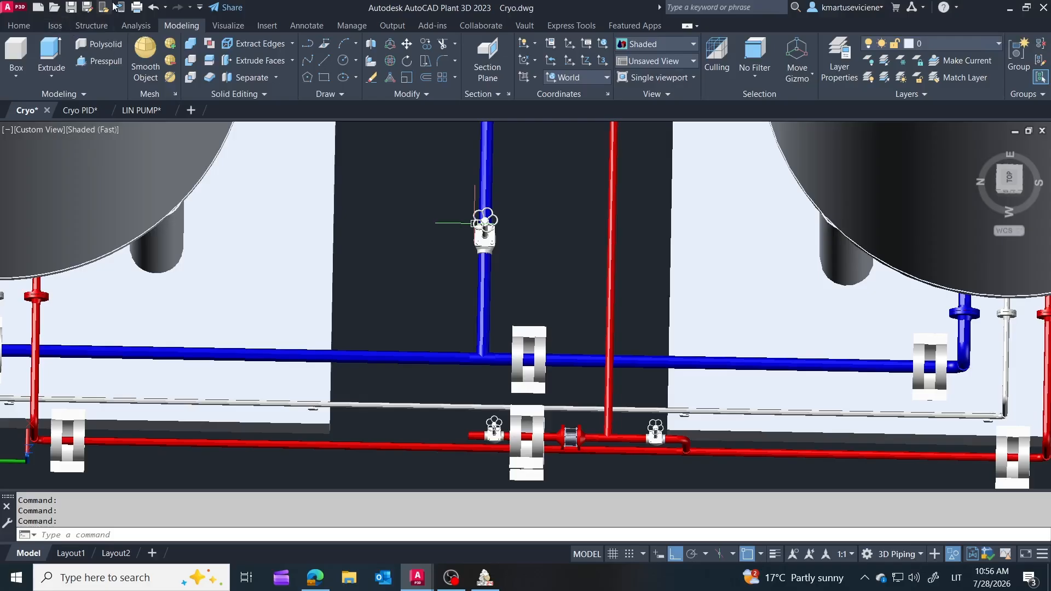
middle_click_drag(340, 273, 477, 253, "shift")
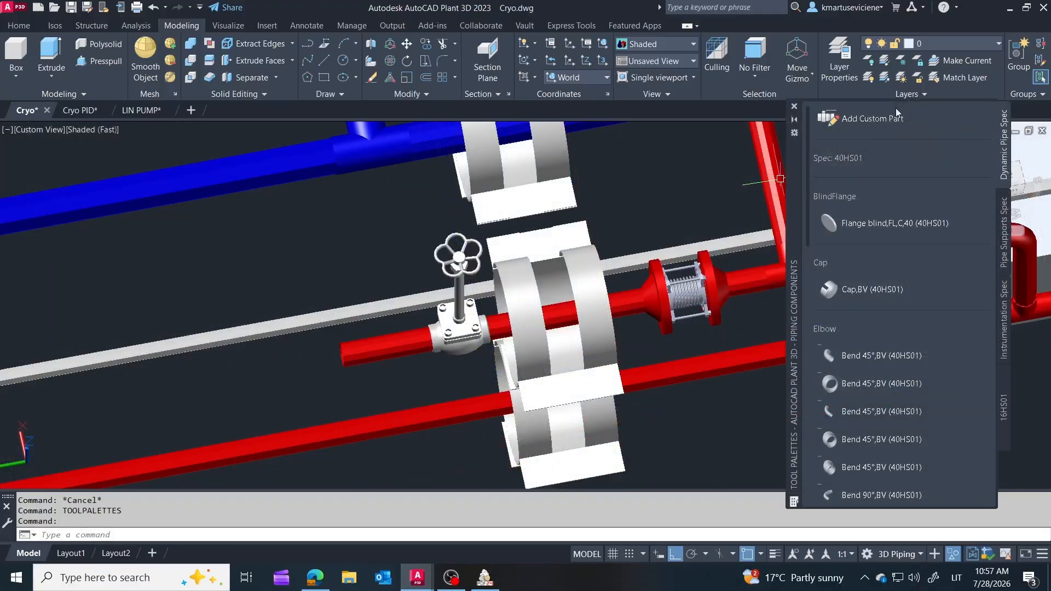
Step: In the Custom Parts Builder, remove the expansion joint block, set the part type to Valve and open the shape browser for Plant 3D shapes
left_click(896, 110)
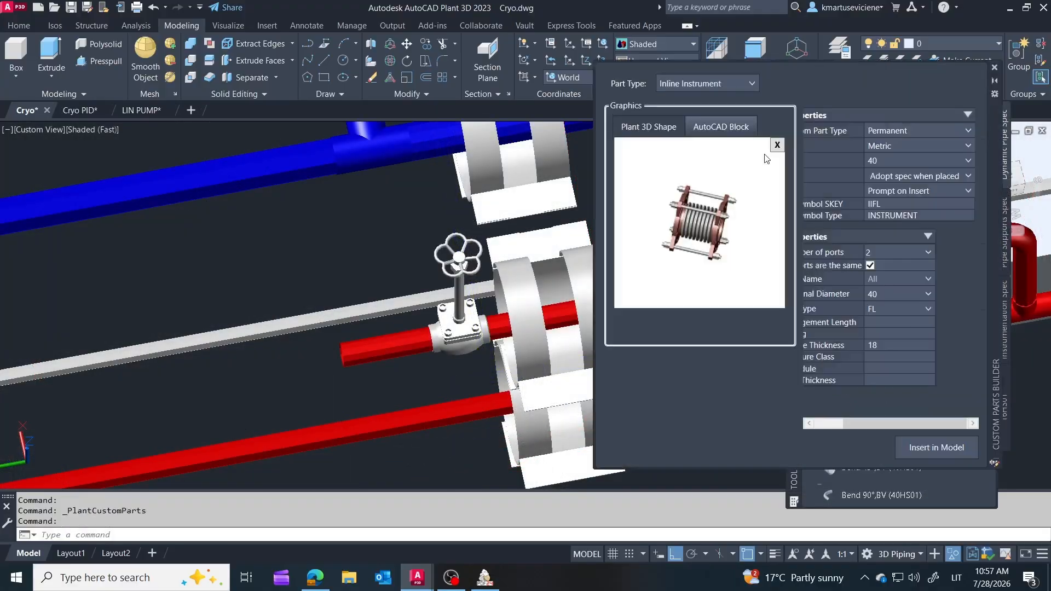
left_click(775, 144)
left_click(735, 87)
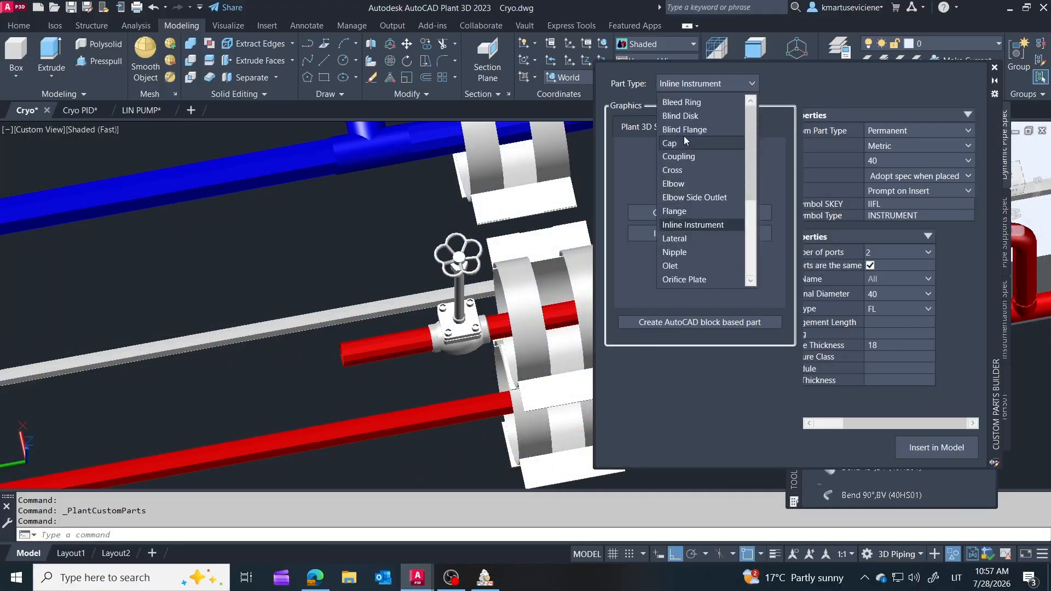
left_click(673, 266)
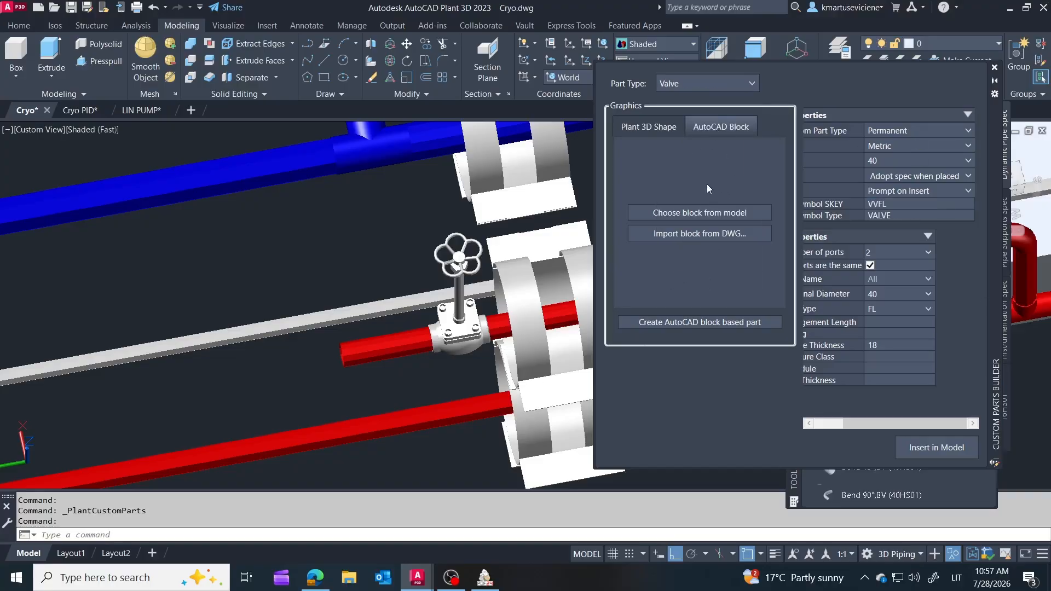
left_click(647, 136)
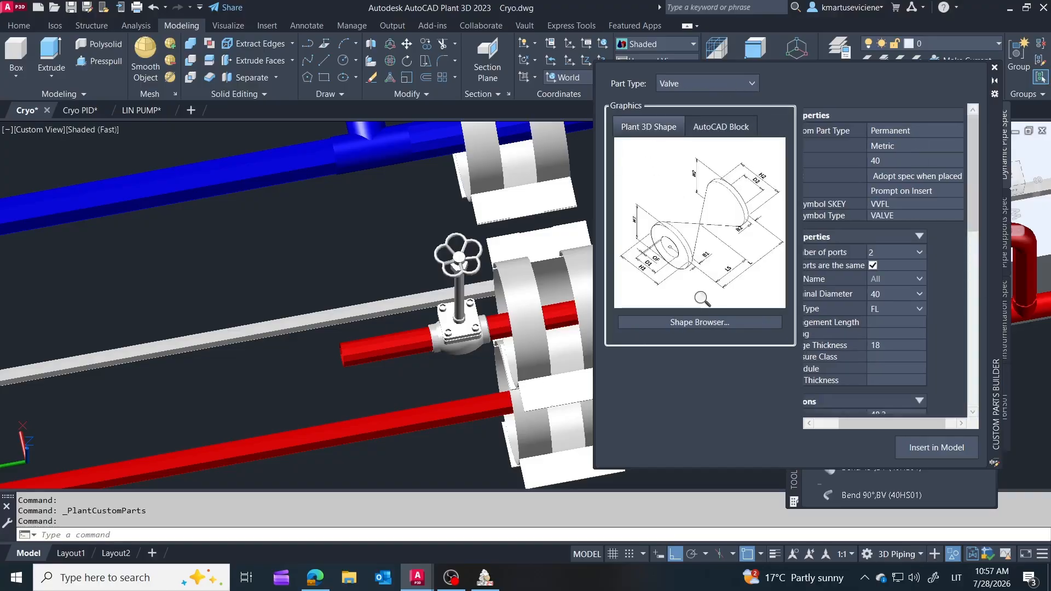
left_click(696, 323)
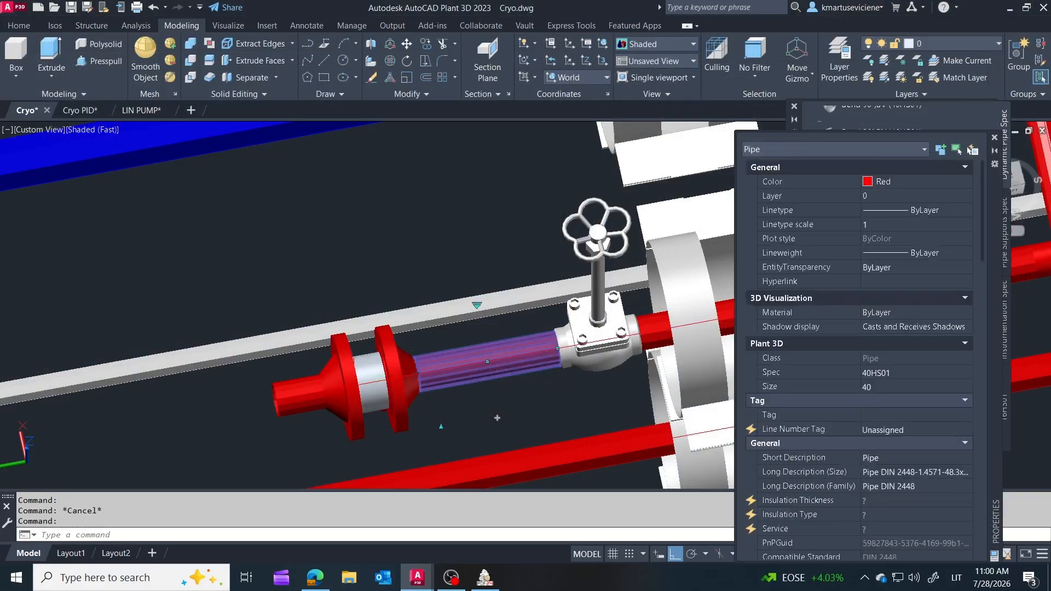
Step: Shorten the pipe between the new flanged fitting and the handwheel valve, and trim the open pipe beyond the fitting
left_click(417, 374)
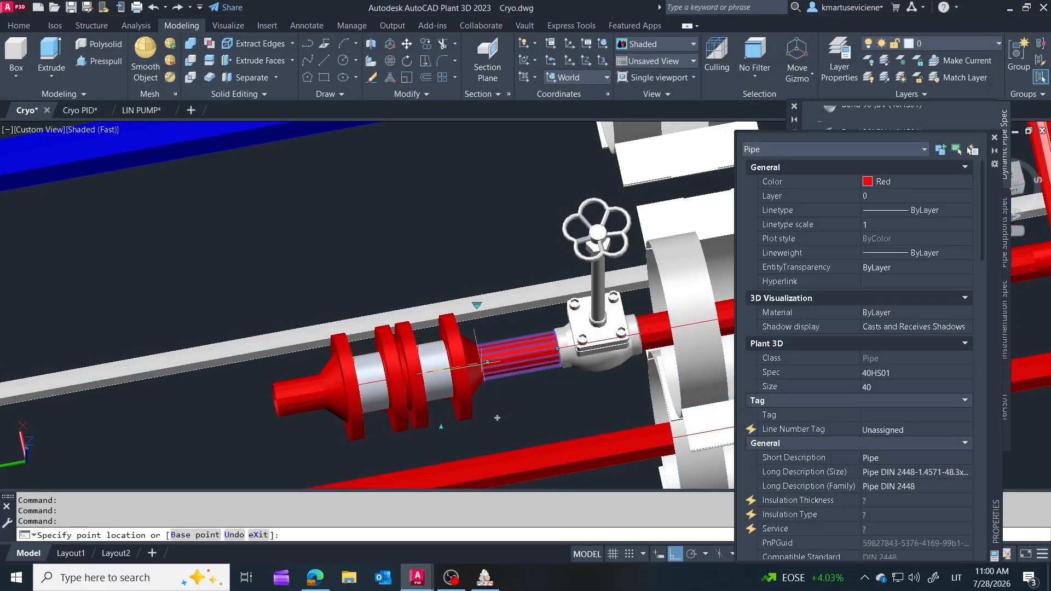
left_click(509, 415)
middle_click_drag(417, 377, 328, 404, "shift")
key("Escape")
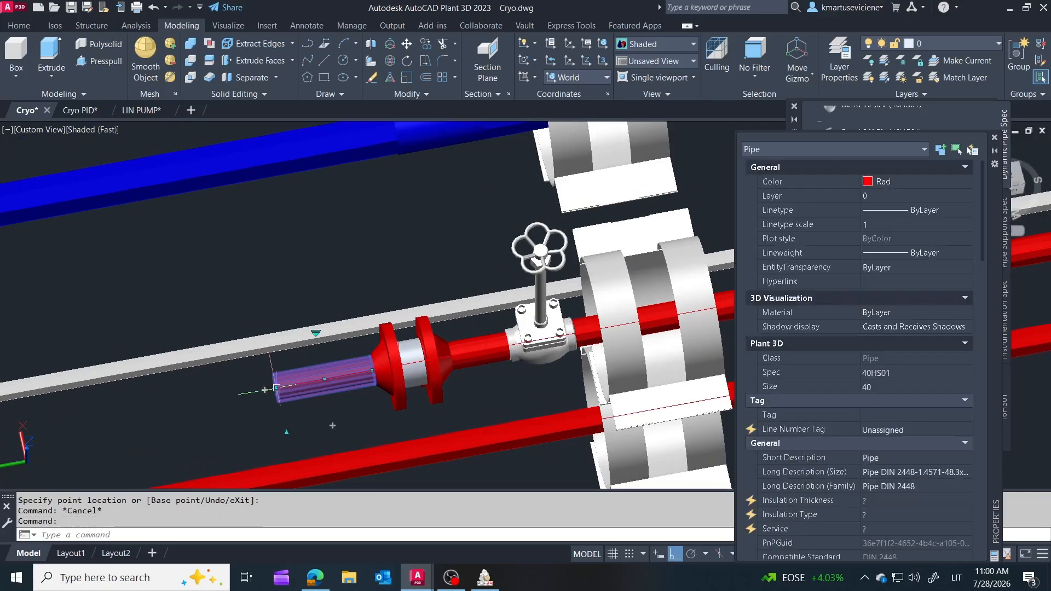
key("Escape")
Step: Move the handwheel valve slightly along the bypass pipe toward the flanged fitting and save the drawing
middle_click_drag(324, 379, 462, 329, "shift")
scroll(438, 329, "up", 3)
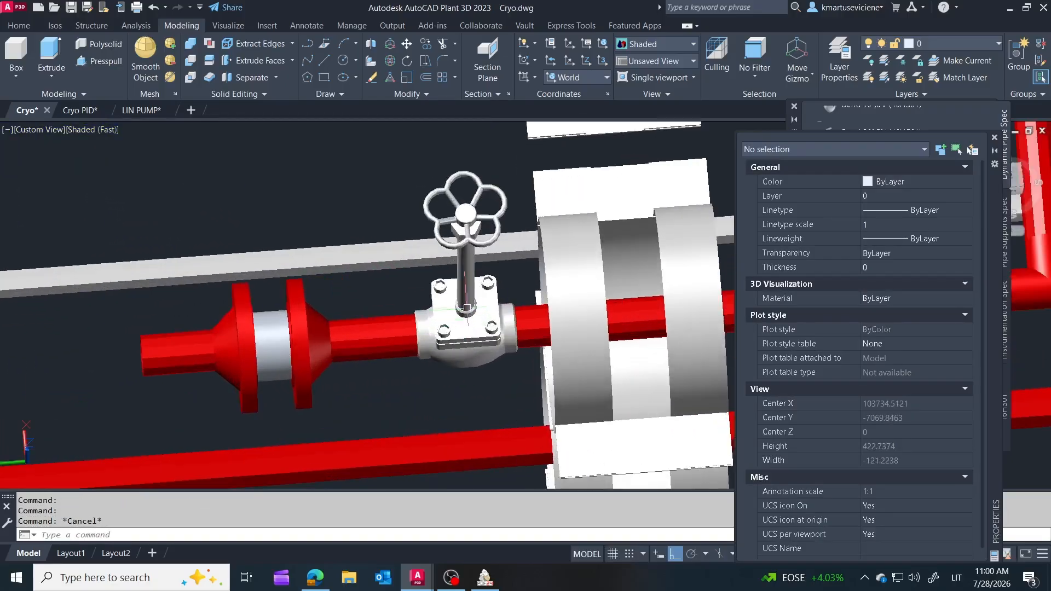
left_click(425, 342)
left_click(491, 328)
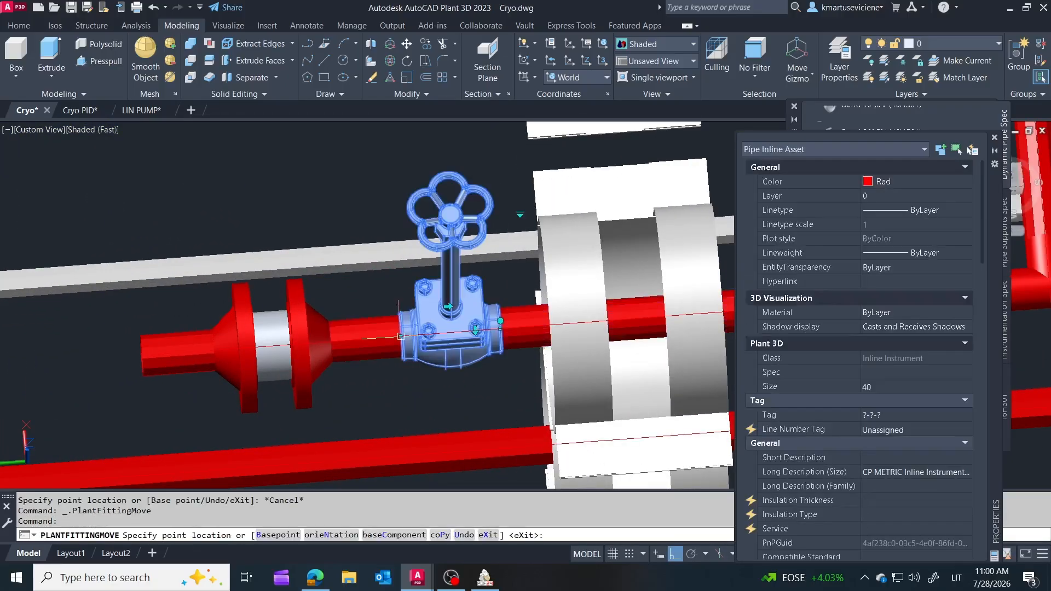
key("Escape")
scroll(465, 327, "down", 5)
middle_click_drag(465, 327, 489, 323, "shift")
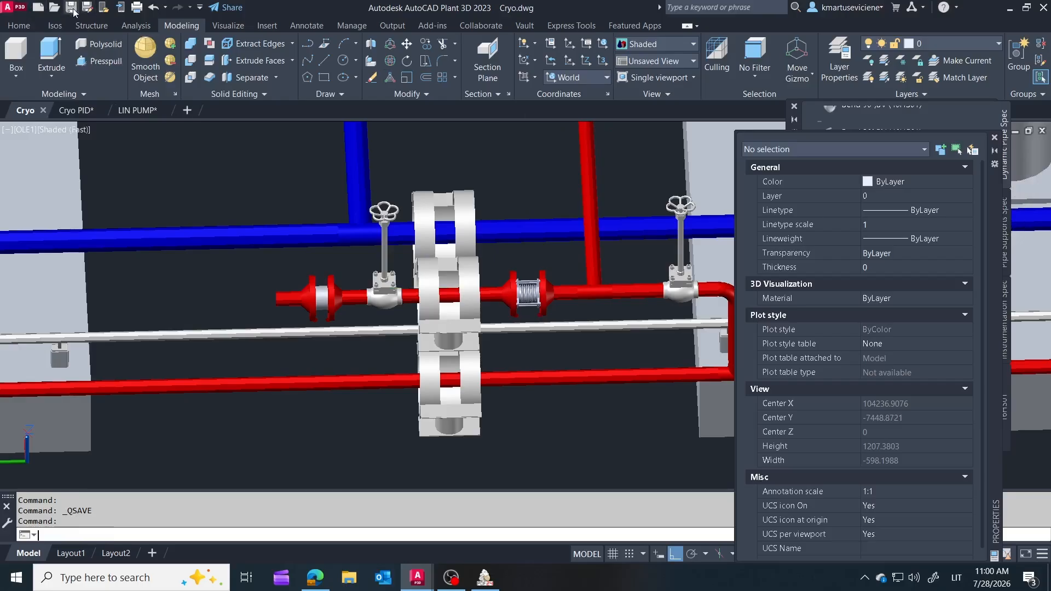
Step: Close the Properties palette and move the bypass line's pipe support into the free space beyond the open pipe end
mouse_move(996, 143)
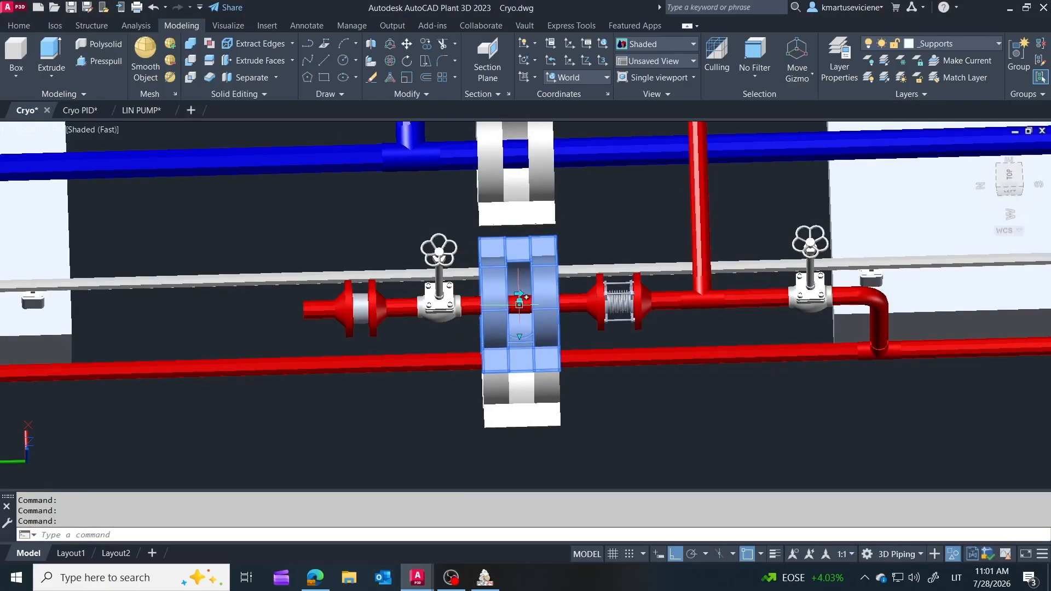
left_click(519, 303)
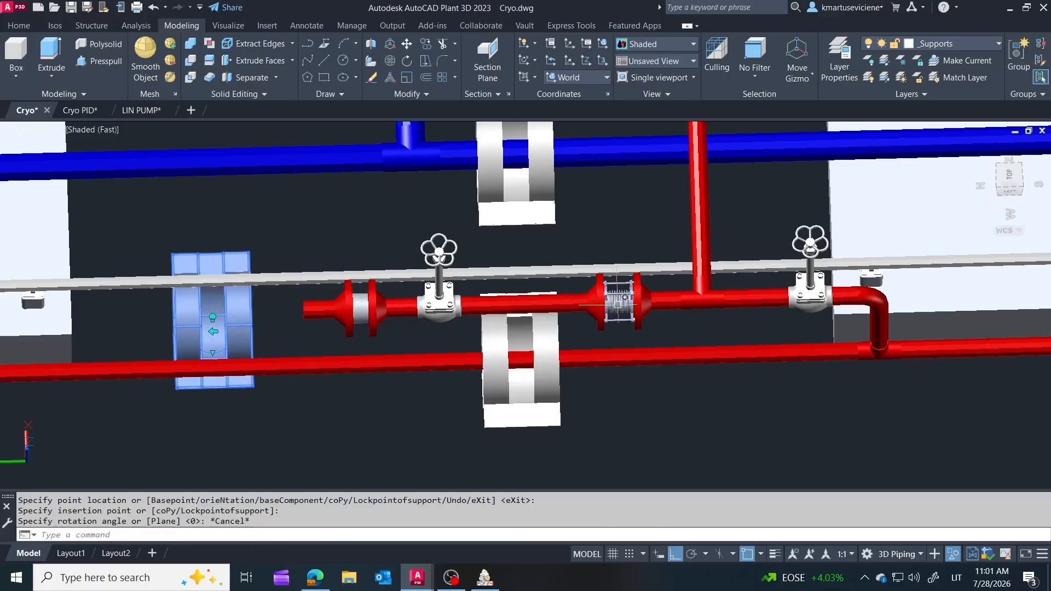
key("Escape")
Step: Move the handwheel valve to the middle of the pipe between the flanged fitting and the expansion joint
scroll(442, 298, "up", 5)
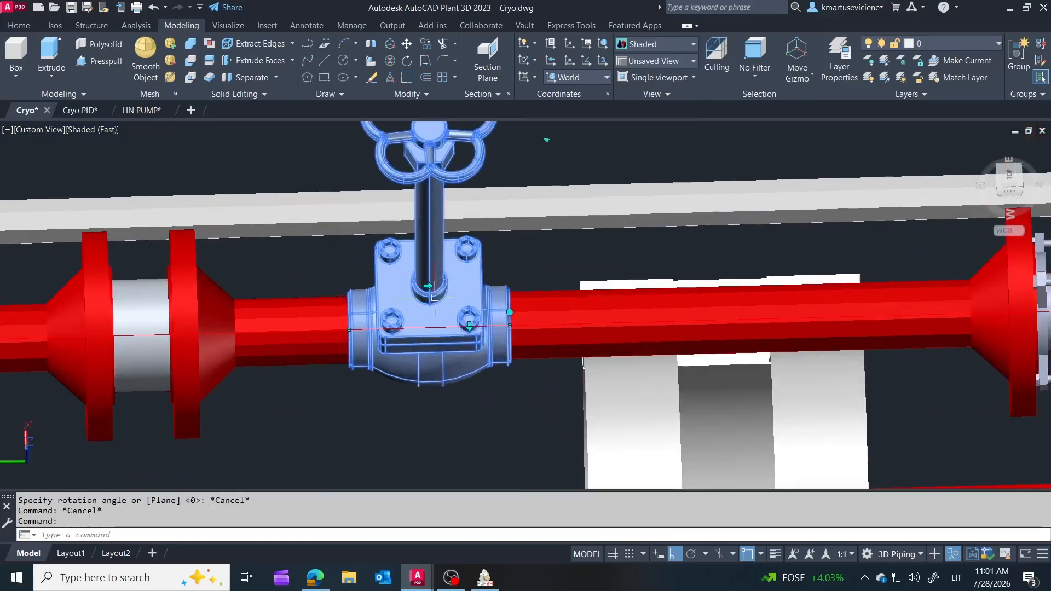
scroll(441, 342, "down", 5)
left_click(459, 333)
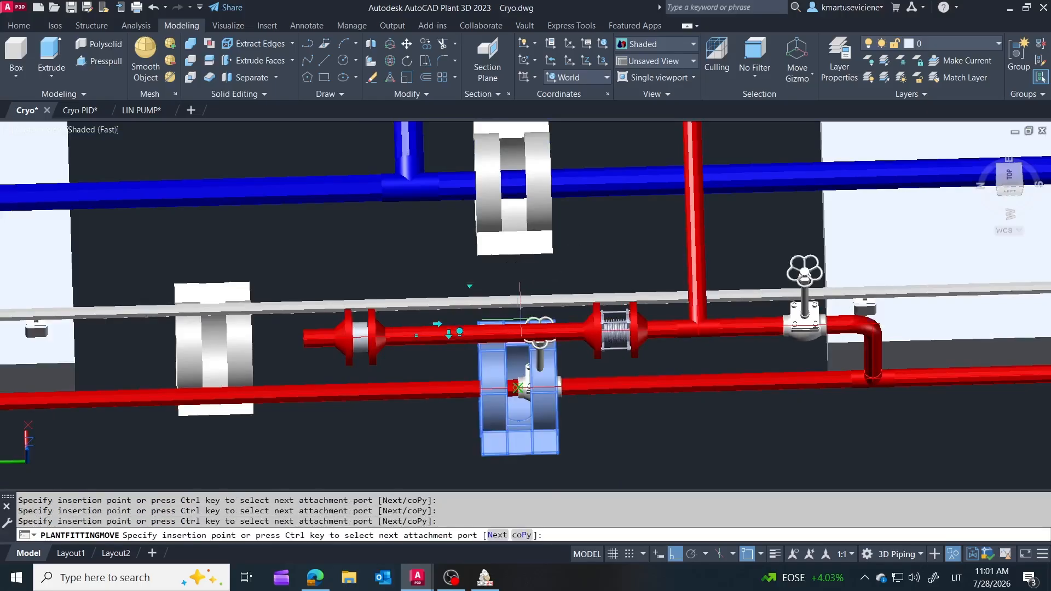
left_click(378, 340)
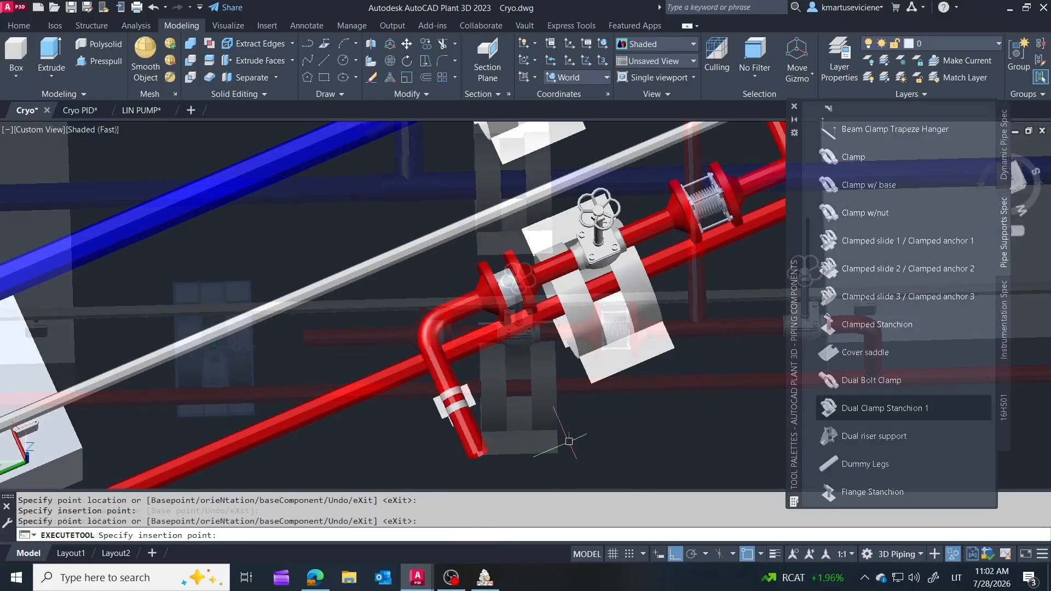
Step: Finish placing the Dual Clamp Stanchion 1 support on the pipe leg beyond the elbow and adjust the open pipe end
key("Escape")
middle_click_drag(570, 442, 550, 318, "shift")
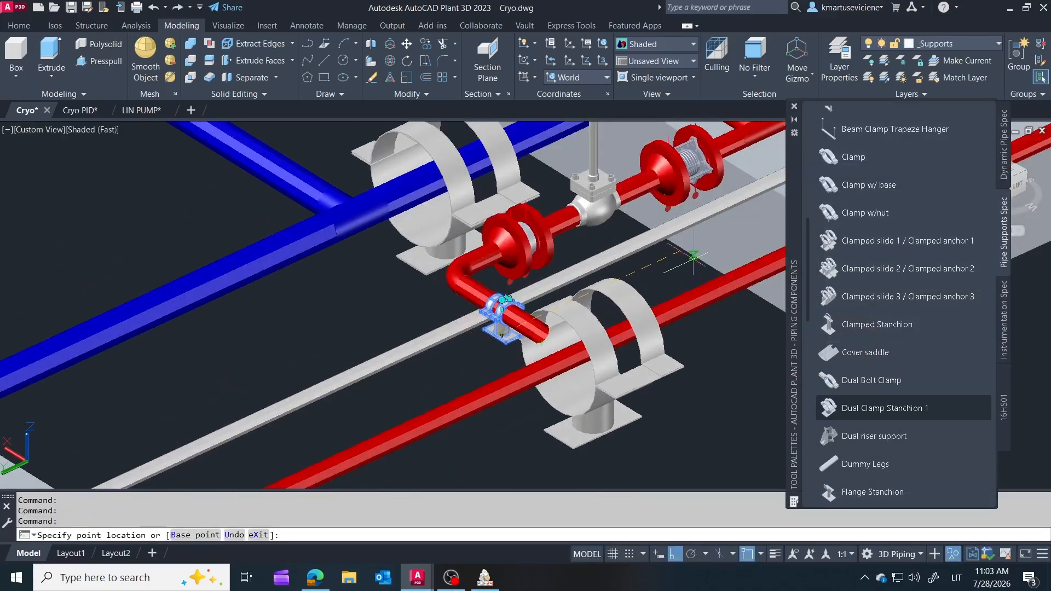
scroll(519, 291, "down", 5)
key("Escape")
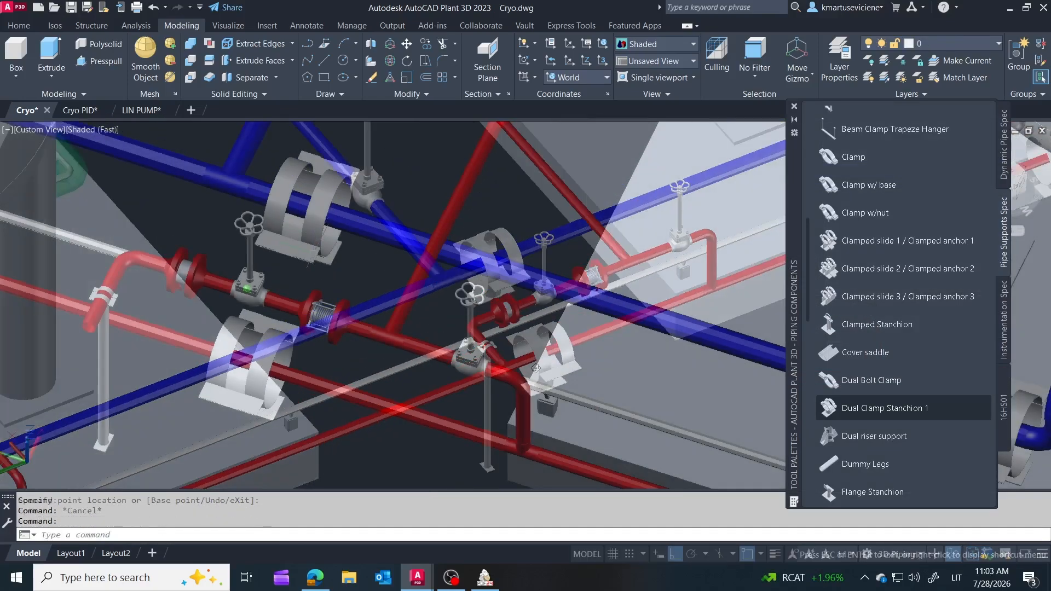
Step: Copy the red header's pipe support to the bypass line between the tee and the handwheel valve near the elbow
left_click(260, 350)
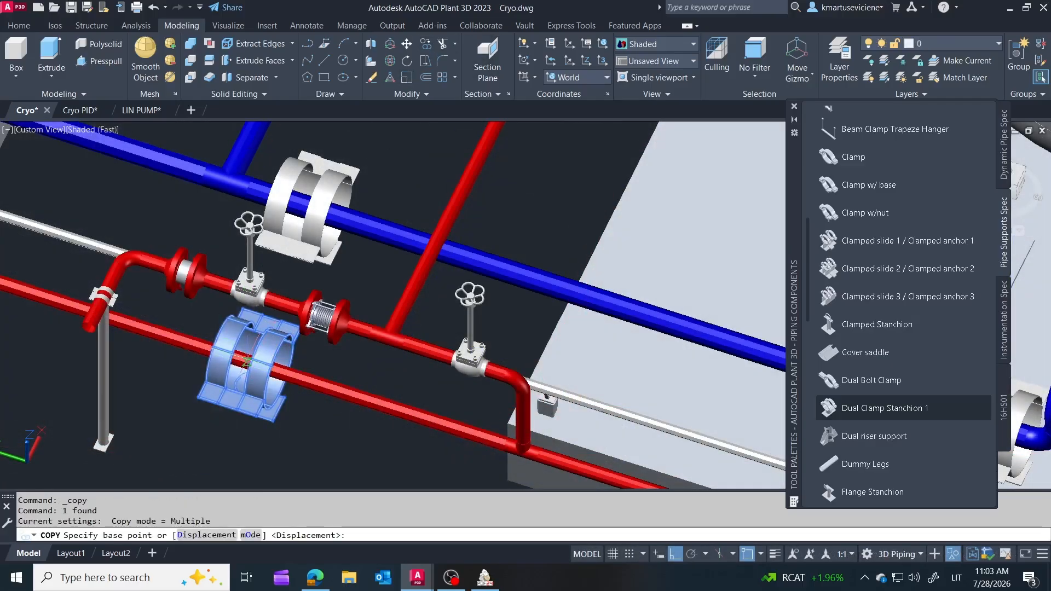
left_click(244, 360)
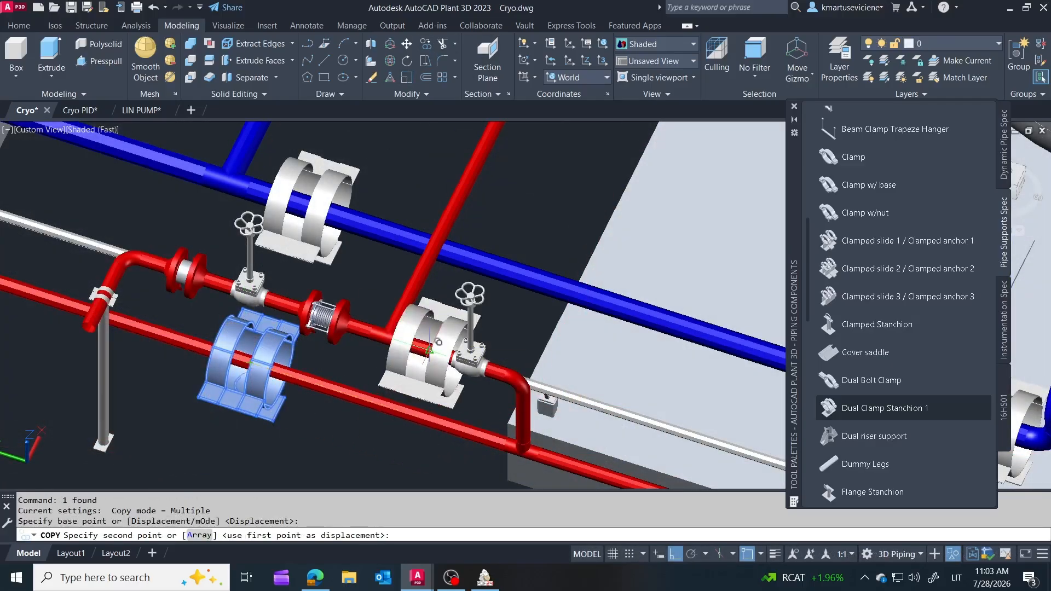
left_click(419, 343)
key("Escape")
scroll(364, 403, "down", 1)
middle_click_drag(365, 402, 419, 441, "shift")
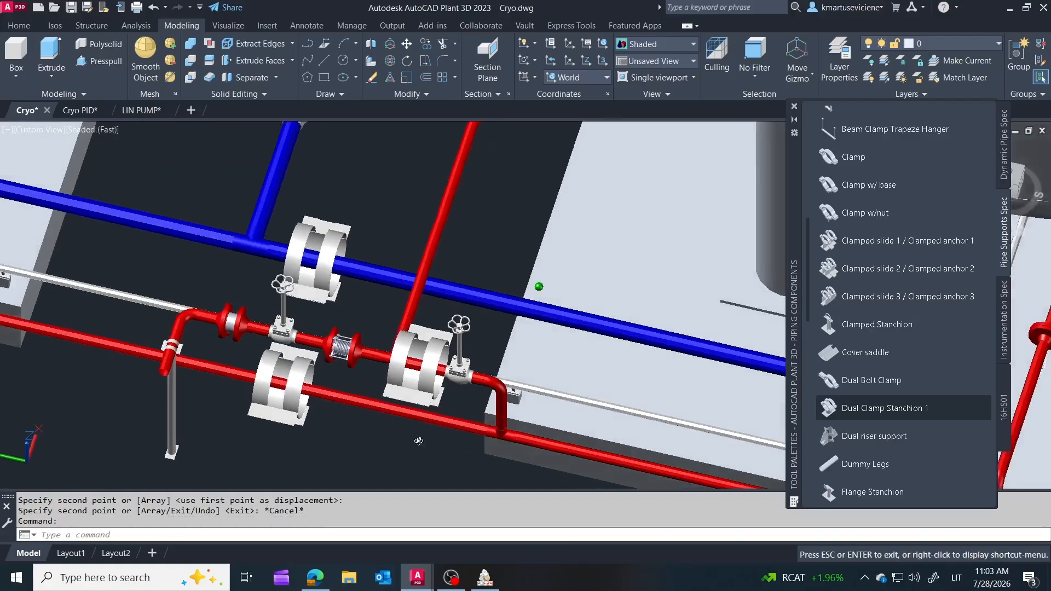
Step: Reposition the copied support with the pipe support move so it clamps the bypass pipe between the tee and the handwheel valve
middle_click_drag(418, 441, 462, 557, "shift")
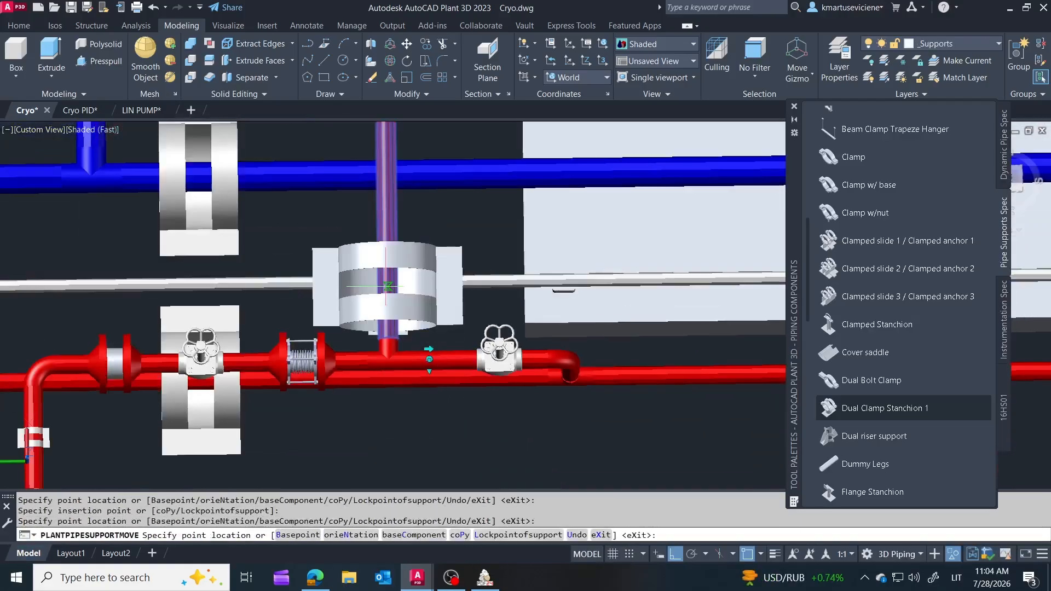
key("Escape")
middle_click_drag(388, 297, 458, 197, "shift")
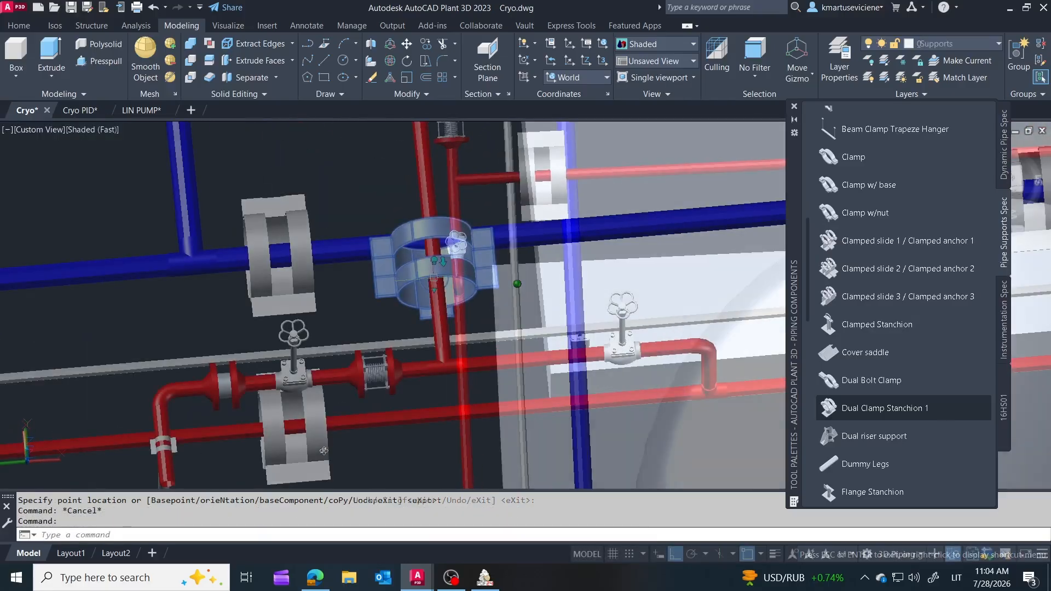
left_click(535, 370)
key("Return")
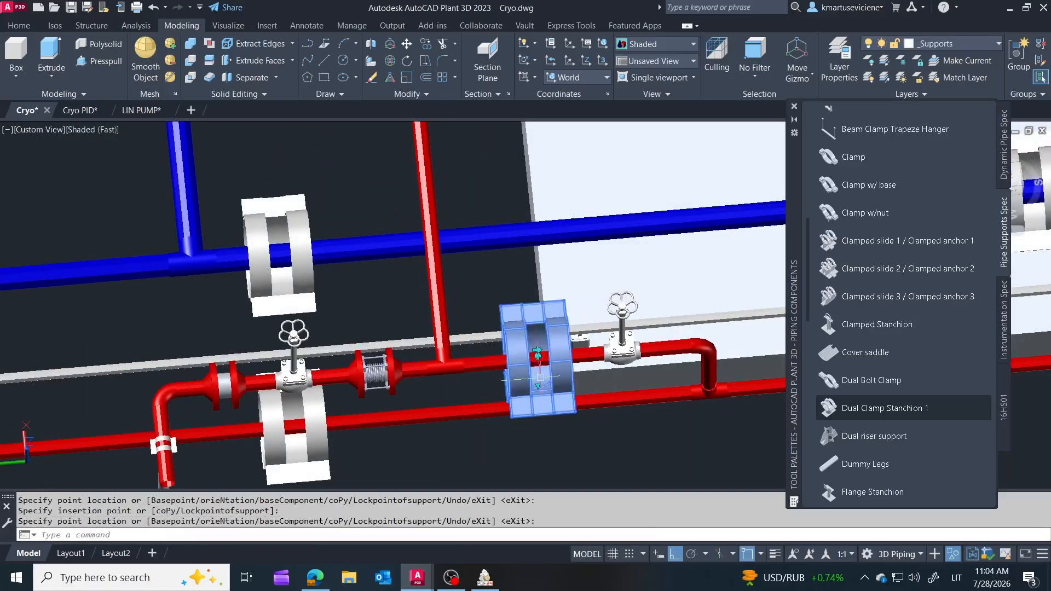
key("Escape")
Step: Move the handwheel valve on the blue suction line closer to the header tee and bring the expansion joint up beside it
scroll(449, 375, "down", 3)
middle_click_drag(449, 376, 442, 417, "shift")
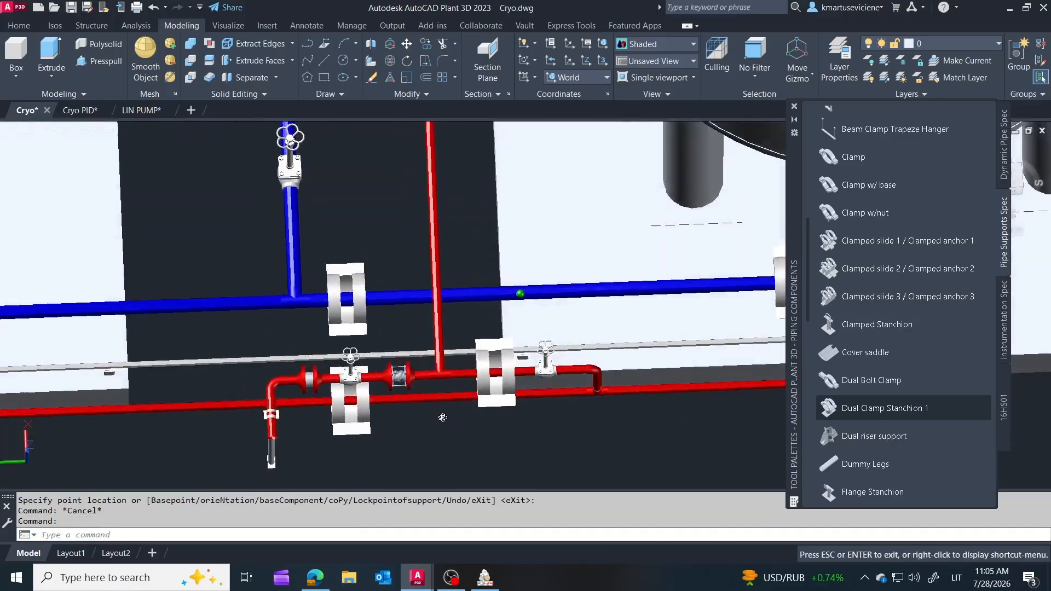
left_click(365, 362)
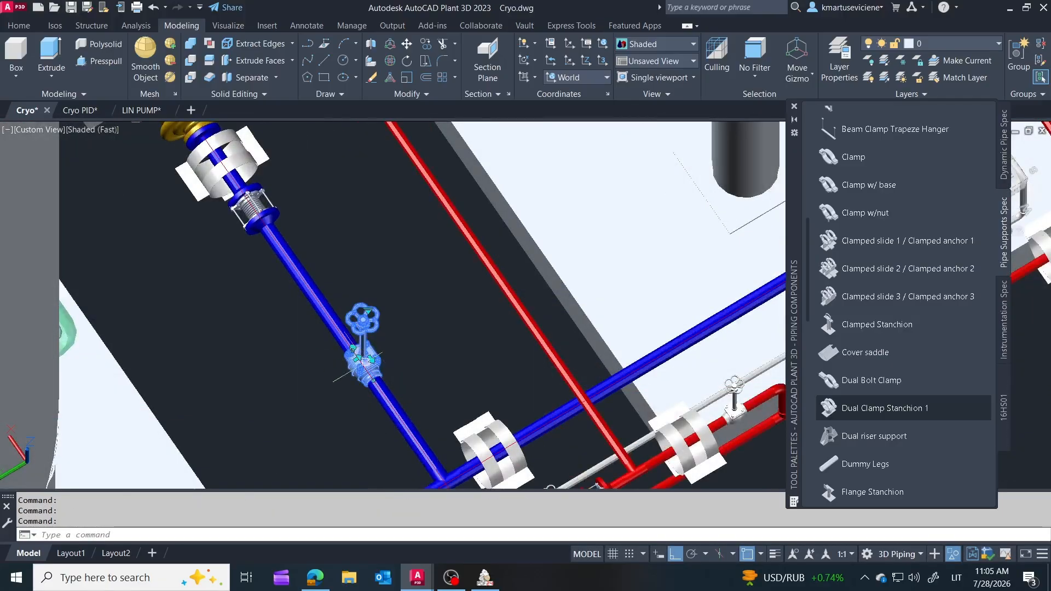
left_click(366, 363)
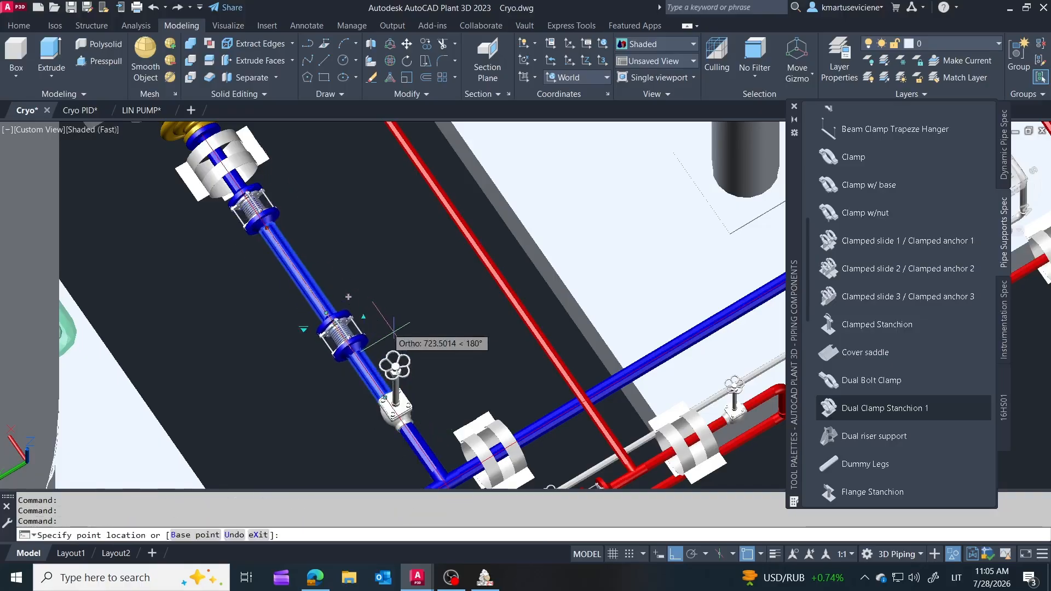
scroll(273, 305, "down", 3)
scroll(240, 205, "up", 2)
scroll(272, 239, "up", 2)
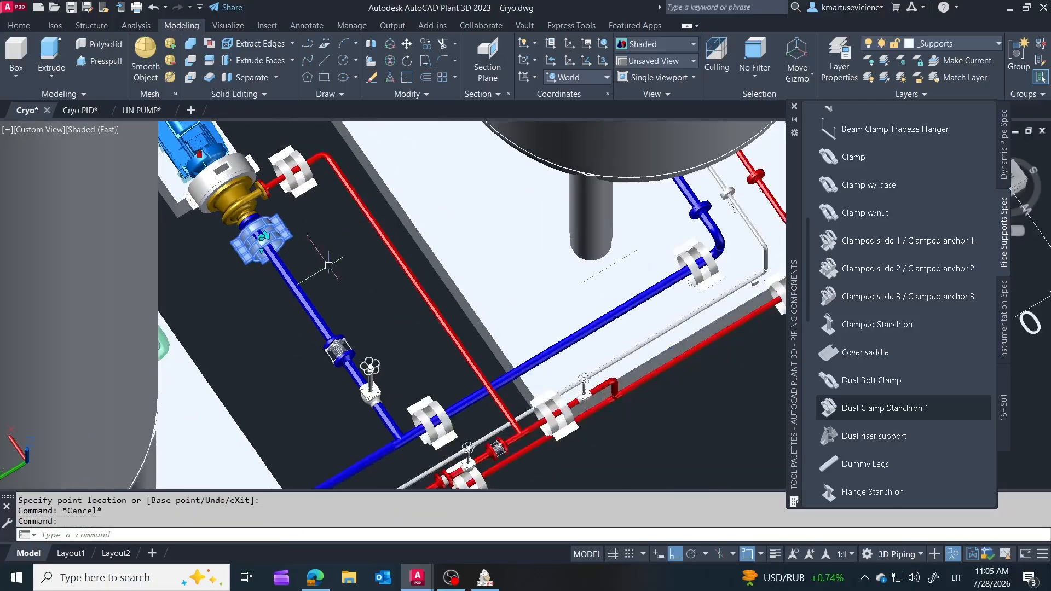
Step: Move the pipe support on the blue suction line away from the pump to just before the relocated expansion joint
left_click(254, 241)
left_click(333, 366)
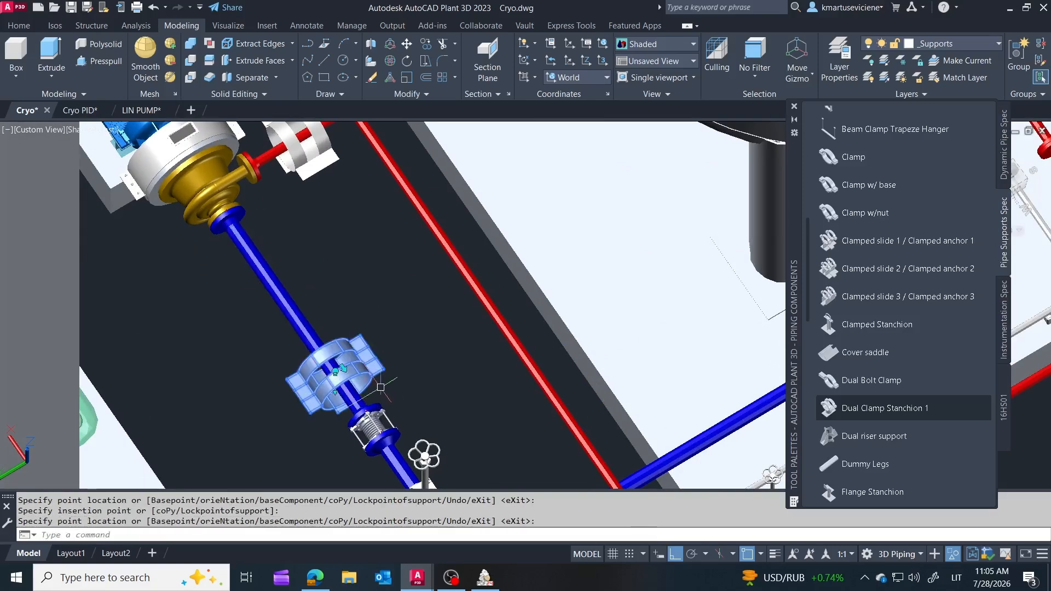
key("Escape")
scroll(310, 354, "down", 2)
scroll(279, 261, "up", 4)
key("Escape")
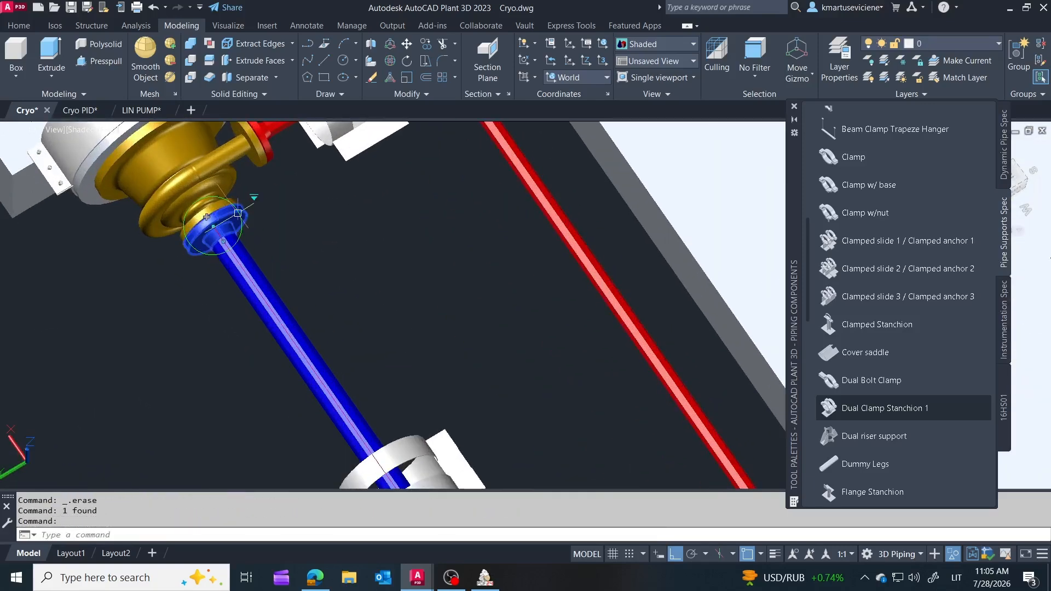
Step: Move the pump together with its discharge piping and support closer to the expansion joint on the blue suction line
scroll(238, 212, "down", 4)
scroll(384, 243, "up", 2)
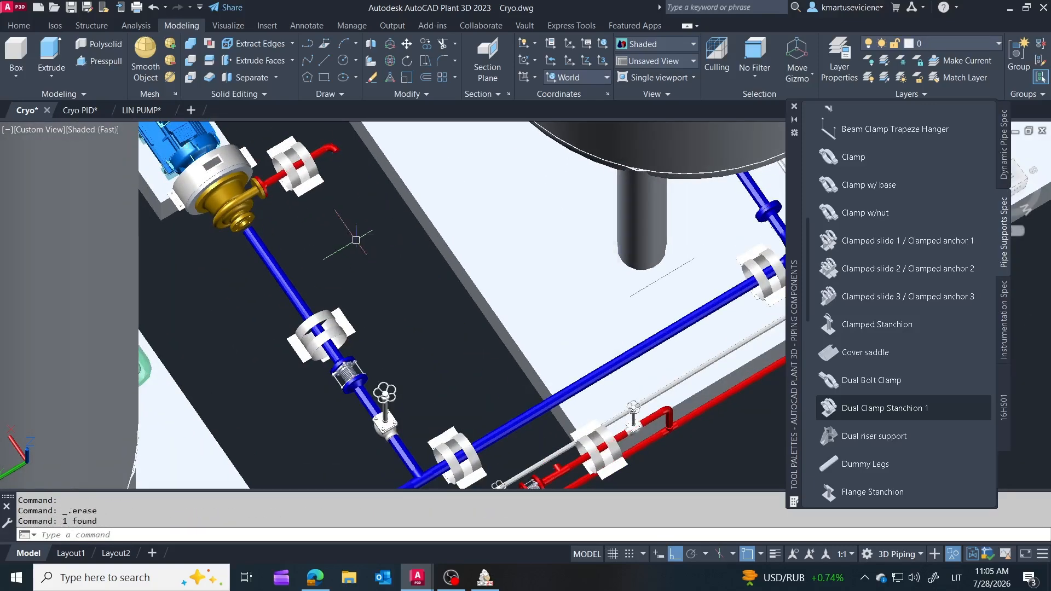
left_click(226, 171)
right_click(226, 171)
mouse_move(333, 166)
left_click(459, 191)
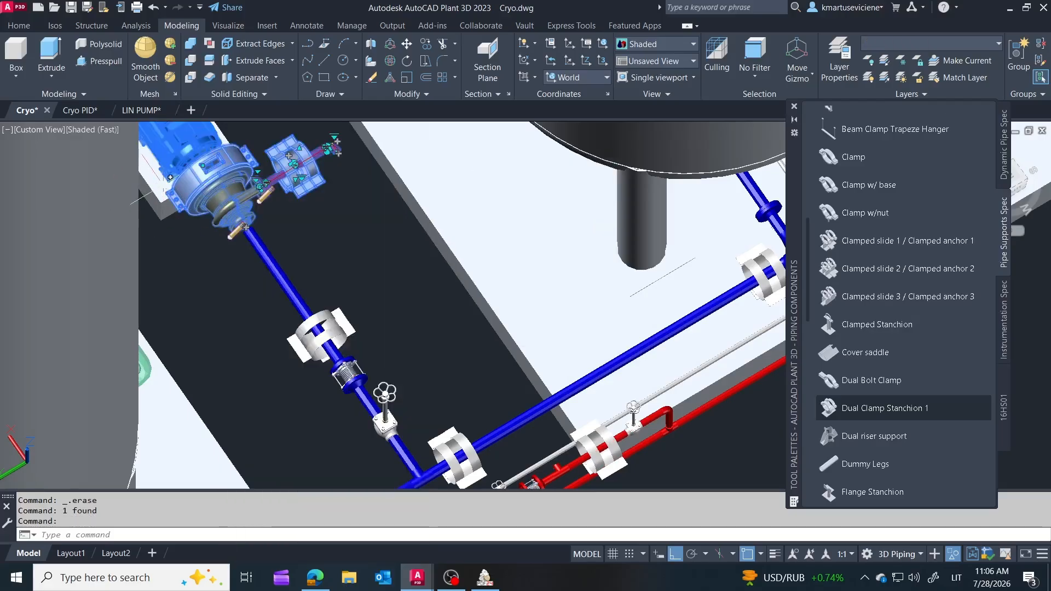
left_click(407, 46)
left_click(365, 188)
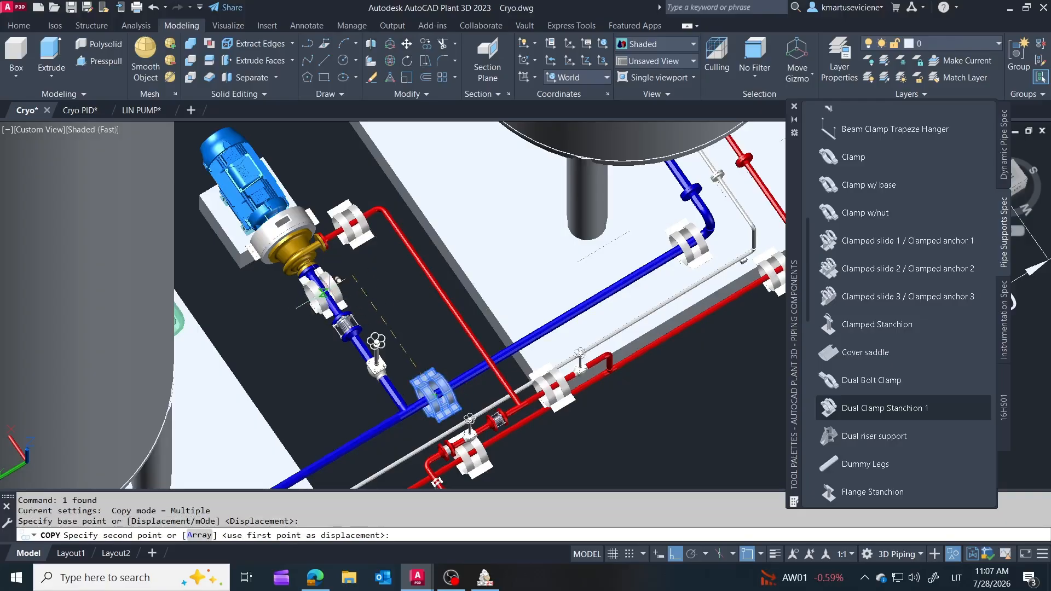
Step: Copy the blue header's pipe support onto the suction line between pump and expansion joint and align it with the pipe
left_click(323, 293)
key("Escape")
scroll(334, 289, "up", 5)
key("Escape")
left_click(290, 312)
left_click(283, 296)
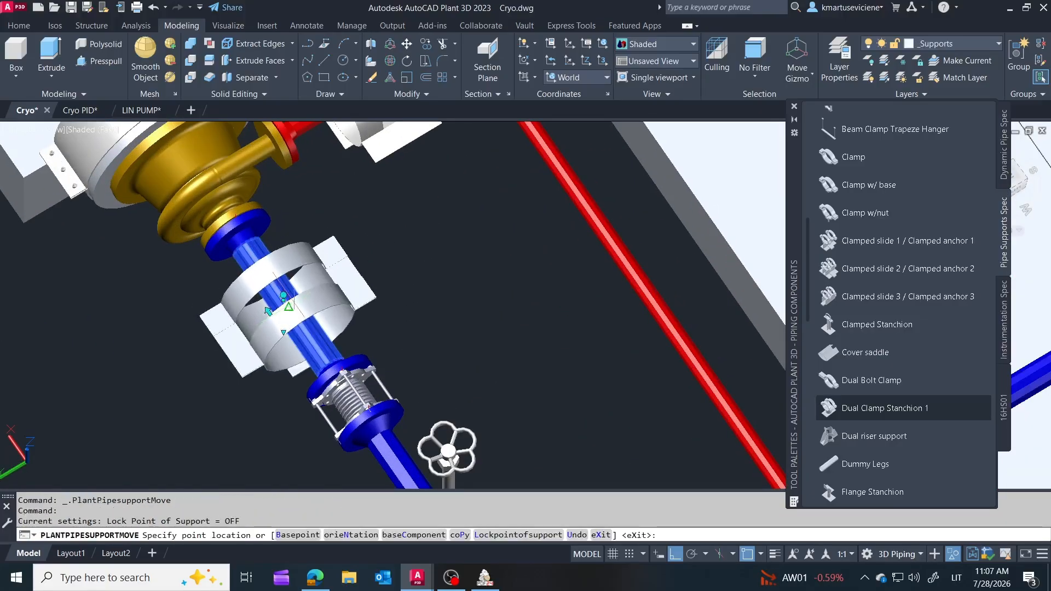
key("Escape")
scroll(501, 409, "down", 4)
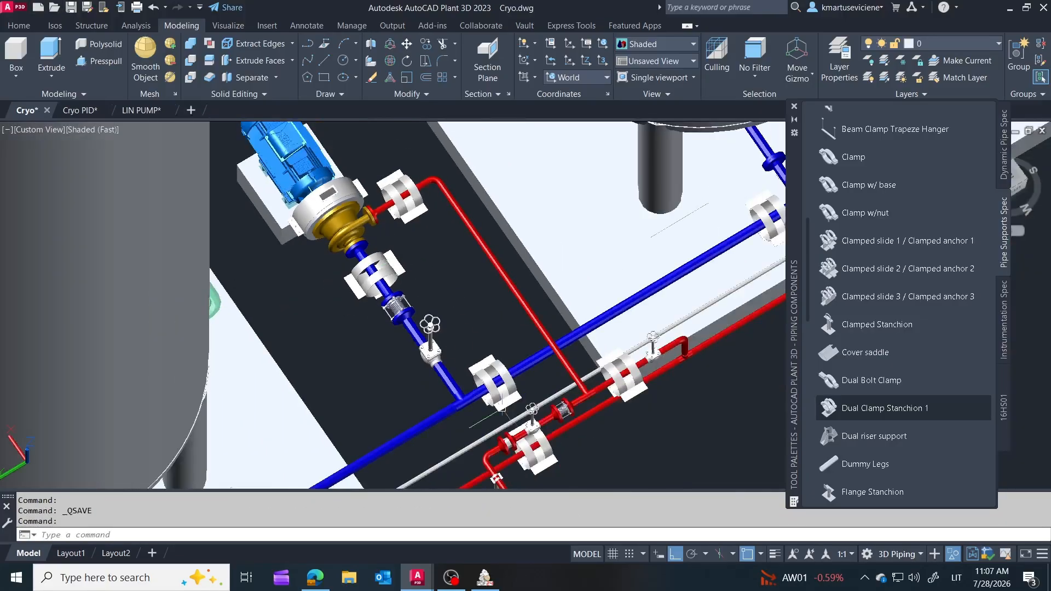
Step: Close the tool palettes and examine the piping layout around the pump in a north-up top view
left_click(794, 106)
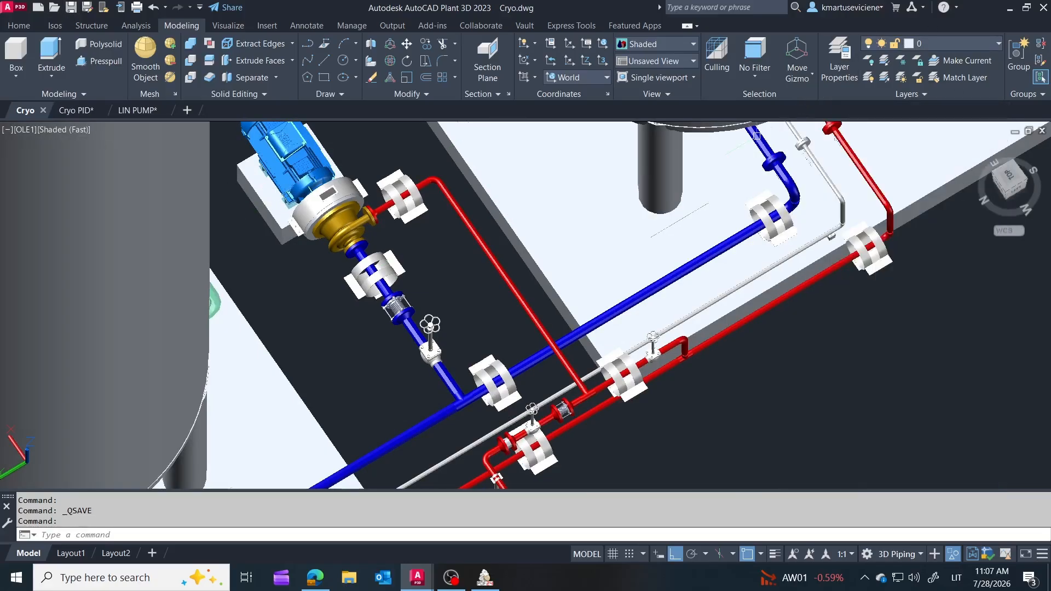
left_click(1012, 178)
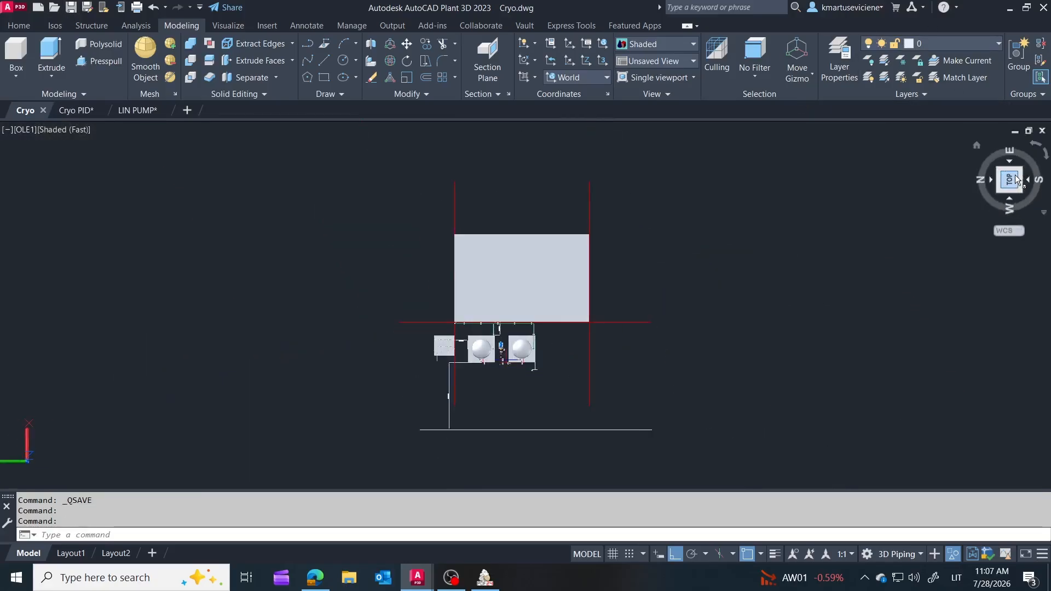
left_click(1039, 145)
scroll(493, 219, "up", 4)
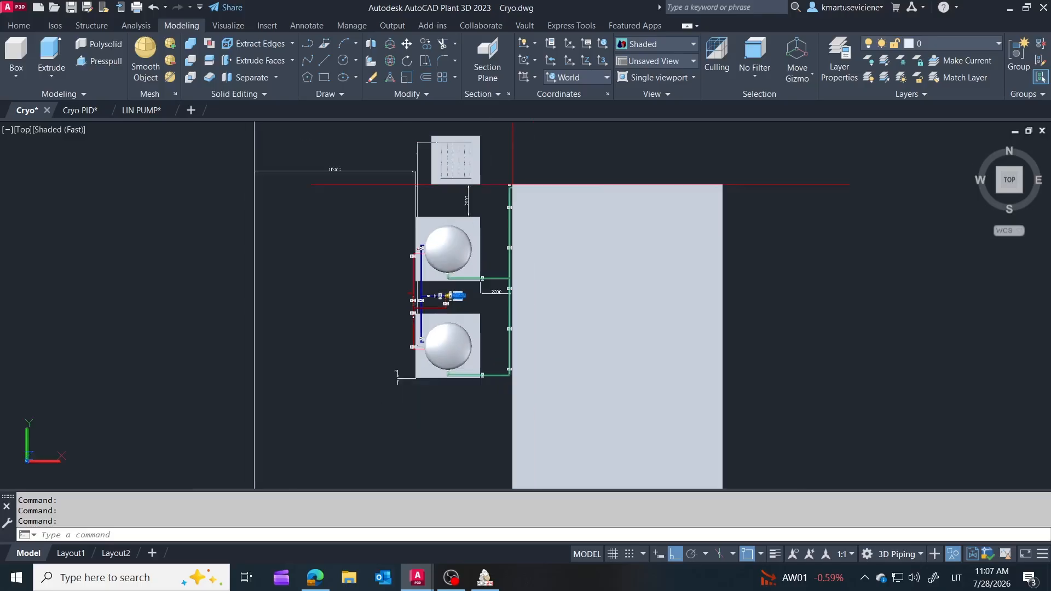
scroll(436, 303, "up", 6)
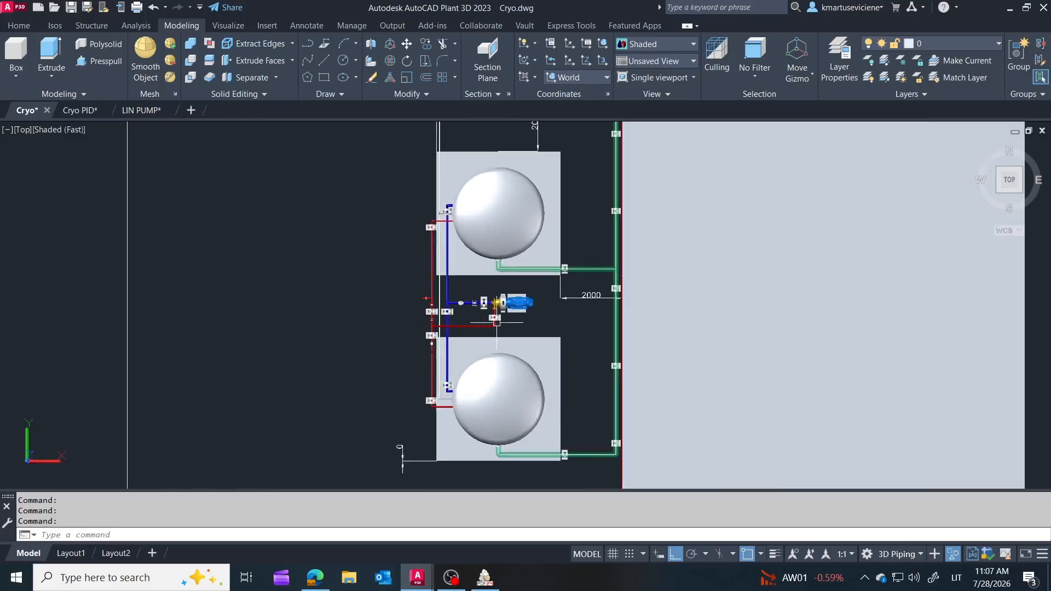
scroll(384, 312, "up", 2)
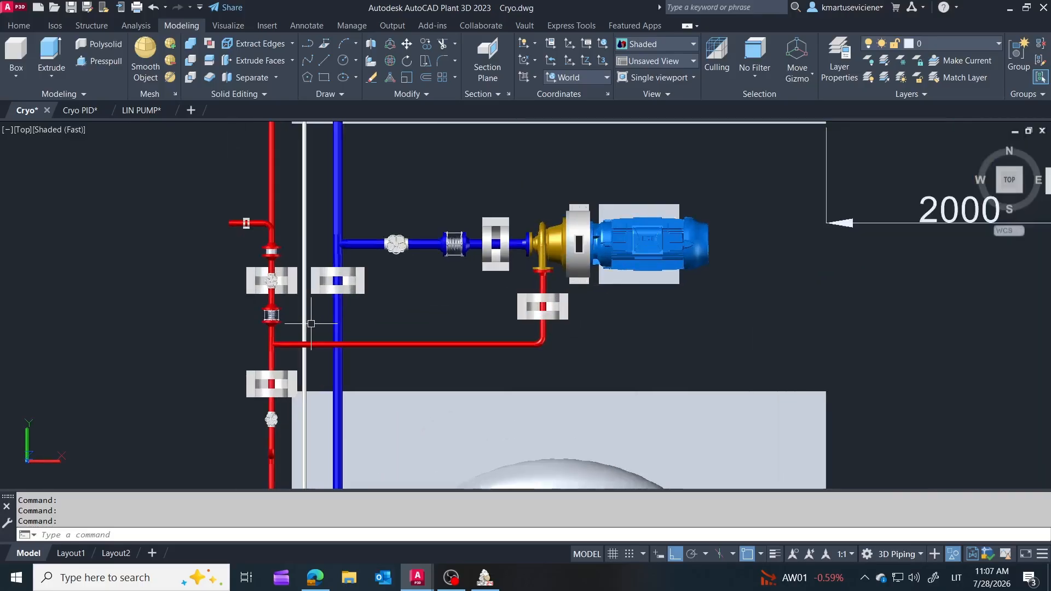
Step: Copy the red flange between the flanged fitting and the handwheel valve to a free spot near the open pipe end
left_click(999, 194)
scroll(493, 351, "up", 5)
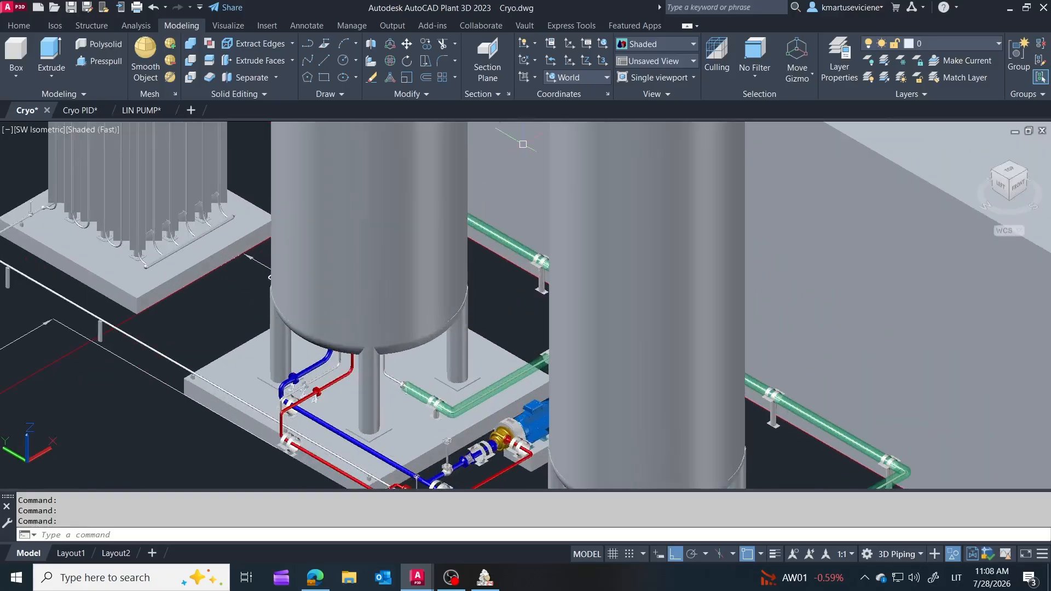
scroll(471, 329, "down", 2)
middle_click_drag(395, 446, 504, 465, "shift")
scroll(492, 478, "up", 4)
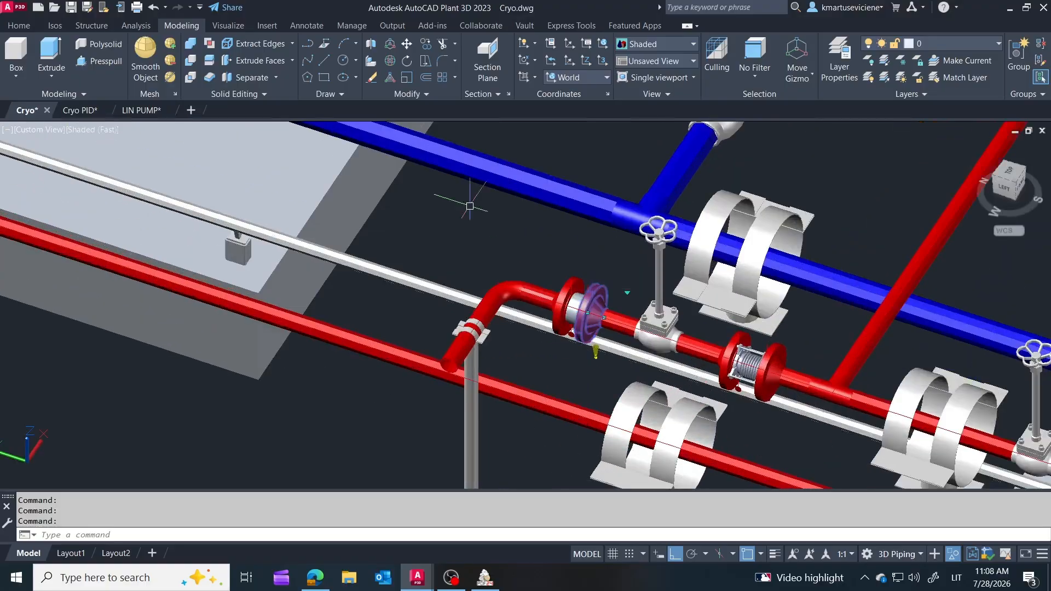
left_click(598, 308)
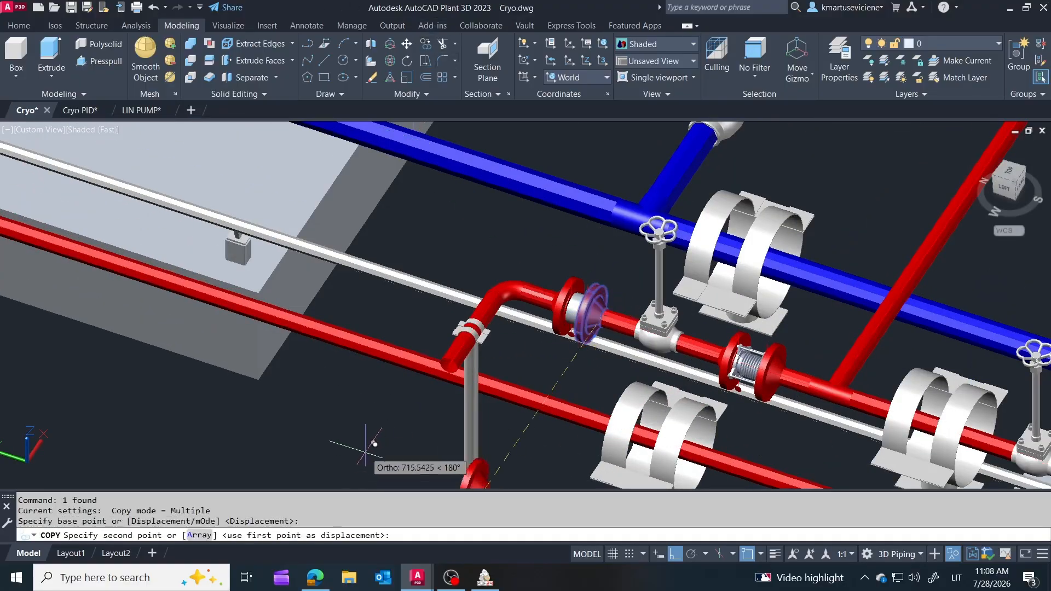
left_click(363, 454)
key("Escape")
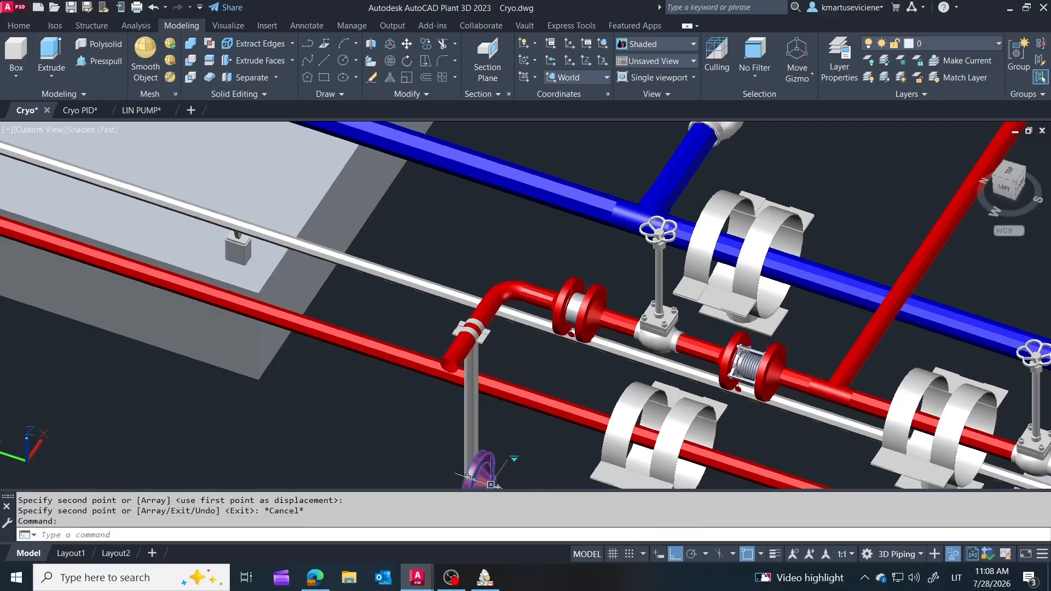
Step: Attach the copied flange to the open end of the red pipe beyond its post support
left_click(491, 484)
left_click(444, 374)
key("Escape")
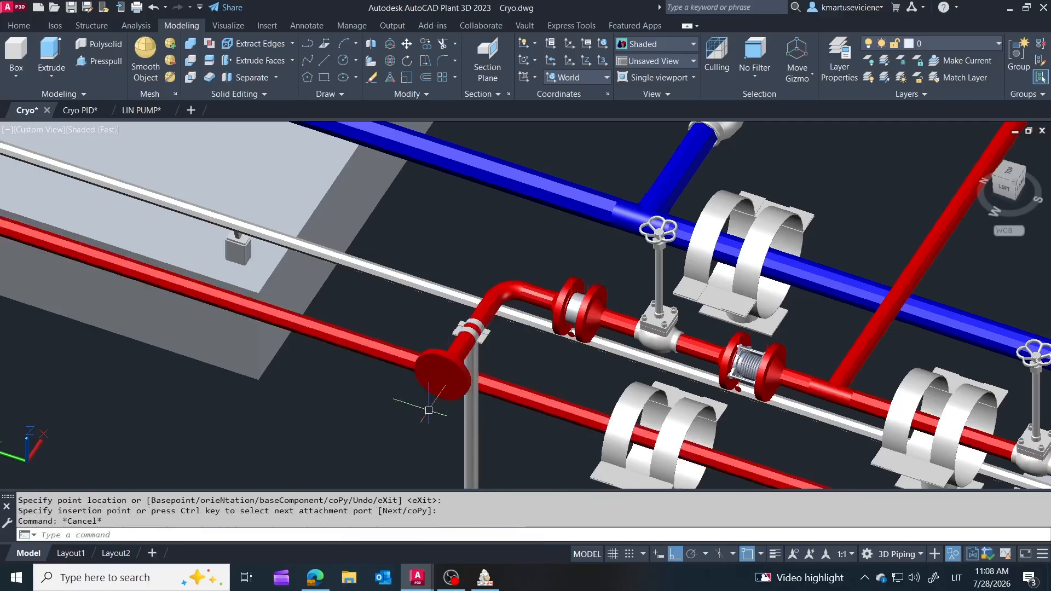
middle_click_drag(429, 410, 405, 206, "shift")
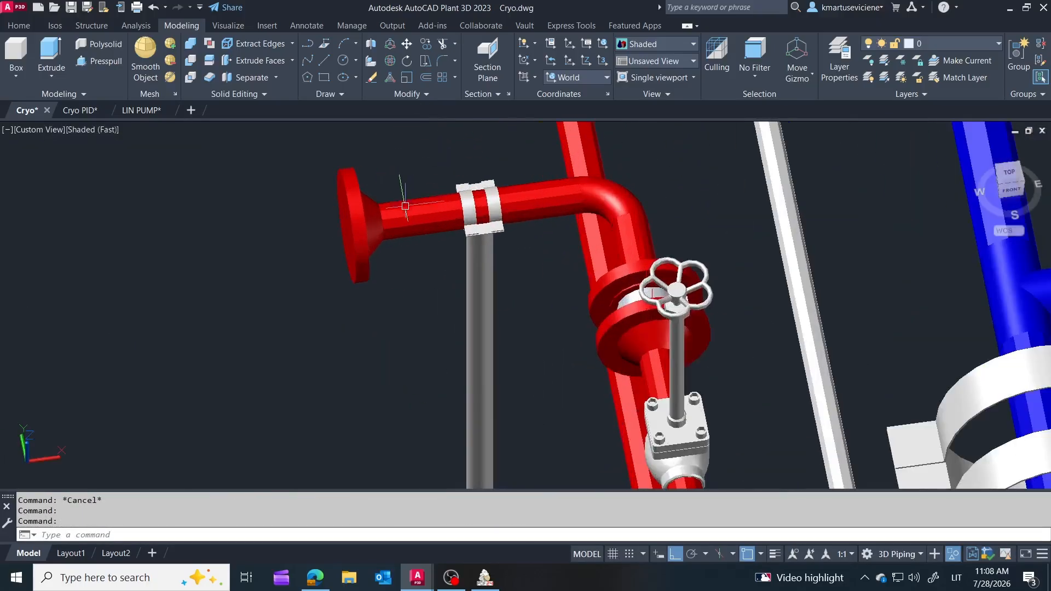
scroll(429, 243, "down", 2)
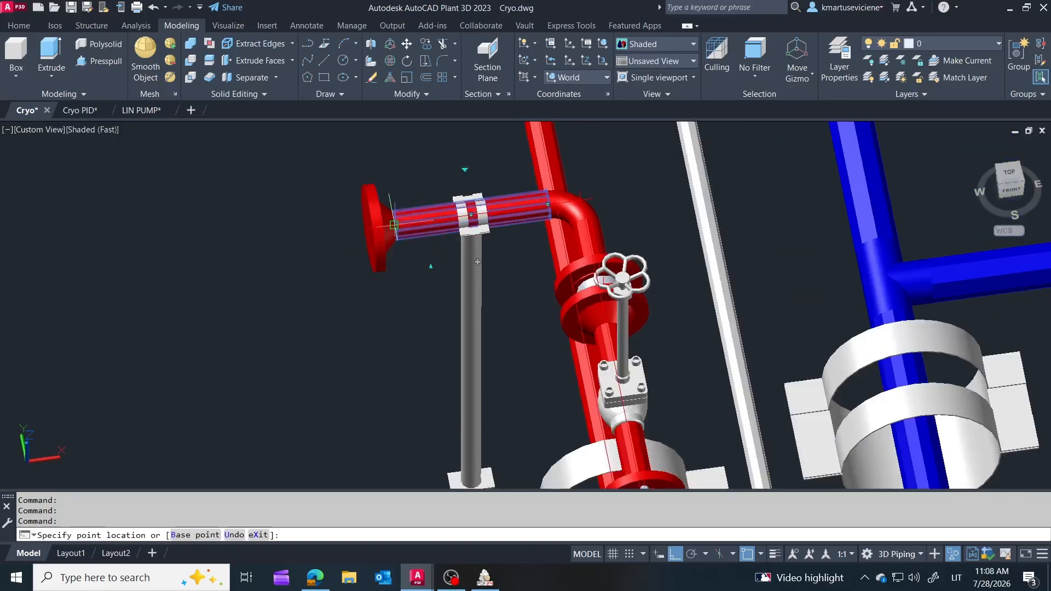
key("Escape")
middle_click_drag(477, 261, 658, 272, "shift")
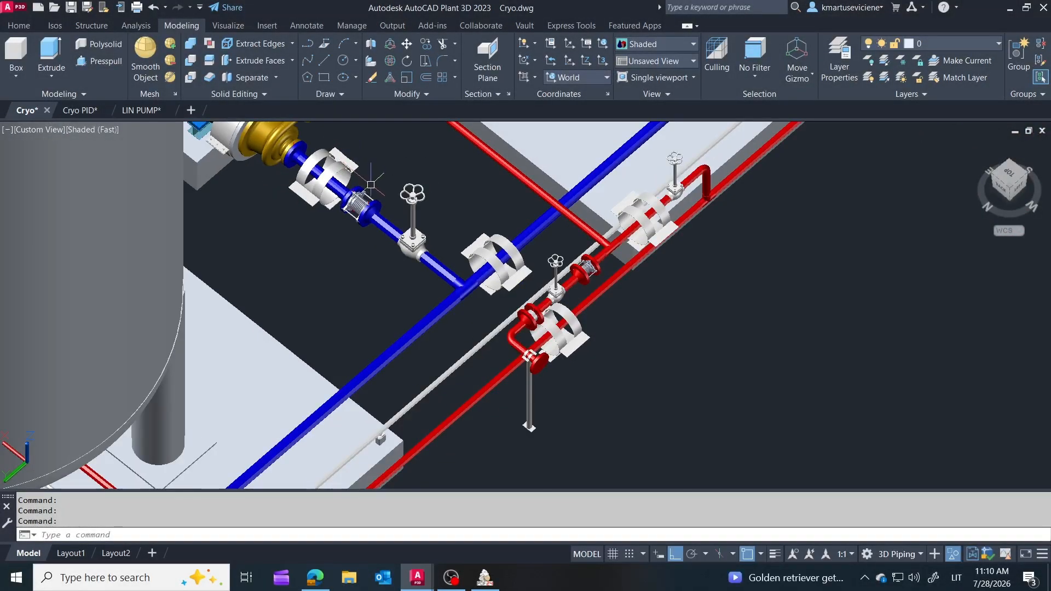
Step: Set the size for new piping to 15 in the 40HS01 spec
scroll(371, 184, "up", 2)
left_click(19, 26)
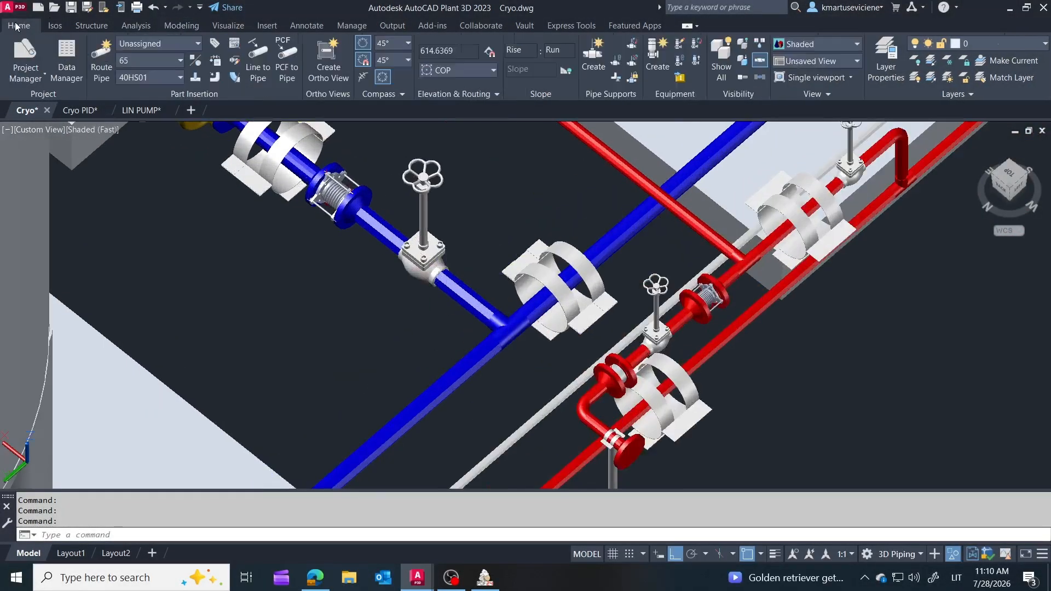
left_click(146, 60)
scroll(155, 81, "up", 2)
left_click(156, 80)
Step: Try routing a horizontal size 15 branch from the suction pipe between handwheel valve and tee, and delete it
left_click(102, 60)
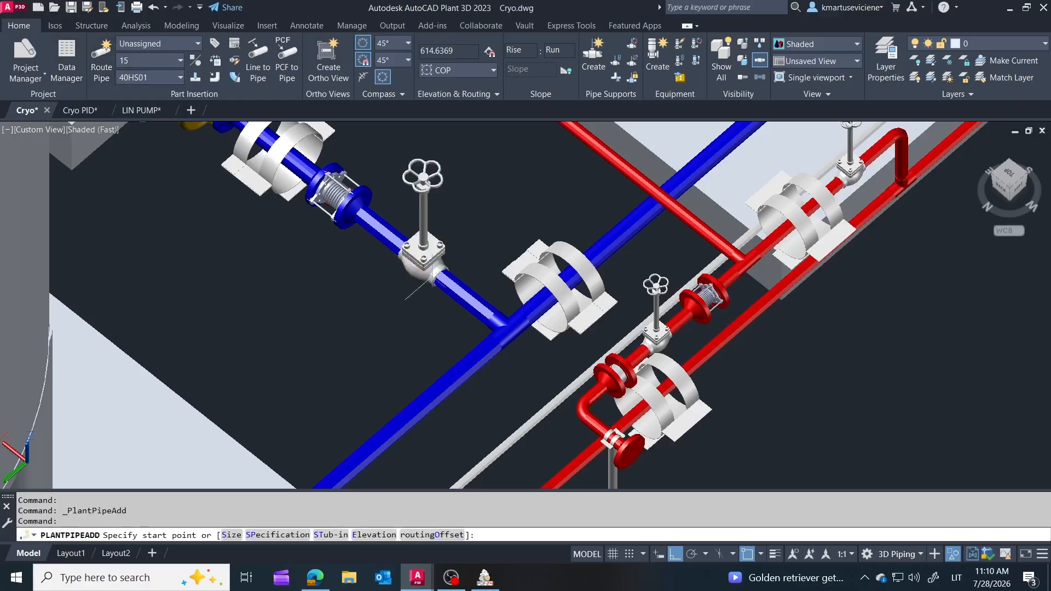
left_click(471, 302)
right_click(485, 373, "shift")
left_click(410, 354)
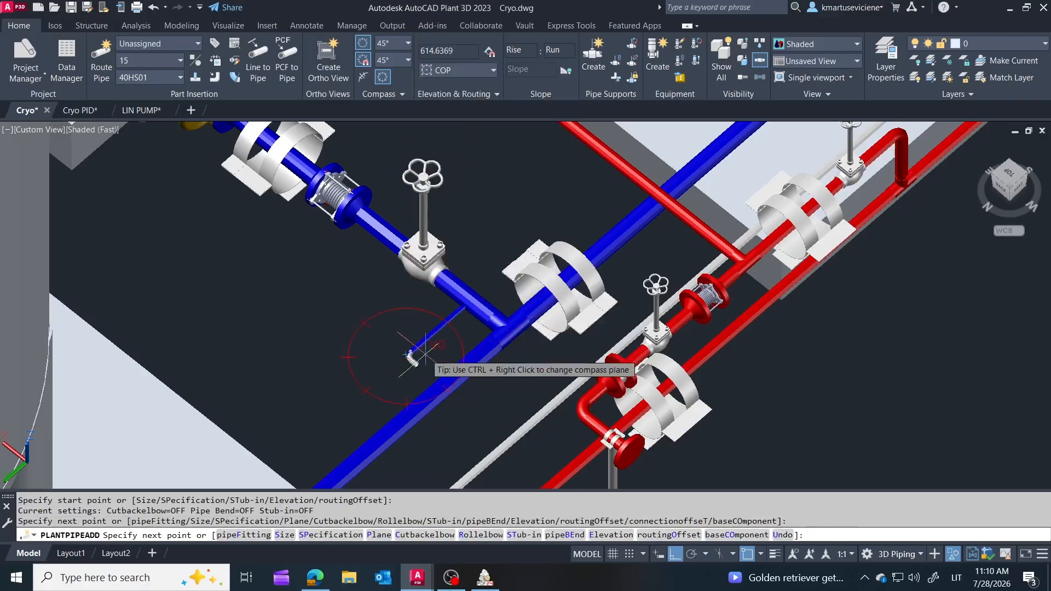
key("Escape")
key("Delete")
Step: Route a size 15 branch downward from the suction pipe beside the tee and turn it horizontally under the blue header
middle_click_drag(446, 305, 454, 262, "shift")
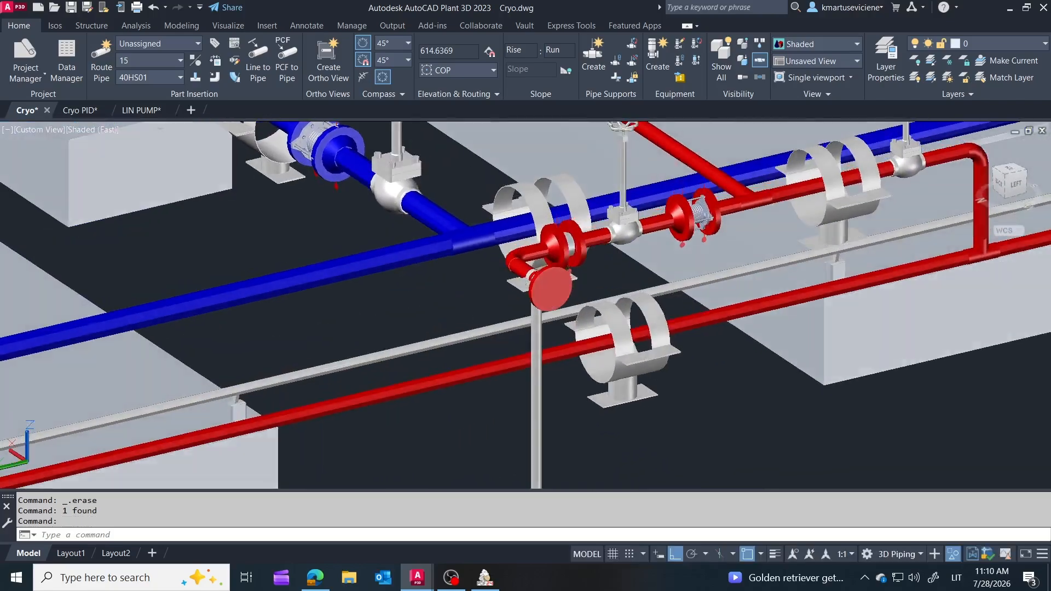
left_click(436, 218)
left_click(437, 282)
left_click(489, 309)
key("Escape")
Step: Delete the horizontal pipe segment running from the small branch's elbow under the blue header
middle_click_drag(386, 282, 432, 318, "shift")
scroll(421, 311, "up", 5)
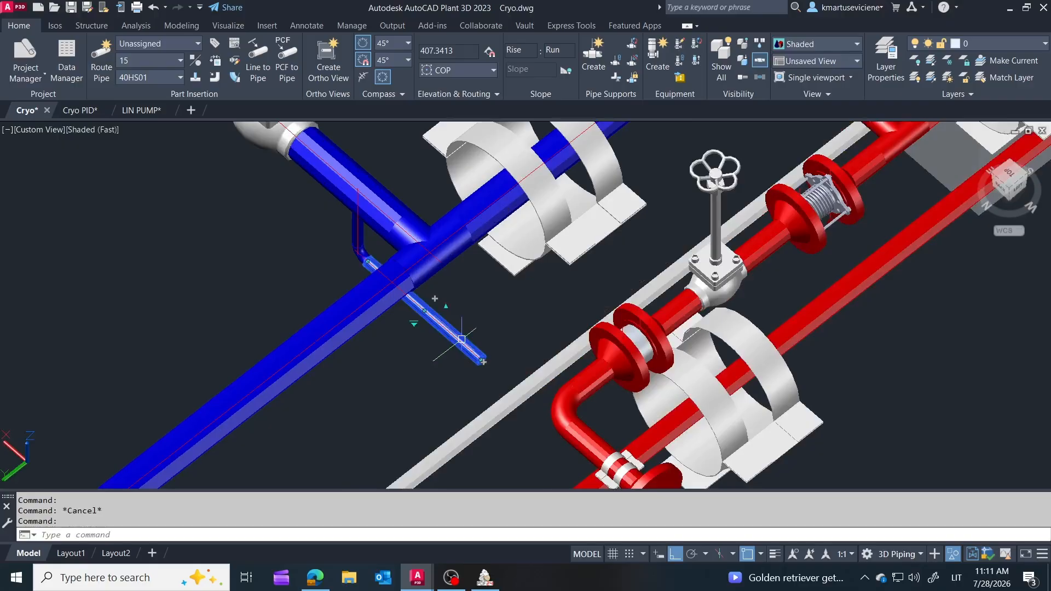
key("Delete")
scroll(461, 339, "up", 3)
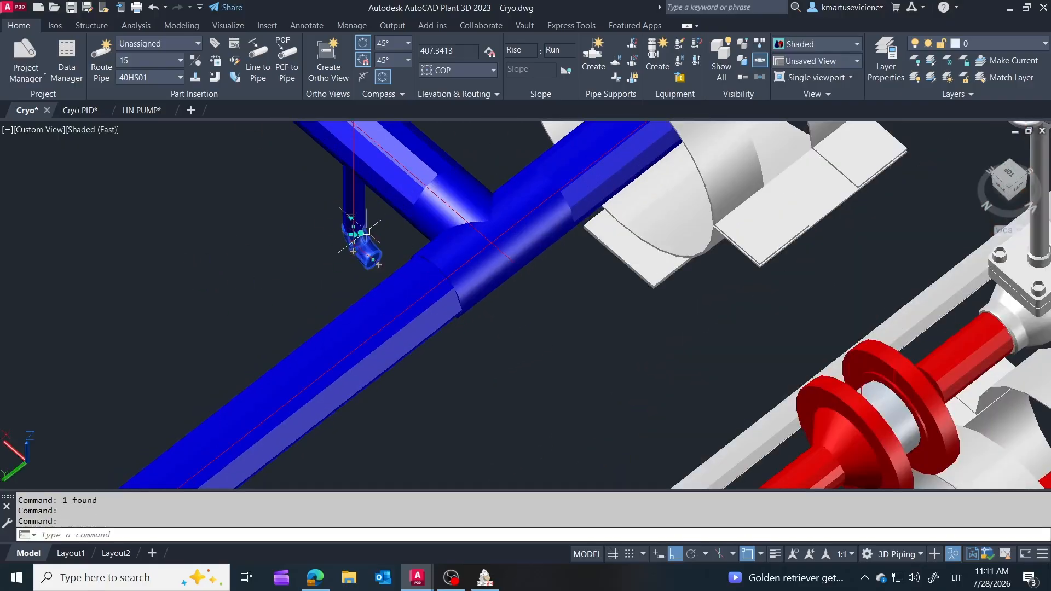
key("Escape")
key("Escape")
Step: Route a short horizontal pipe from the bottom of the small branch, parallel to the blue header and away from the tee
scroll(444, 349, "down", 4)
middle_click_drag(370, 350, 346, 301, "shift")
scroll(435, 307, "down", 3)
scroll(465, 322, "up", 6)
middle_click_drag(465, 323, 387, 248, "shift")
left_click(501, 353)
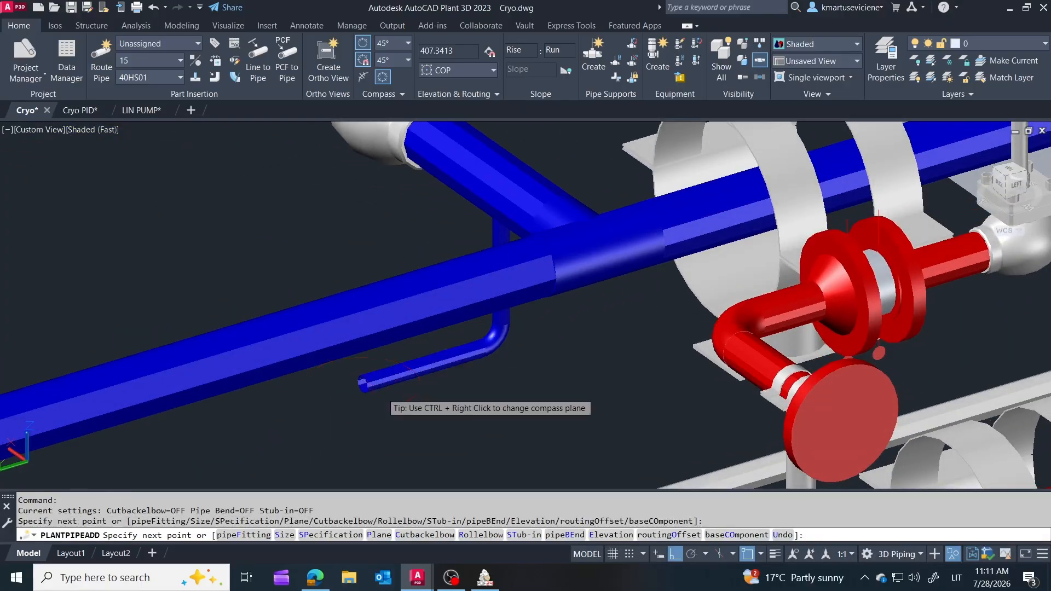
key("Escape")
Step: Insert the size 15 custom handwheel valve with BV ends in the branch's horizontal pipe and close the Custom Parts Builder
scroll(353, 315, "down", 4)
middle_click_drag(355, 296, 411, 349, "shift")
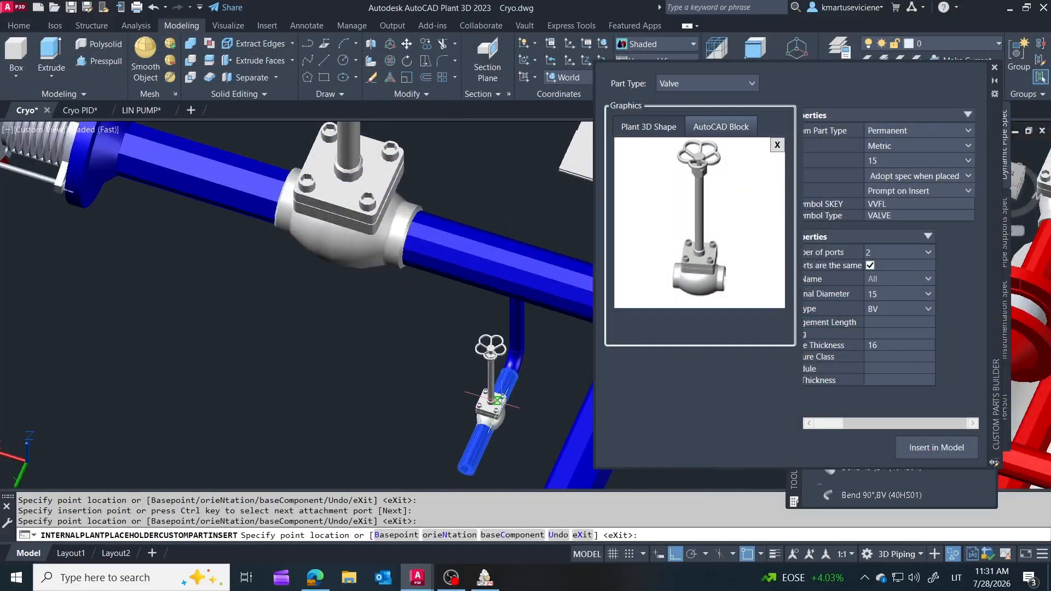
left_click(495, 404)
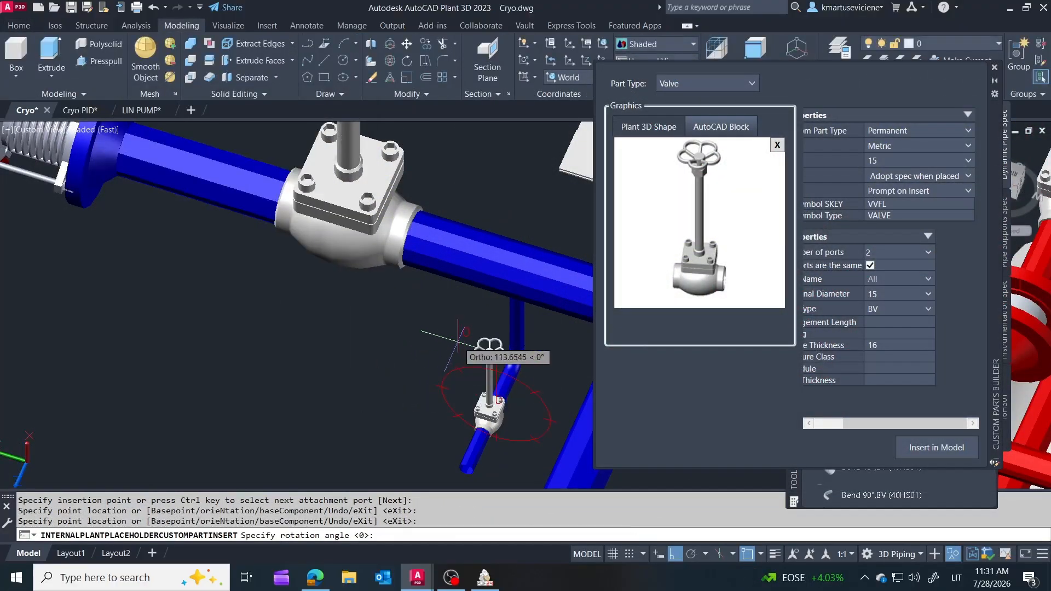
middle_click_drag(459, 341, 342, 288, "shift")
left_click(996, 67)
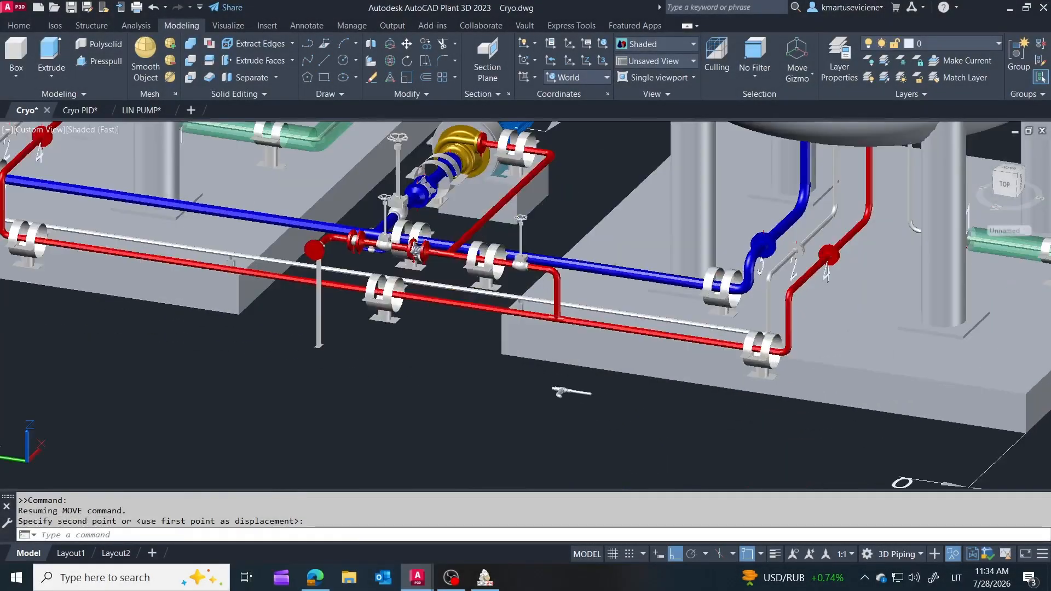
Step: Stand the loose safety valve model upright and move it between the tank foundations, close to the blue header and suction tee
scroll(574, 387, "up", 2)
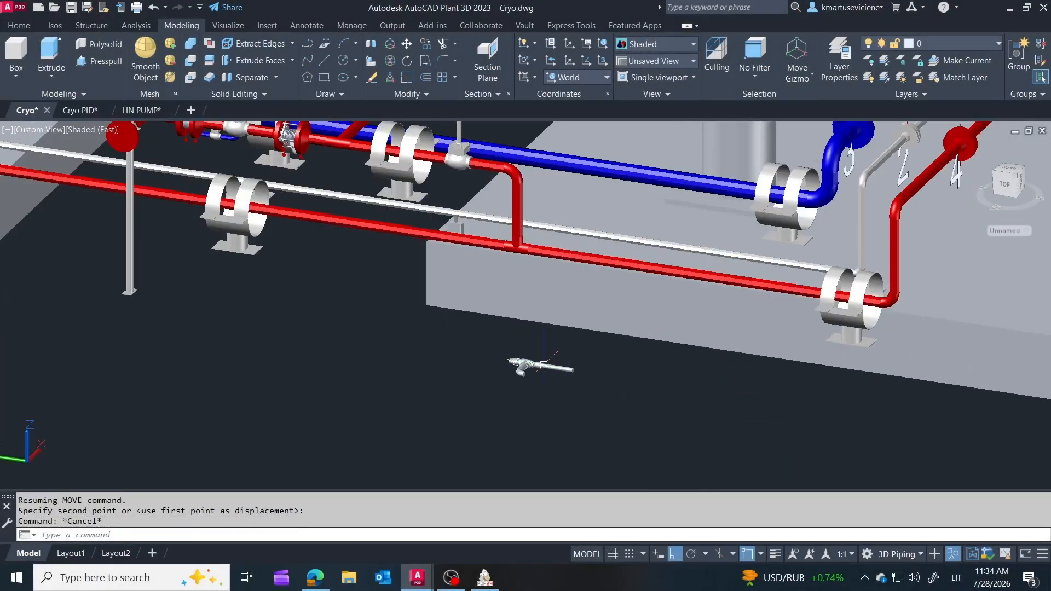
left_click(497, 361)
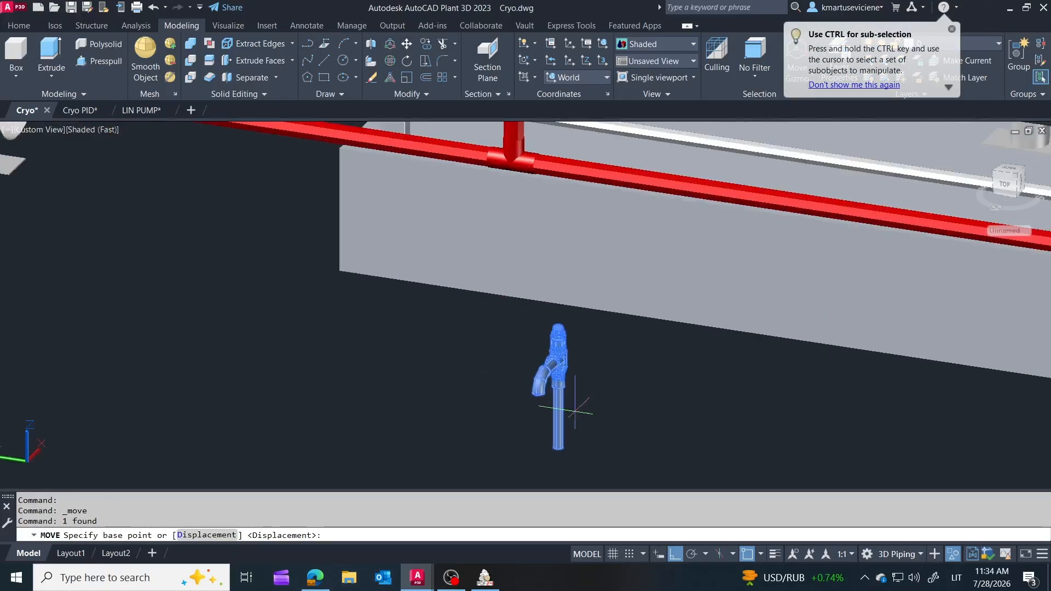
scroll(596, 437, "down", 5)
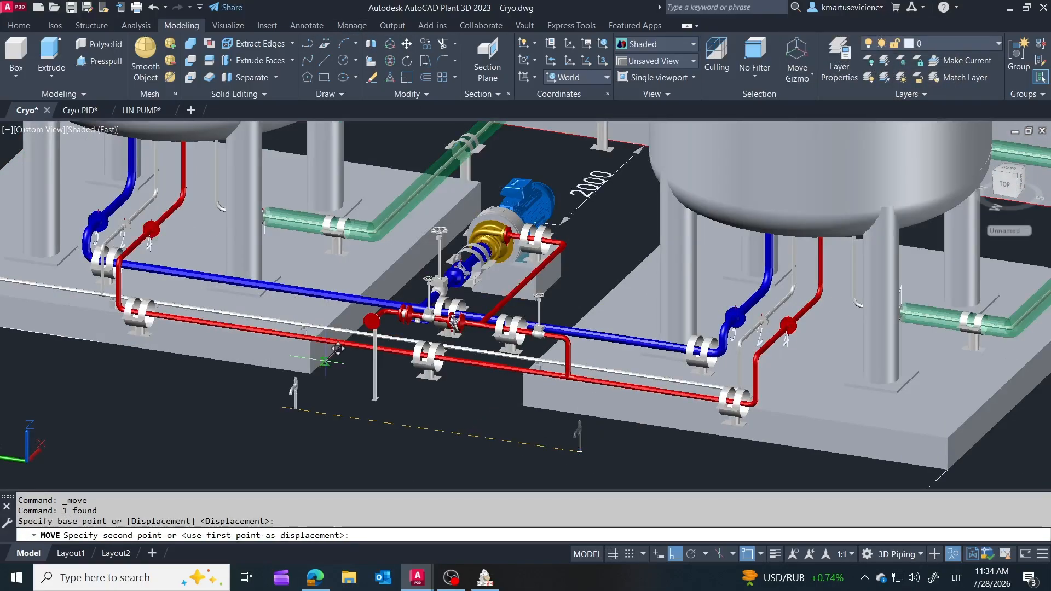
middle_click_drag(547, 416, 302, 318, "shift")
scroll(394, 408, "up", 3)
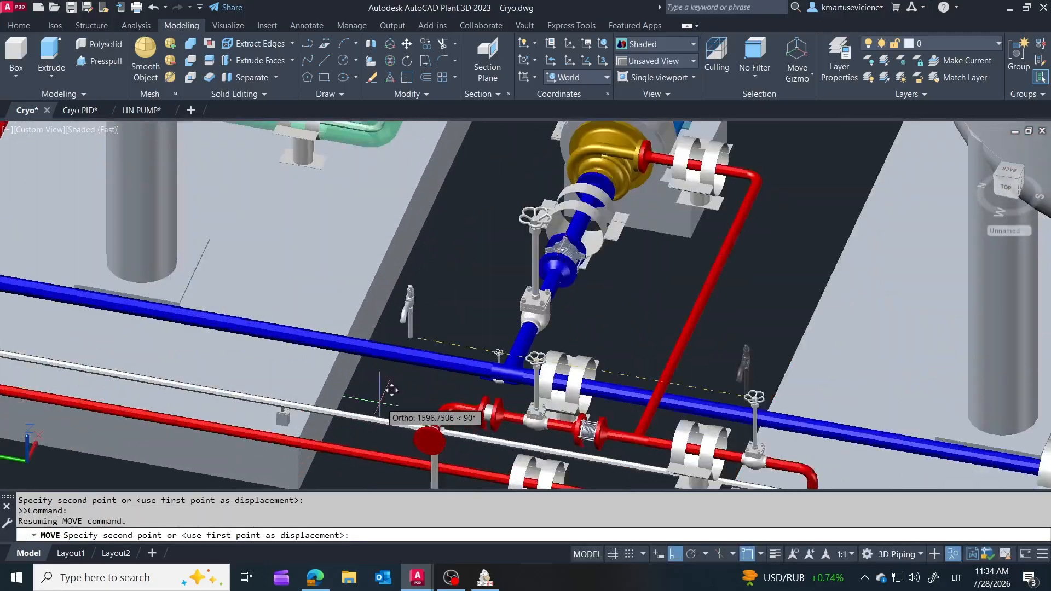
middle_click_drag(418, 370, 424, 332, "shift")
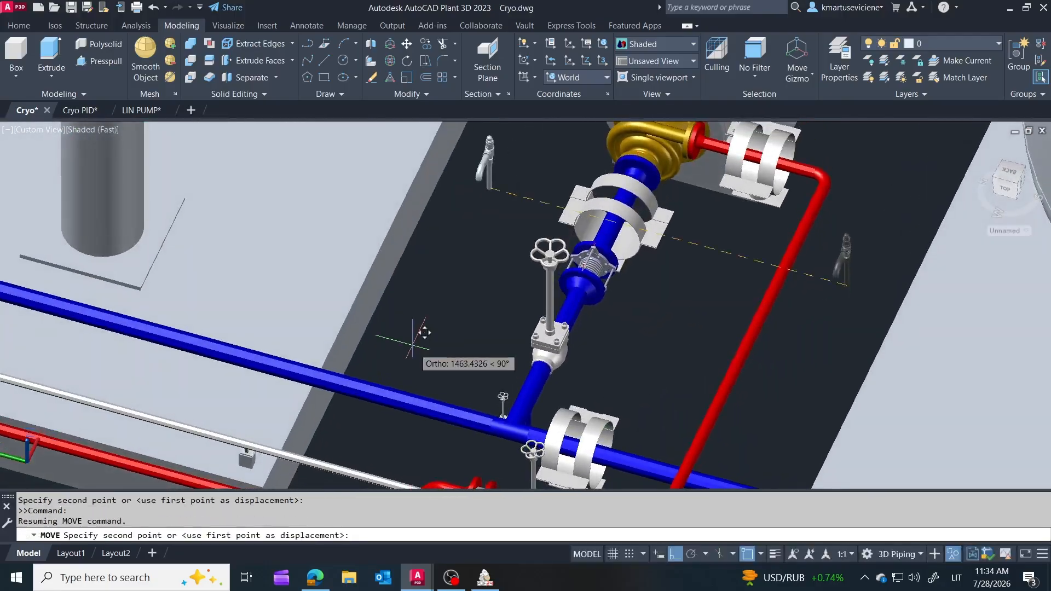
scroll(400, 376, "down", 2)
middle_click_drag(400, 377, 342, 390, "shift")
key("Escape")
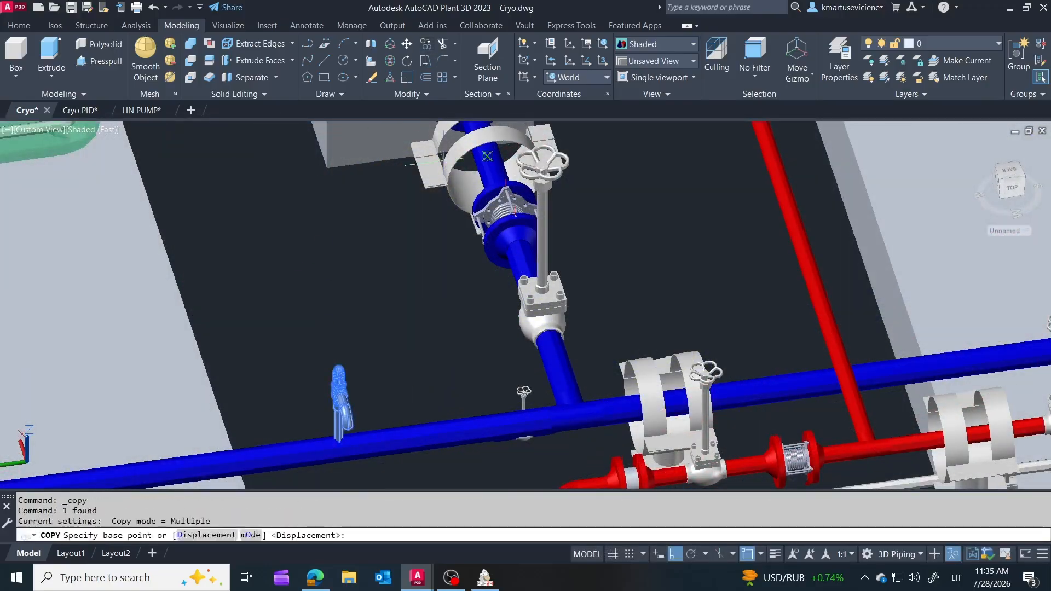
Step: Copy the safety valve from the blue header onto the red header and the thin white pipe between the tank foundations
left_click(339, 449)
scroll(338, 449, "down", 5)
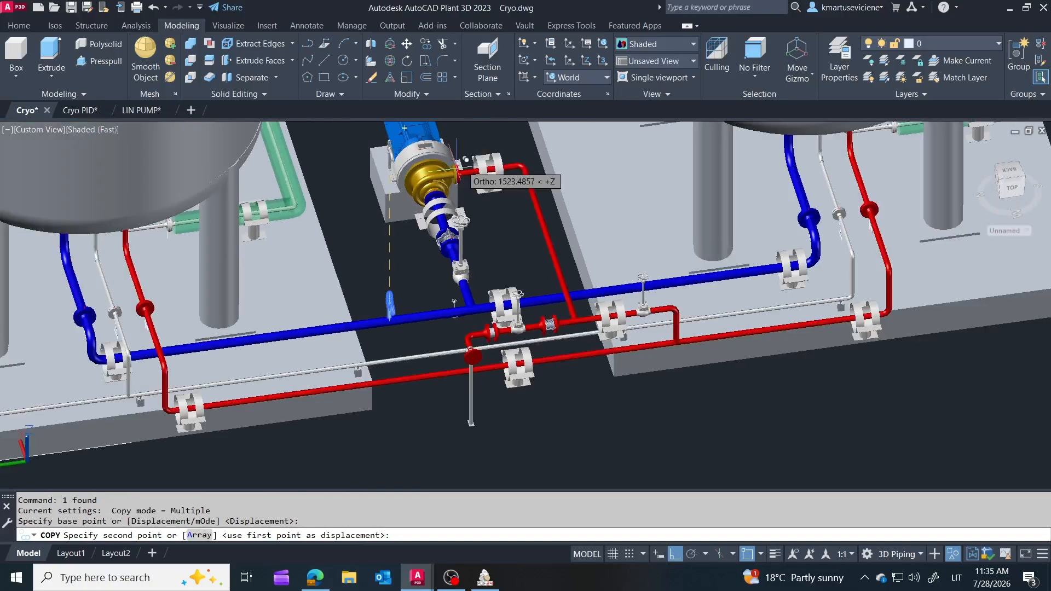
scroll(423, 386, "up", 4)
scroll(359, 460, "down", 2)
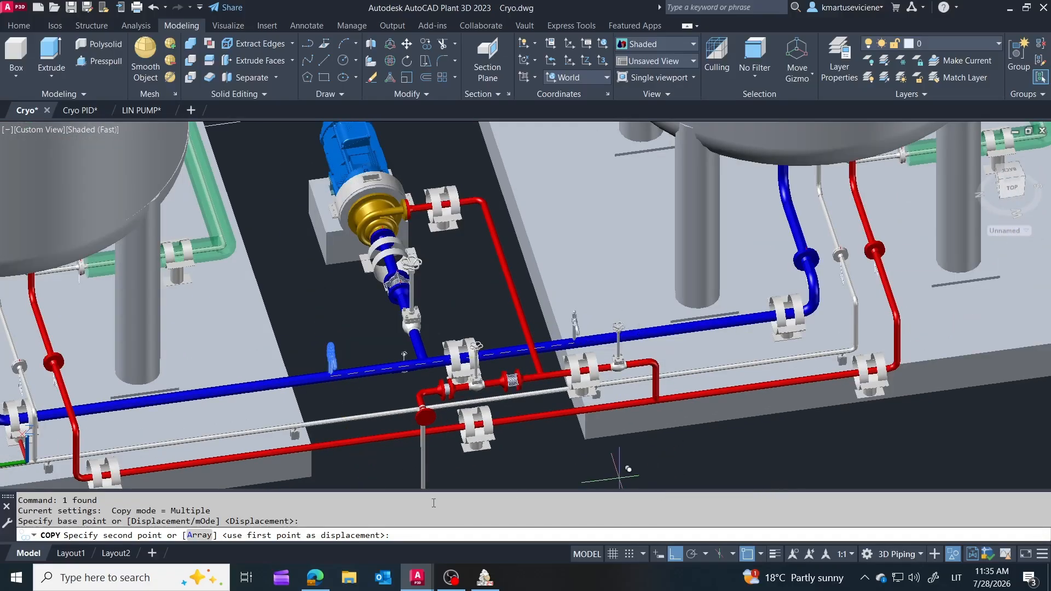
middle_click_drag(430, 438, 547, 416, "shift")
scroll(591, 416, "up", 3)
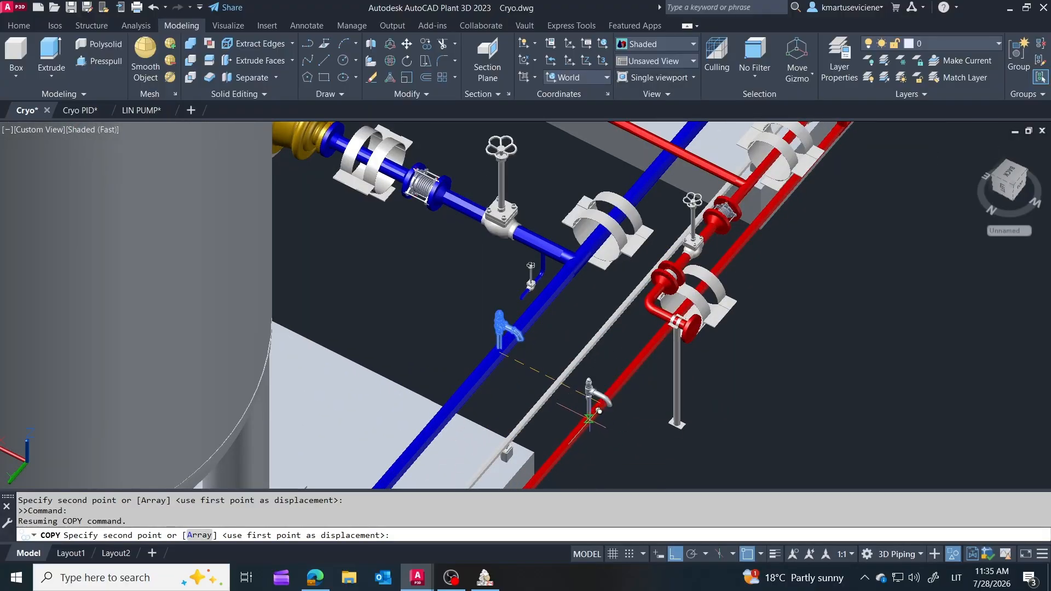
middle_click_drag(575, 436, 343, 241, "shift")
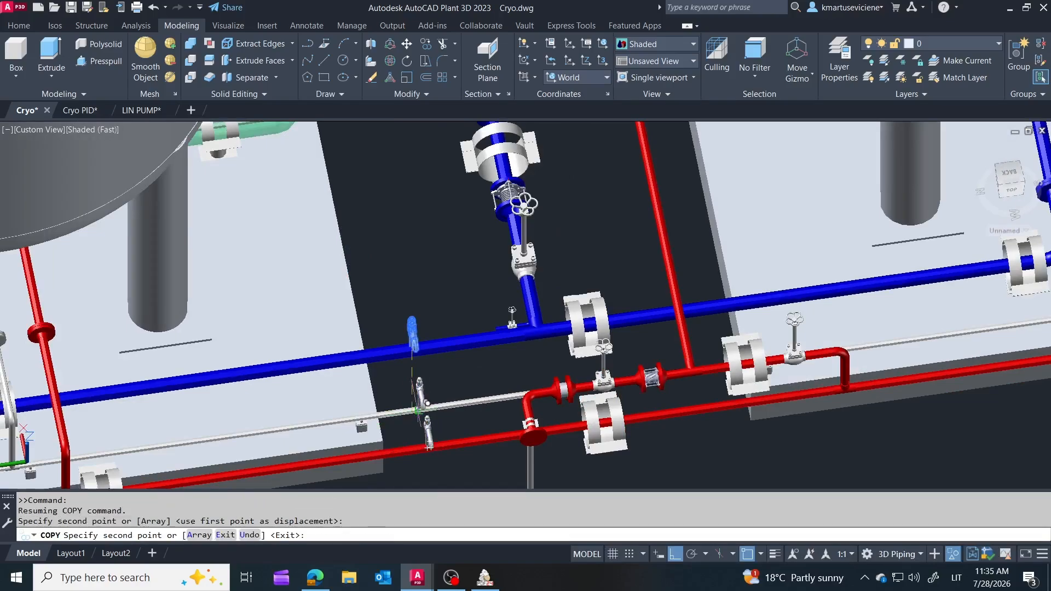
middle_click_drag(475, 437, 656, 401, "shift")
middle_click_drag(709, 367, 597, 306, "shift")
scroll(268, 266, "up", 6)
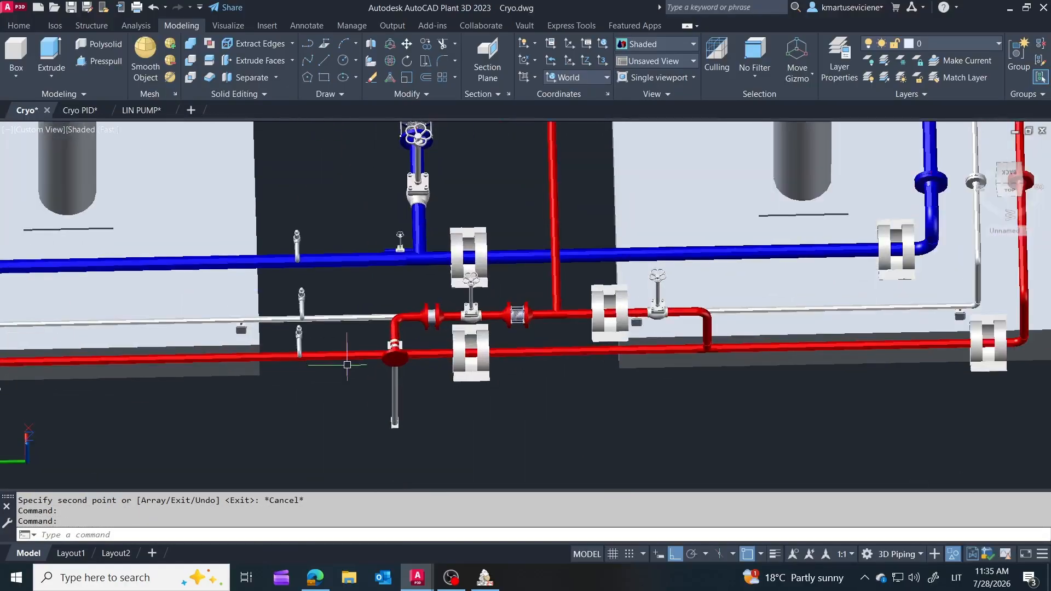
Step: Move the white pipe's safety valve copy a short way along the pipe towards the red bypass elbow and save the drawing
left_click(406, 48)
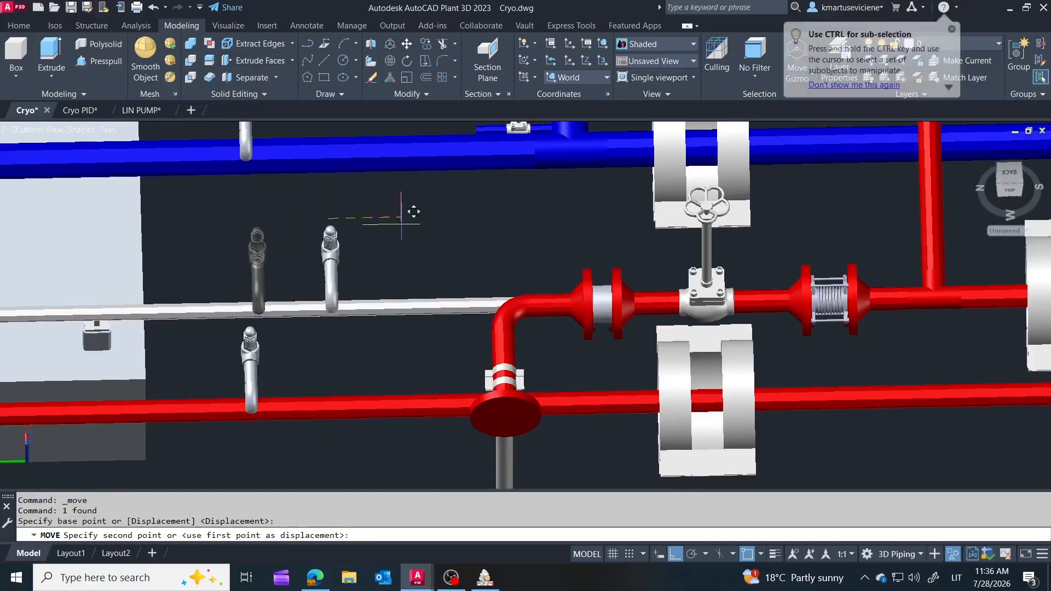
left_click(347, 223)
key("Escape")
middle_click_drag(466, 241, 479, 285, "shift")
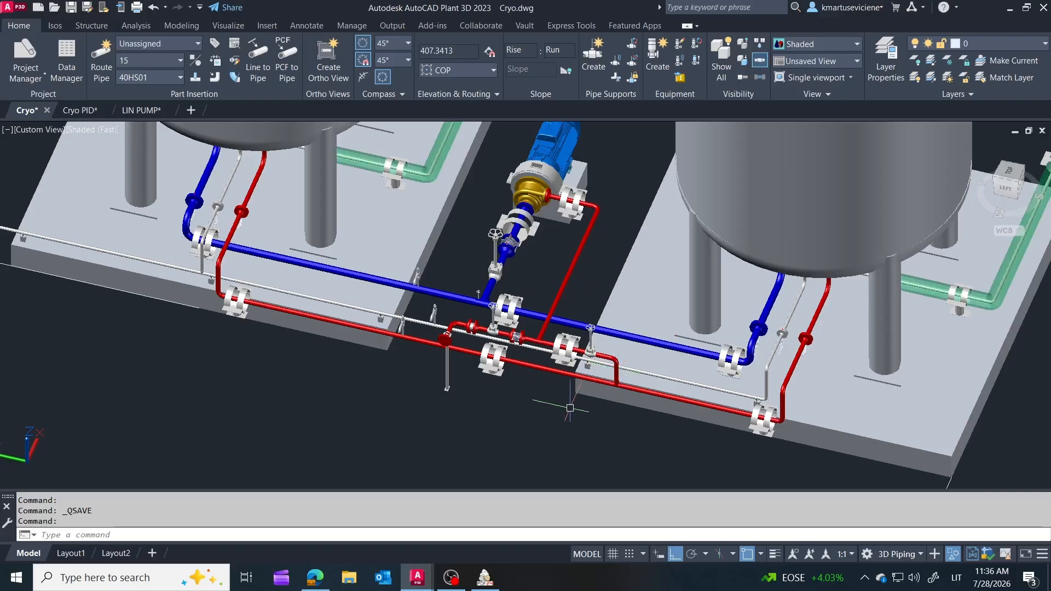
Step: Switch the visual style to 2D Wireframe and hide both tanks together with their foundations
scroll(465, 358, "down", 2)
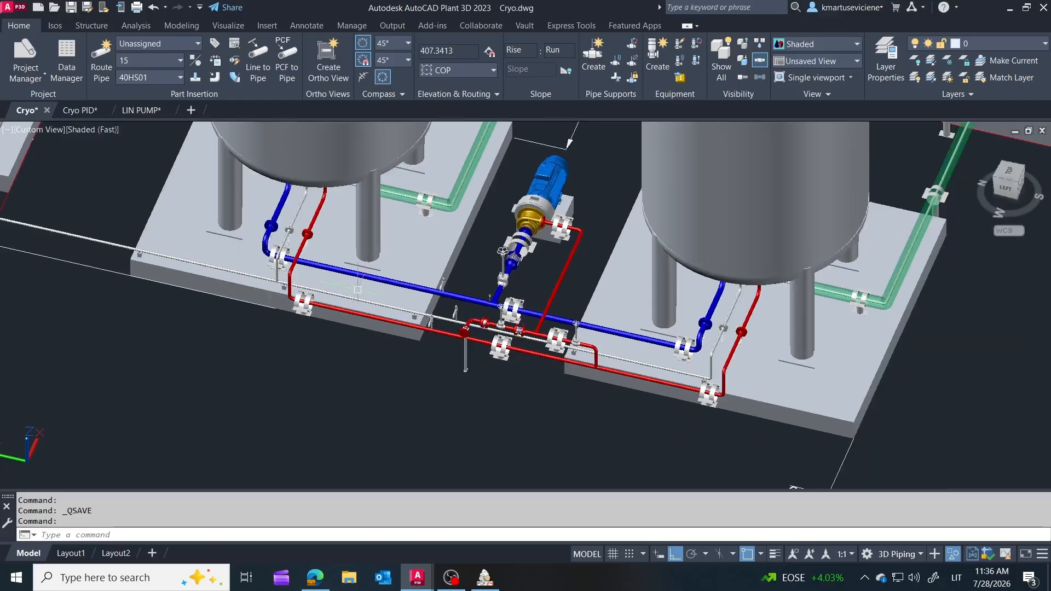
scroll(253, 331, "up", 5)
scroll(253, 332, "up", 2)
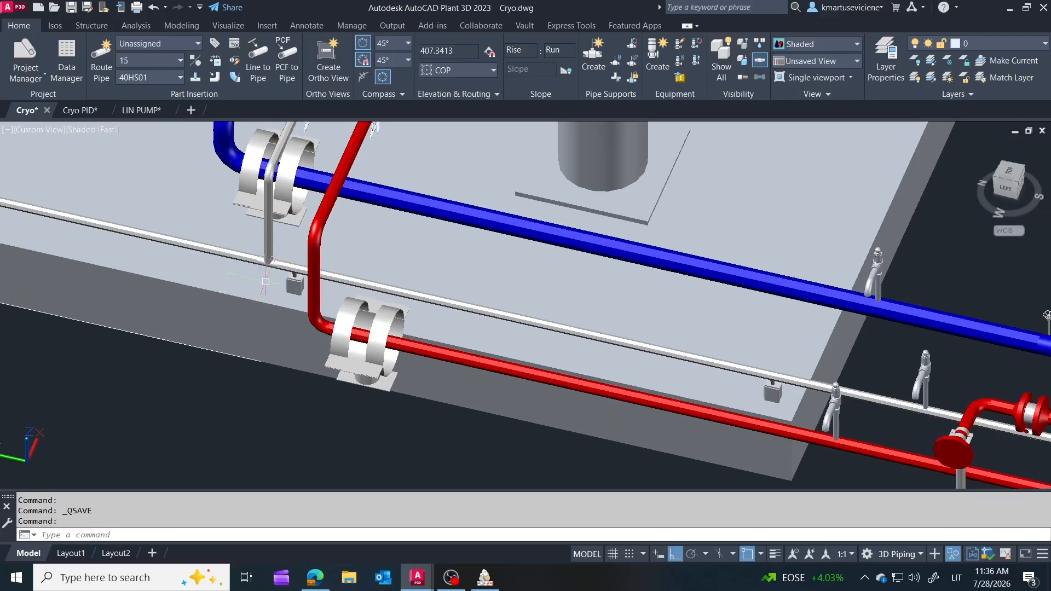
left_click(830, 44)
left_click(804, 92)
scroll(281, 359, "down", 4)
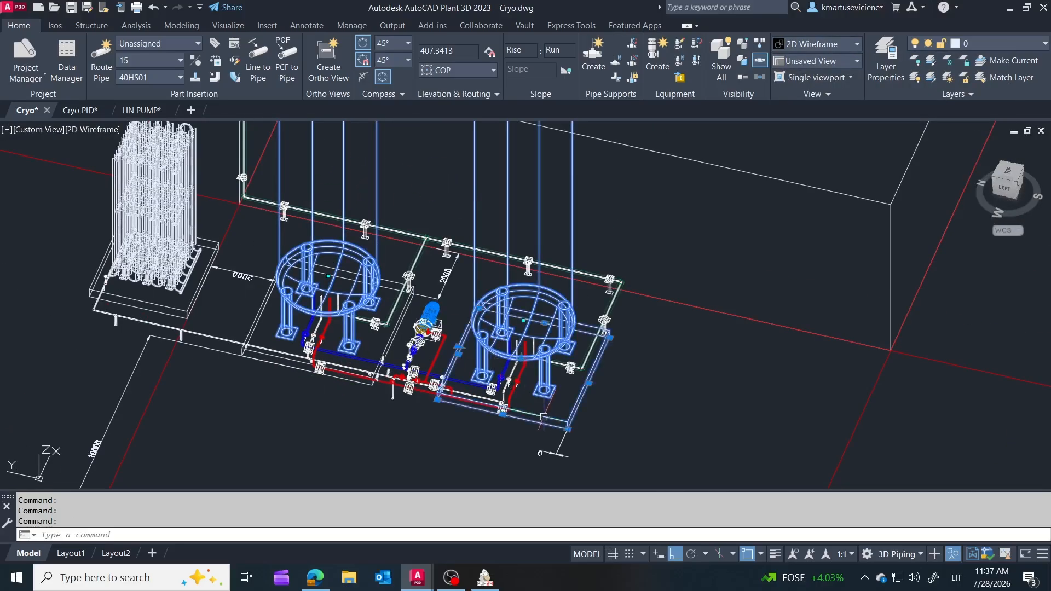
right_click(263, 310)
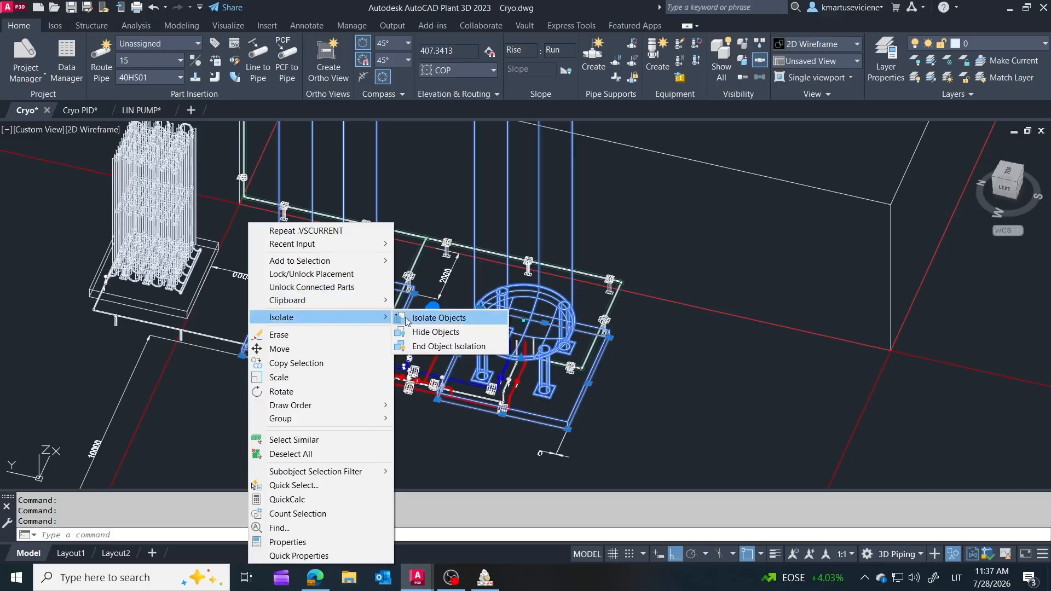
left_click(436, 332)
Step: Select the red line's slanted pipe, vertical pipe and elbows at the tank beyond the bypass connection
scroll(648, 345, "up", 5)
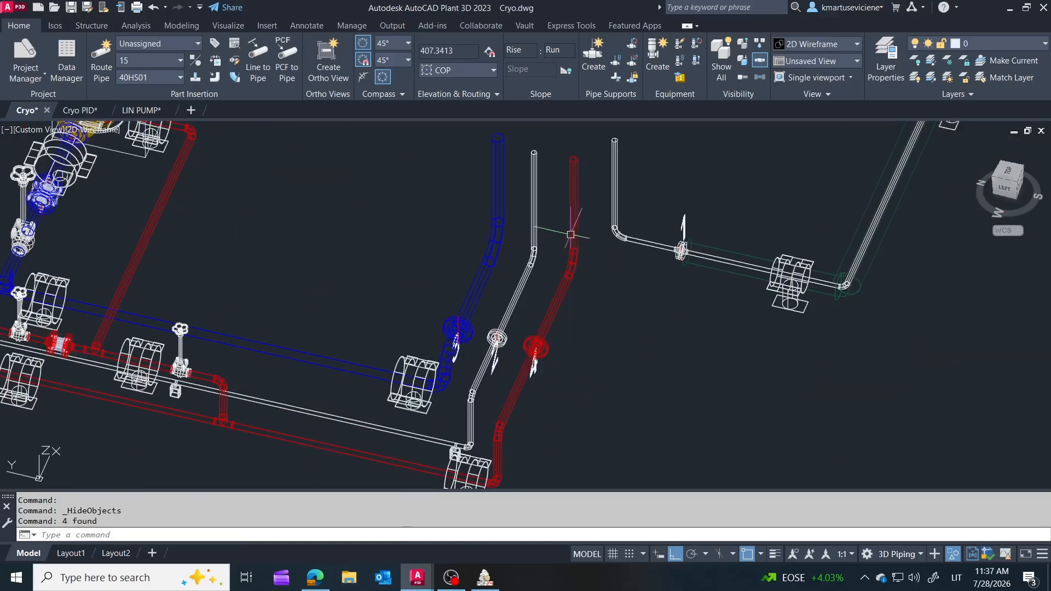
scroll(570, 234, "up", 3)
scroll(569, 263, "down", 3)
scroll(526, 386, "up", 3)
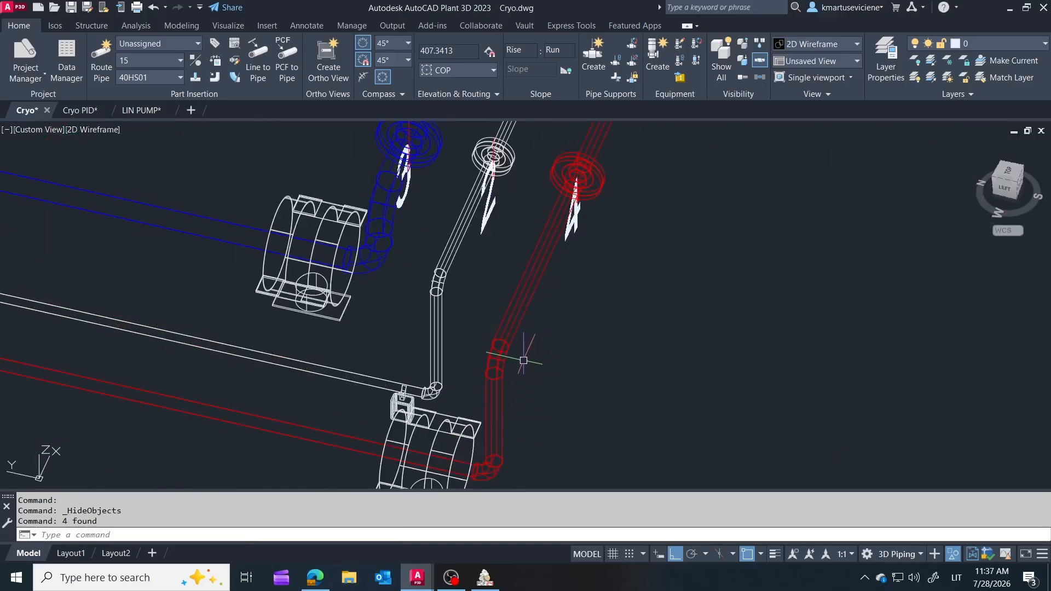
mouse_move(527, 386)
middle_mouse_down("shift")
mouse_move(749, 219)
mouse_move(520, 259)
middle_mouse_up("shift")
scroll(522, 350, "up", 5)
left_click(537, 319)
left_click(455, 180)
scroll(599, 311, "down", 4)
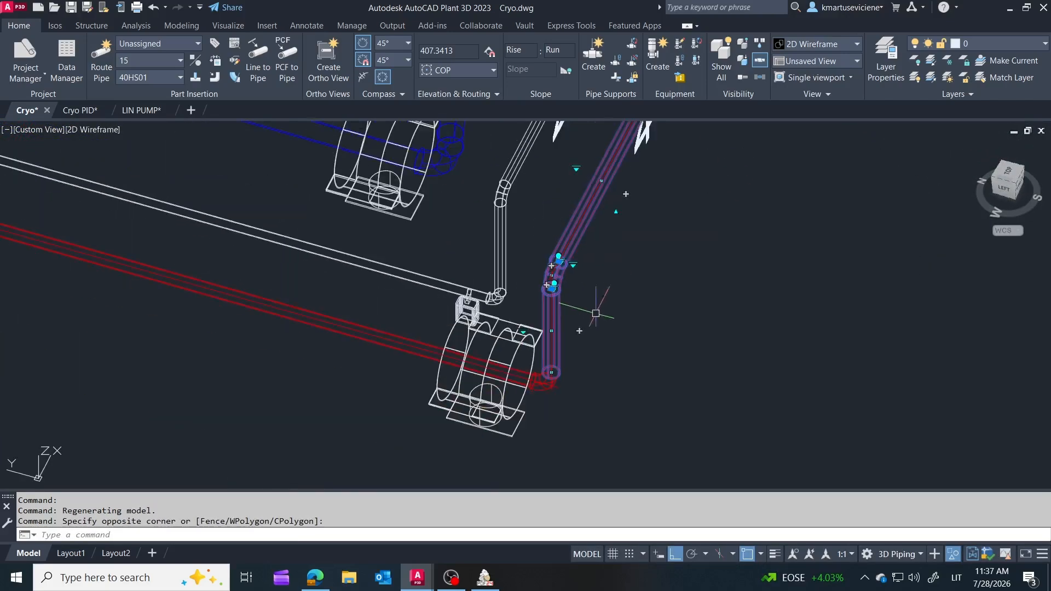
scroll(549, 383, "up", 4)
left_click(547, 387)
left_click(488, 361)
Step: Add the red header, its tee, the bypass pipes and elbow, and the pump discharge pipe with its elbow to the selection
scroll(759, 346, "down", 7)
scroll(529, 308, "up", 8)
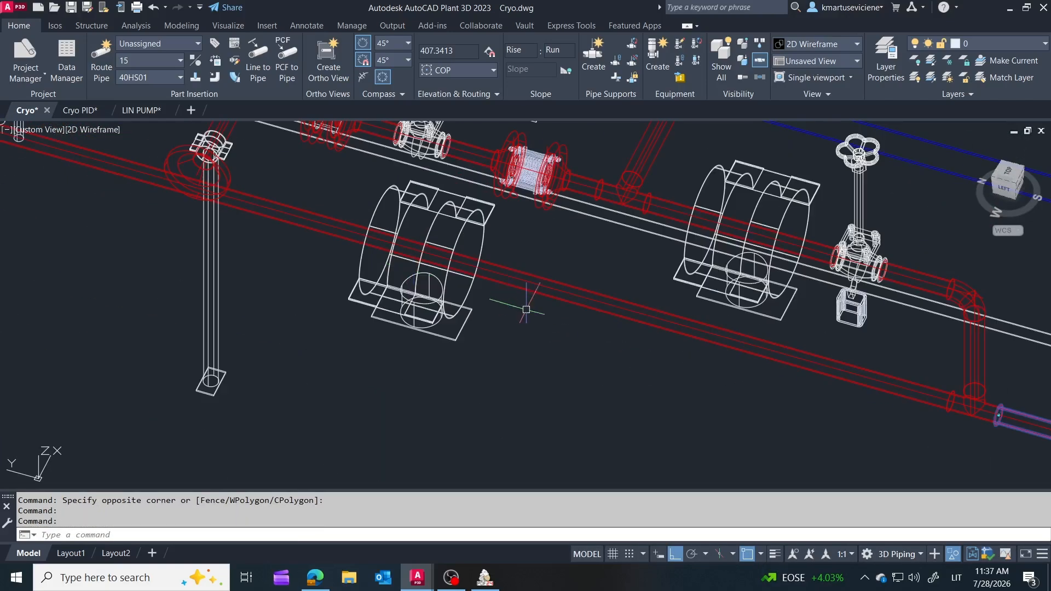
scroll(493, 312, "down", 4)
left_click(917, 437)
left_click(814, 324)
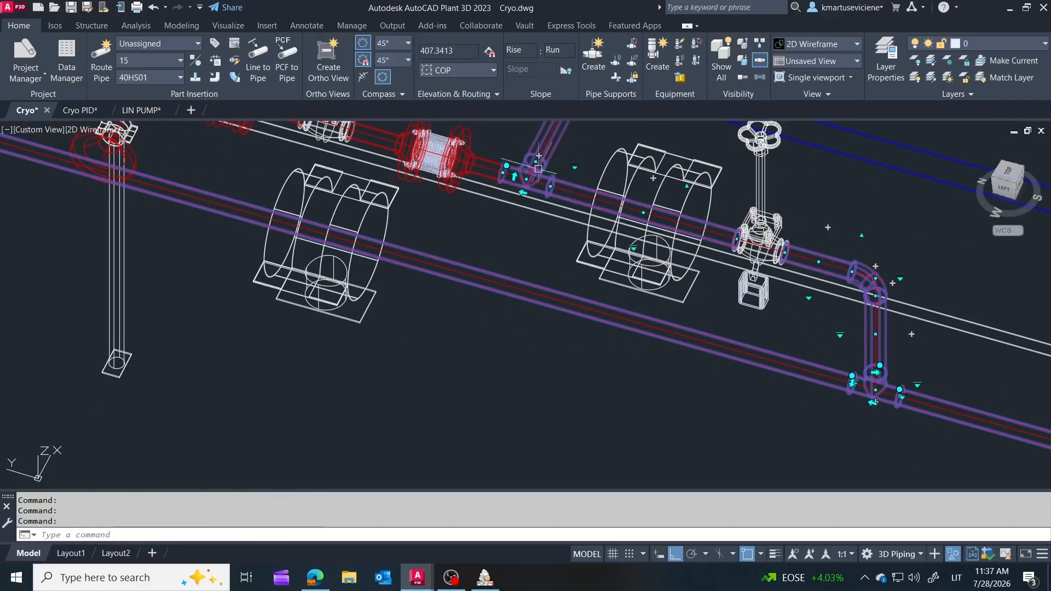
scroll(539, 156, "down", 3)
scroll(597, 207, "up", 8)
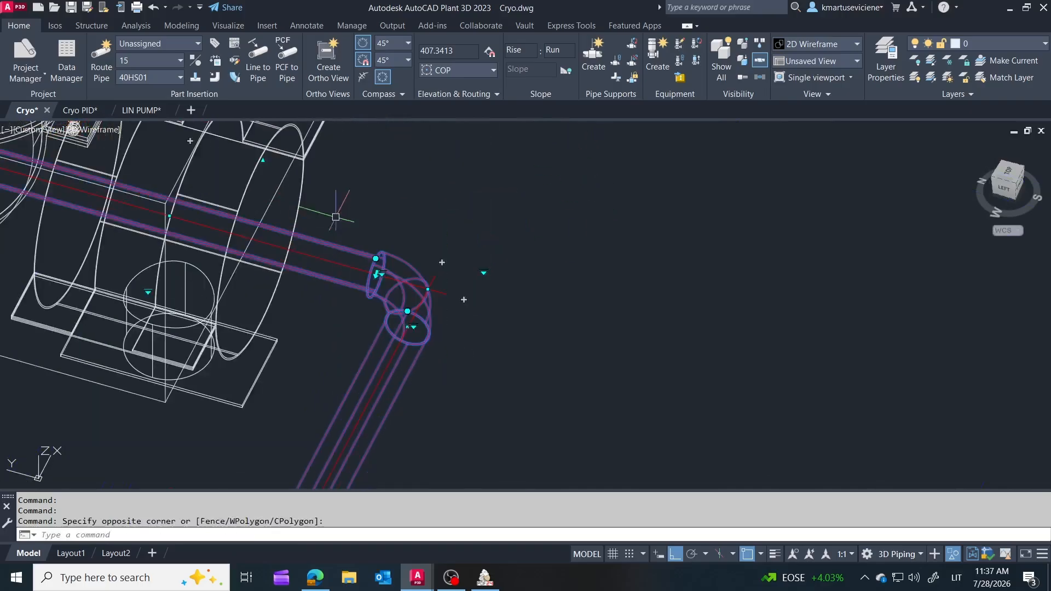
scroll(336, 217, "down", 5)
scroll(733, 242, "up", 6)
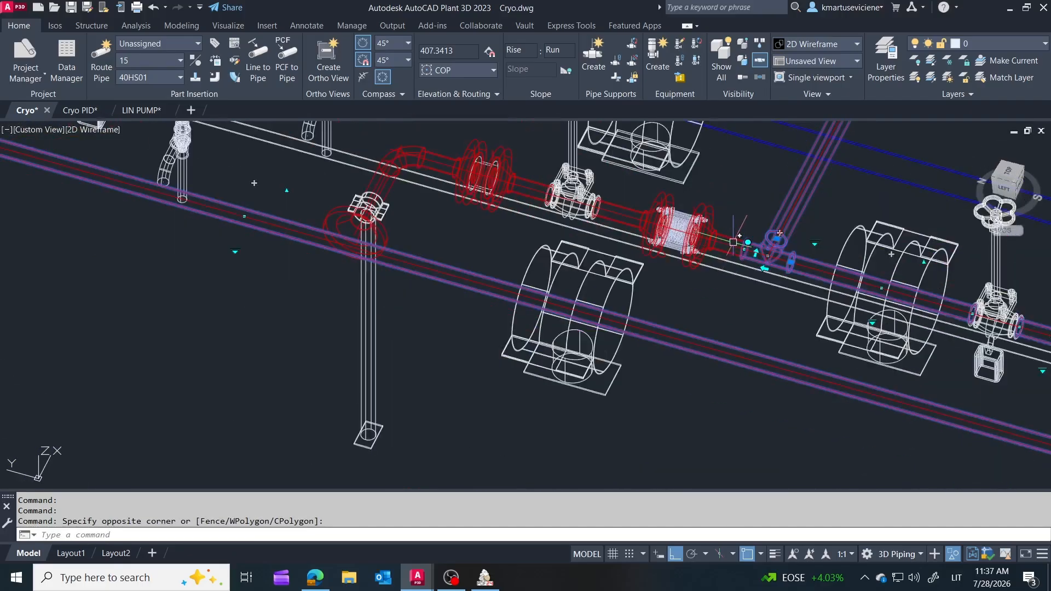